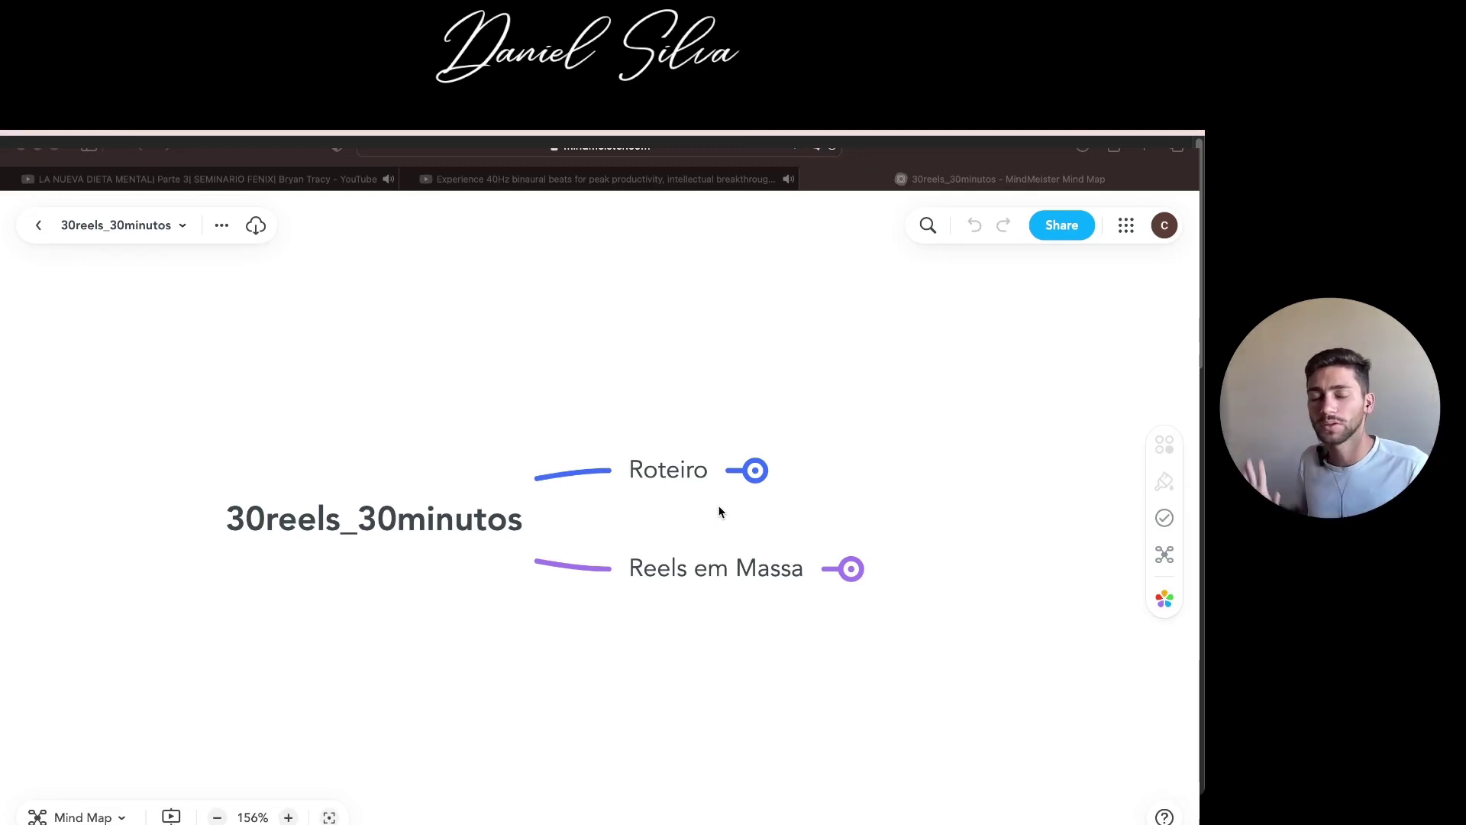
Expand the Roteiro branch of the mind map, and switch the ChatGPT model to GPT-3.5
left_click(755, 471)
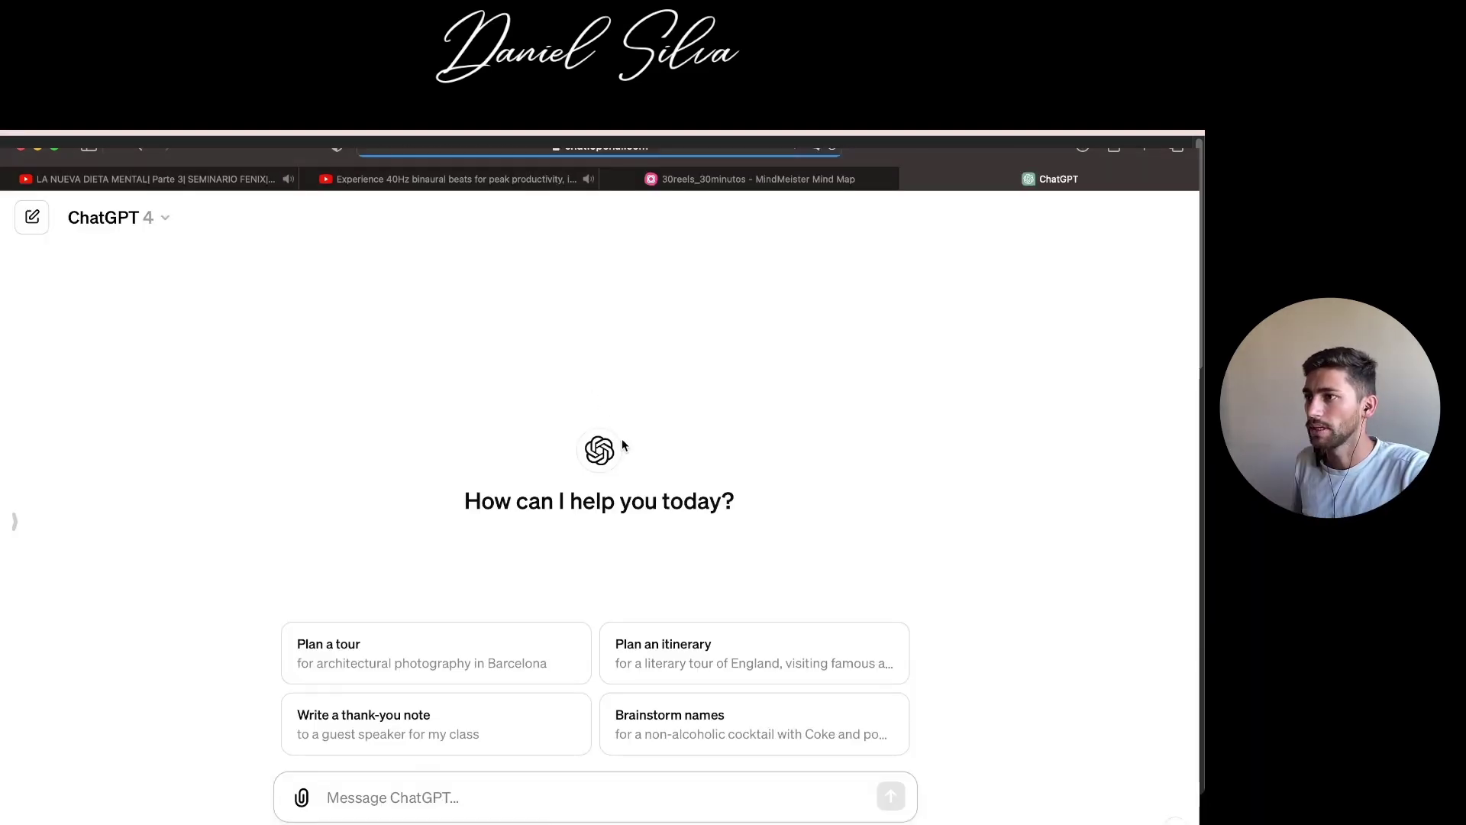
left_click(149, 221)
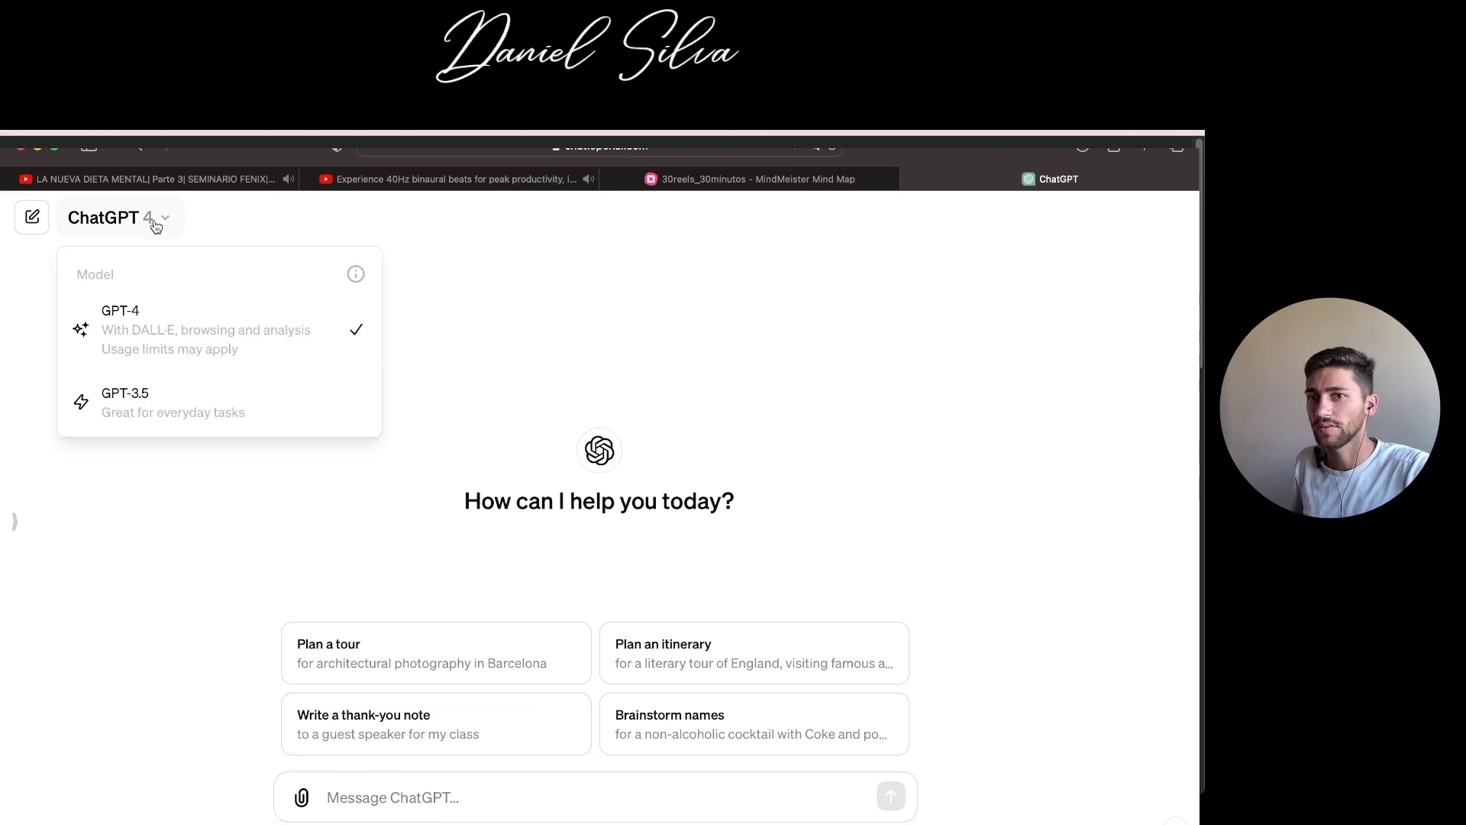
left_click(169, 392)
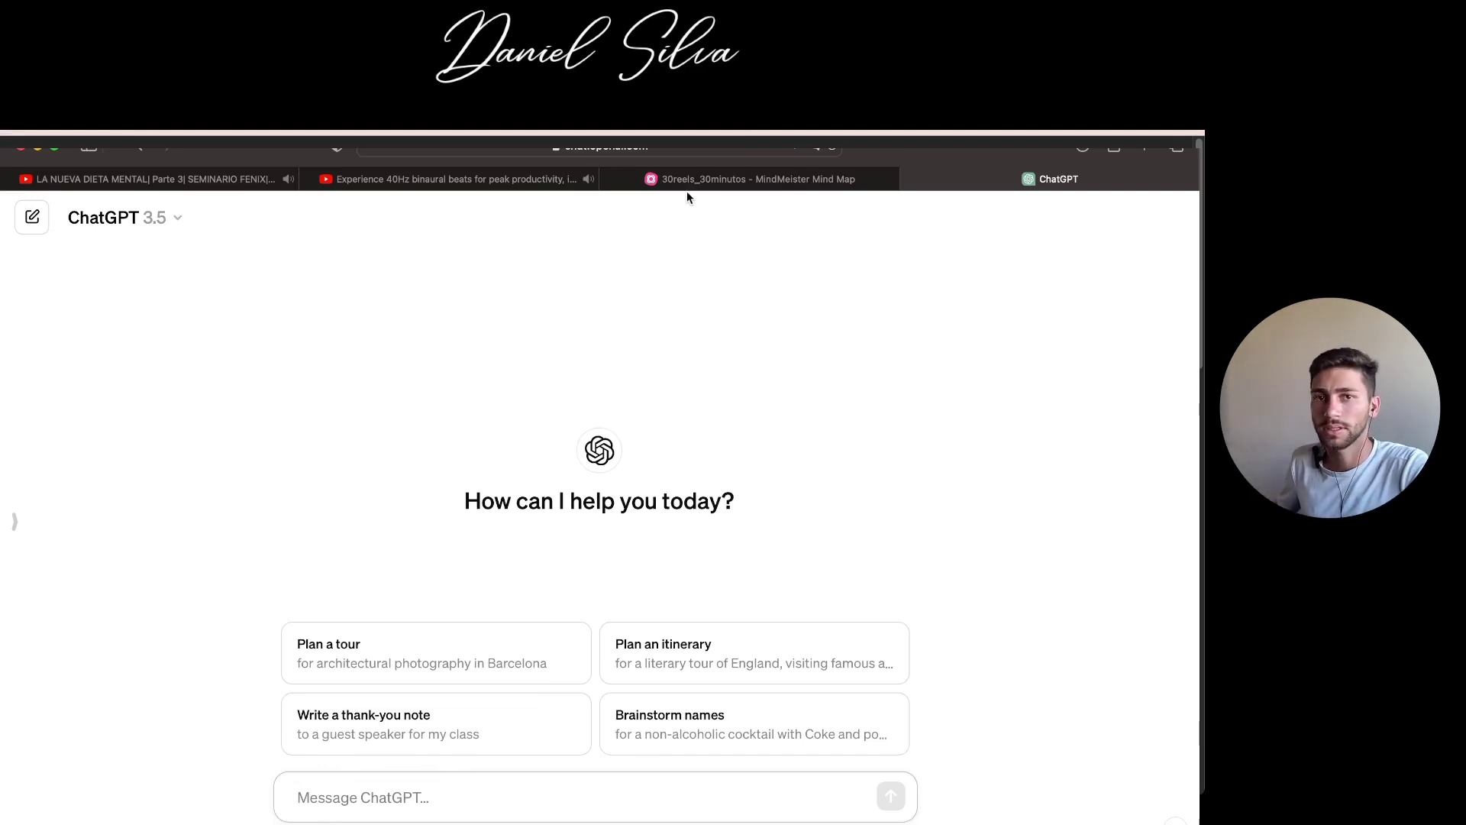
Return to the 30reels_30minutos mind map in MindMeister and expand its Reels em Massa and Formato branches
left_click(709, 184)
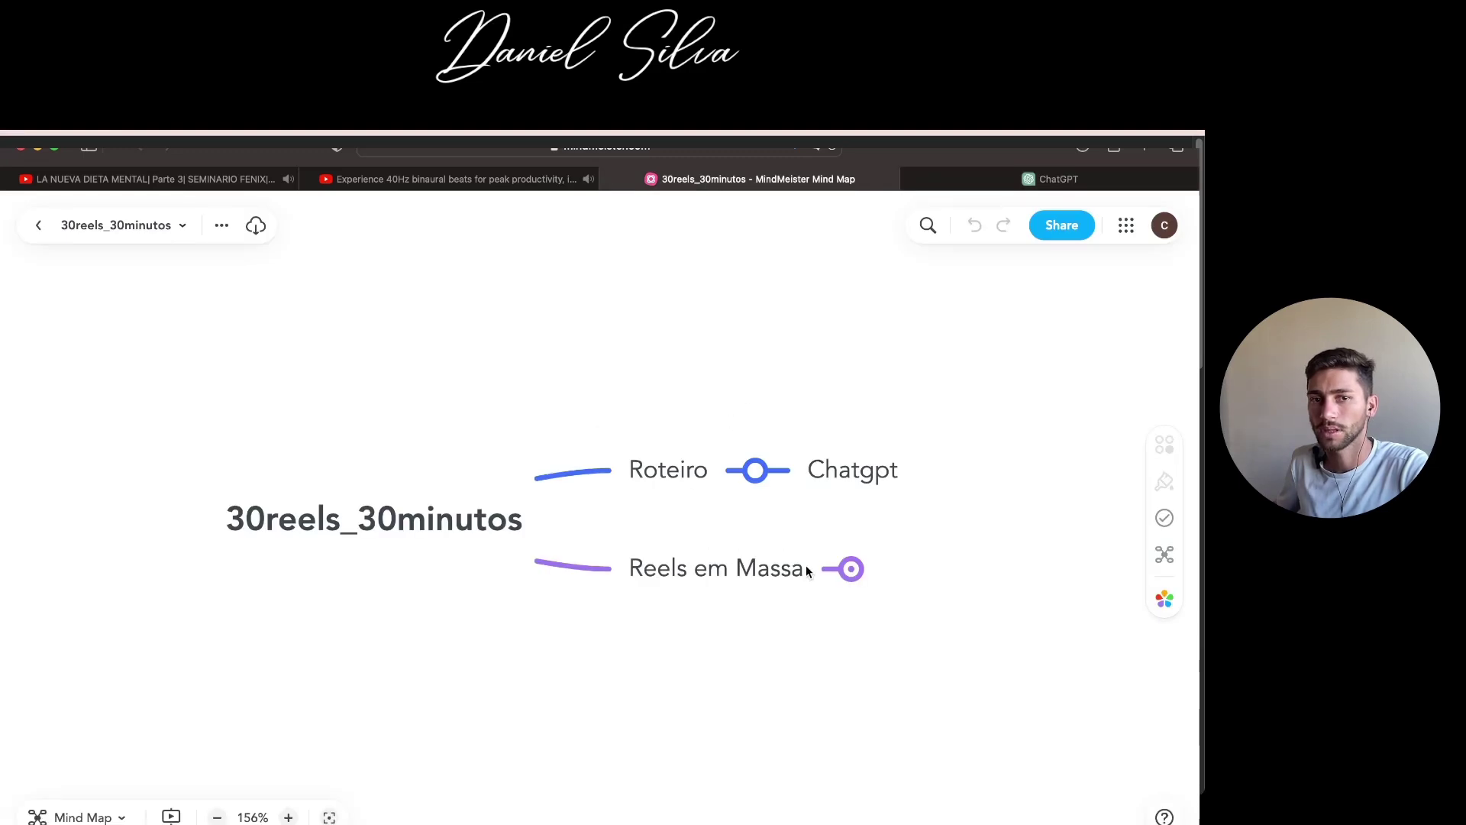
left_click(850, 569)
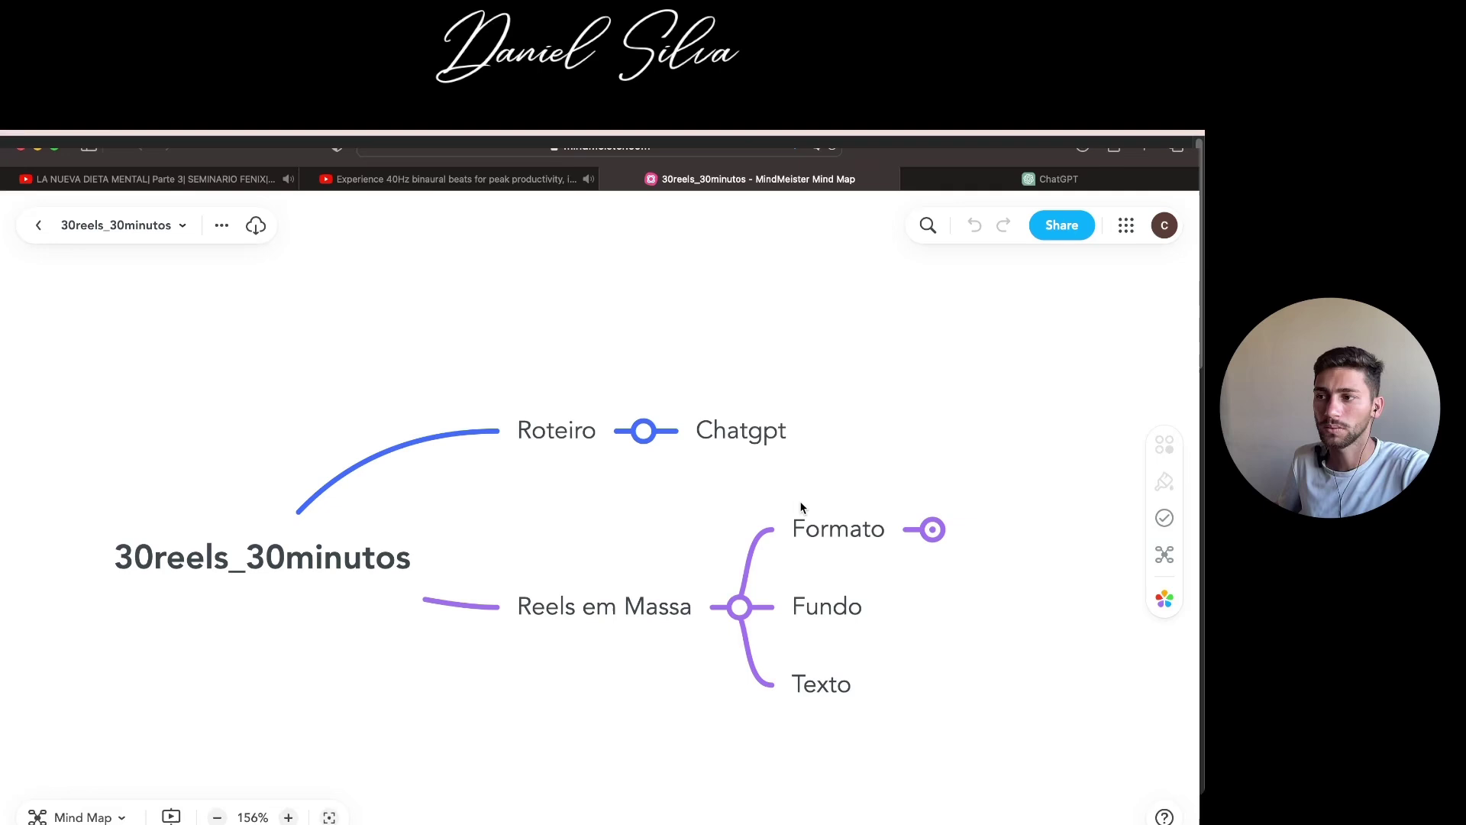
left_click_drag(802, 508, 787, 510)
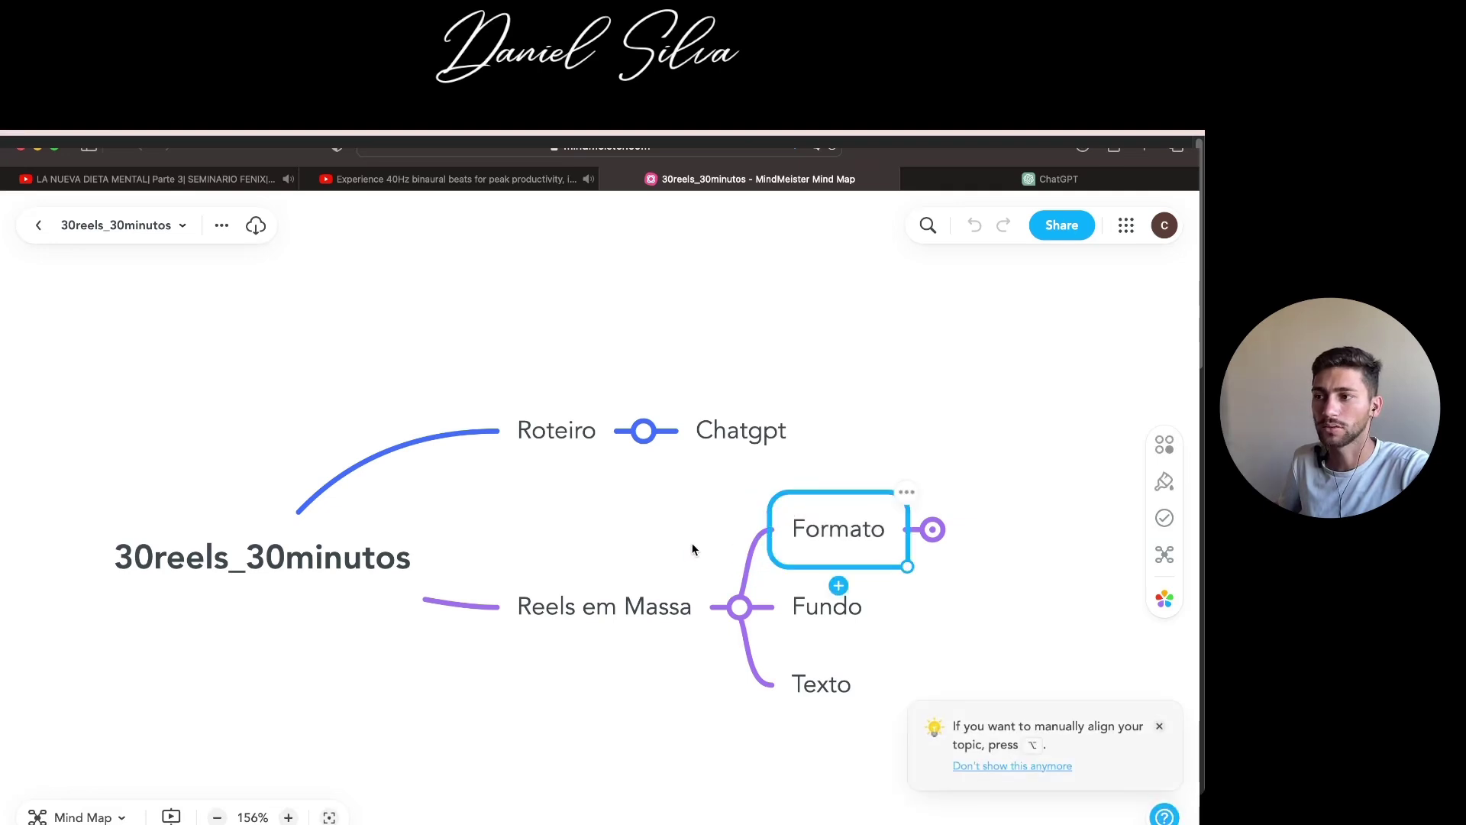
left_click_drag(690, 547, 642, 556)
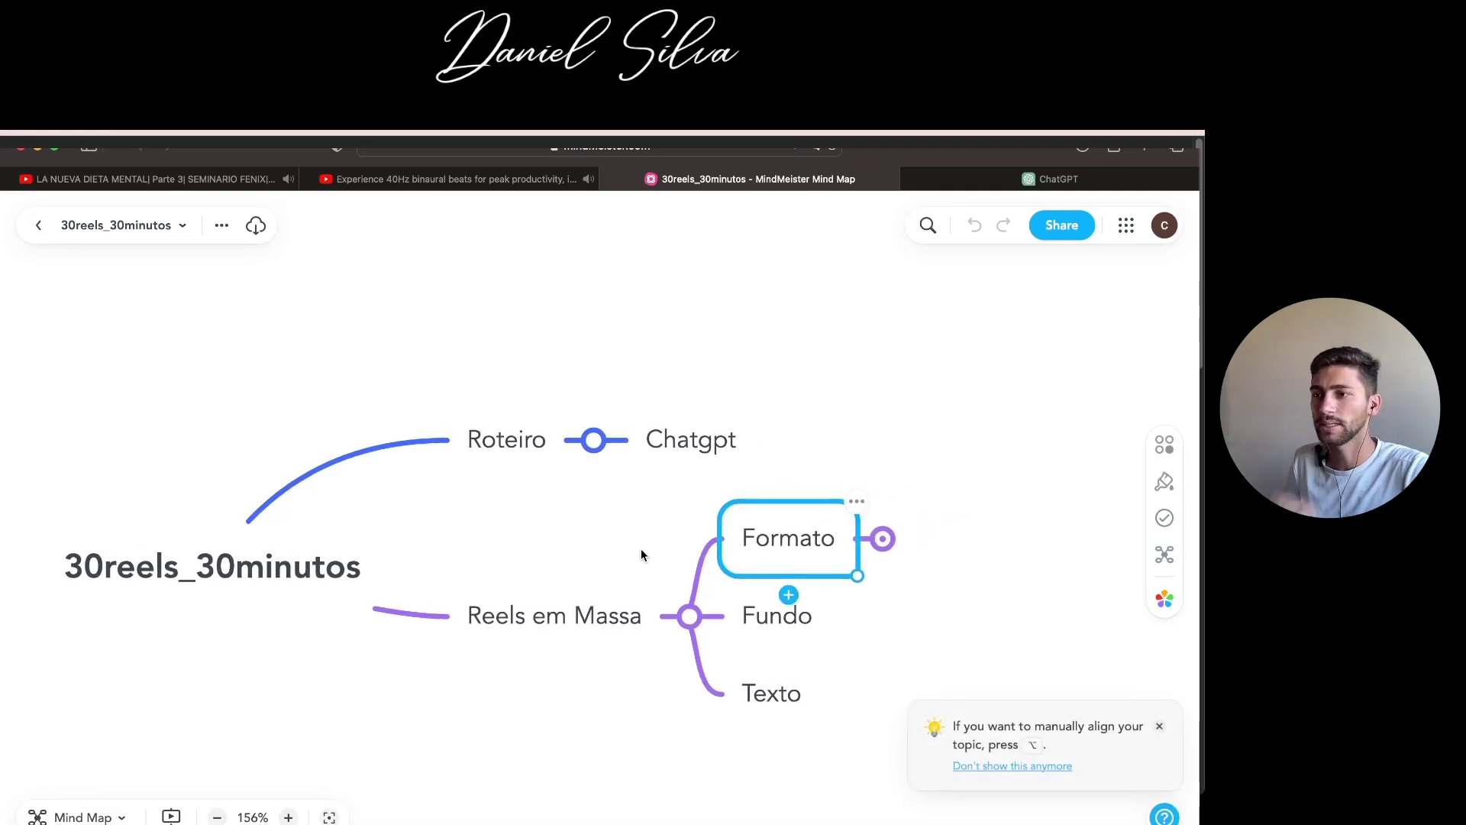
left_click(884, 540)
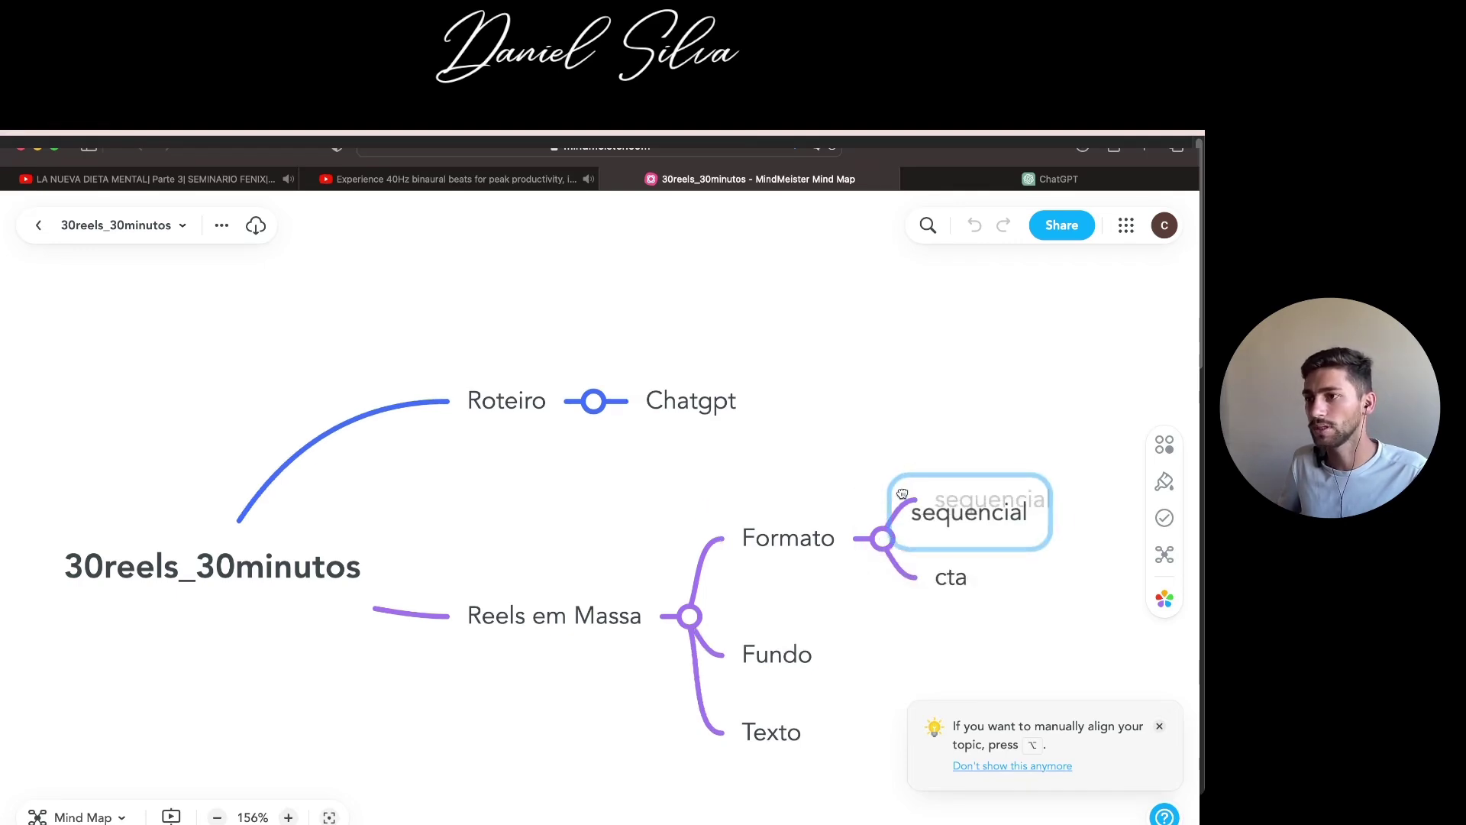
left_click(954, 498)
left_click_drag(848, 487, 794, 504)
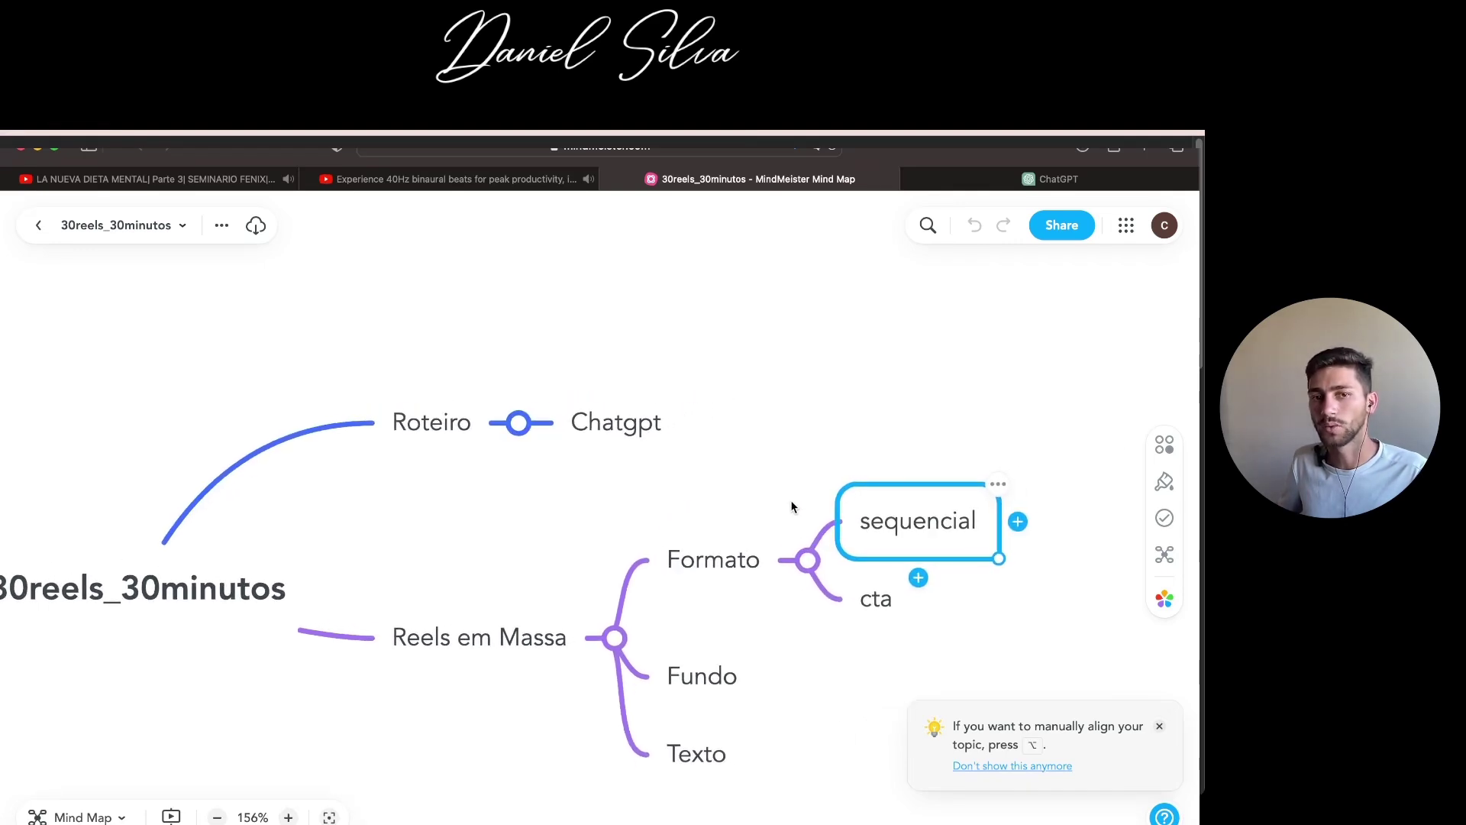
left_click(792, 501)
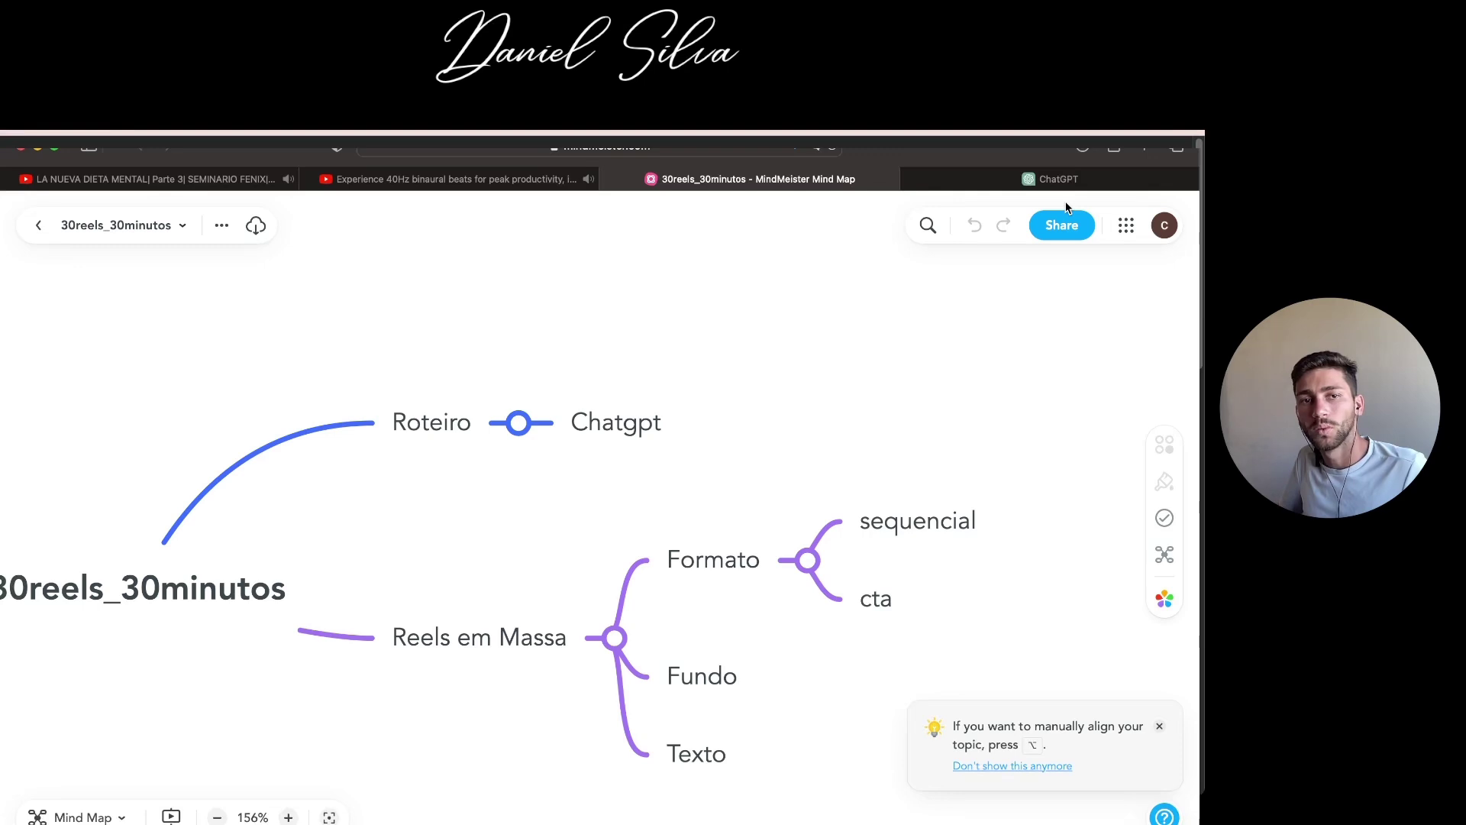
Switch to ChatGPT and begin the prompt with "voce agora é copywriter da agencia de marketing digital do ogilvy."
left_click(1056, 180)
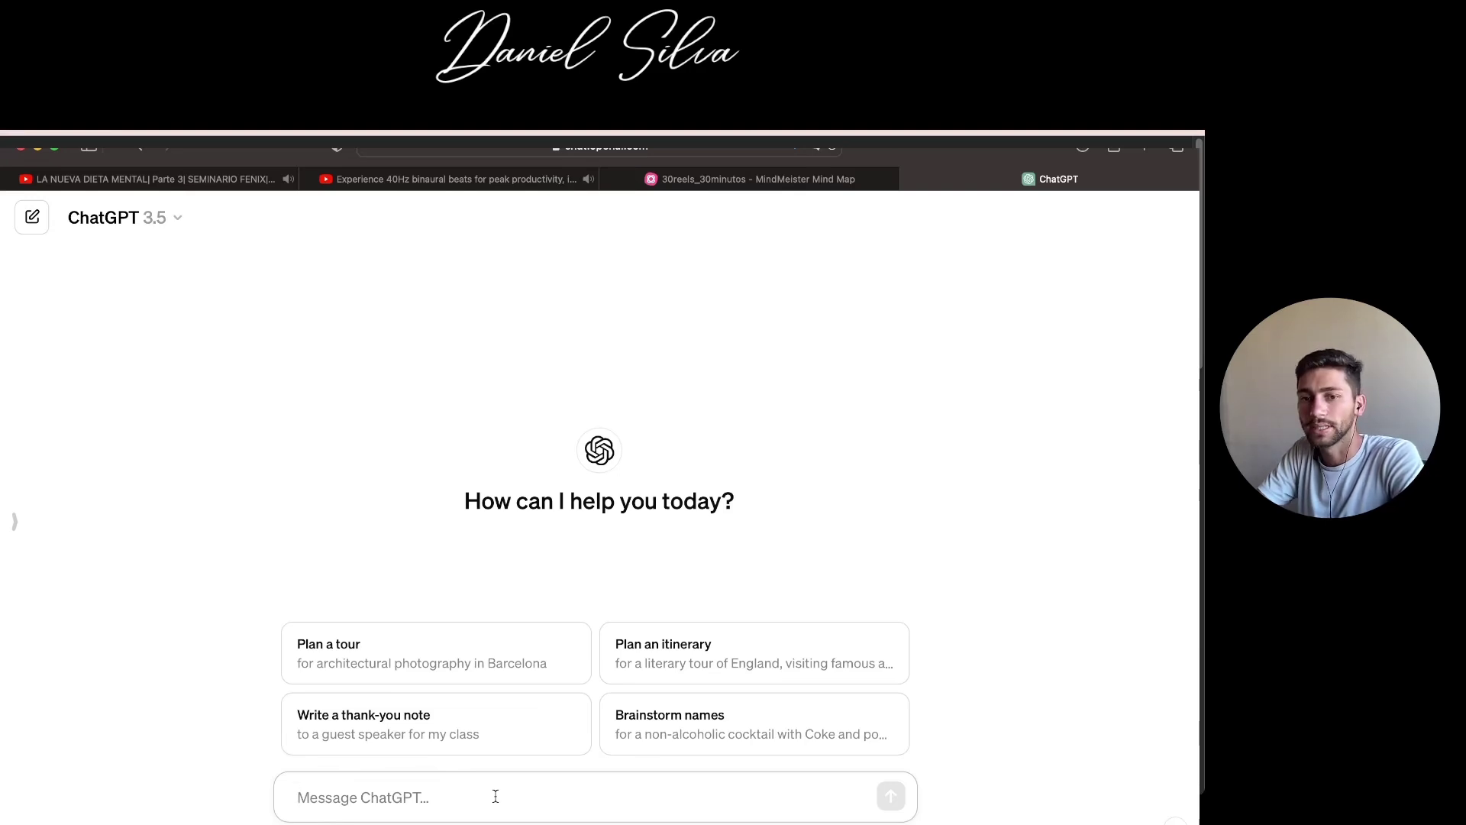
type("voce agora é copywriter da agencia do ogilvy")
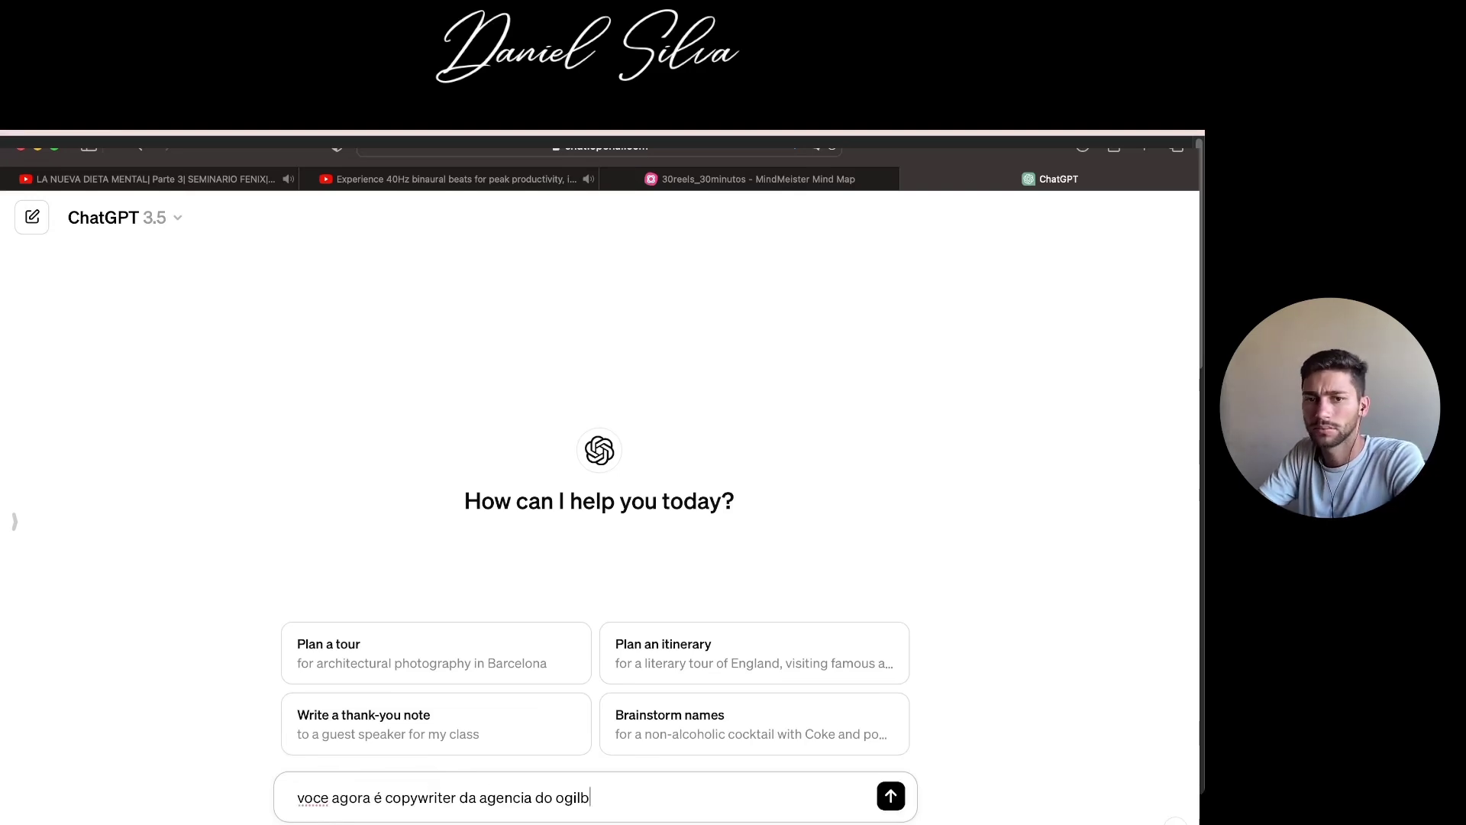
left_click(553, 797)
type("de marketing digital")
key("super+Right")
type(".")
Add the prompt paragraph "Sua missão é elaborar 10 hooks (ganchos), mas não simples, precisa ser algo curioso e interessante."
key("shift+Return")
key("shift+Return")
type("Sua missão é elaborar 10 hooks (ganchos), mmasn")
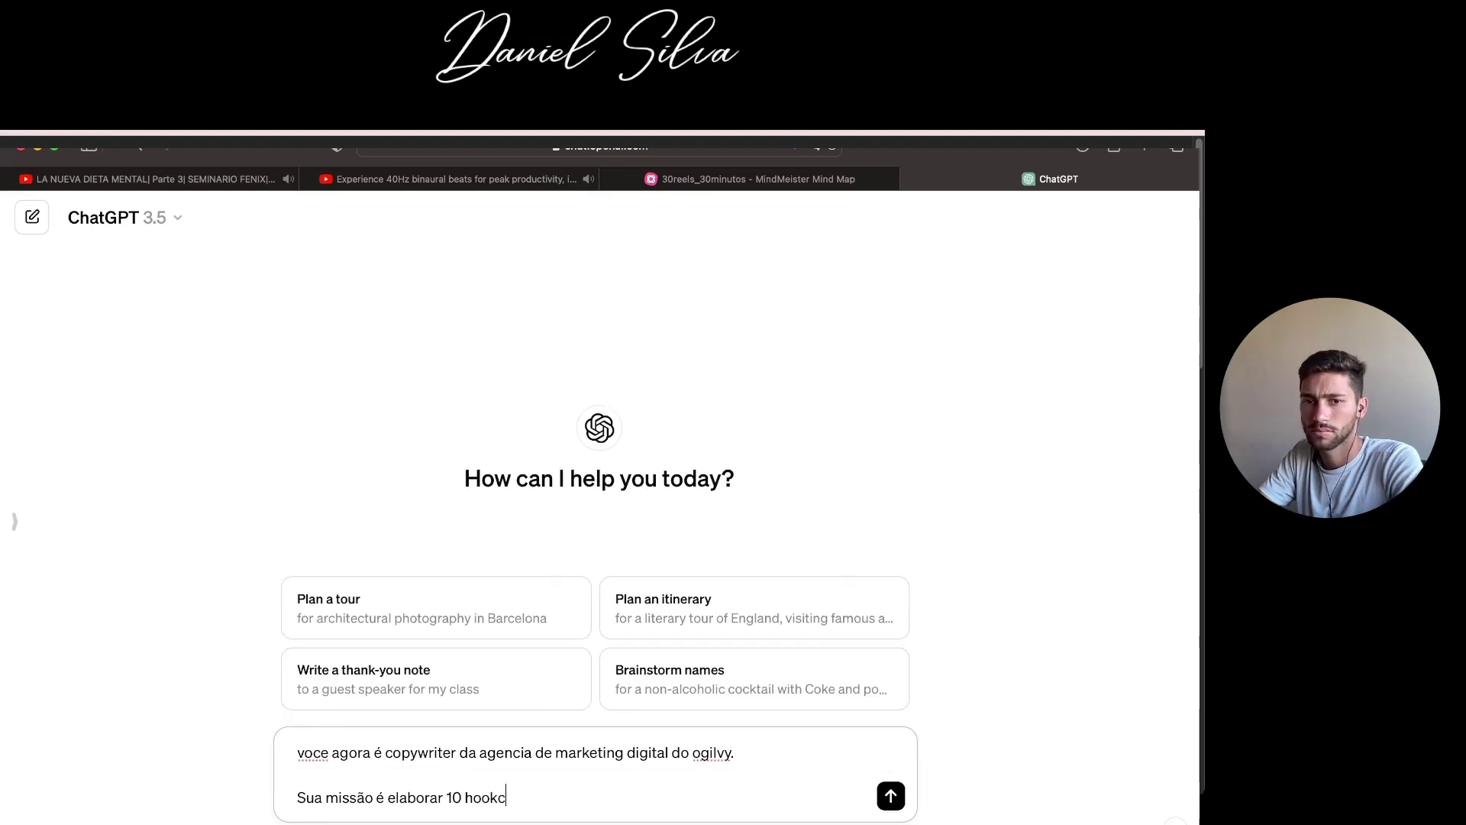
key("BackSpace")
key("BackSpace")
key("BackSpace")
key("BackSpace")
key("BackSpace")
key("BackSpace")
type("mas não simples, precisa ser algo curioso e interessante.")
Add the paragraph "Meu publico é empreendedores que não estão posicionado no digital, mas precisam de um apoio para se posicionar."
key("shift+Return")
key("shift+Return")
type("Meu p")
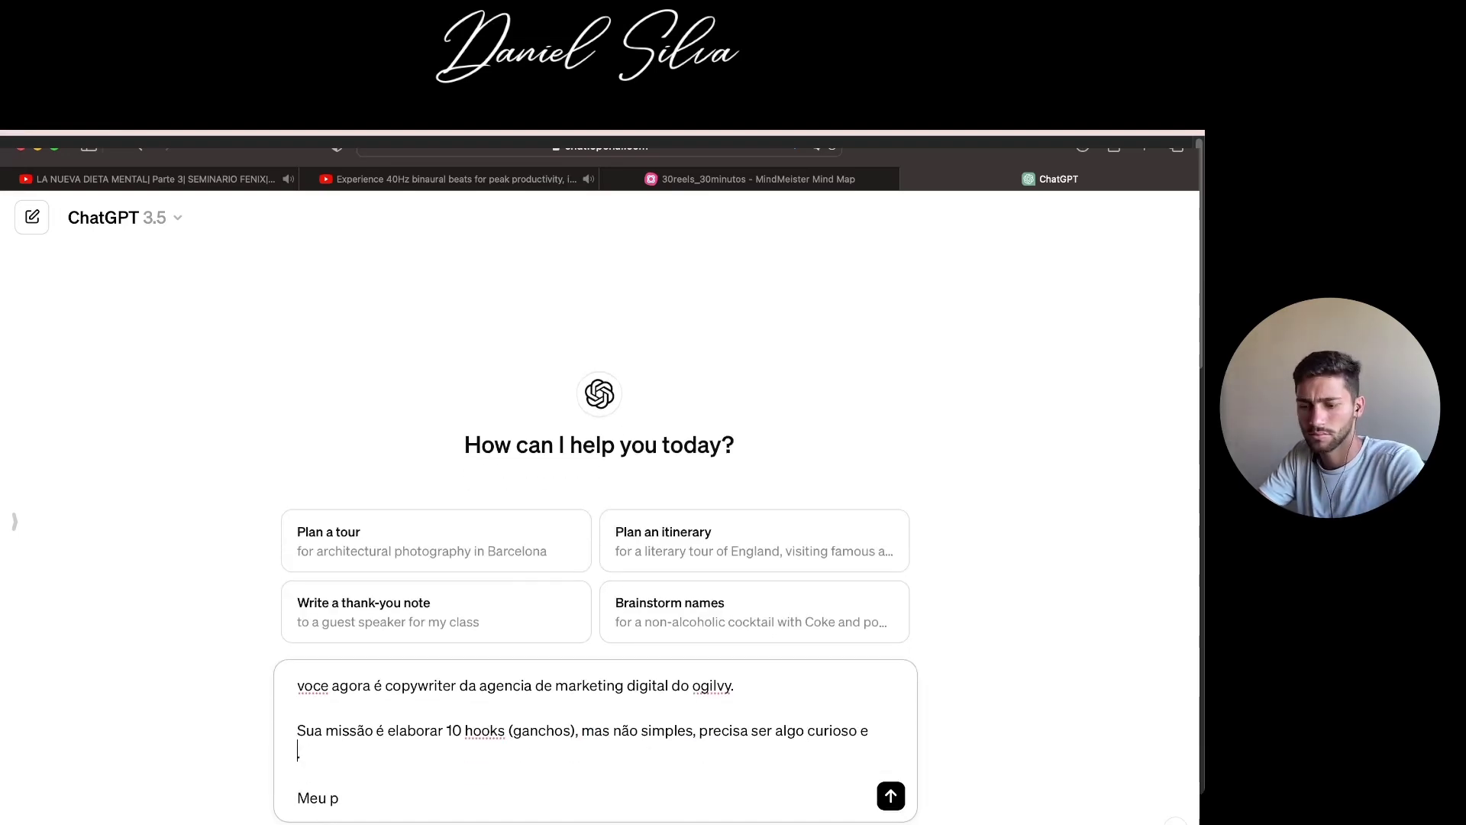
type("ublico é empreendedores que não estão posicionado no digital, mas precisam de um apoio para se posicionar.")
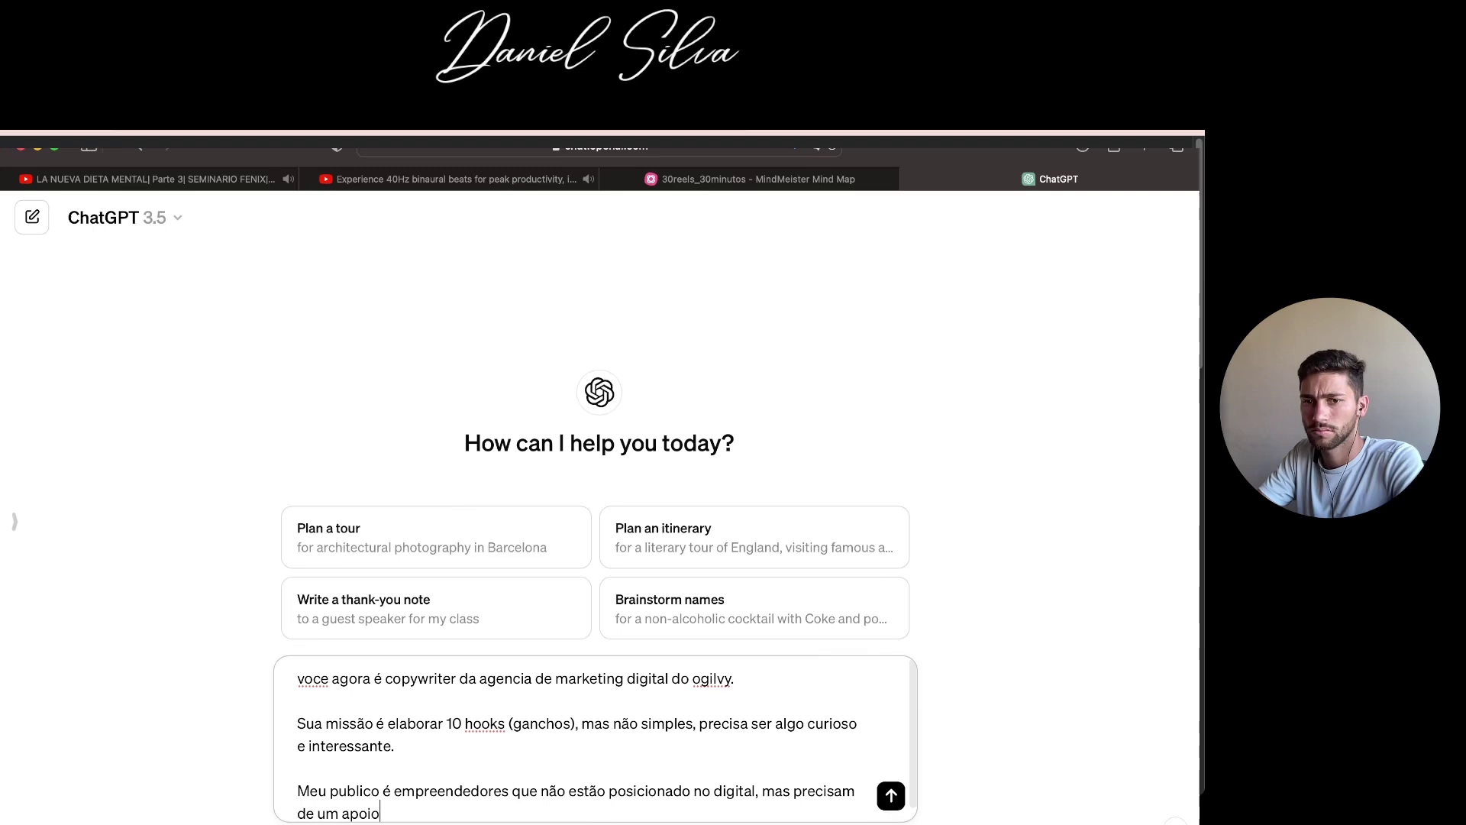
Add the paragraphs "Crie hooks onde desperto o interesse a agir." and "Me de 10 exemplos.", and send the prompt
key("shift+Return")
key("shift+Return")
type("Crie hooks onde desperto o interesse a agir.")
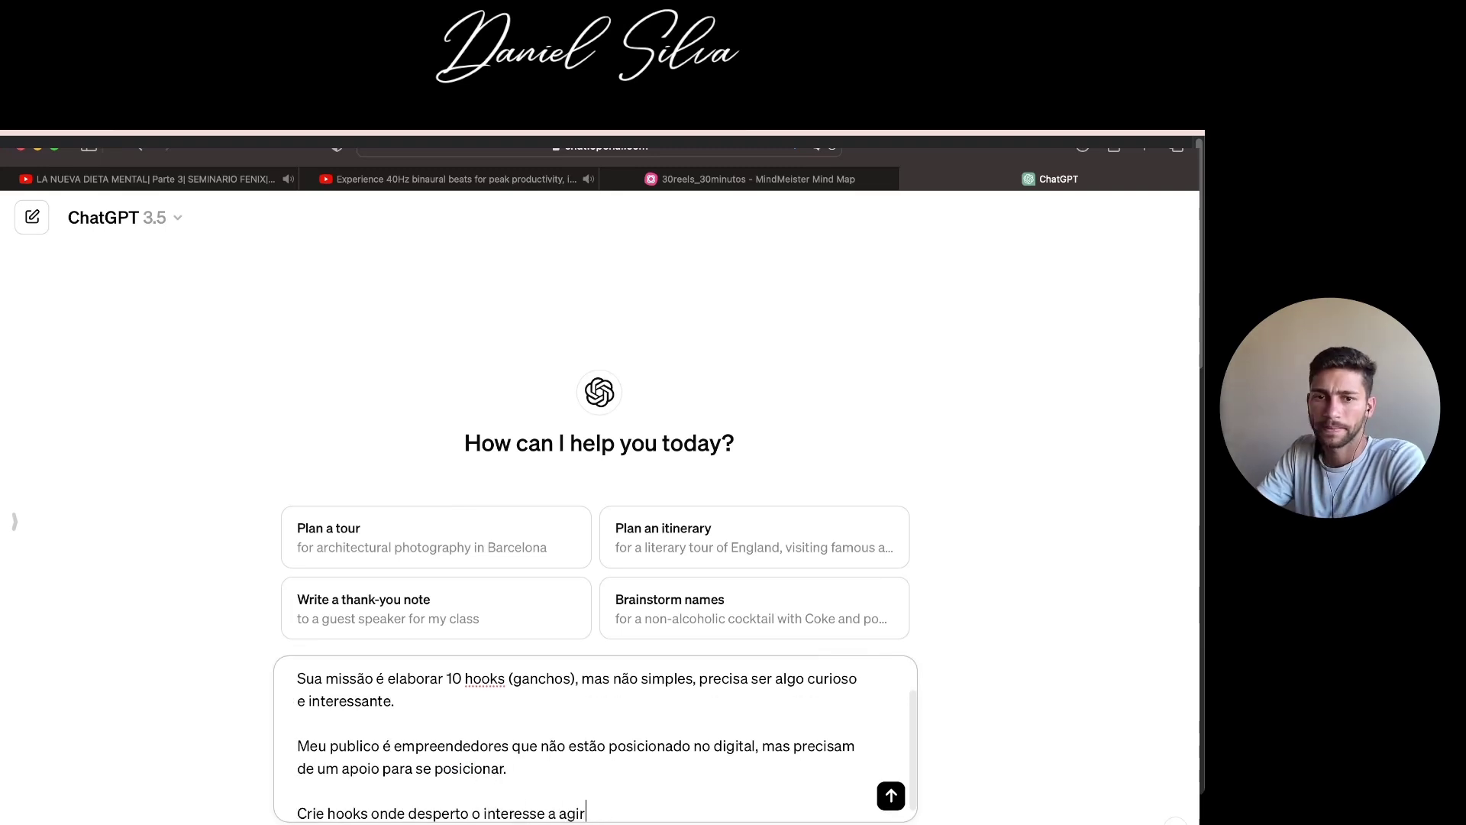
key("shift+Return")
key("shift+Return")
type("Me de 10 exemplos.")
key("Return")
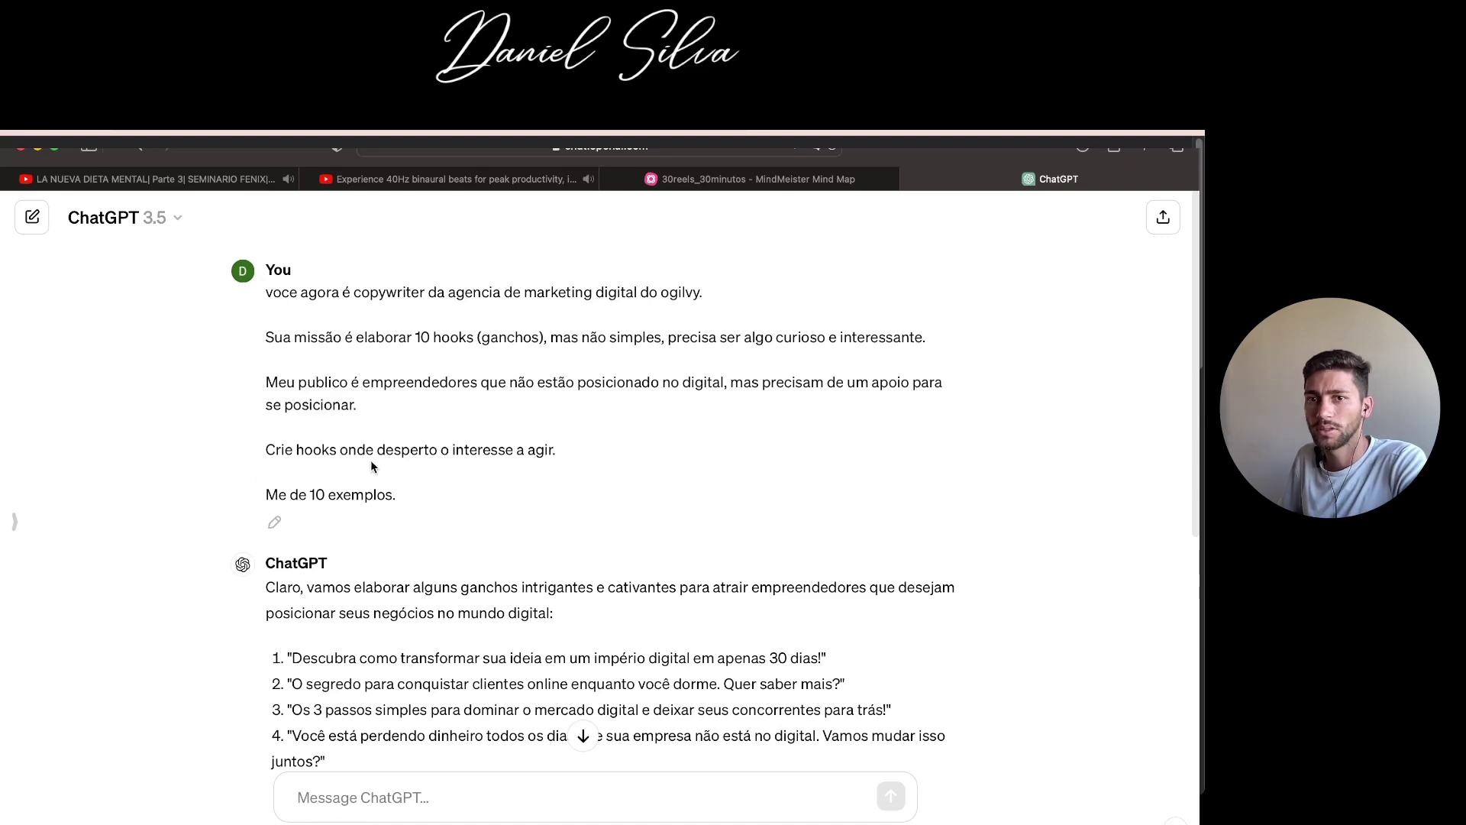
Read through the numbered list of hooks in the reply to the prompt
scroll(470, 475, "down", 1)
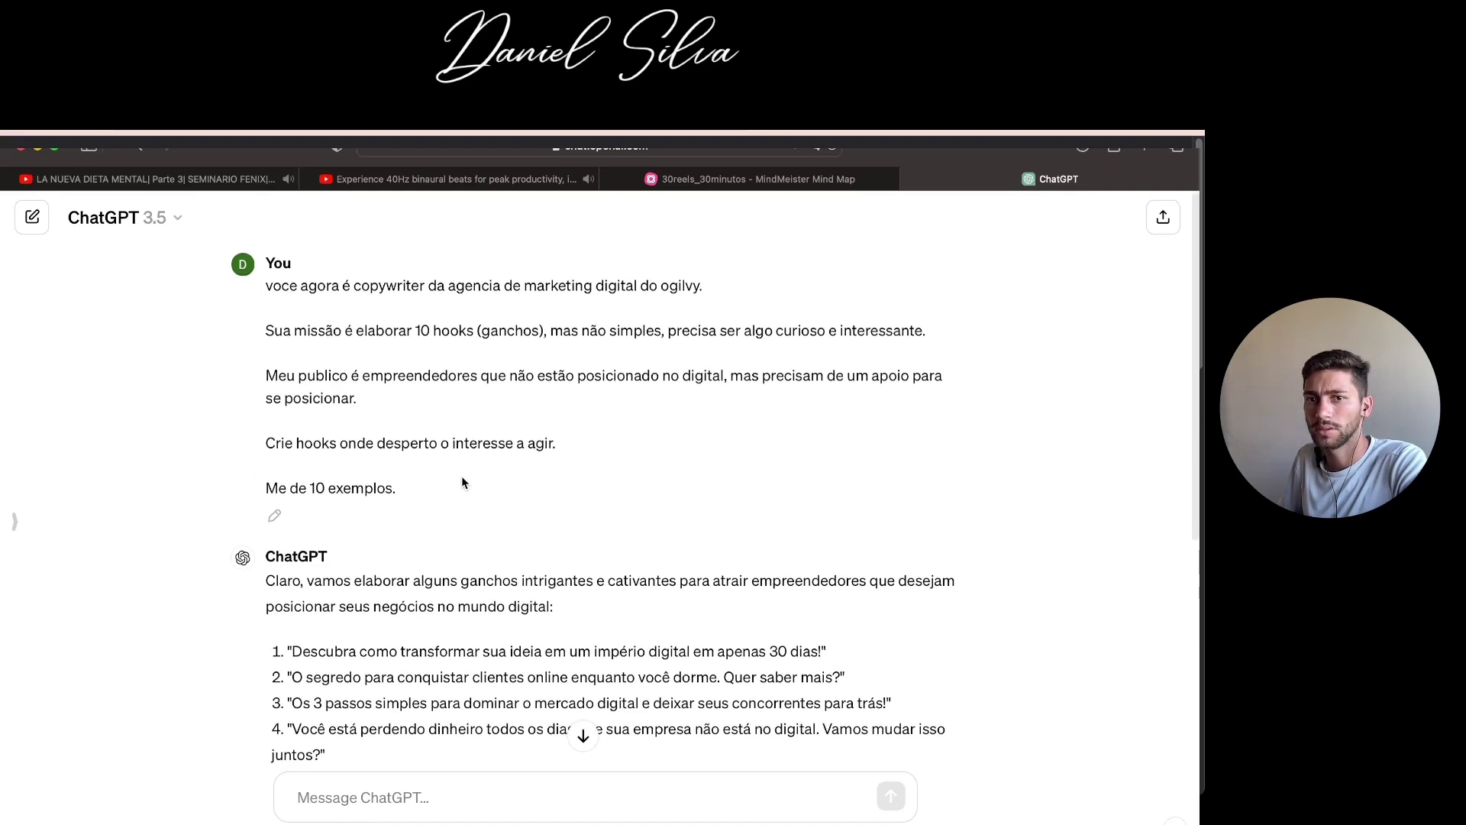
scroll(346, 480, "down", 5)
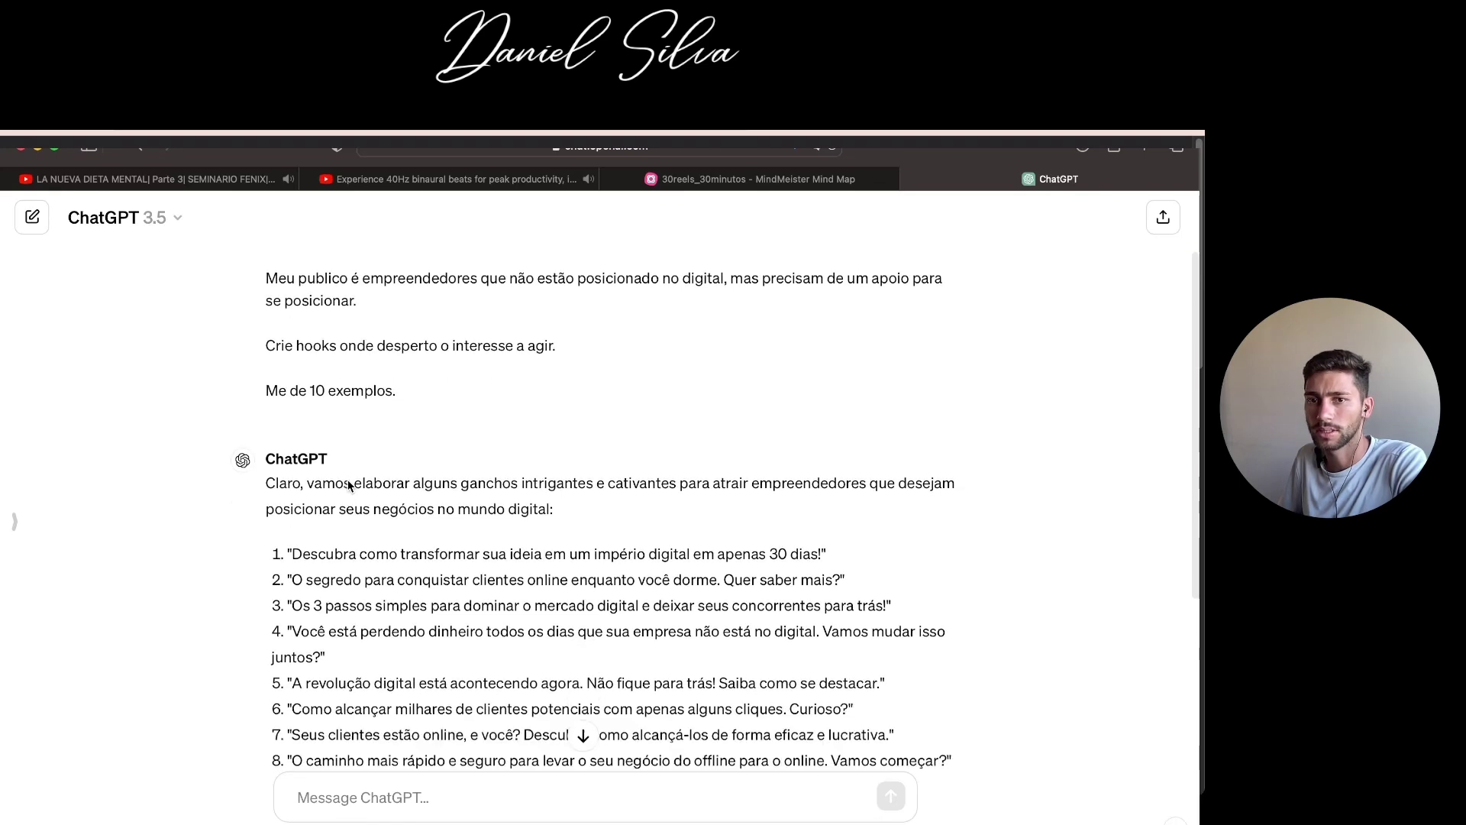
scroll(339, 483, "down", 1)
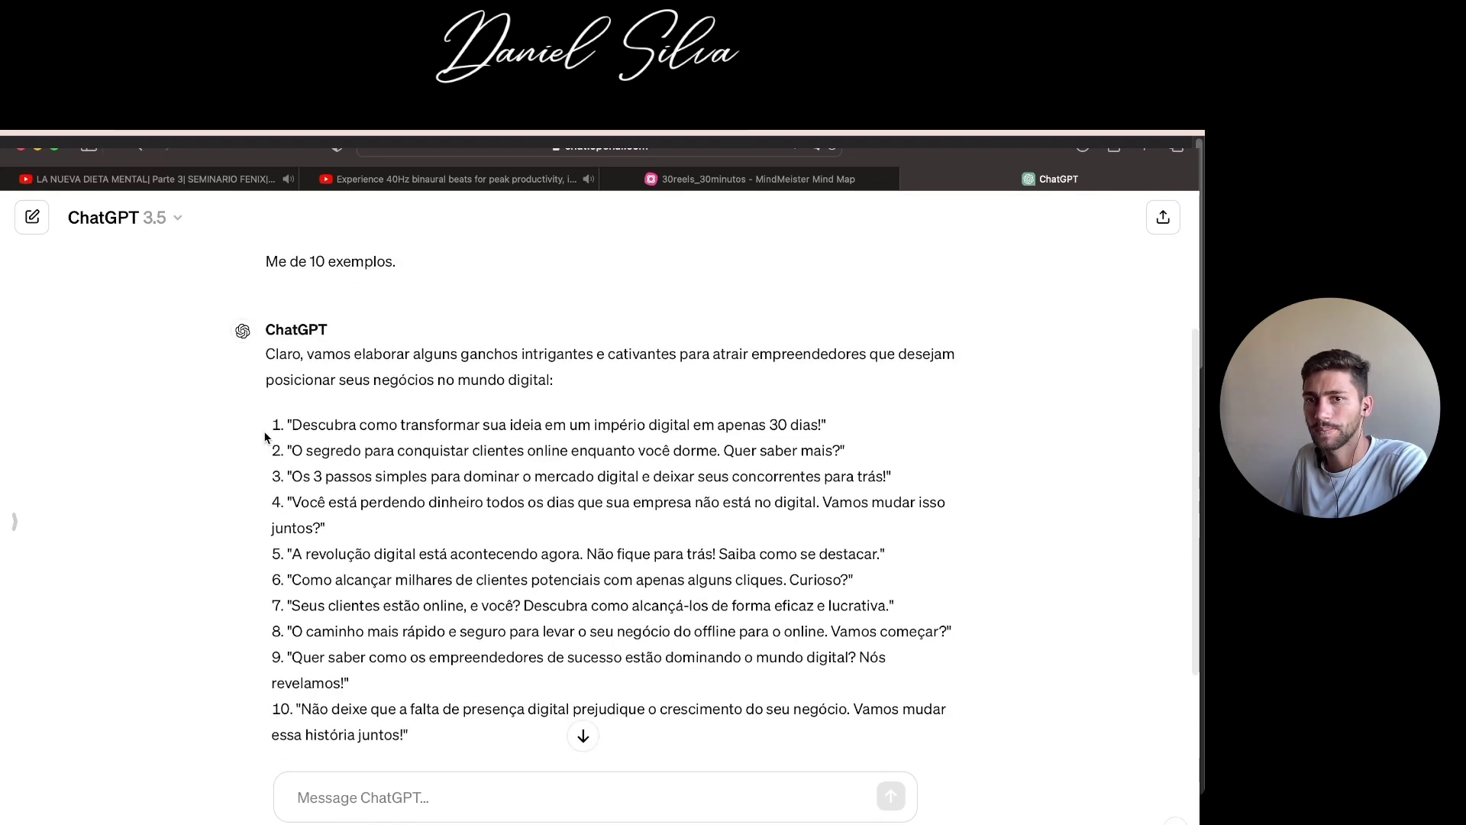
left_click_drag(265, 435, 932, 707)
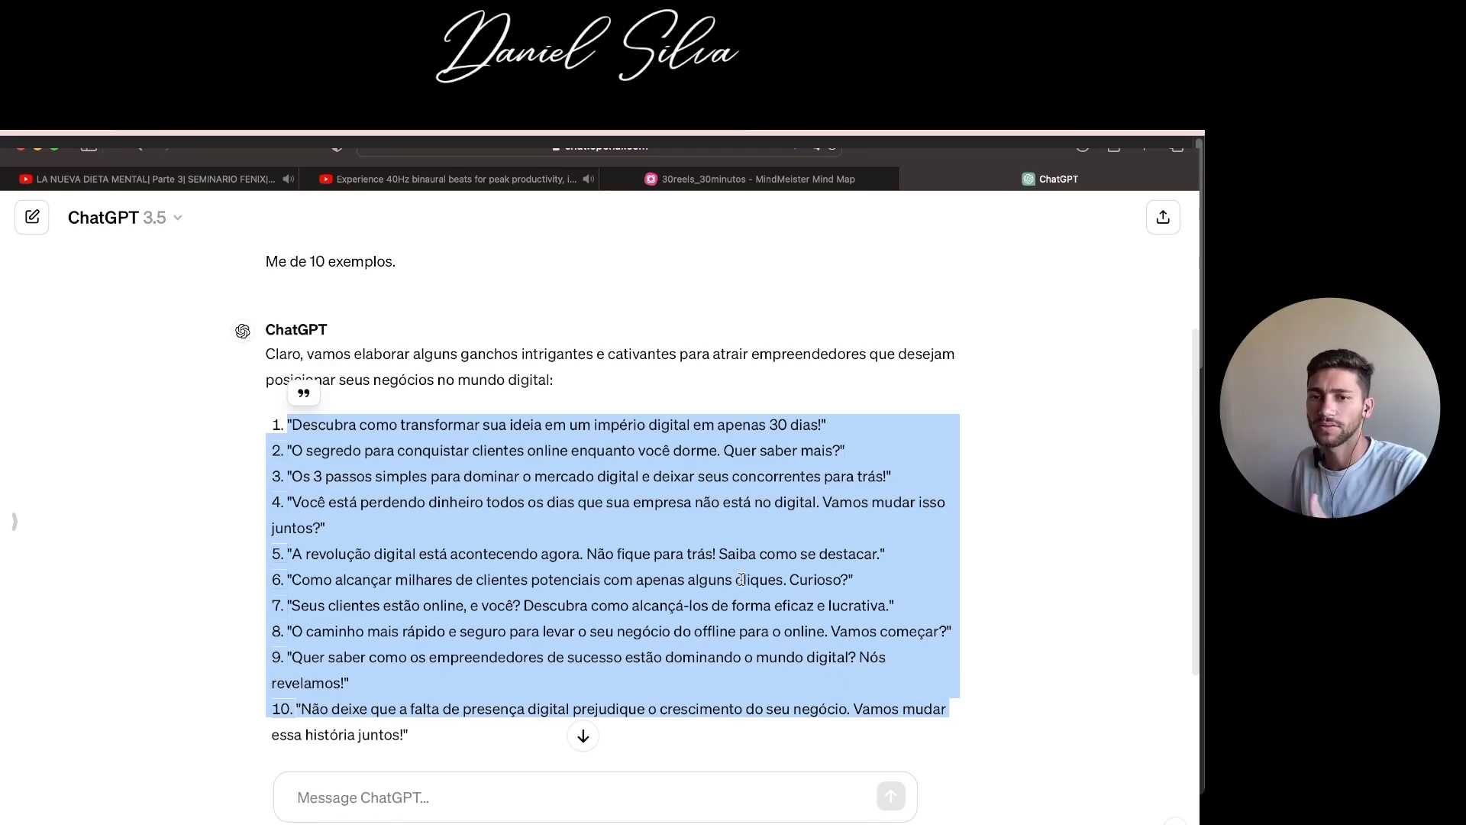
scroll(609, 554, "down", 2)
scroll(572, 550, "down", 3)
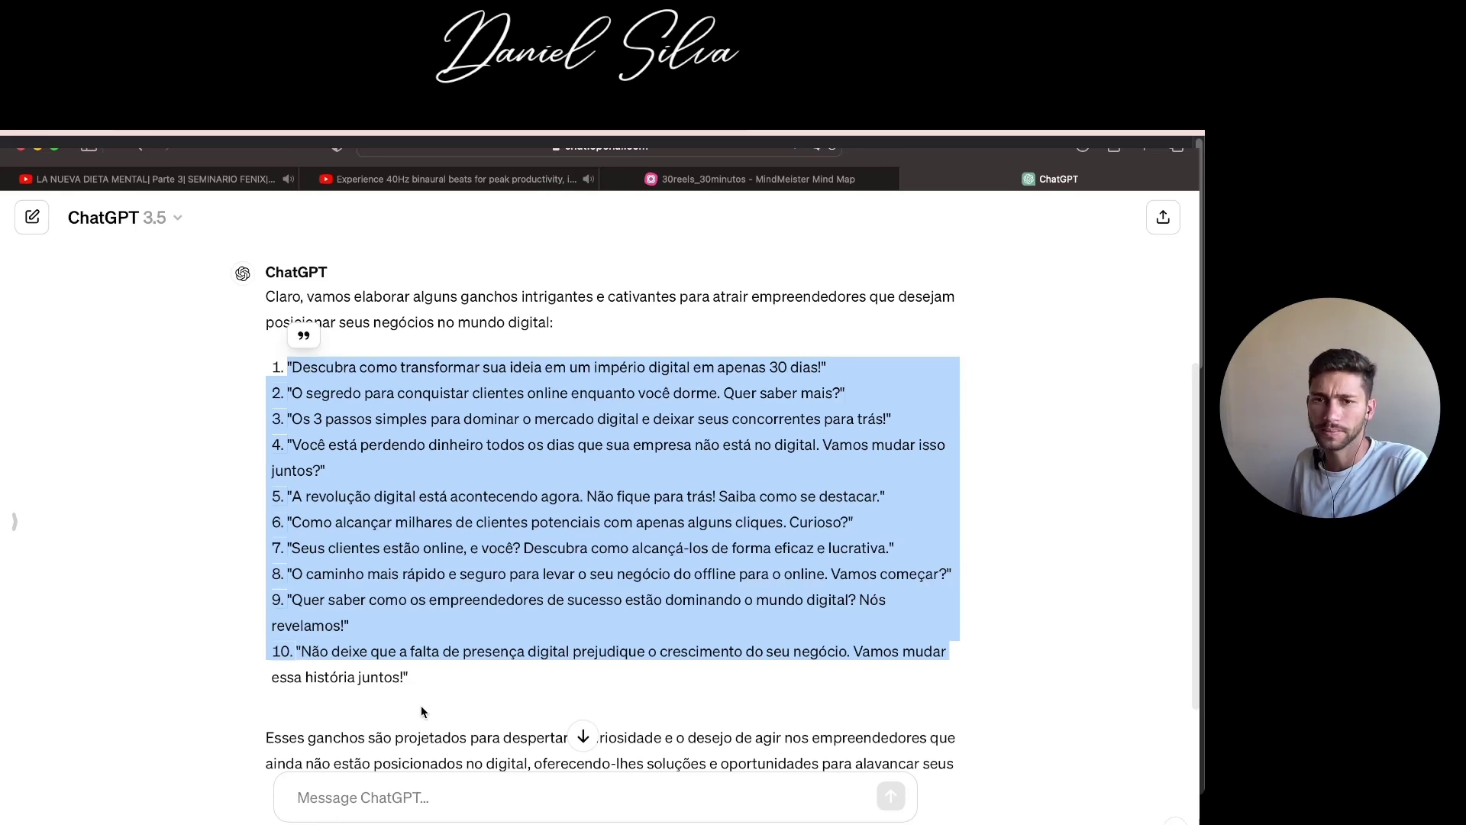
left_click(410, 657)
scroll(382, 593, "down", 1)
scroll(381, 593, "down", 1)
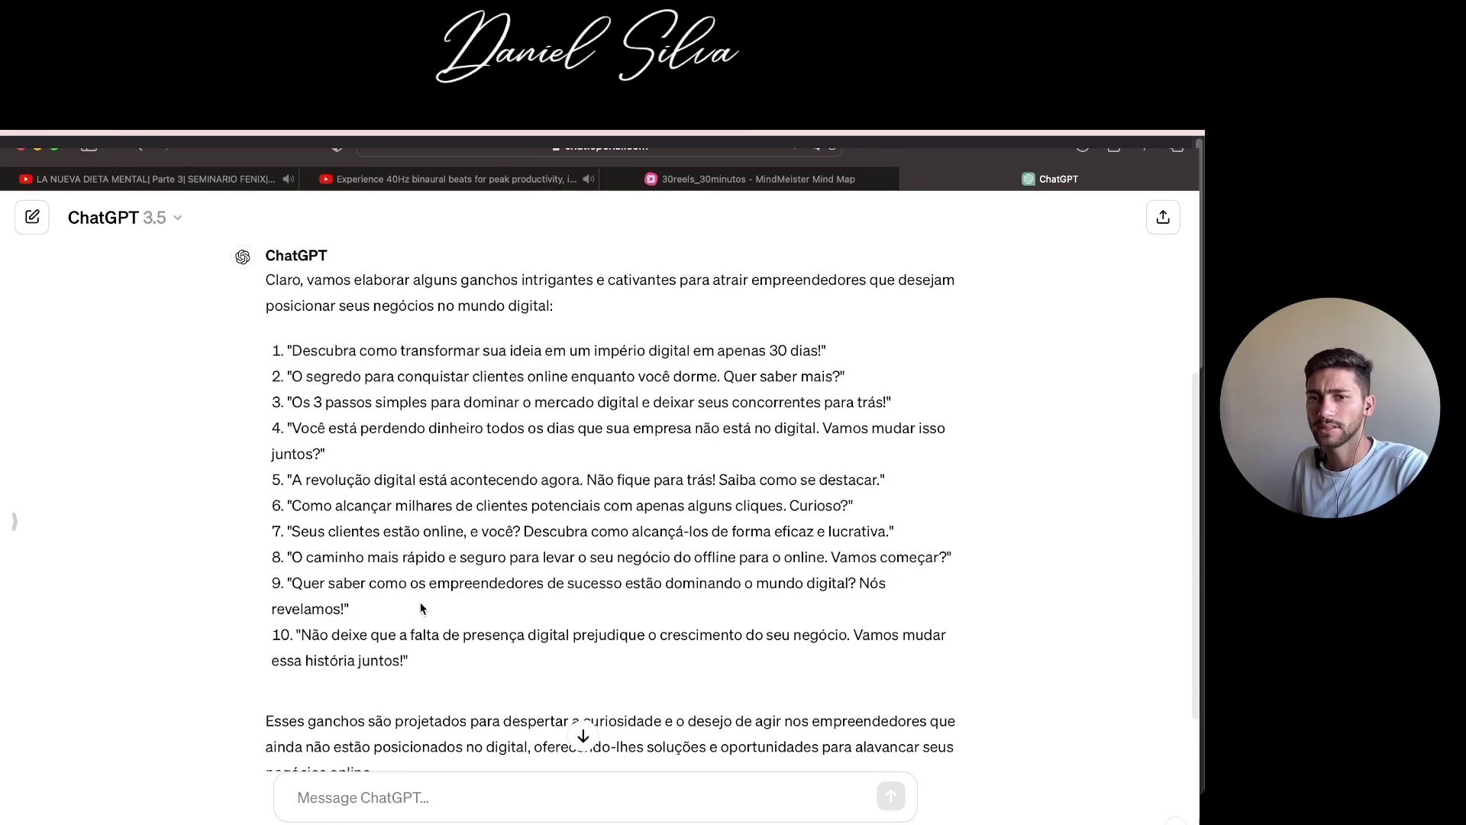
Send the follow-up request "cria mais 10 e apele para o lado emocional"
left_click(377, 792)
type("c")
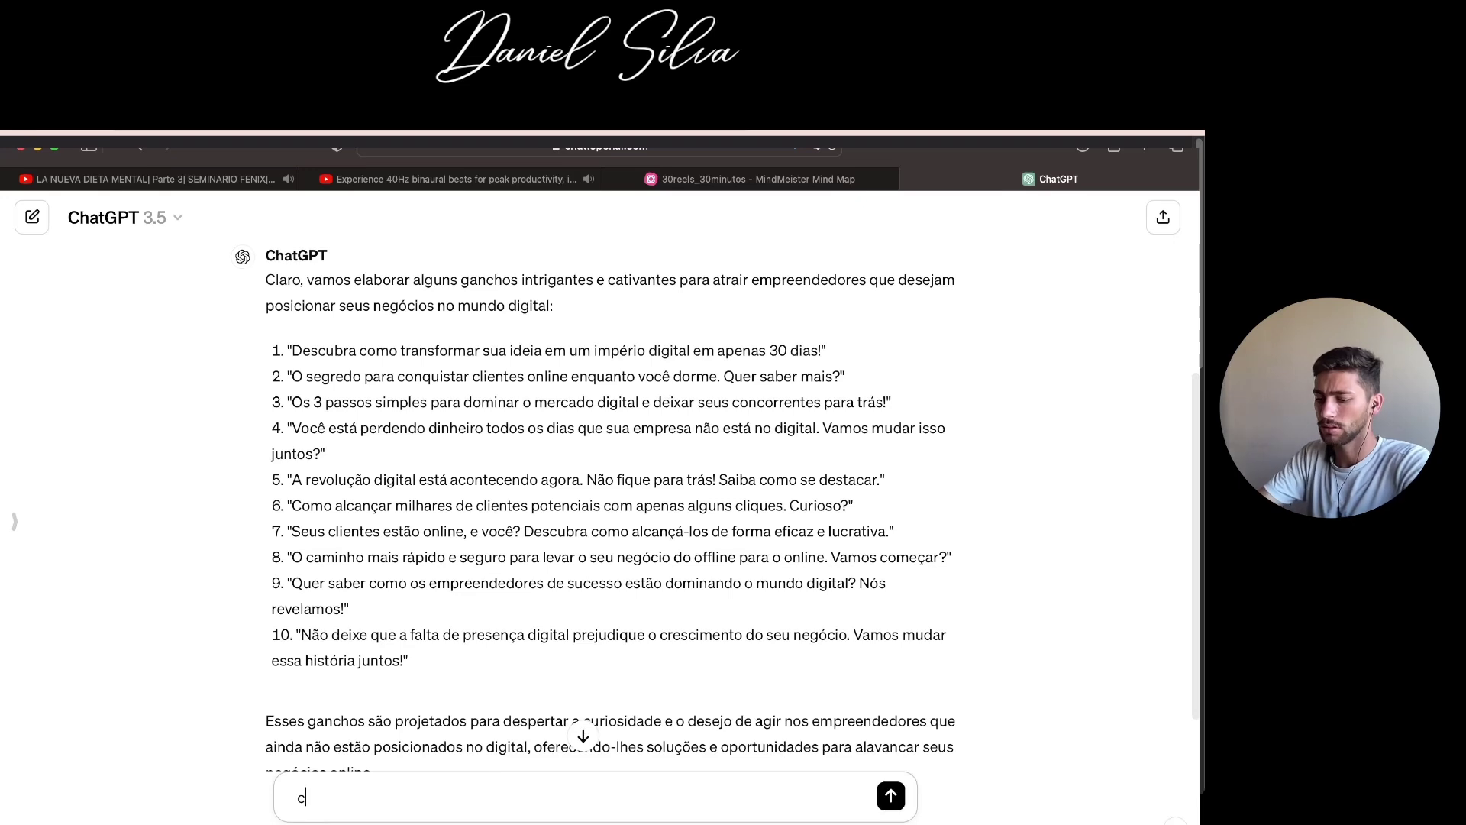
type("ria mais 20 e ")
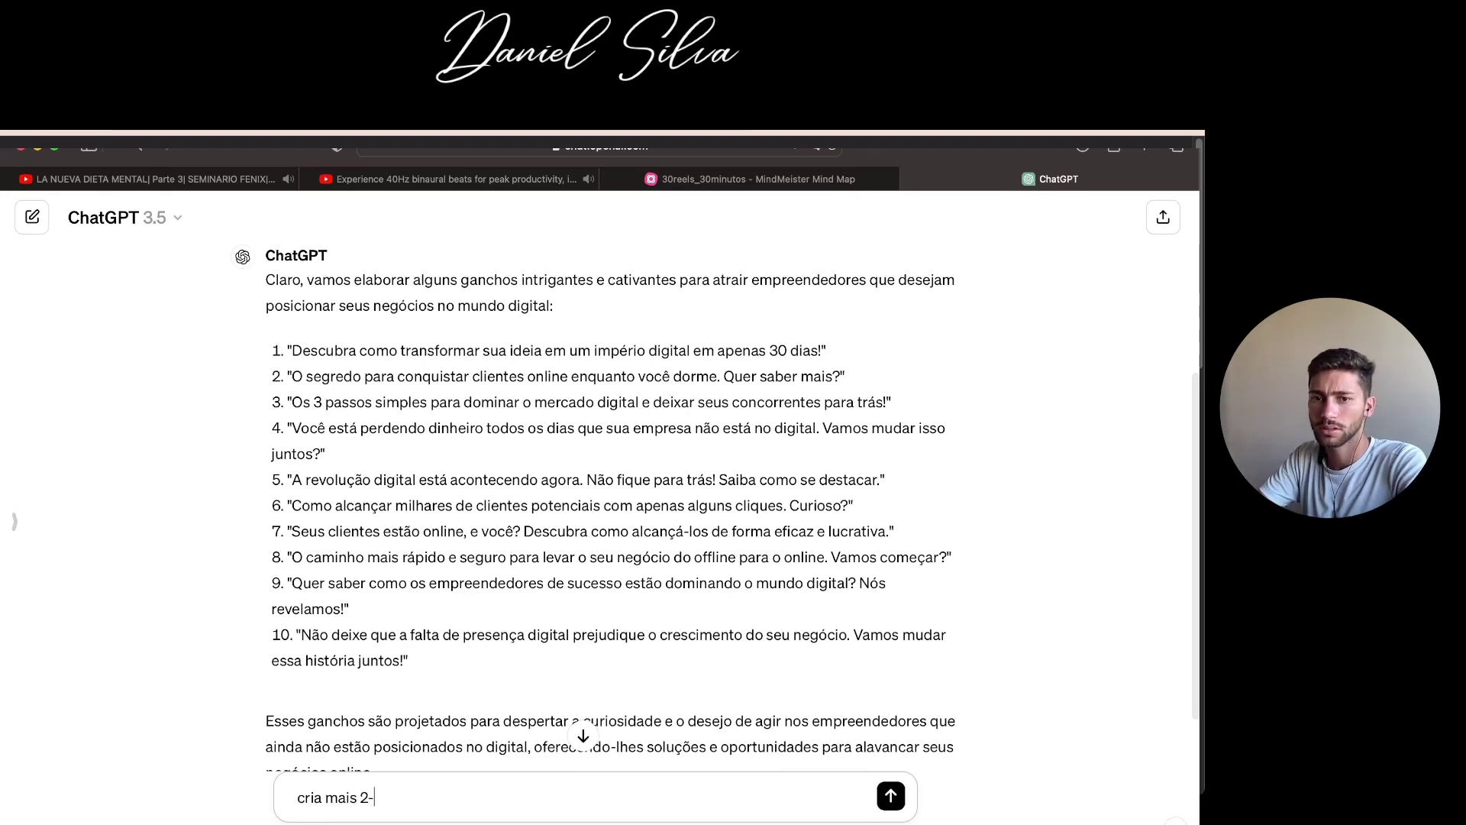
type("apele par")
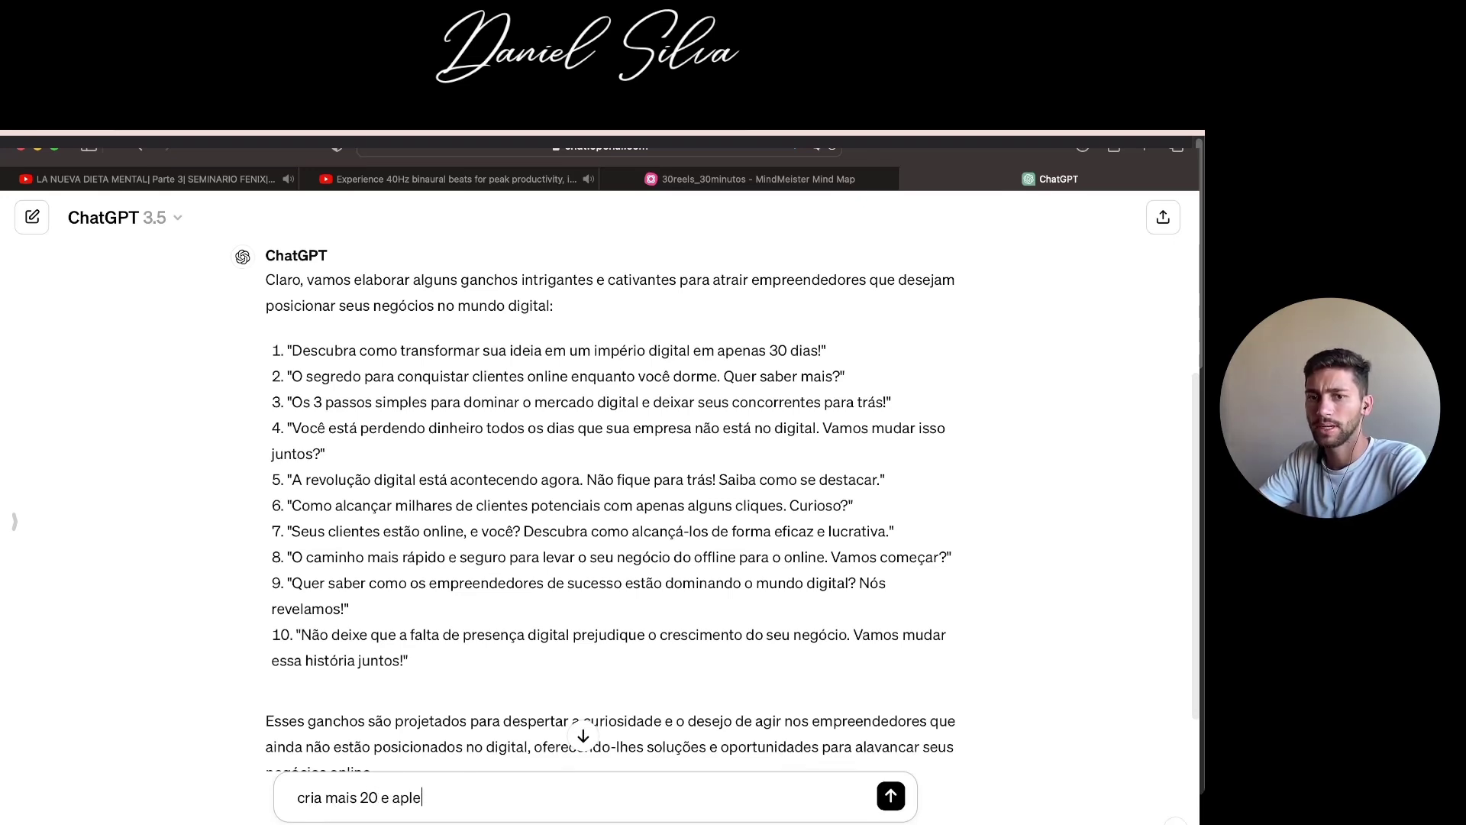
type("a o ")
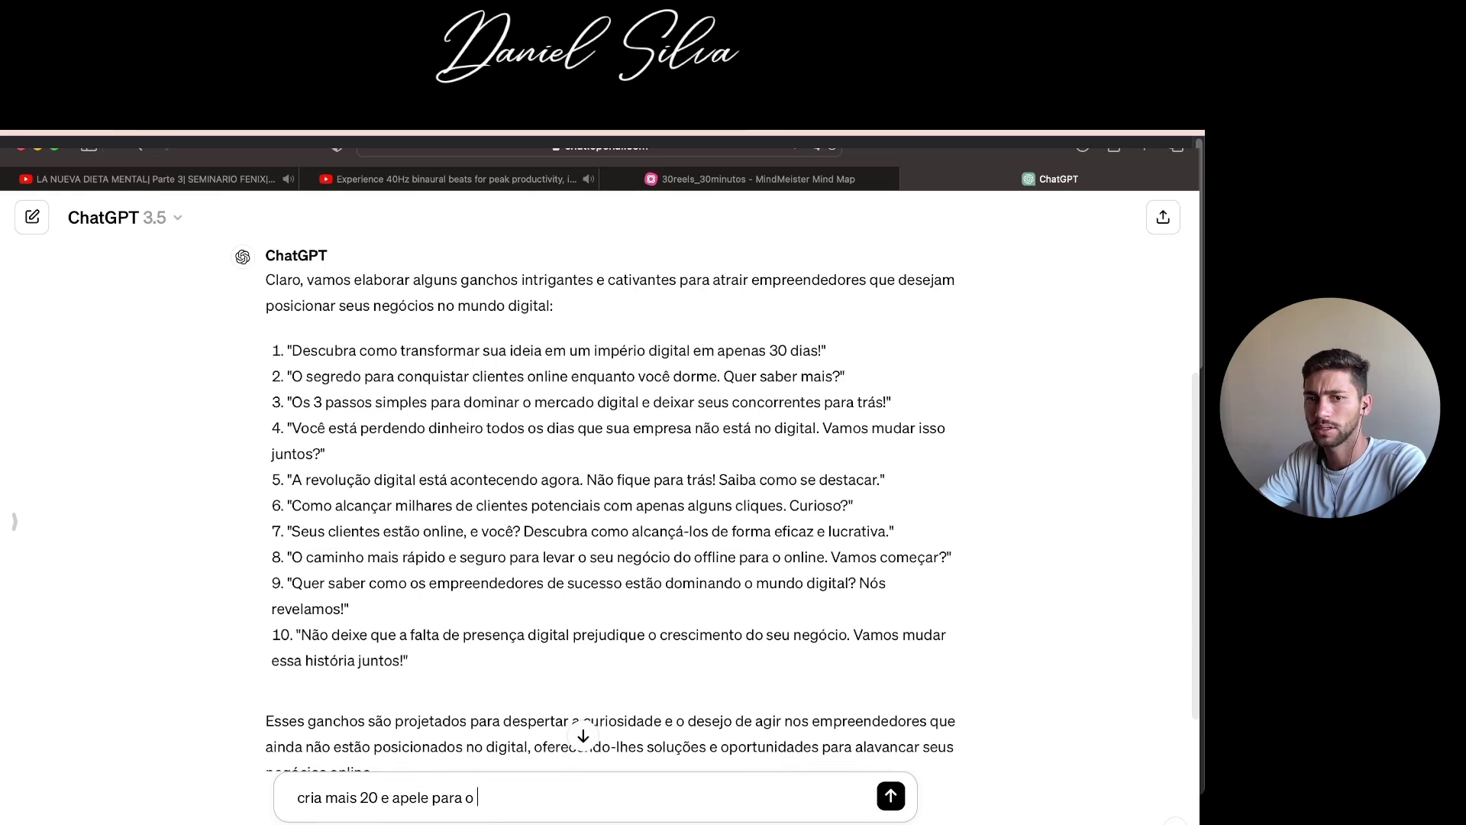
type("lado emocional")
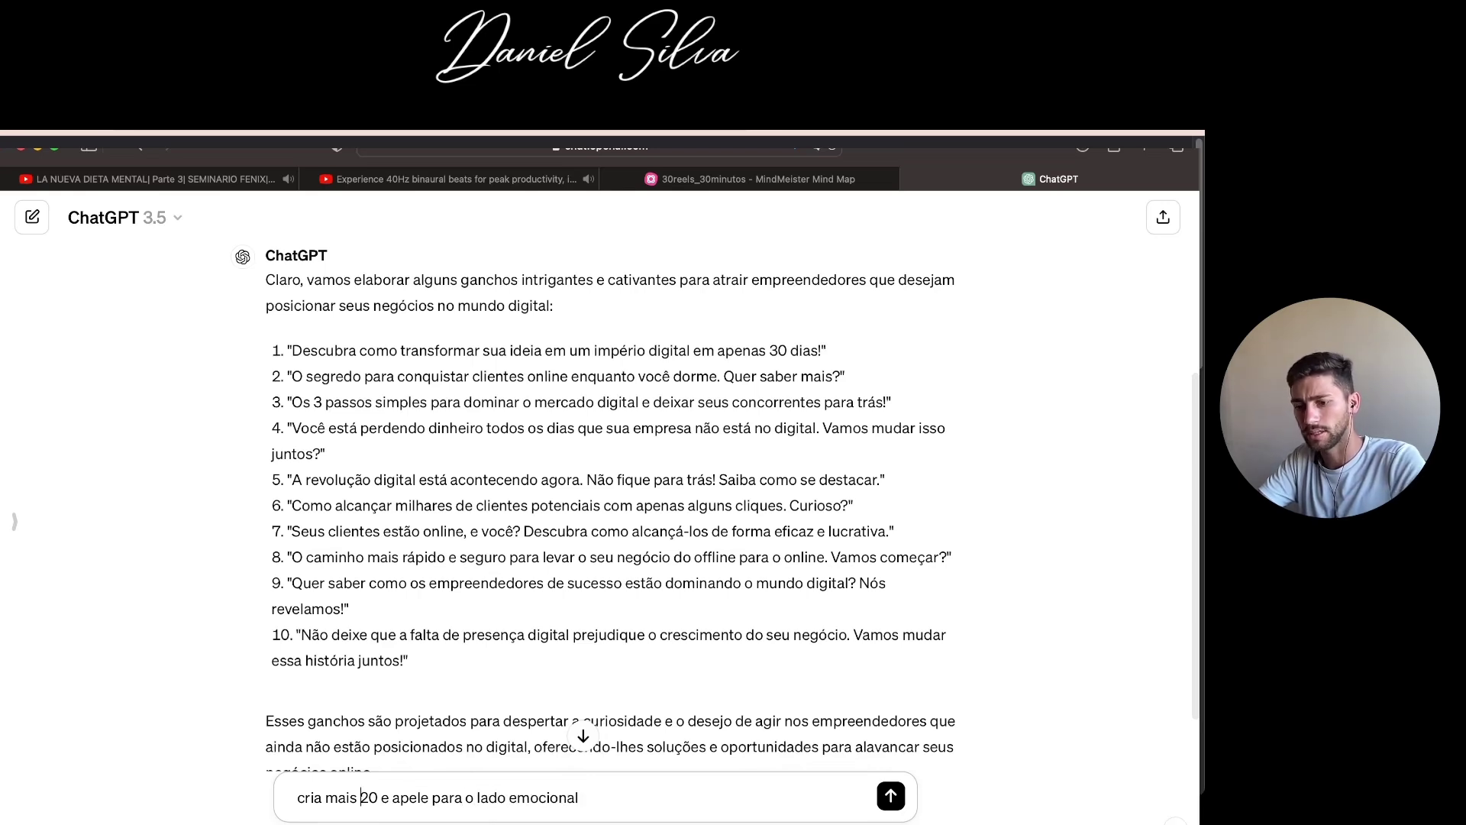
key("Delete")
type("1")
key("Return")
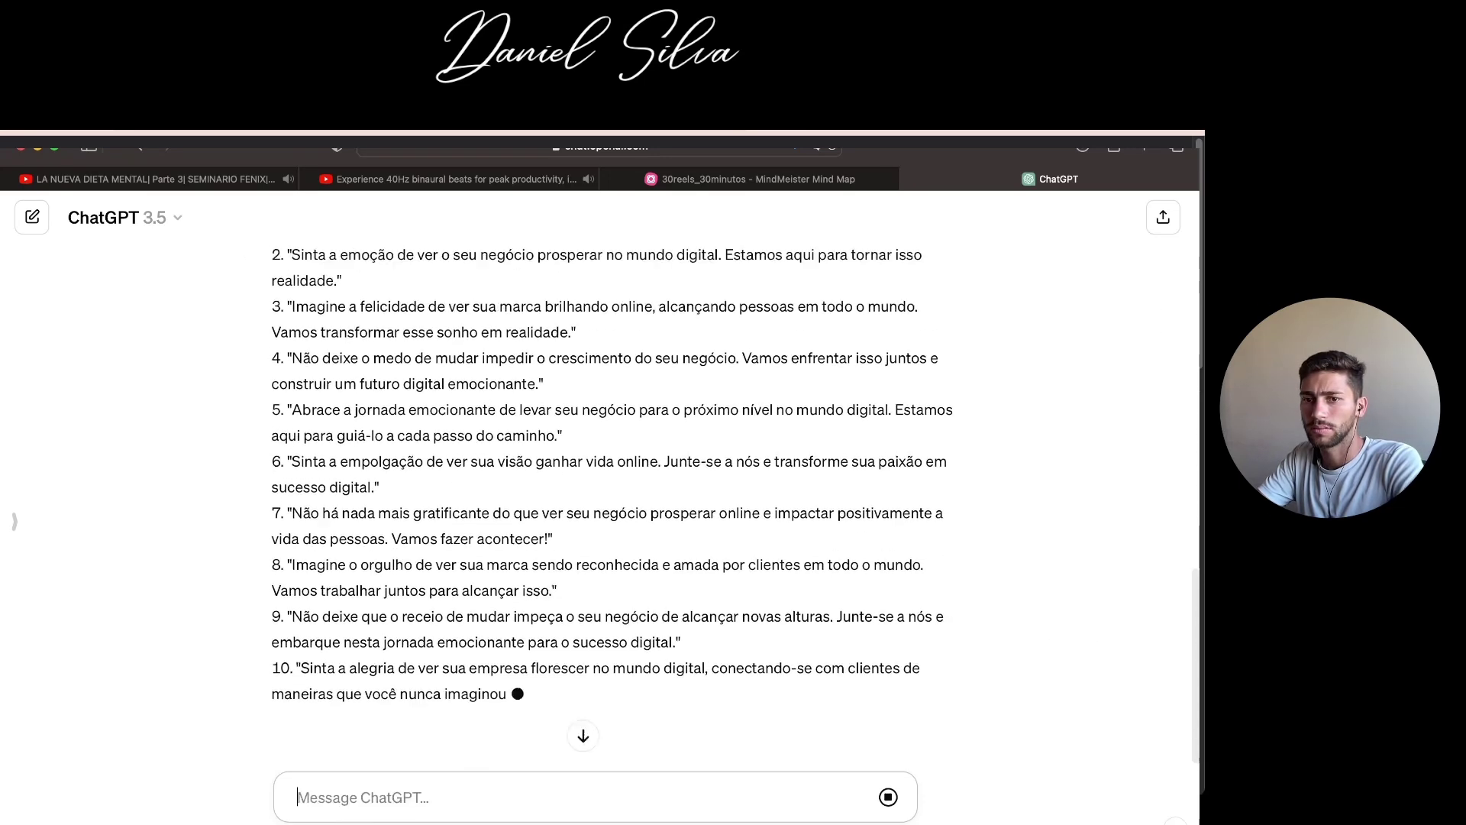
Send another follow-up request, "crie mais 10 apele para a parodia", and view the start of the reply
type("crie")
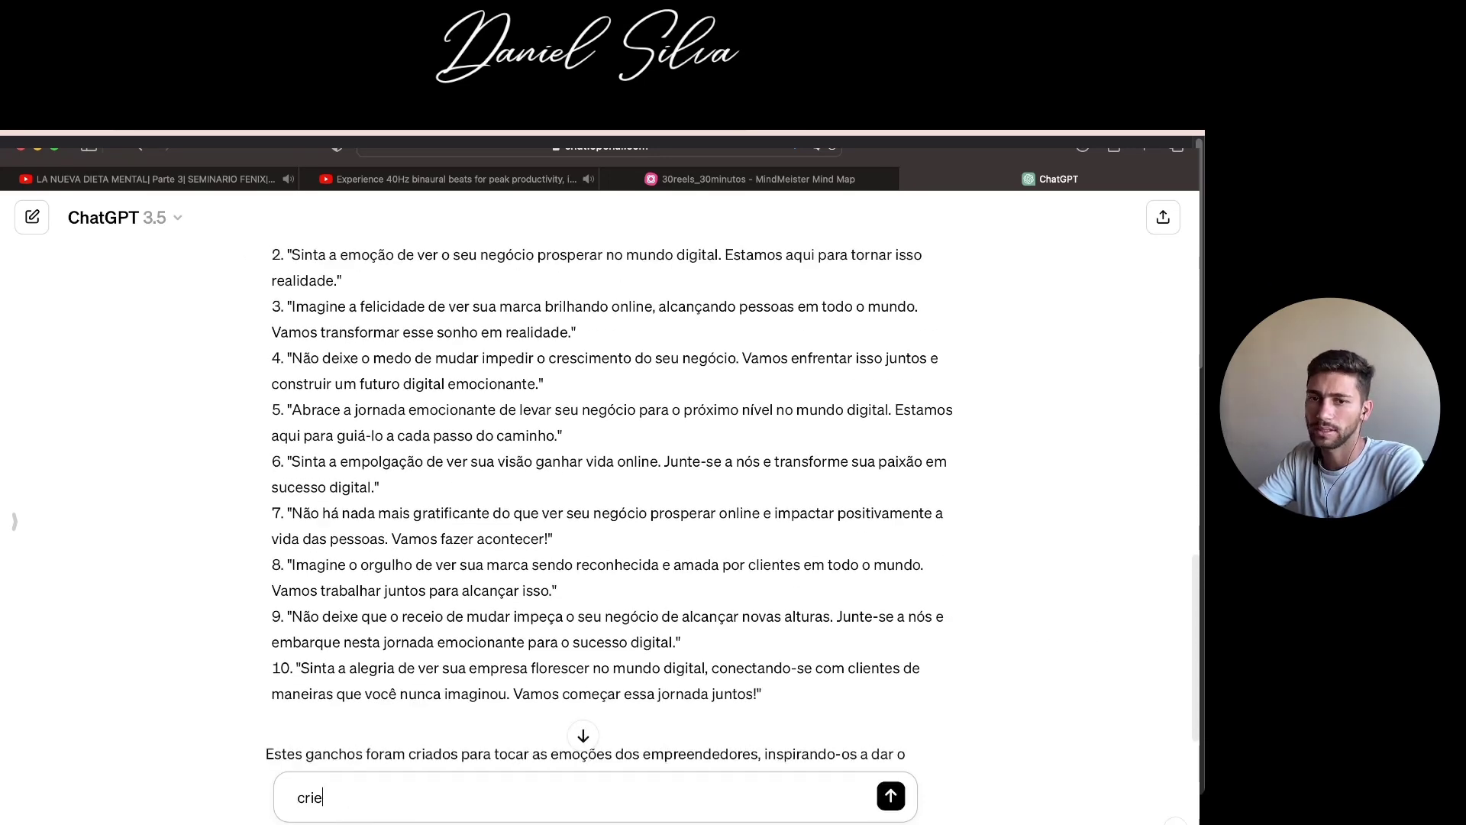
type(" mais 10 apelo")
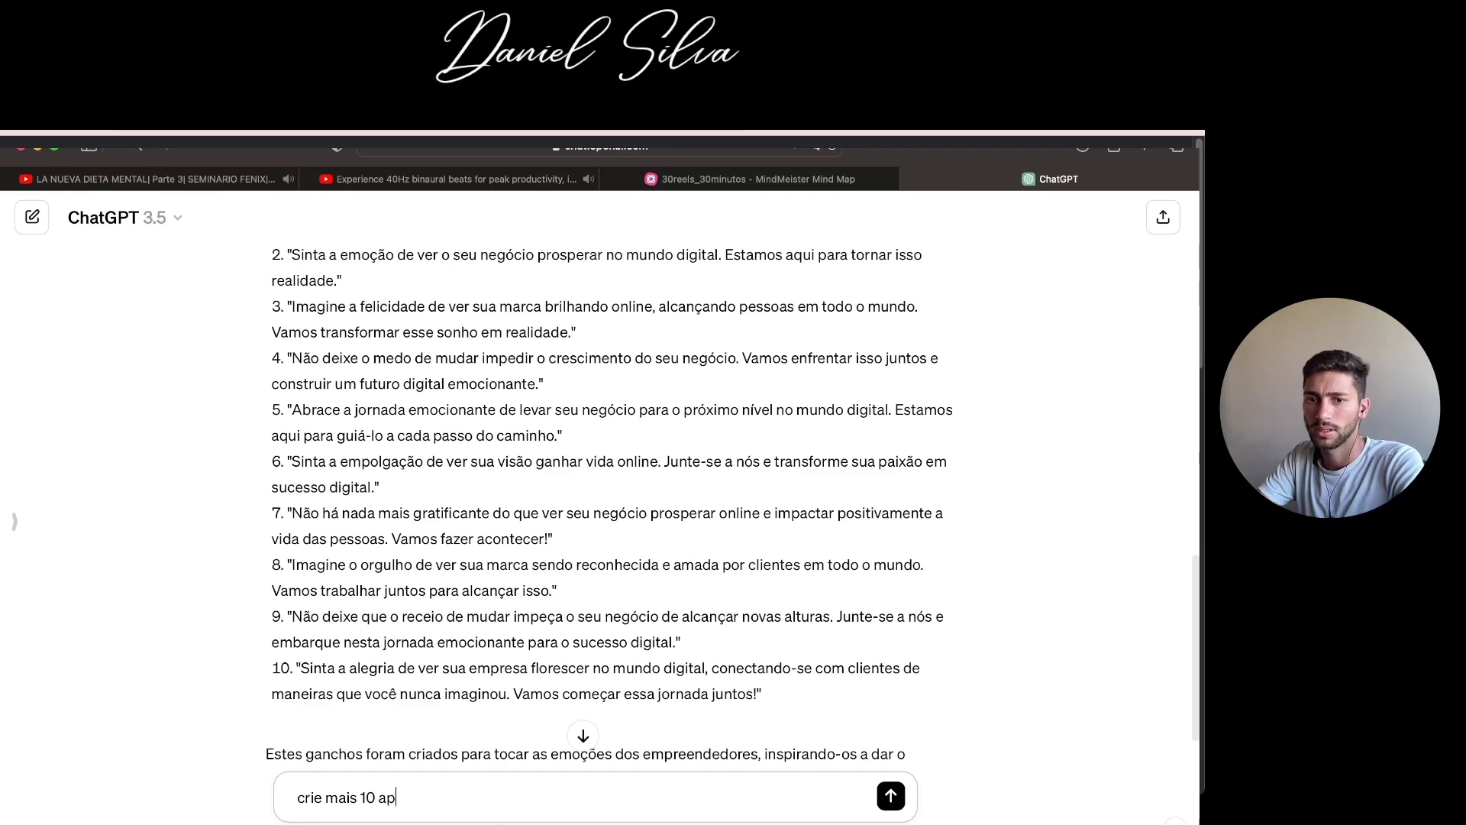
key("BackSpace")
type("a. a")
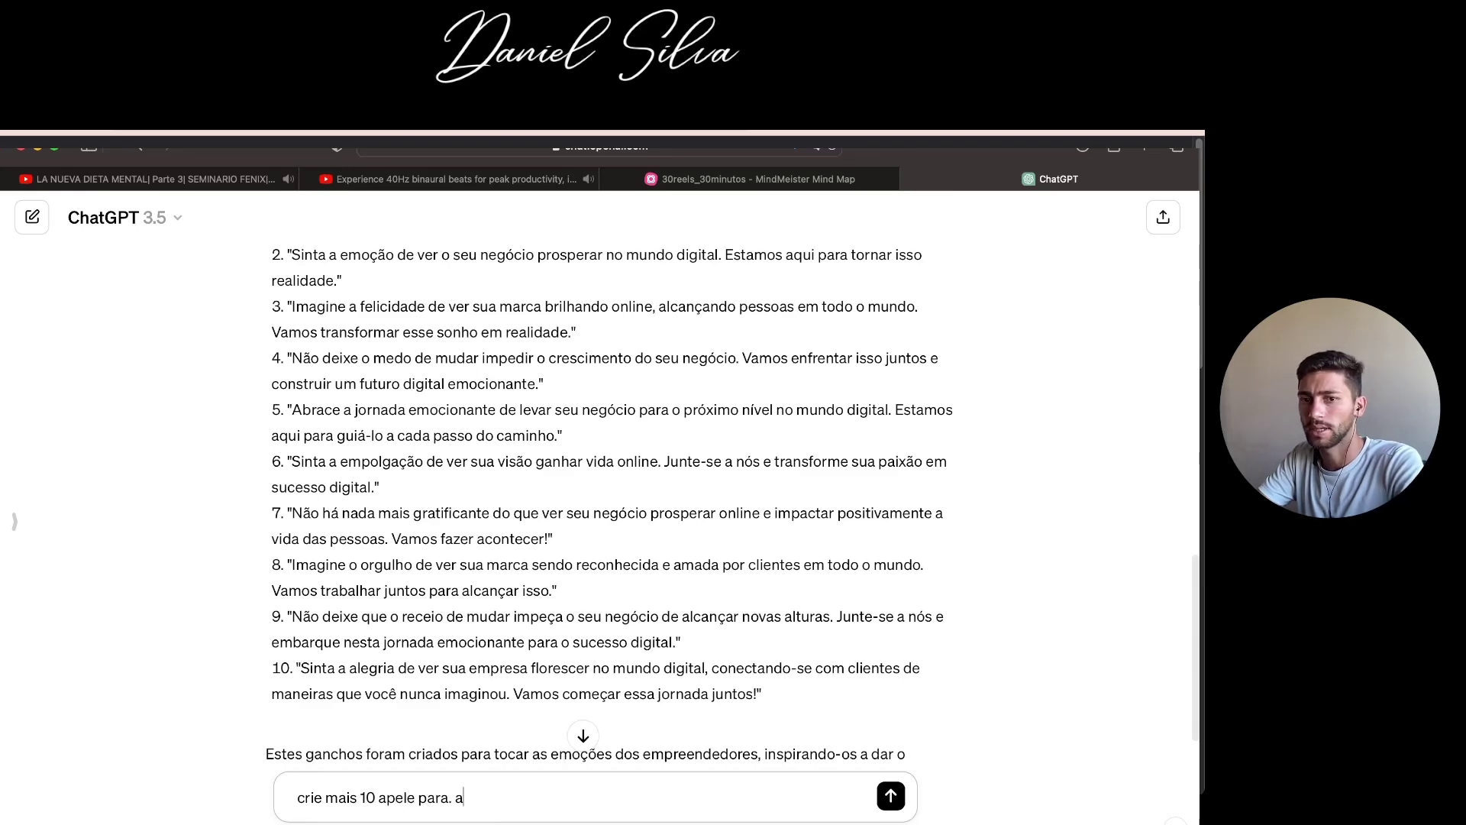
key("BackSpace")
type("a parodia")
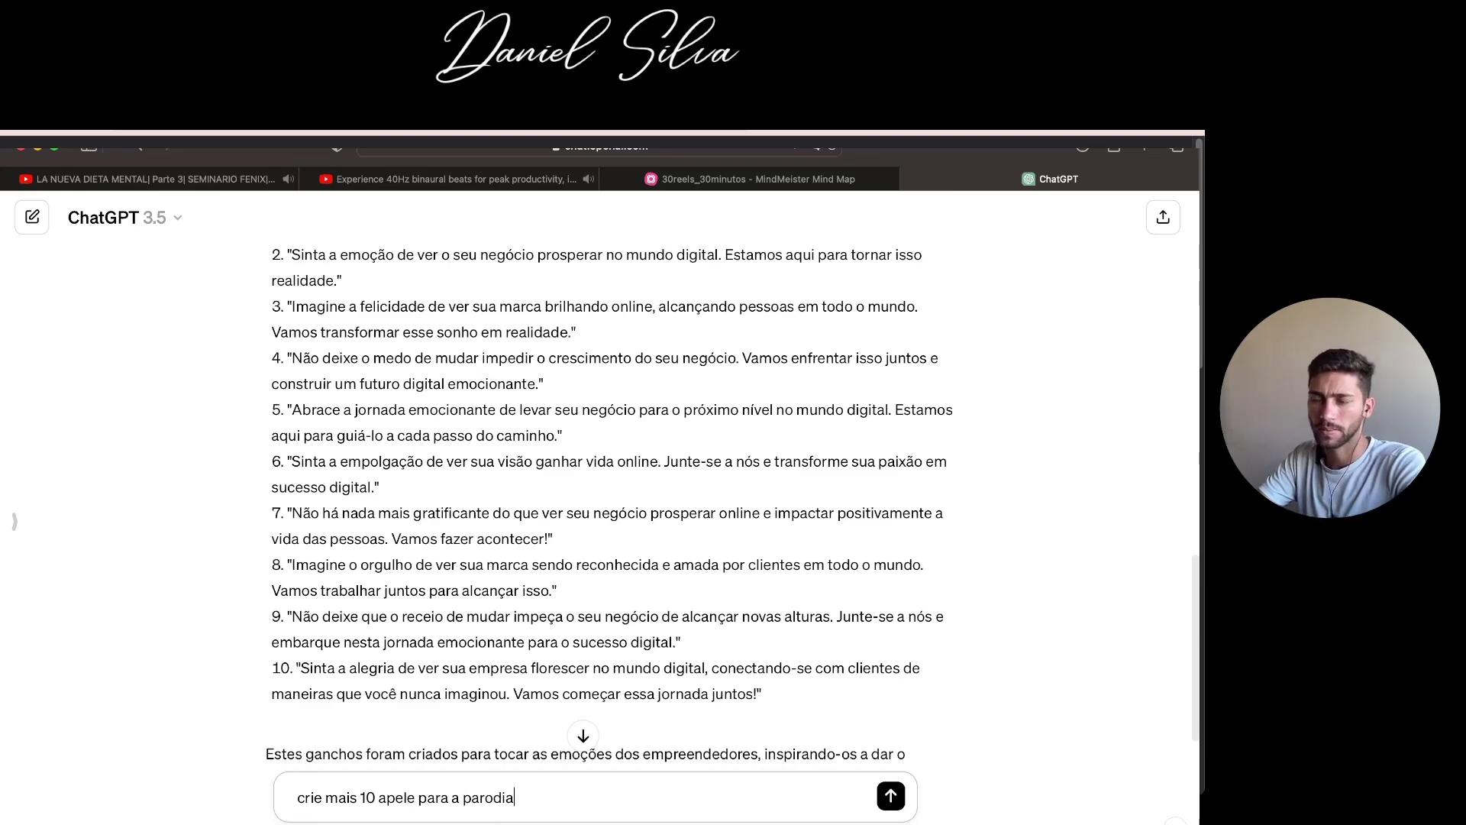
key("Return")
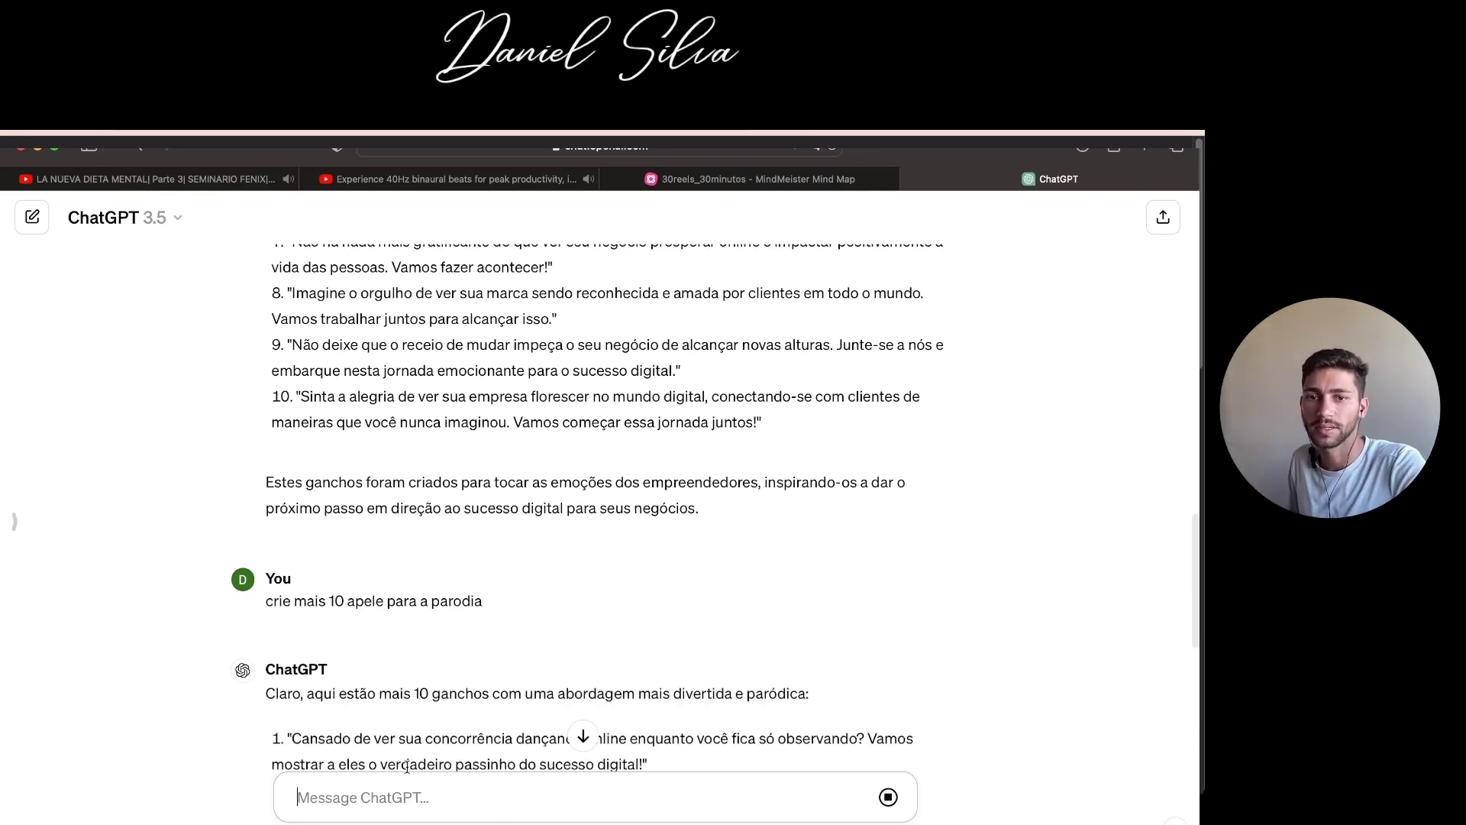
scroll(497, 649, "down", 1)
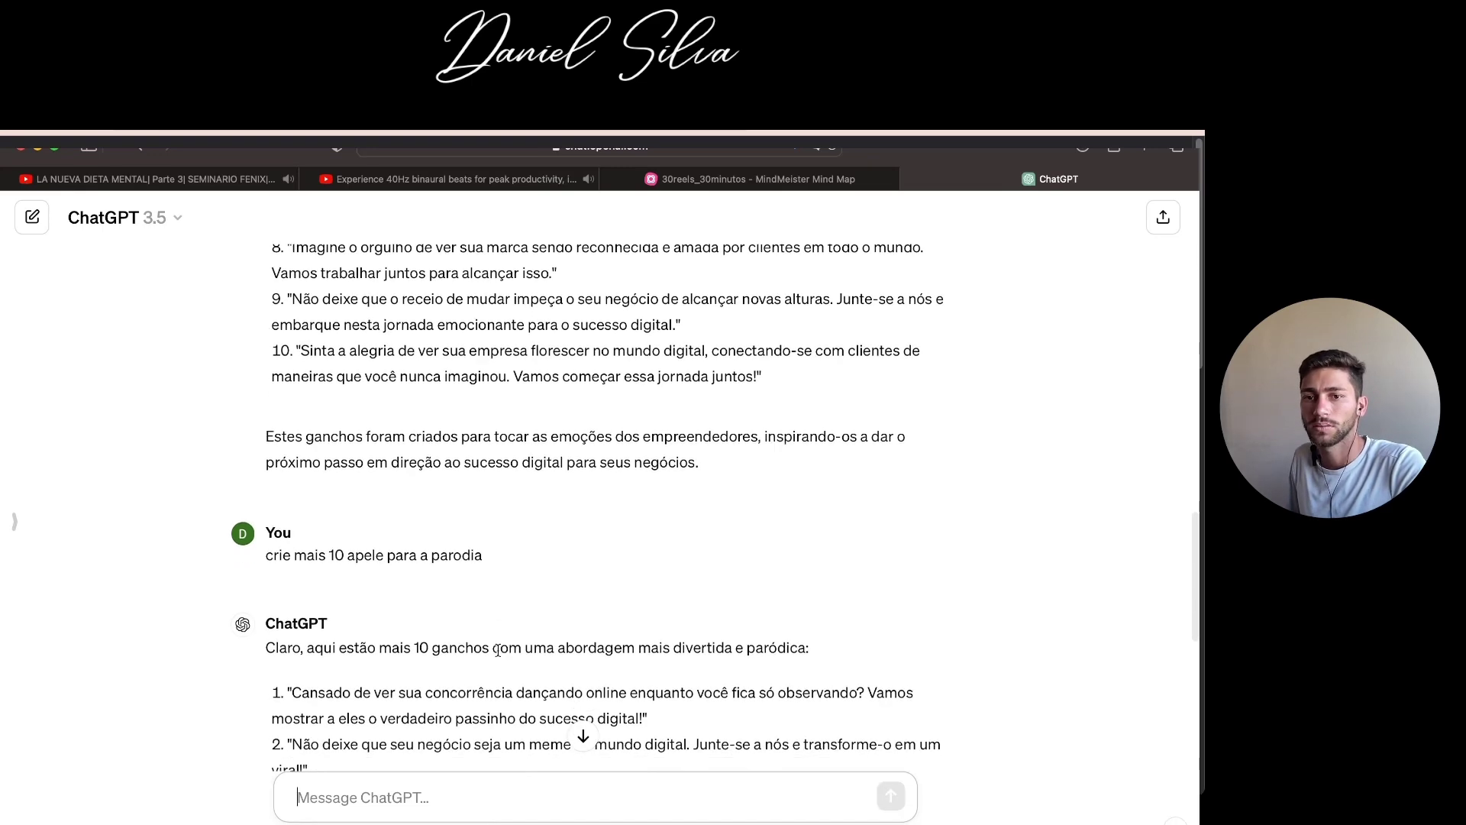
Send the request "agora junte os 30 em formato de lista planilha." and look through the table of hooks in the reply
type("agora ")
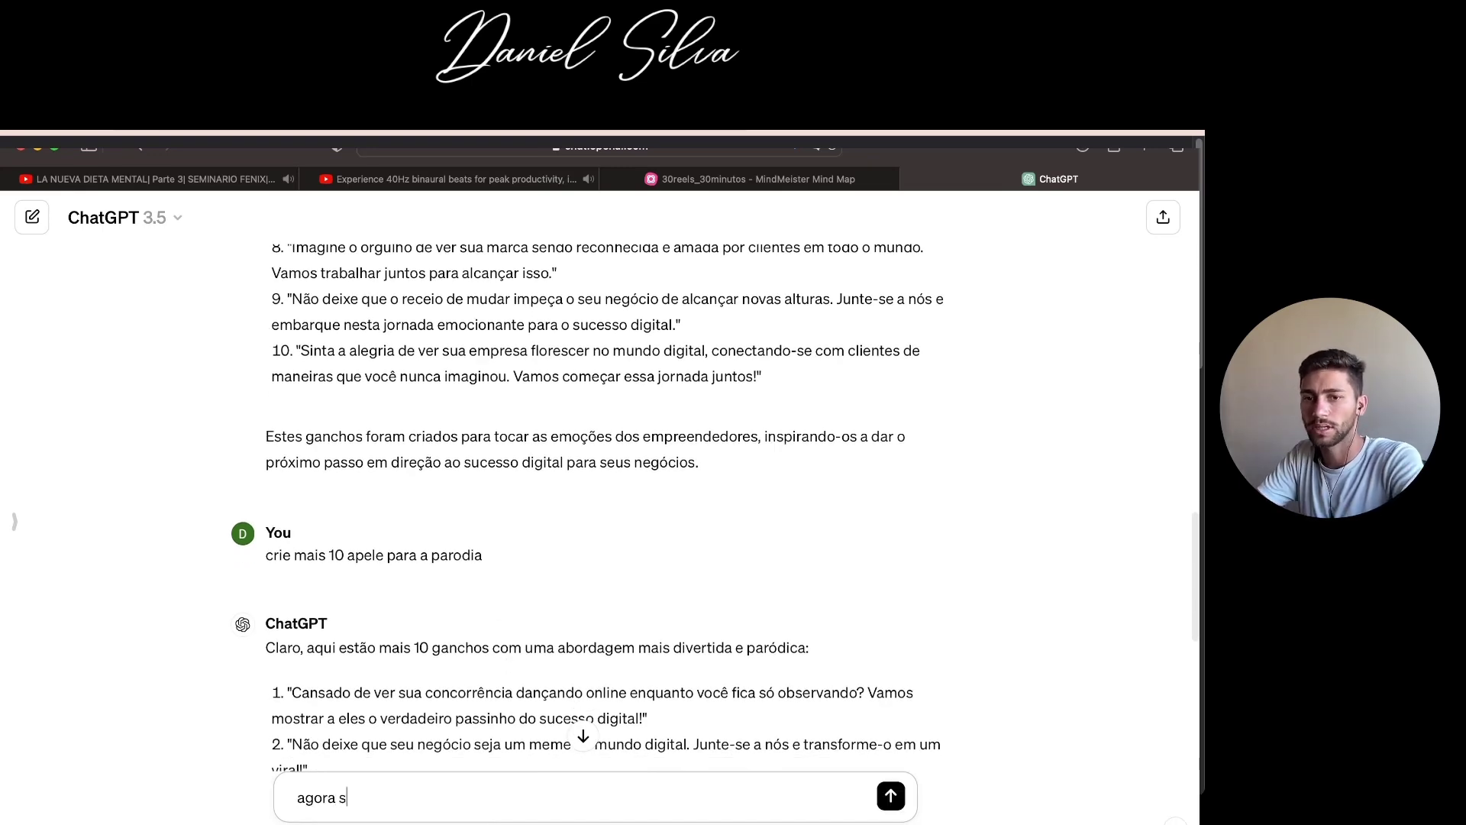
type("junte os 30 ")
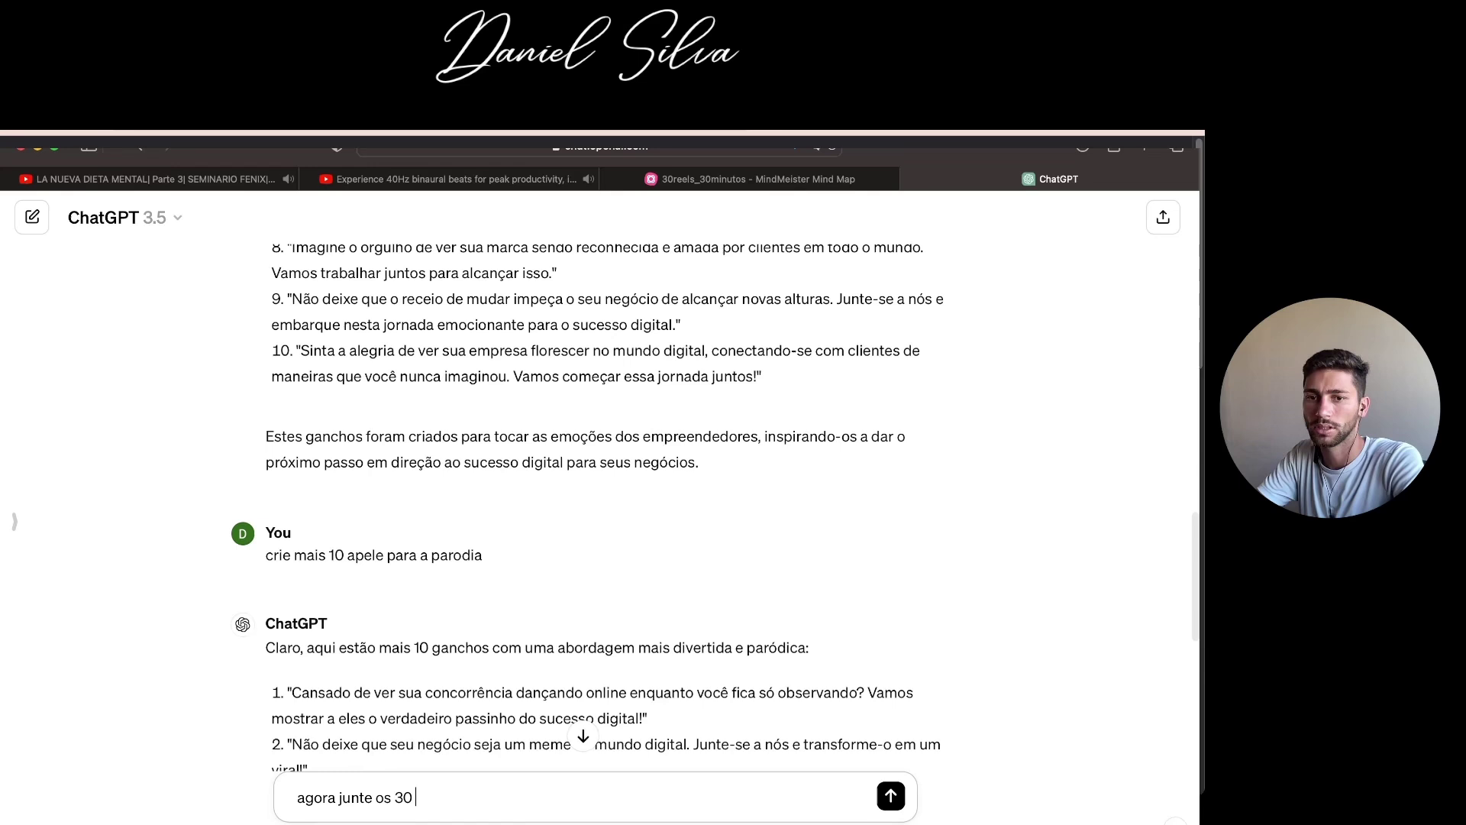
type("em formato d")
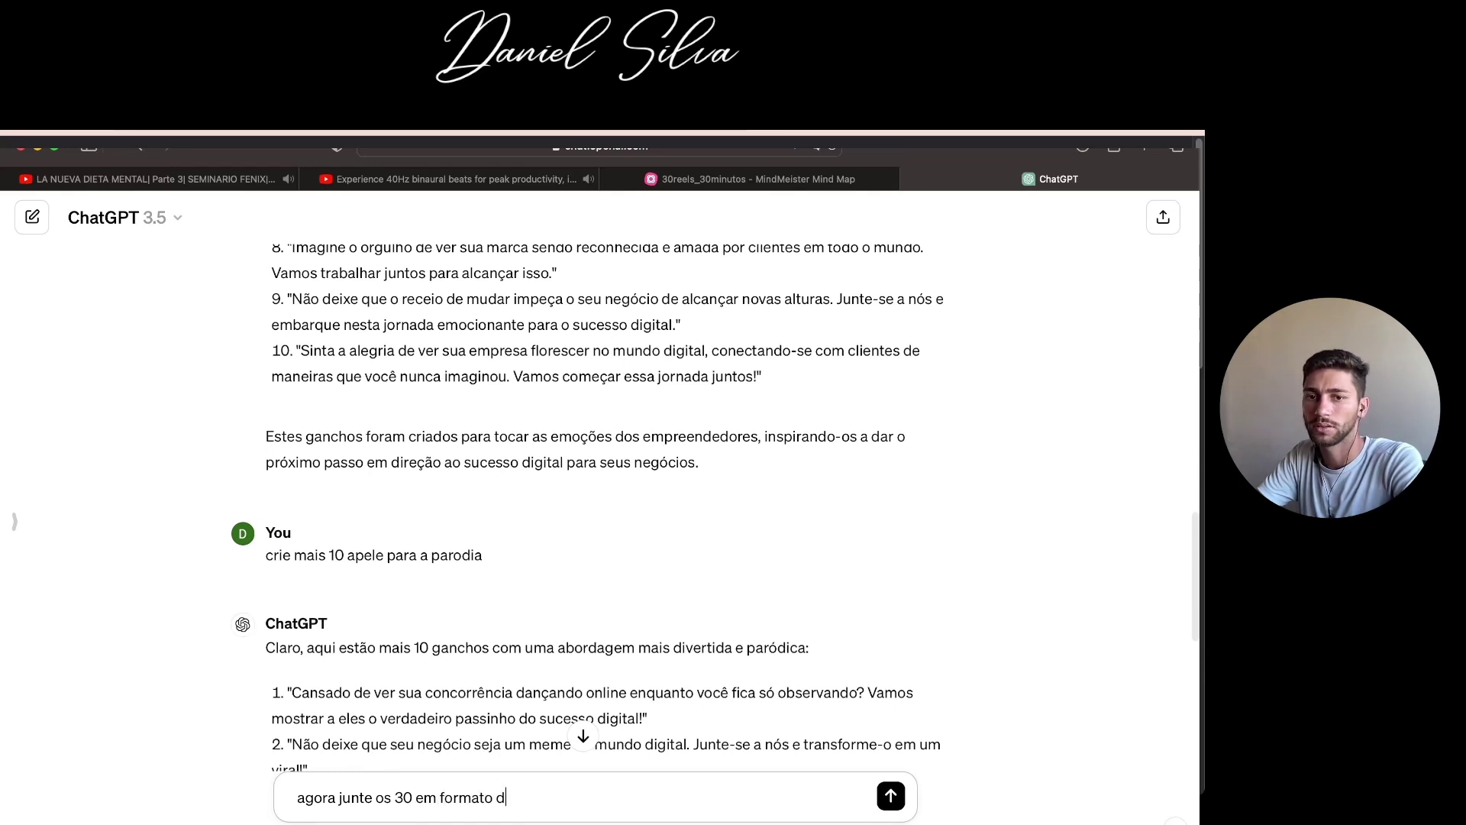
type("e lista pla")
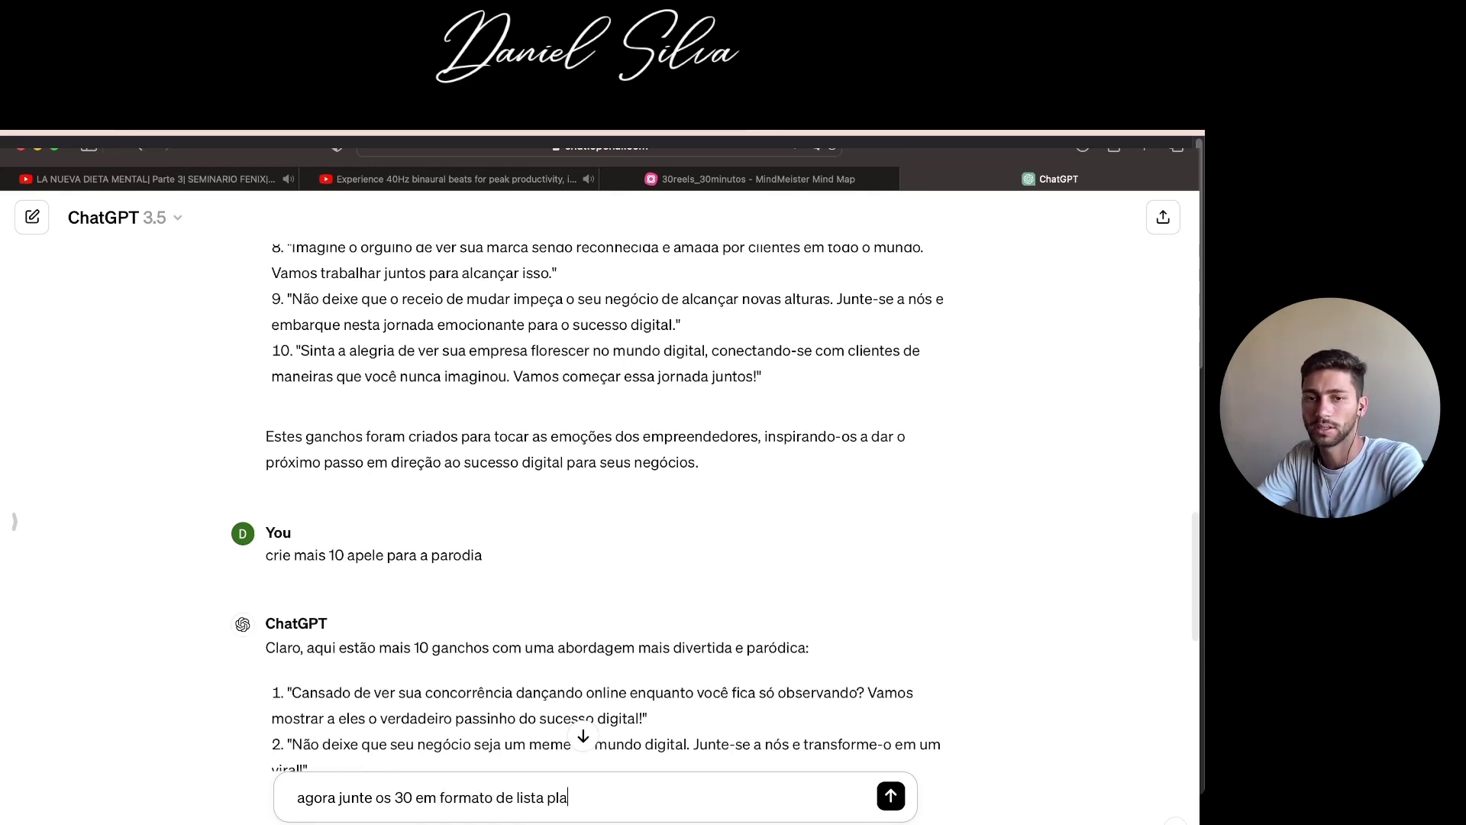
type("nilha.")
key("Return")
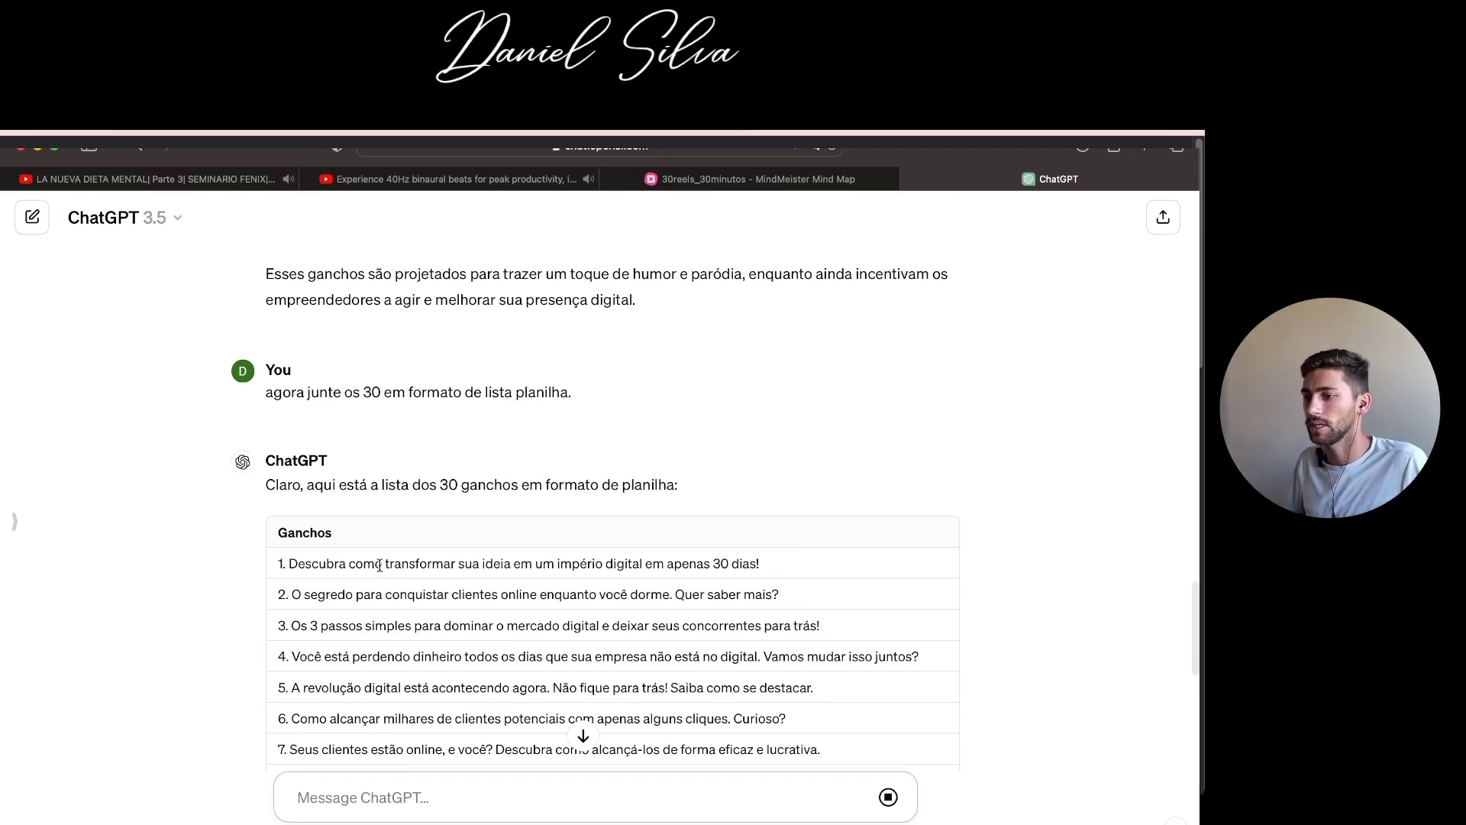
scroll(506, 479, "down", 5)
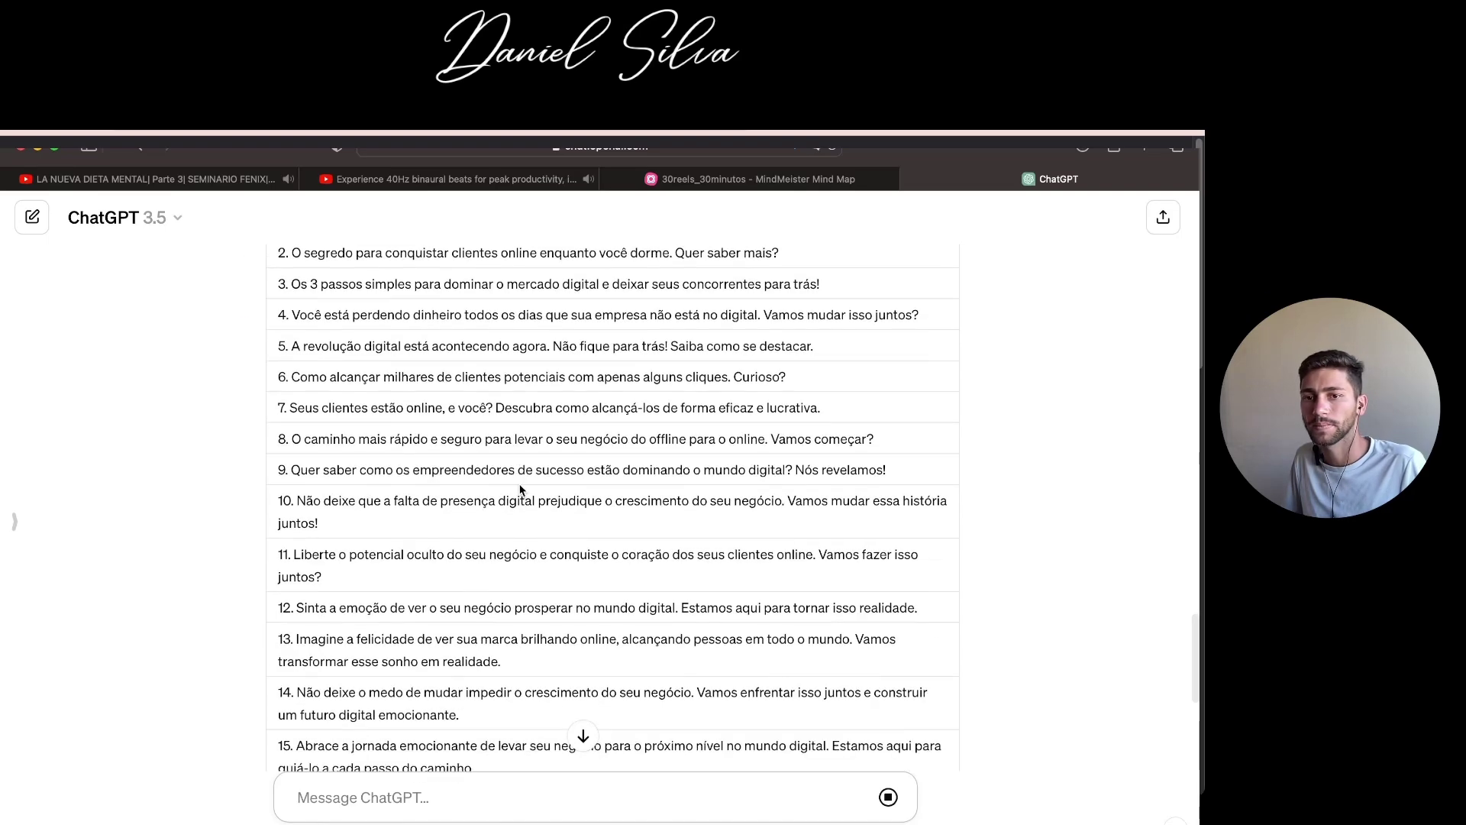
scroll(519, 490, "down", 6)
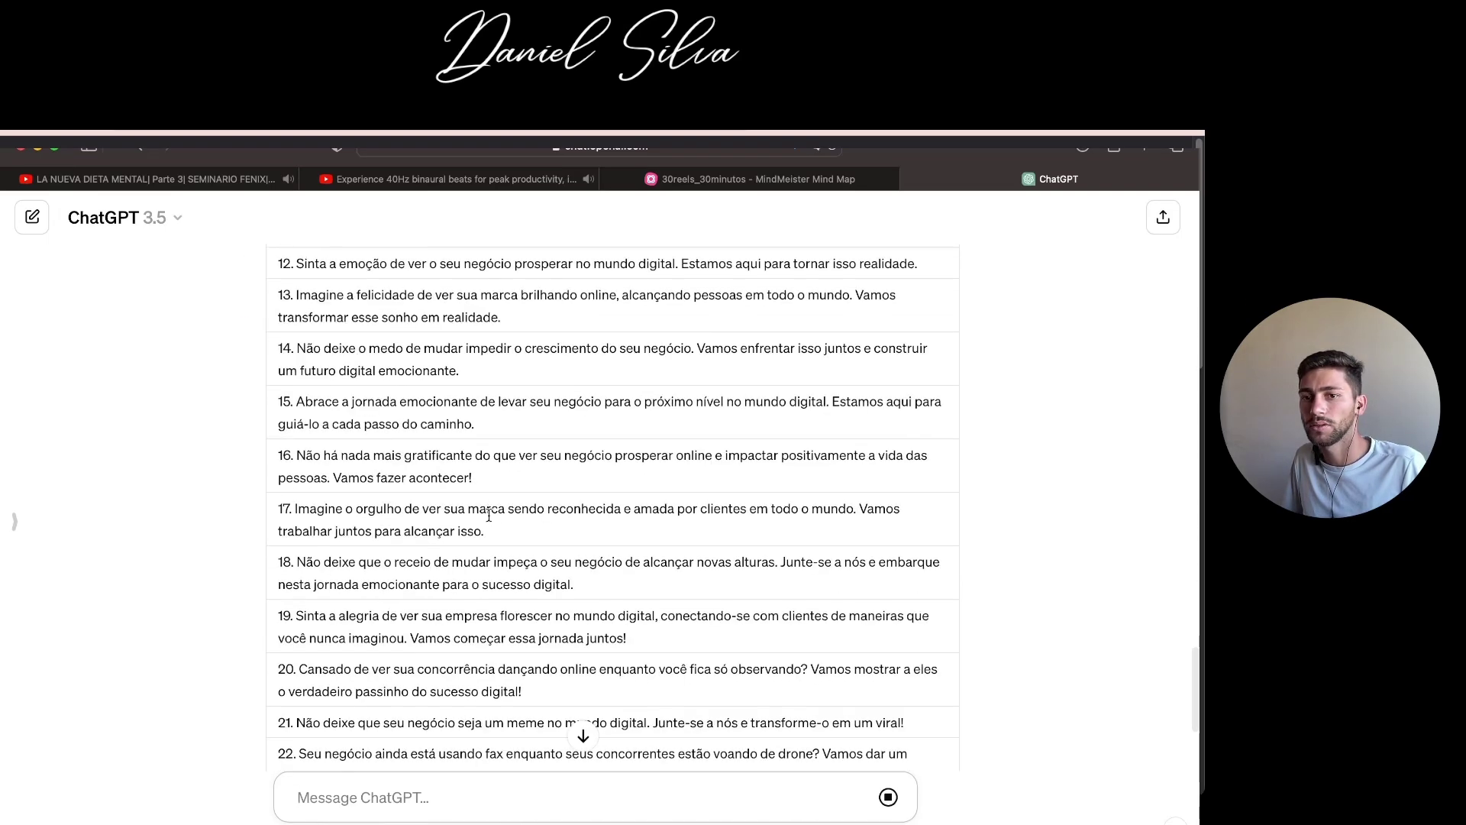
scroll(488, 516, "down", 3)
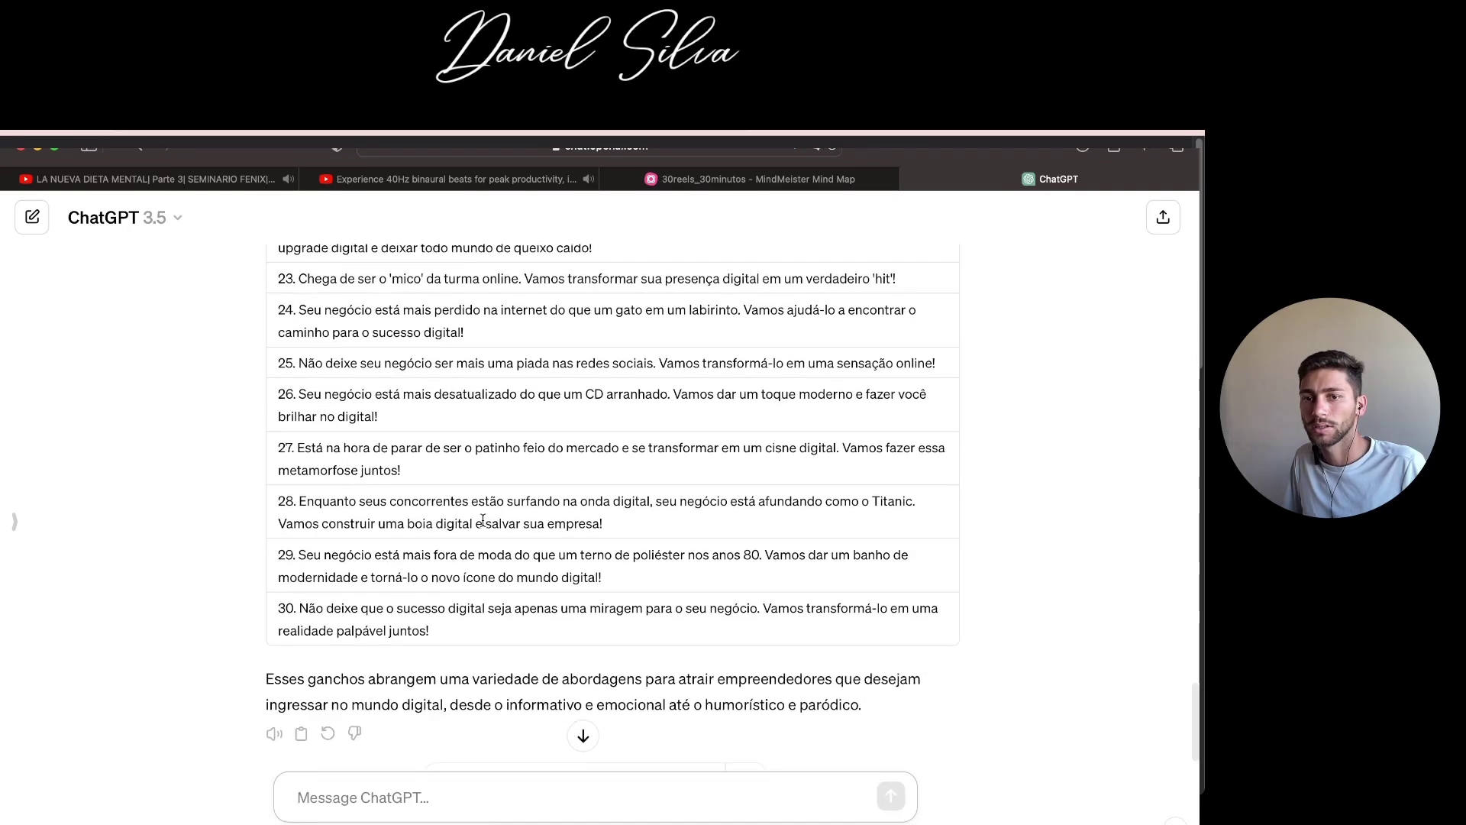
scroll(485, 520, "up", 7)
scroll(484, 520, "up", 4)
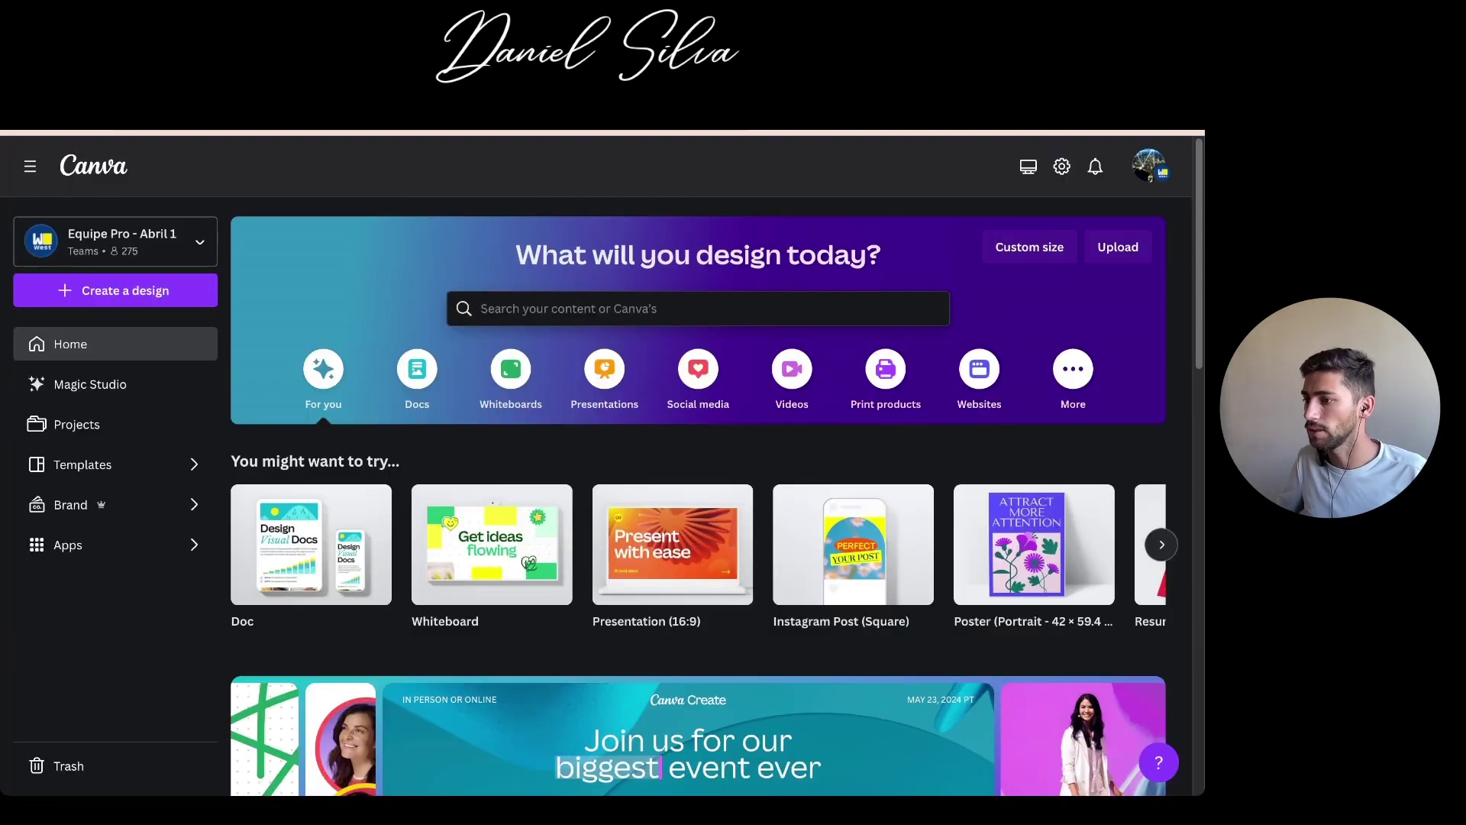
Switch to Canva, create a new Instagram Reel design, and consult the Fundo and Texto branches of the mind map
left_click(145, 306)
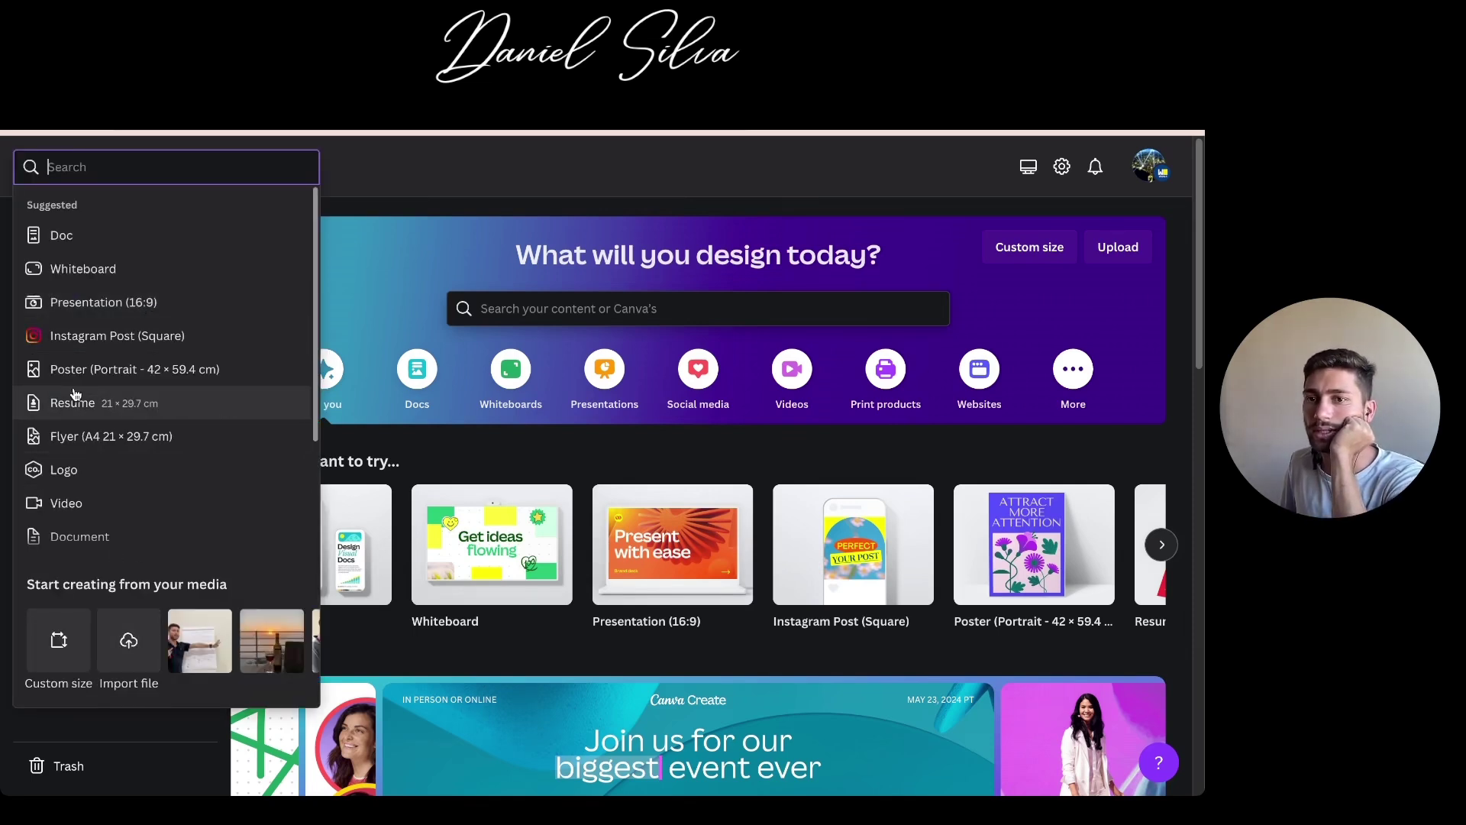
type("ins")
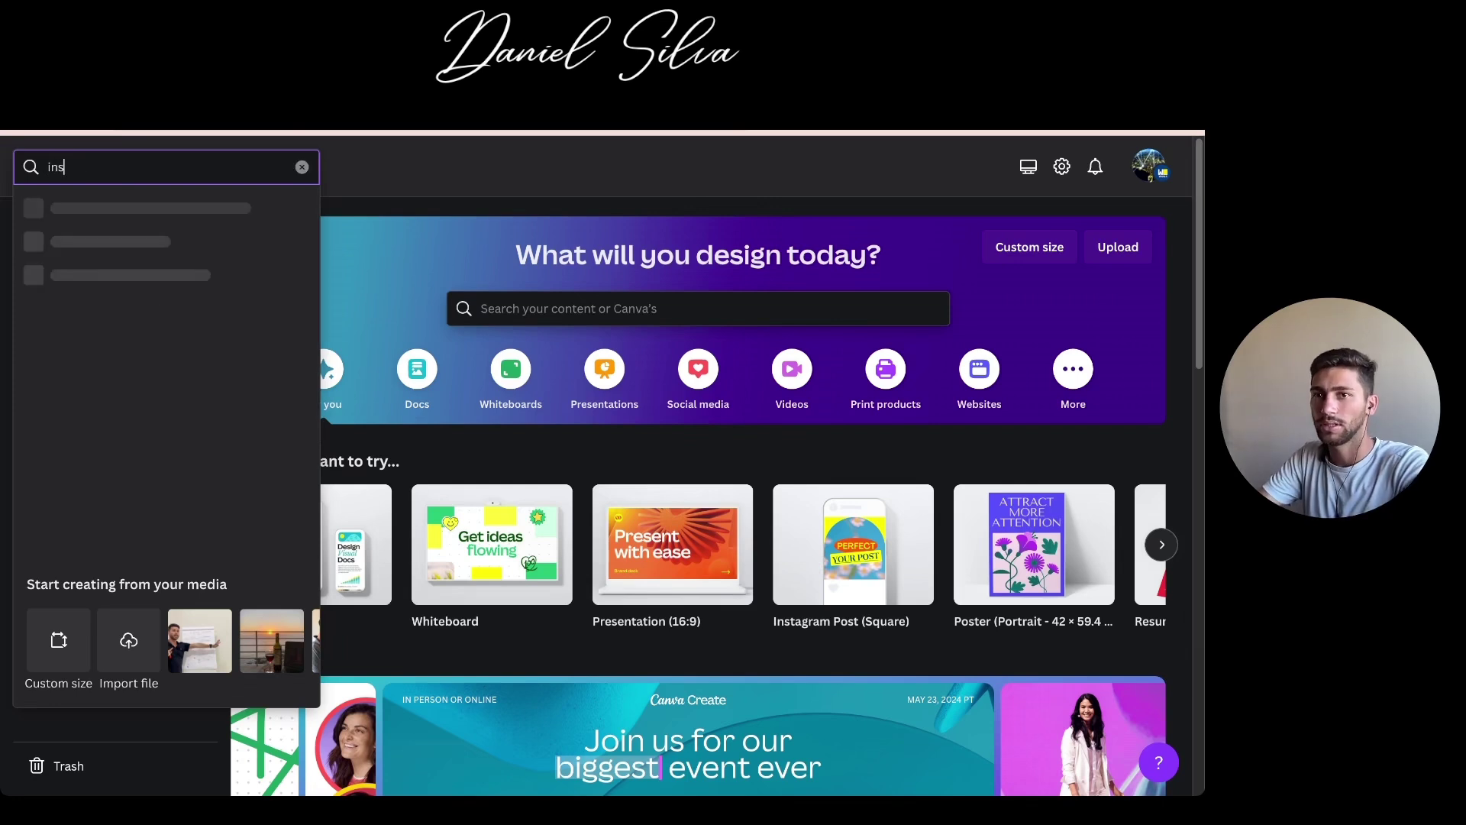
type("tagram")
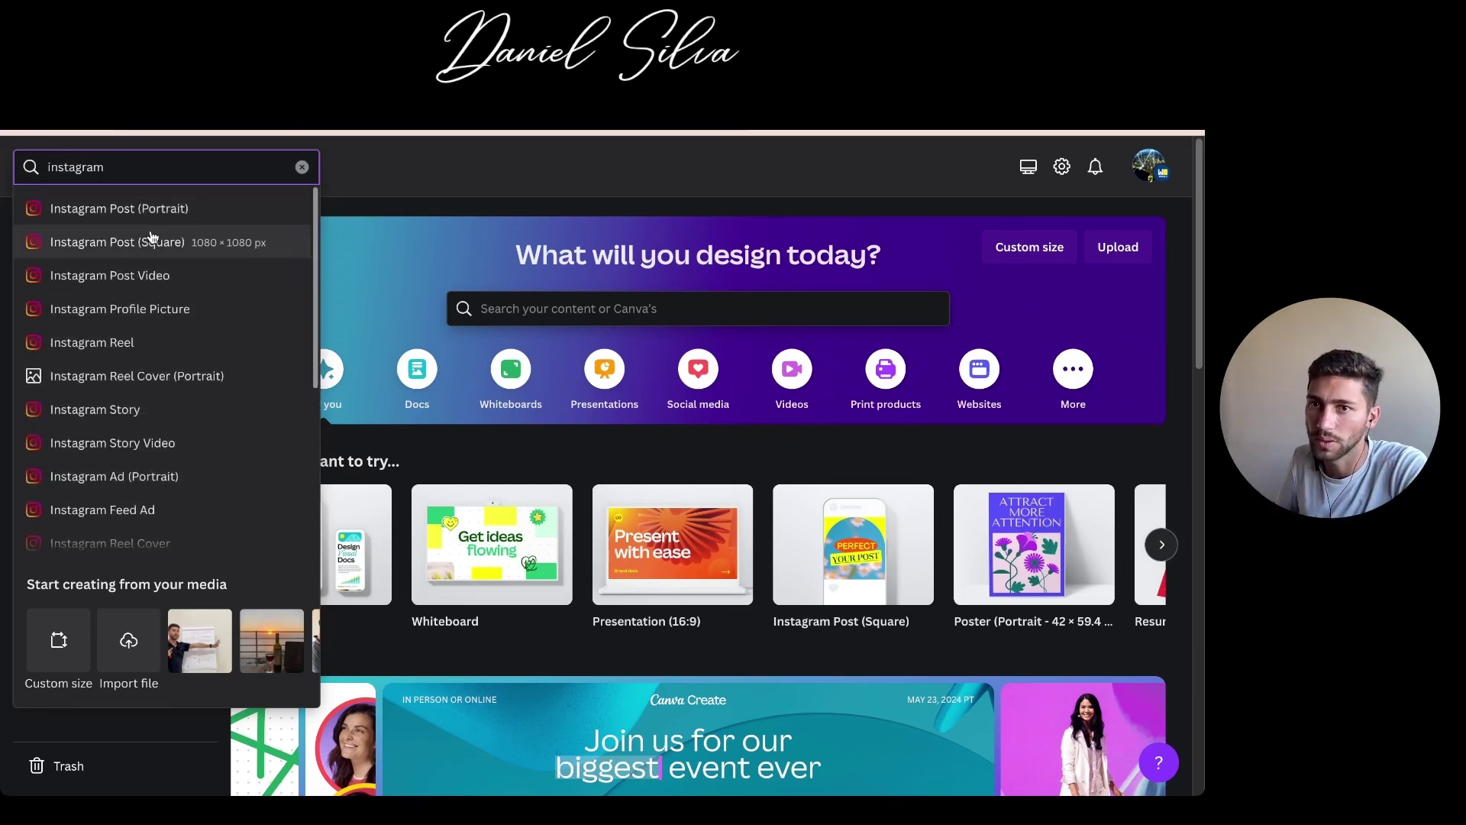
left_click(122, 348)
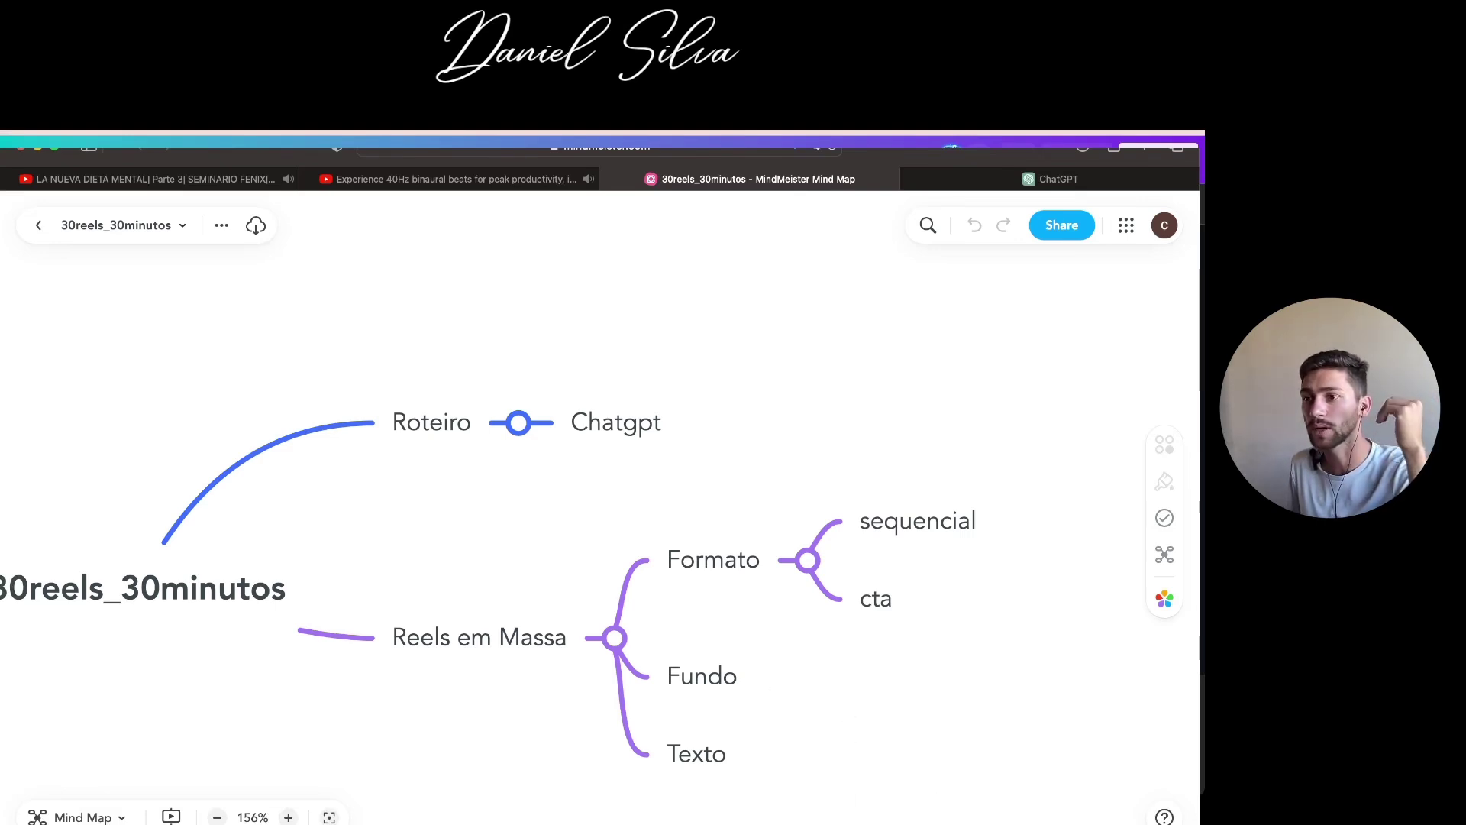
left_click(728, 685)
left_click(683, 744)
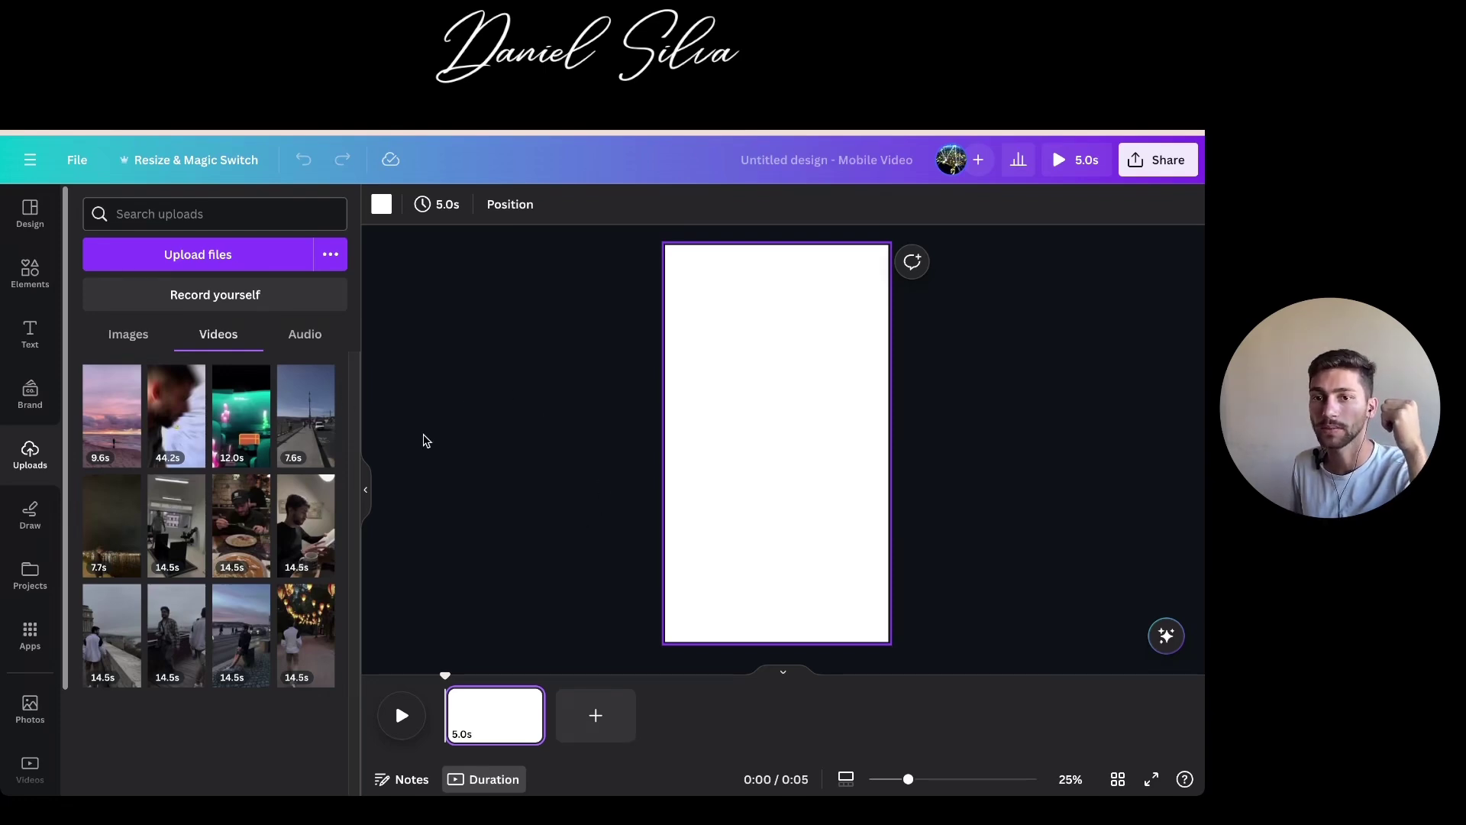
Stretch the blank page to 6.6 s and set the 9.6 s beach sunset video from the uploads as its background
mouse_move(527, 699)
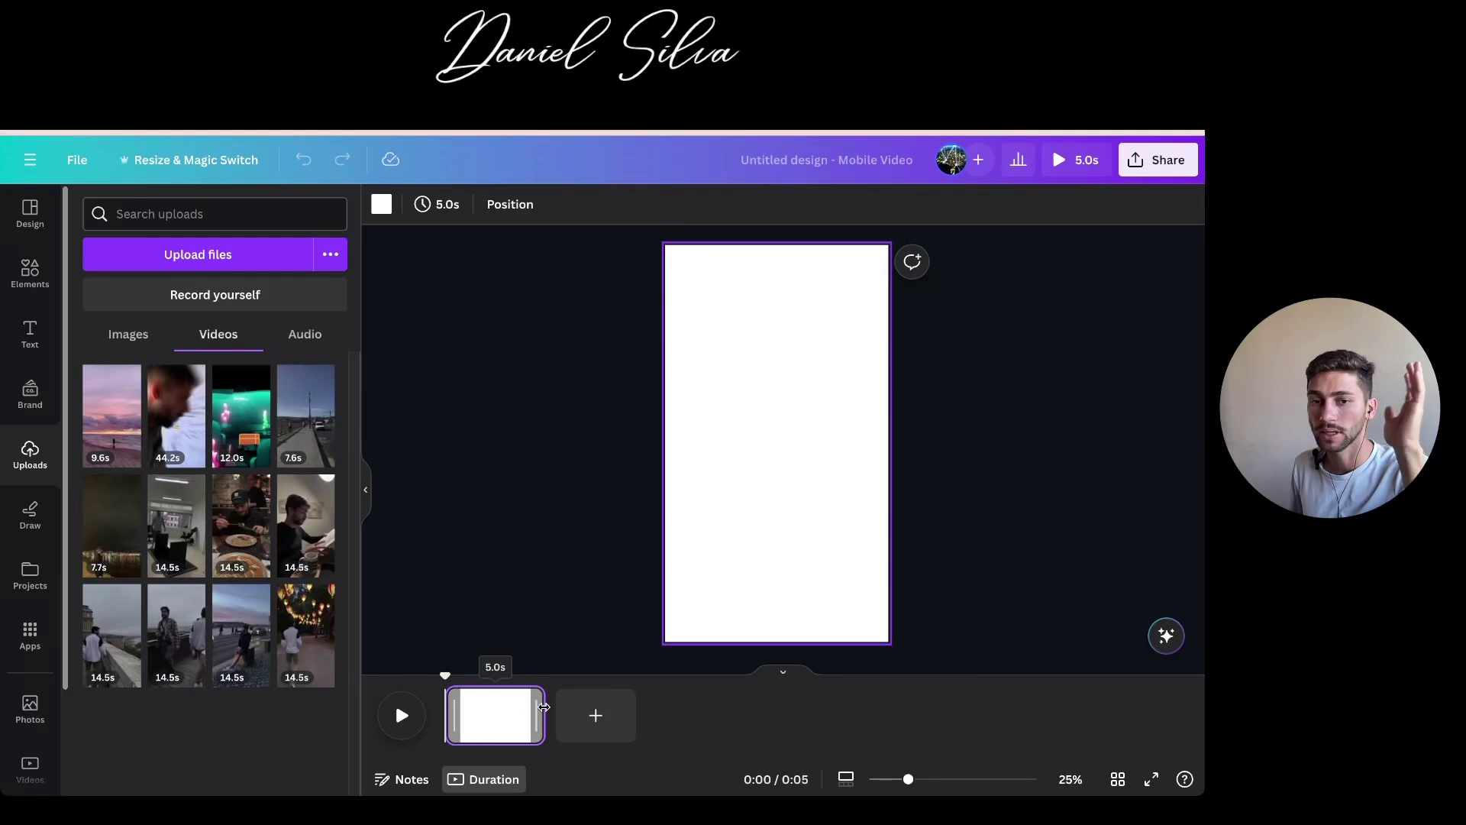
left_click_drag(544, 707, 579, 707)
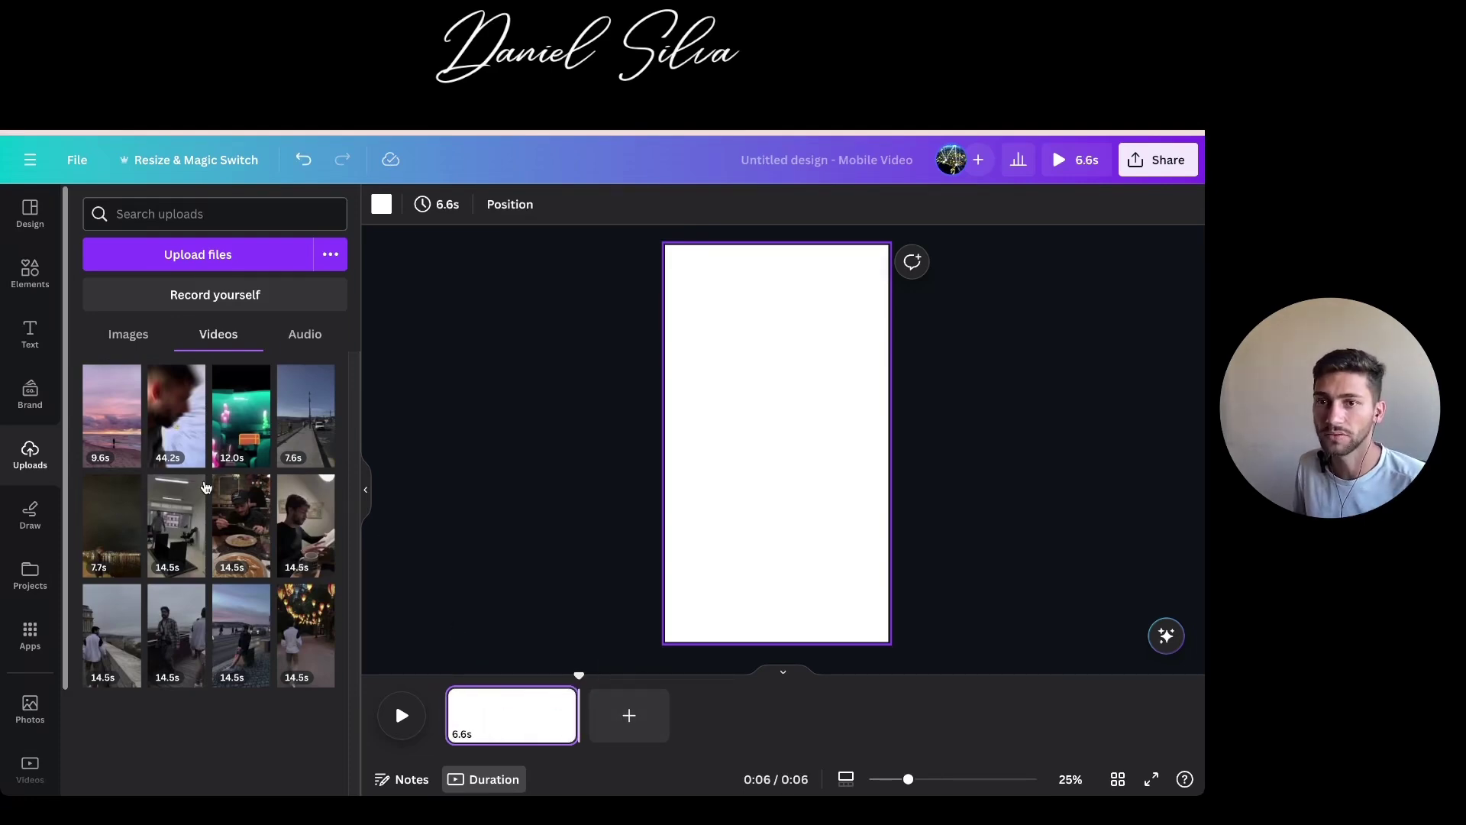
left_click(118, 443)
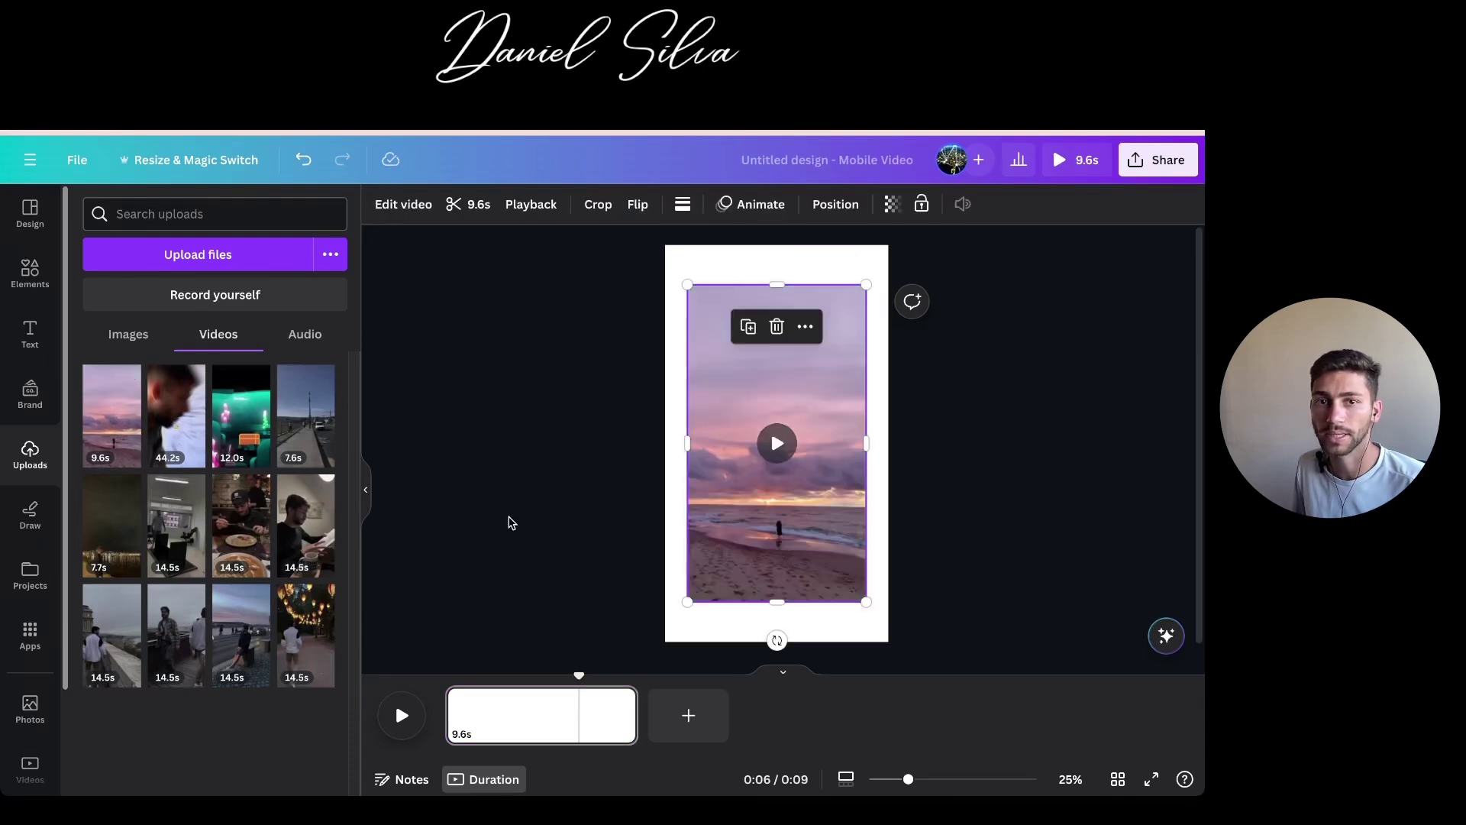
right_click(762, 493)
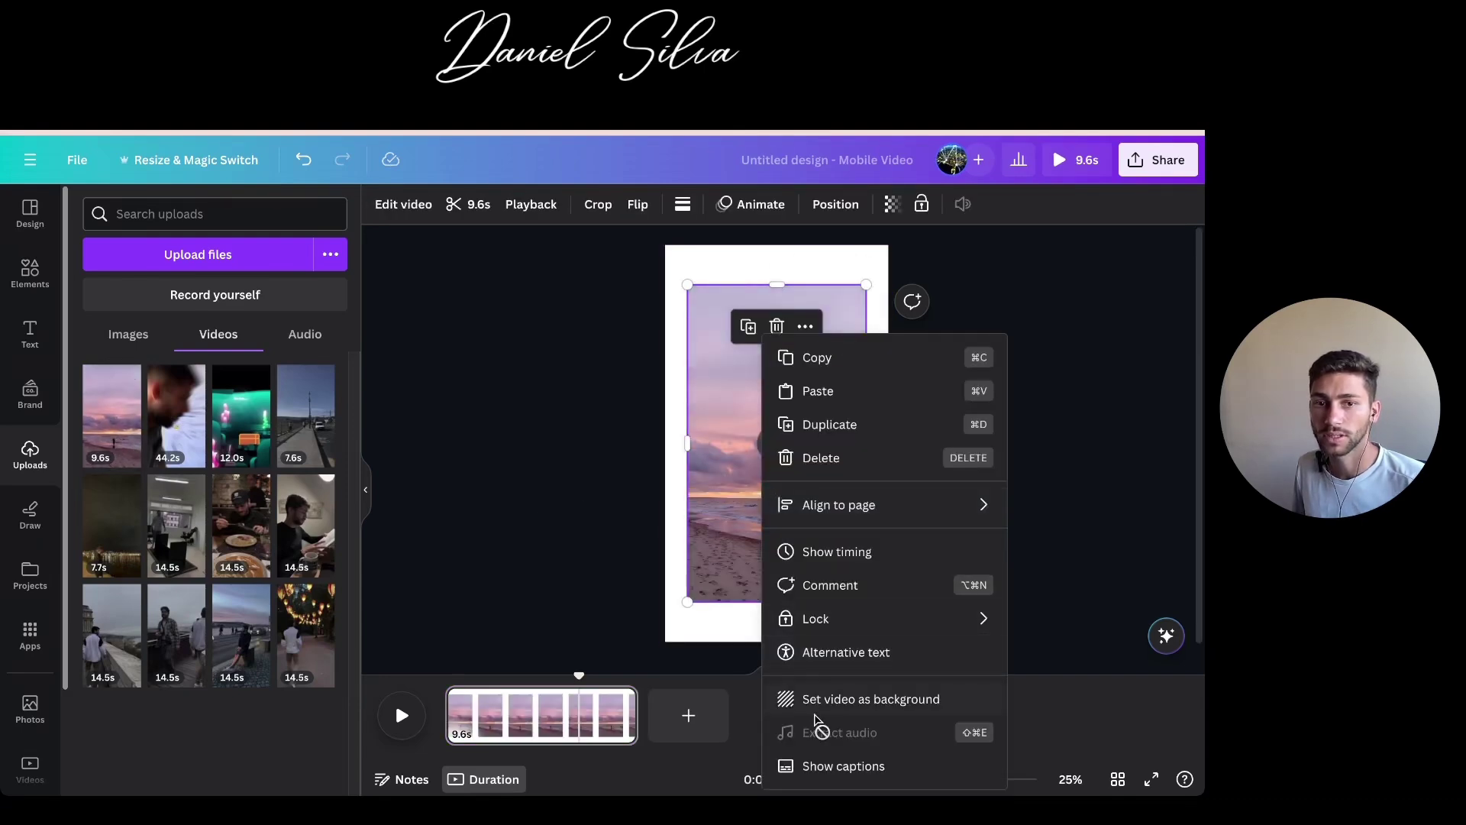
left_click(840, 699)
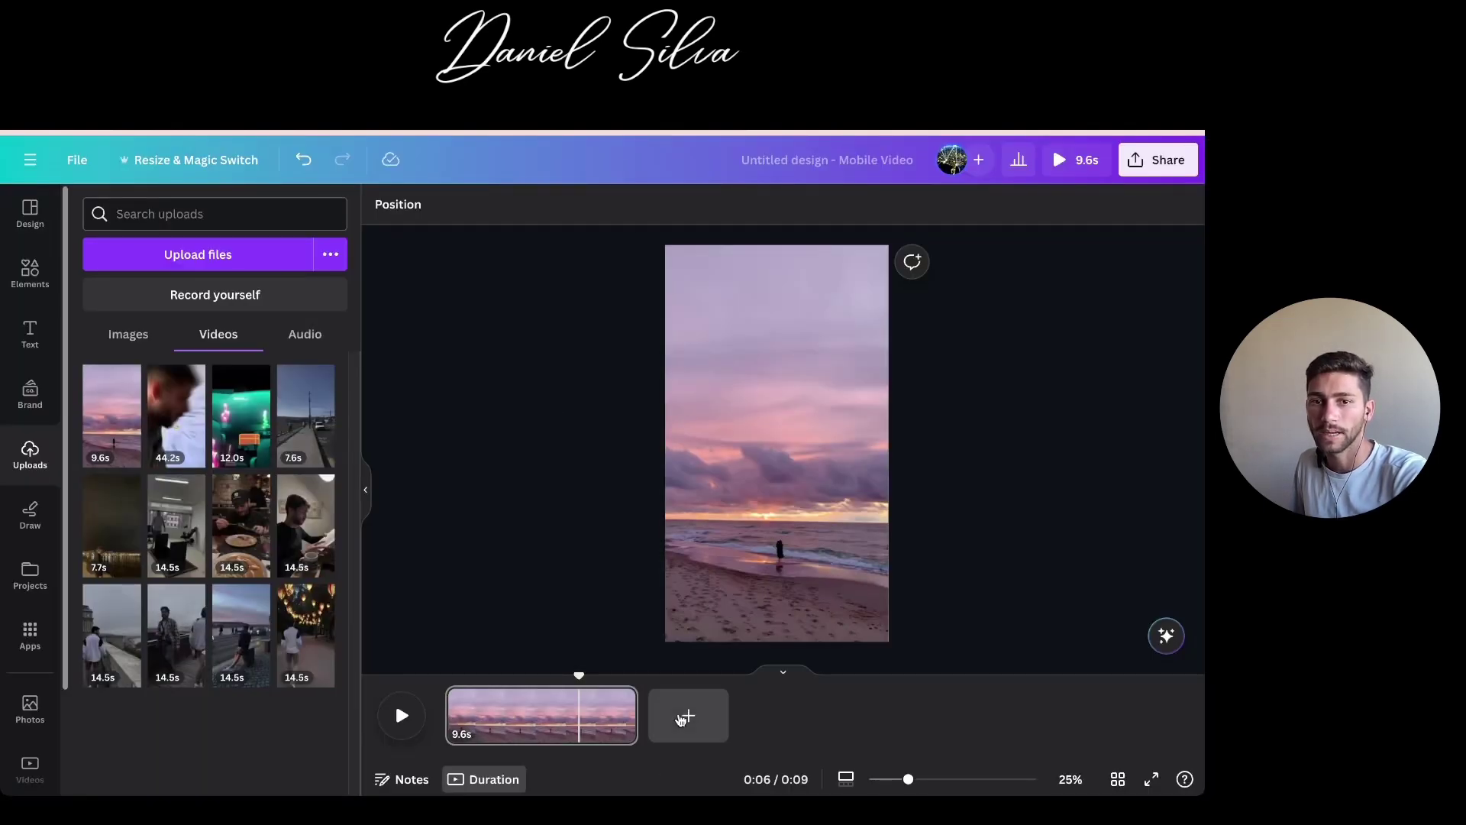
Add a second page and set the uploaded video of the man walking under lanterns as its background
left_click(674, 752)
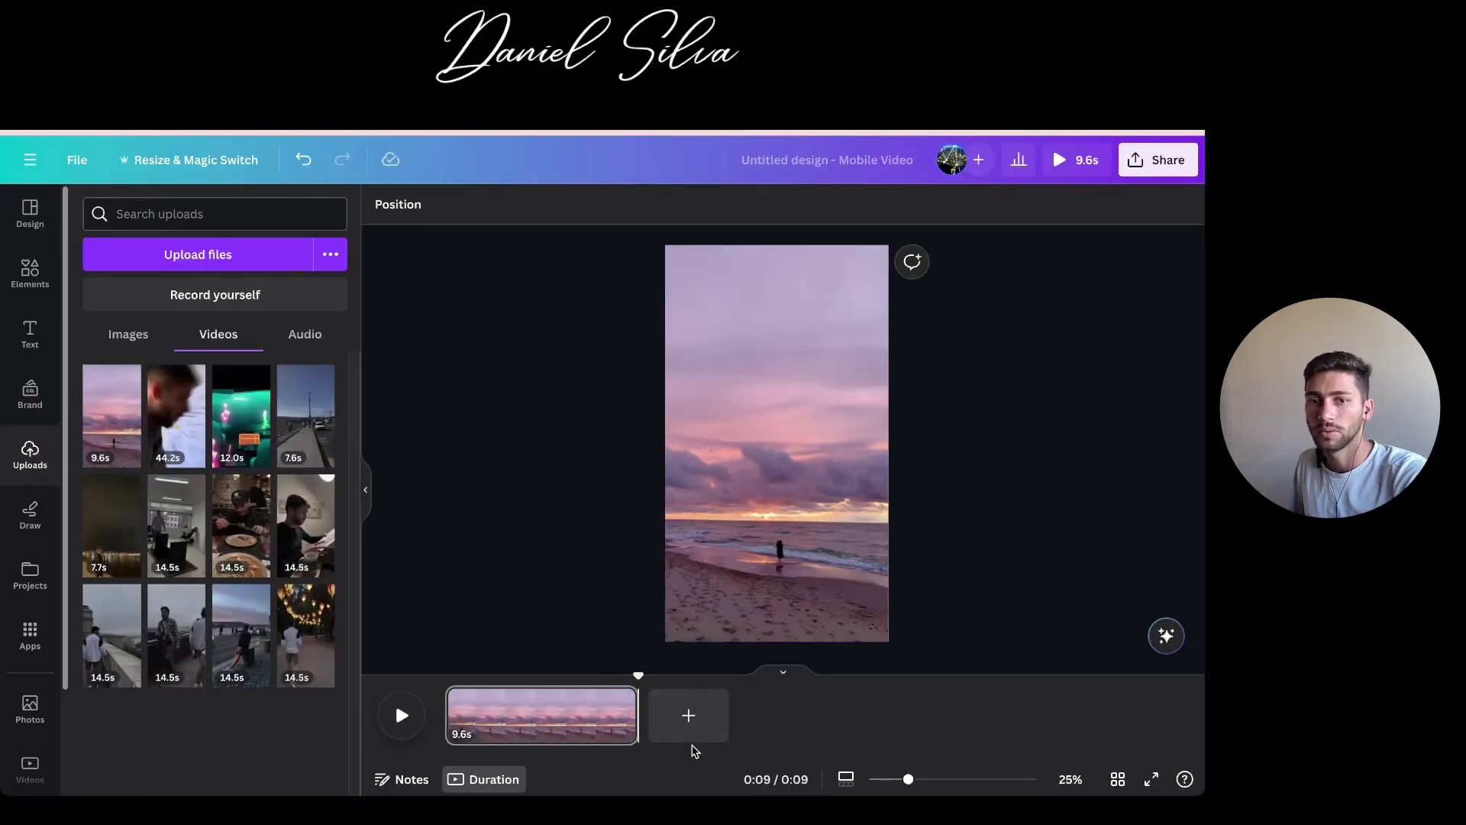
left_click(704, 717)
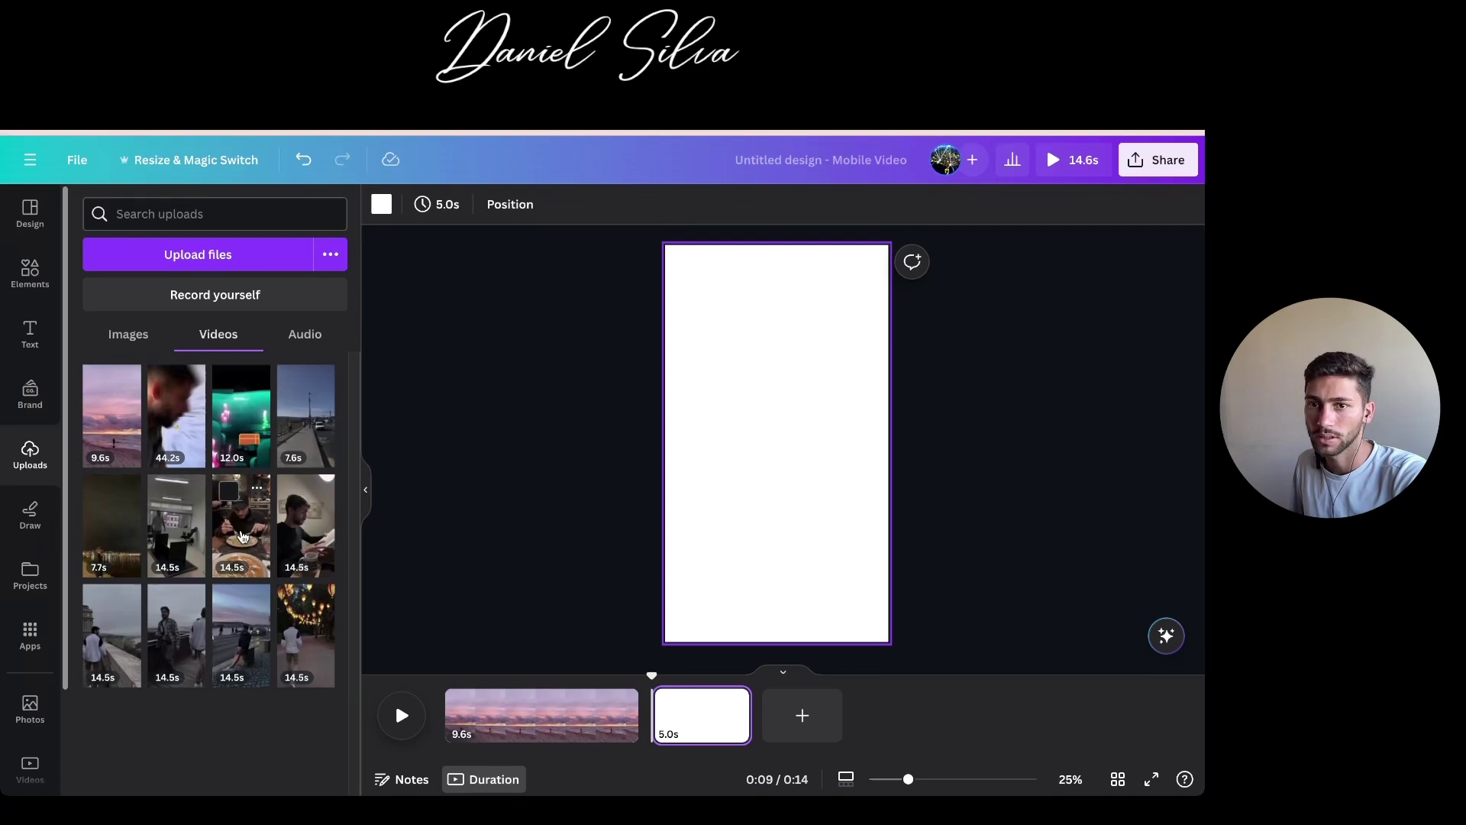
left_click(305, 635)
right_click(776, 488)
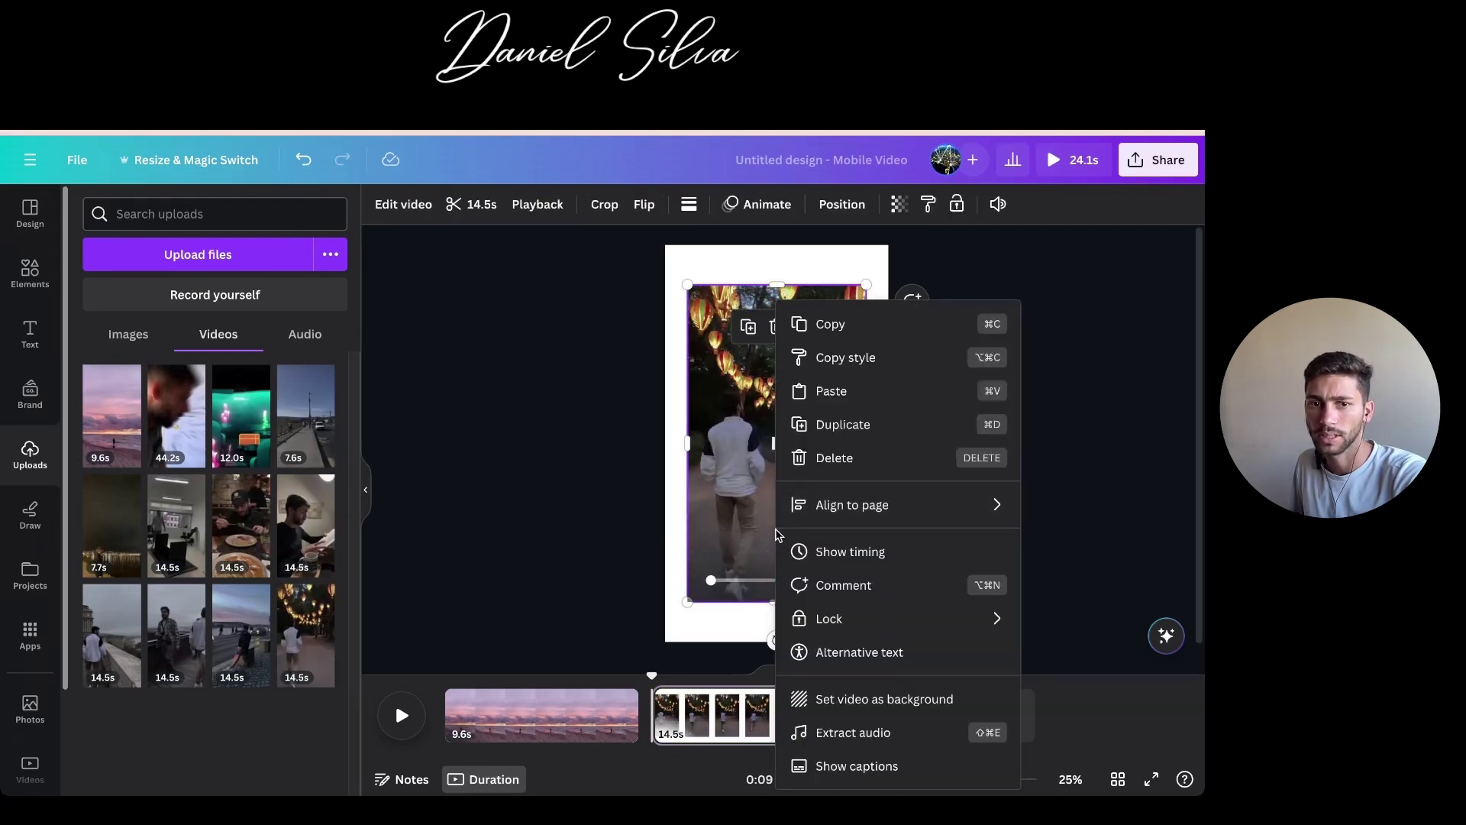
left_click(836, 701)
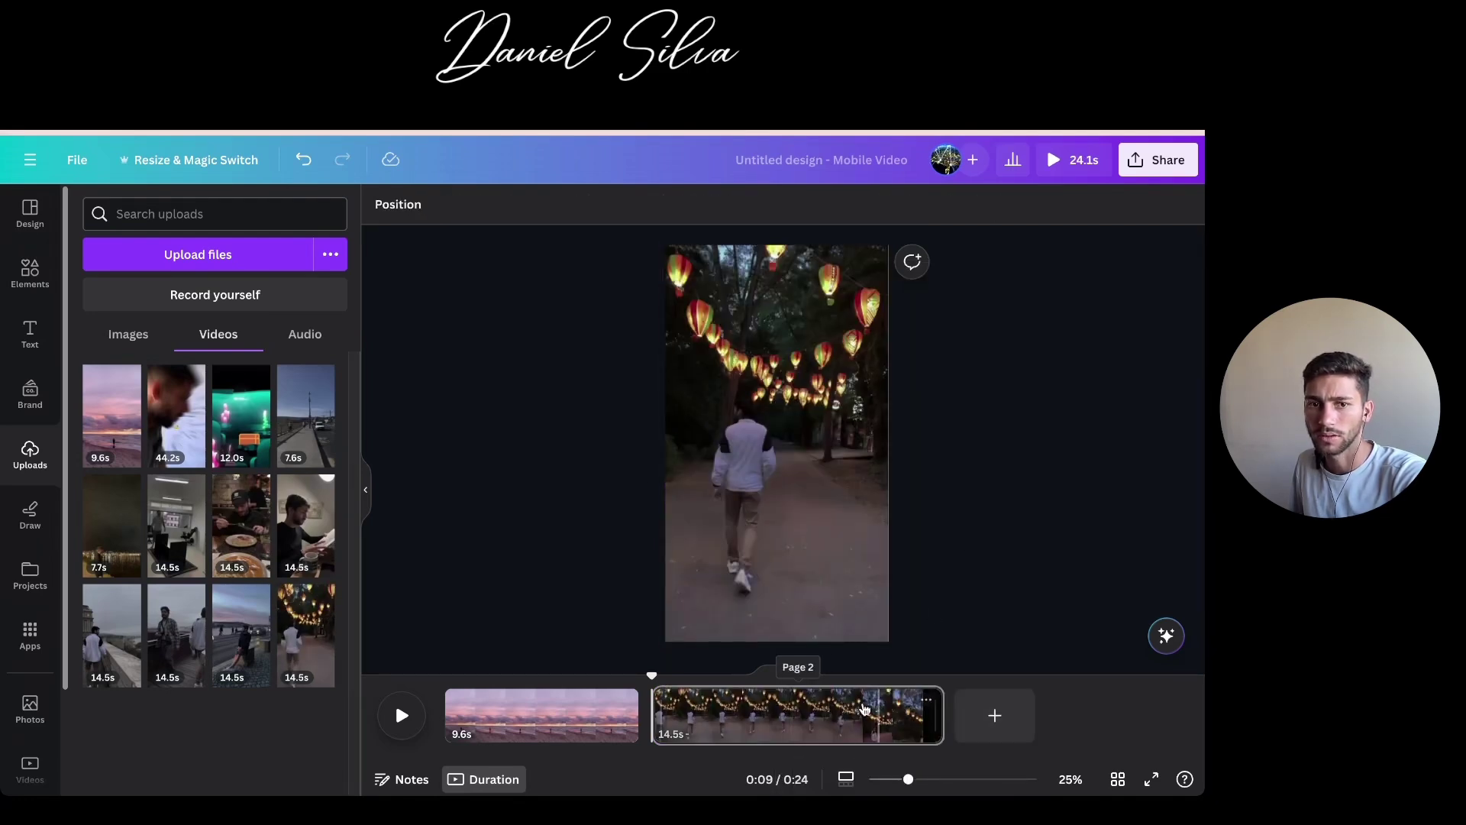
Shorten the beach sunset page to 7.9 s and the lantern page to 7.7 s in the timeline
left_click(557, 714)
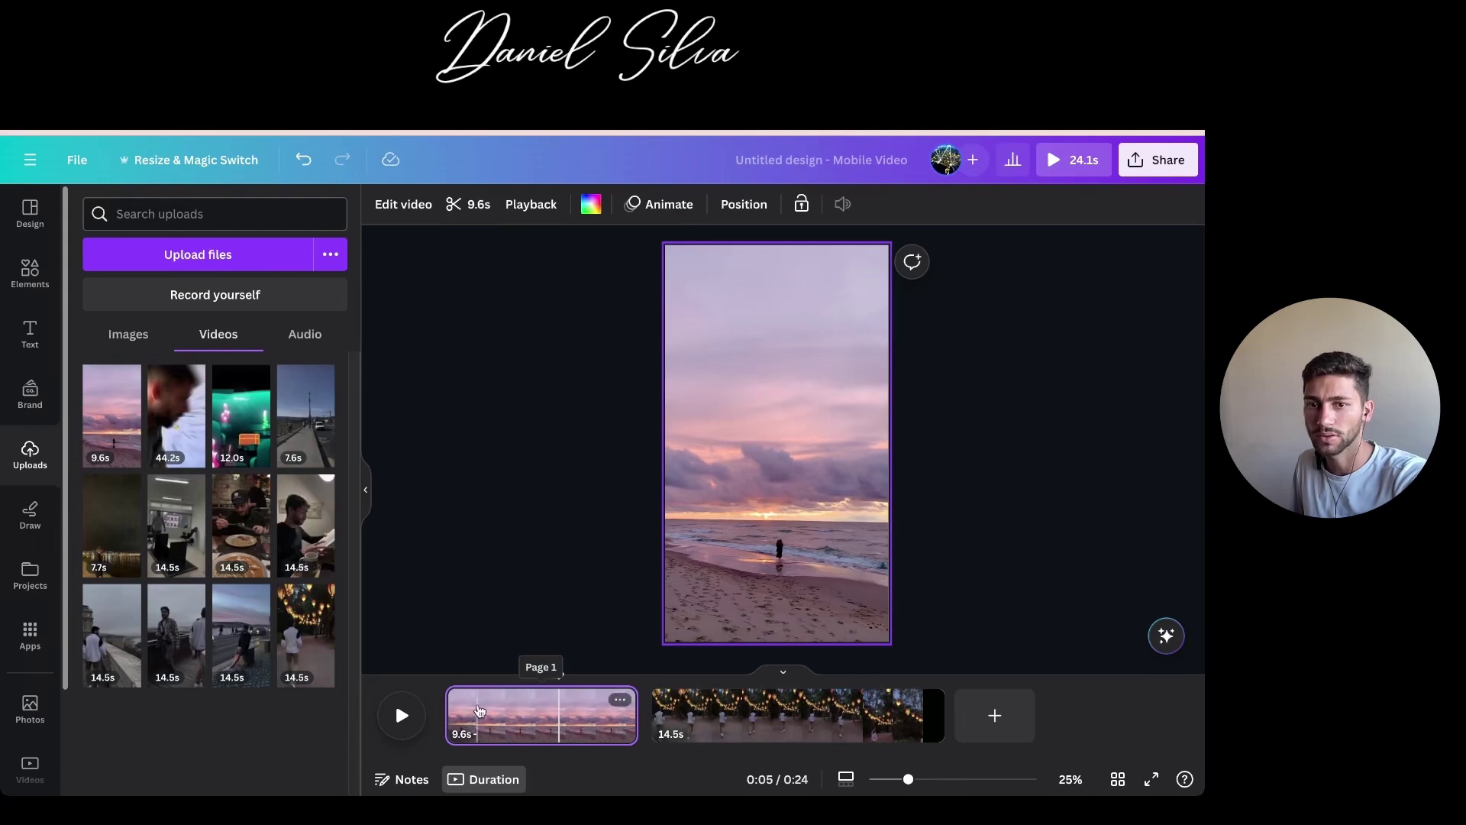
left_click_drag(636, 716, 602, 723)
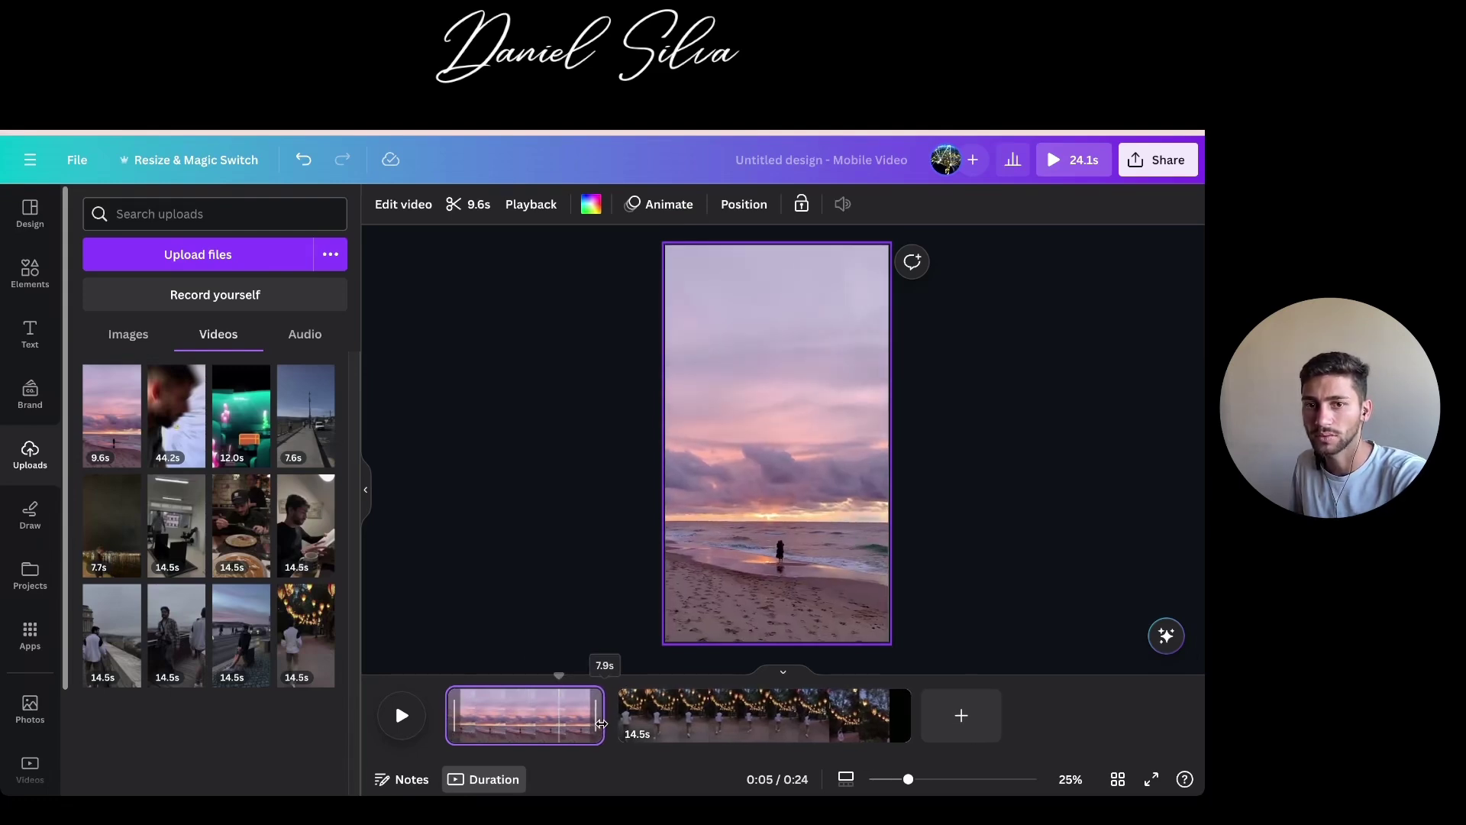
left_click_drag(908, 716, 775, 718)
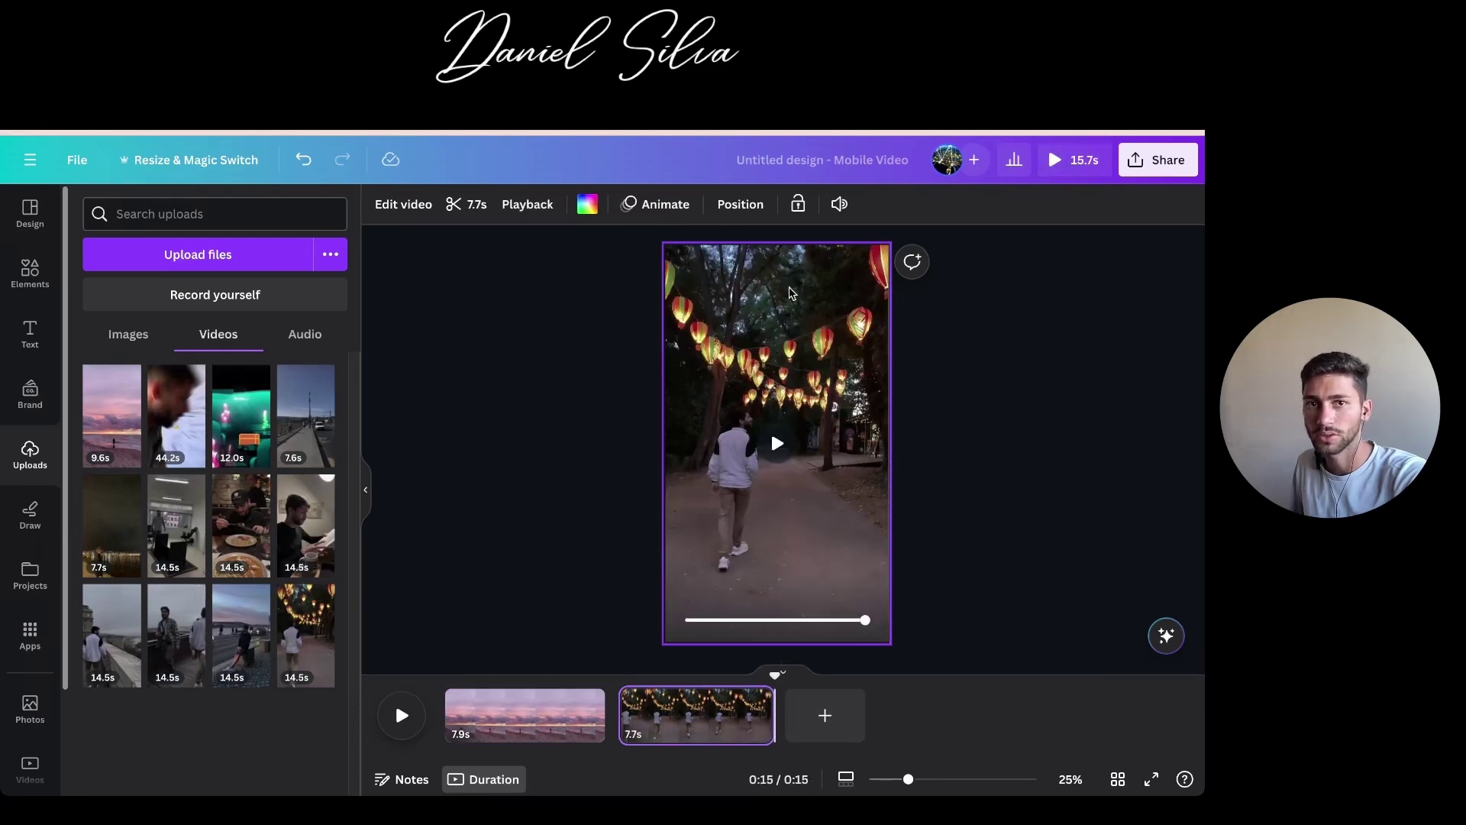
Mute the lantern page's video and check its trim range without changing it
left_click(839, 204)
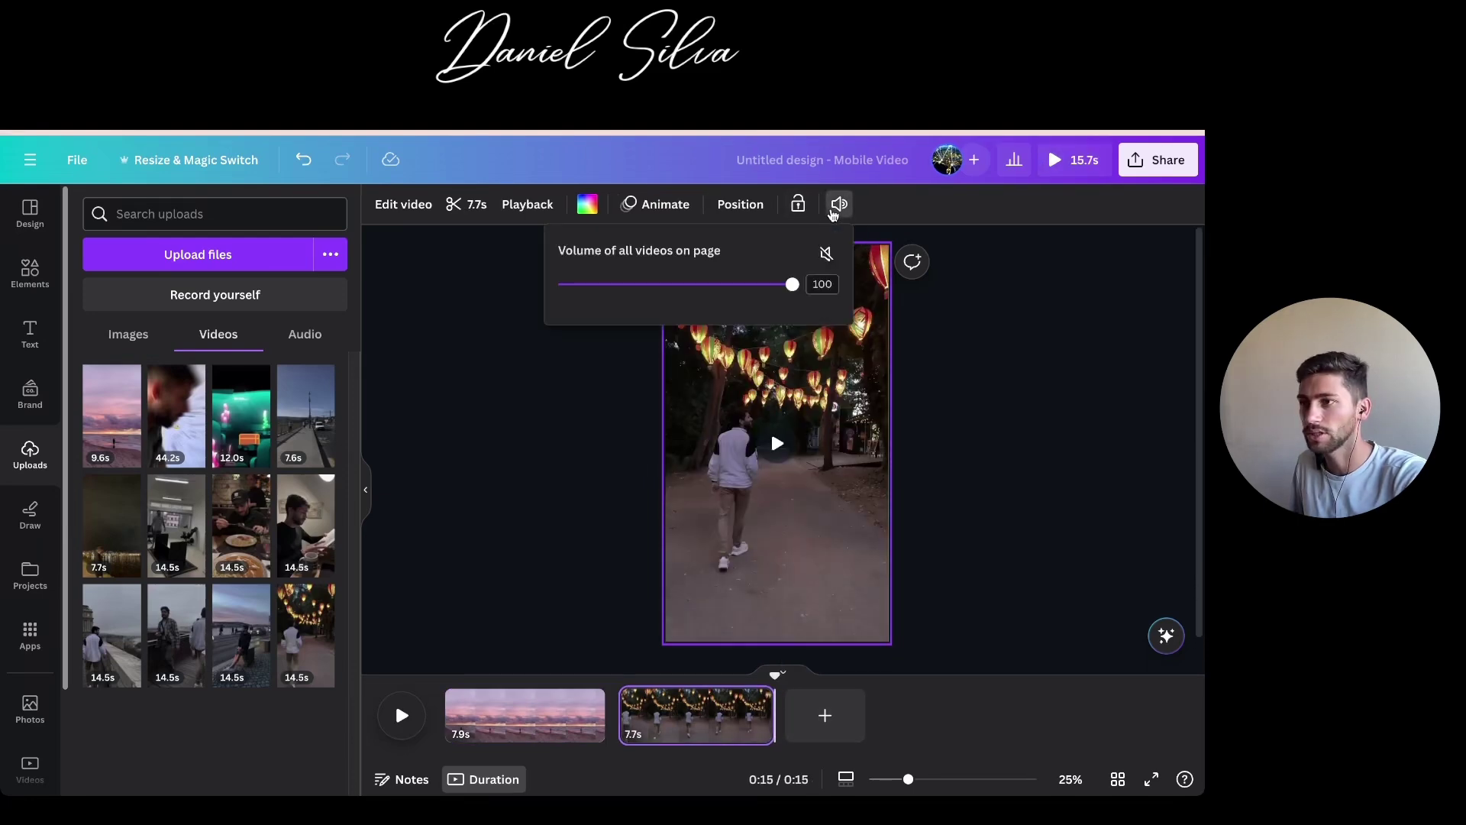
left_click(820, 259)
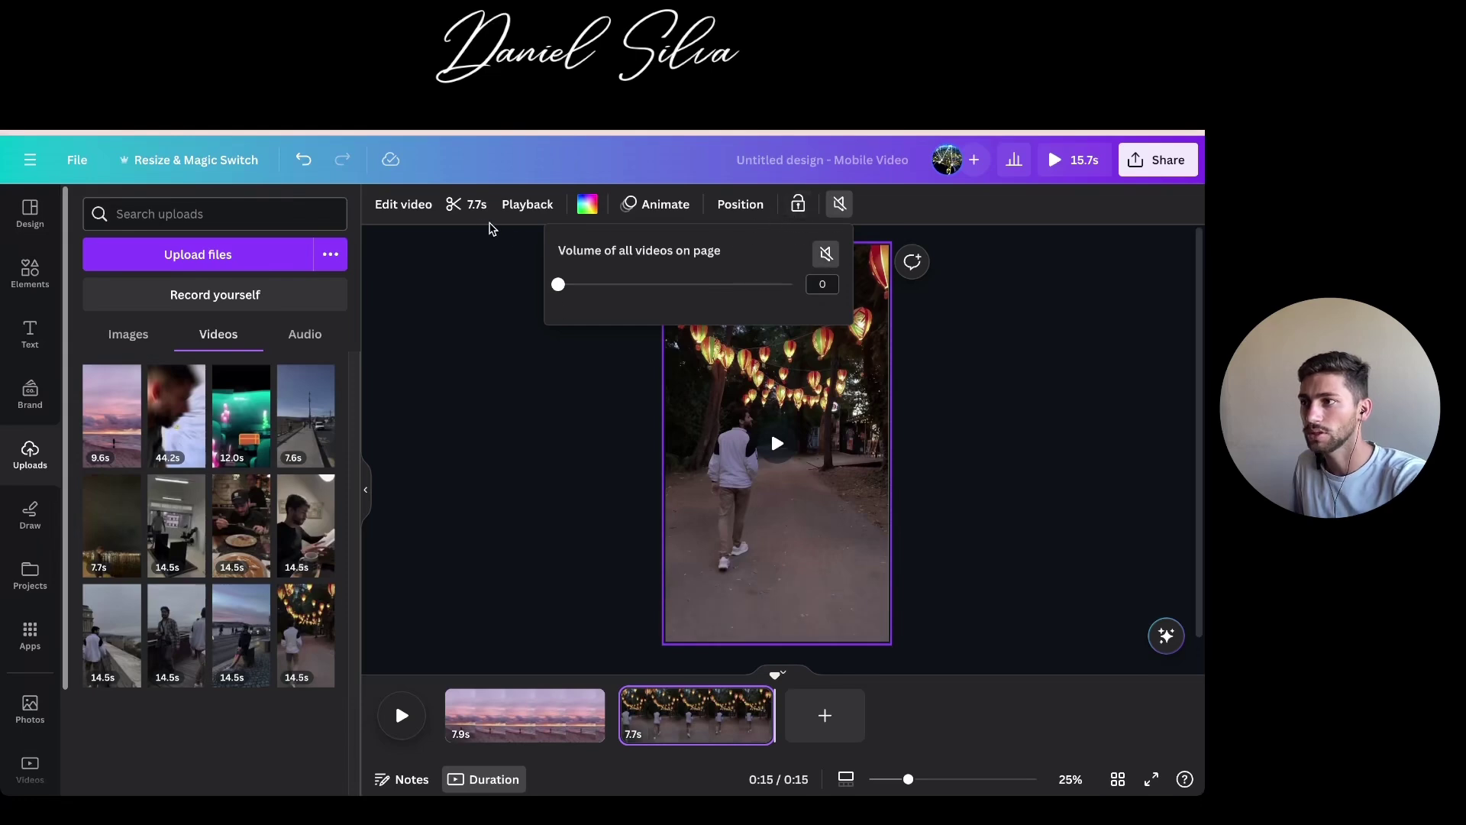
left_click(468, 204)
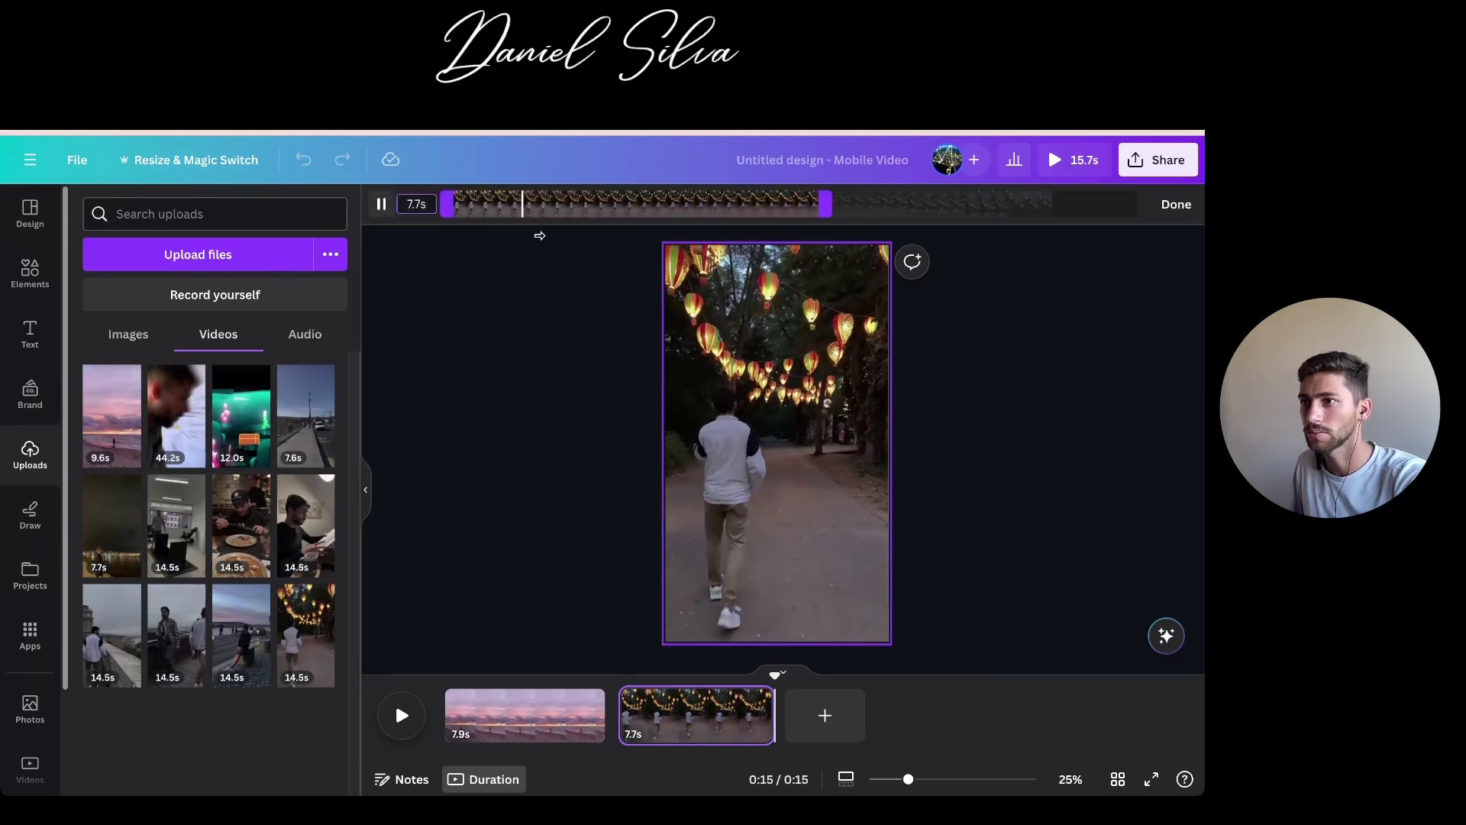
left_click(1176, 204)
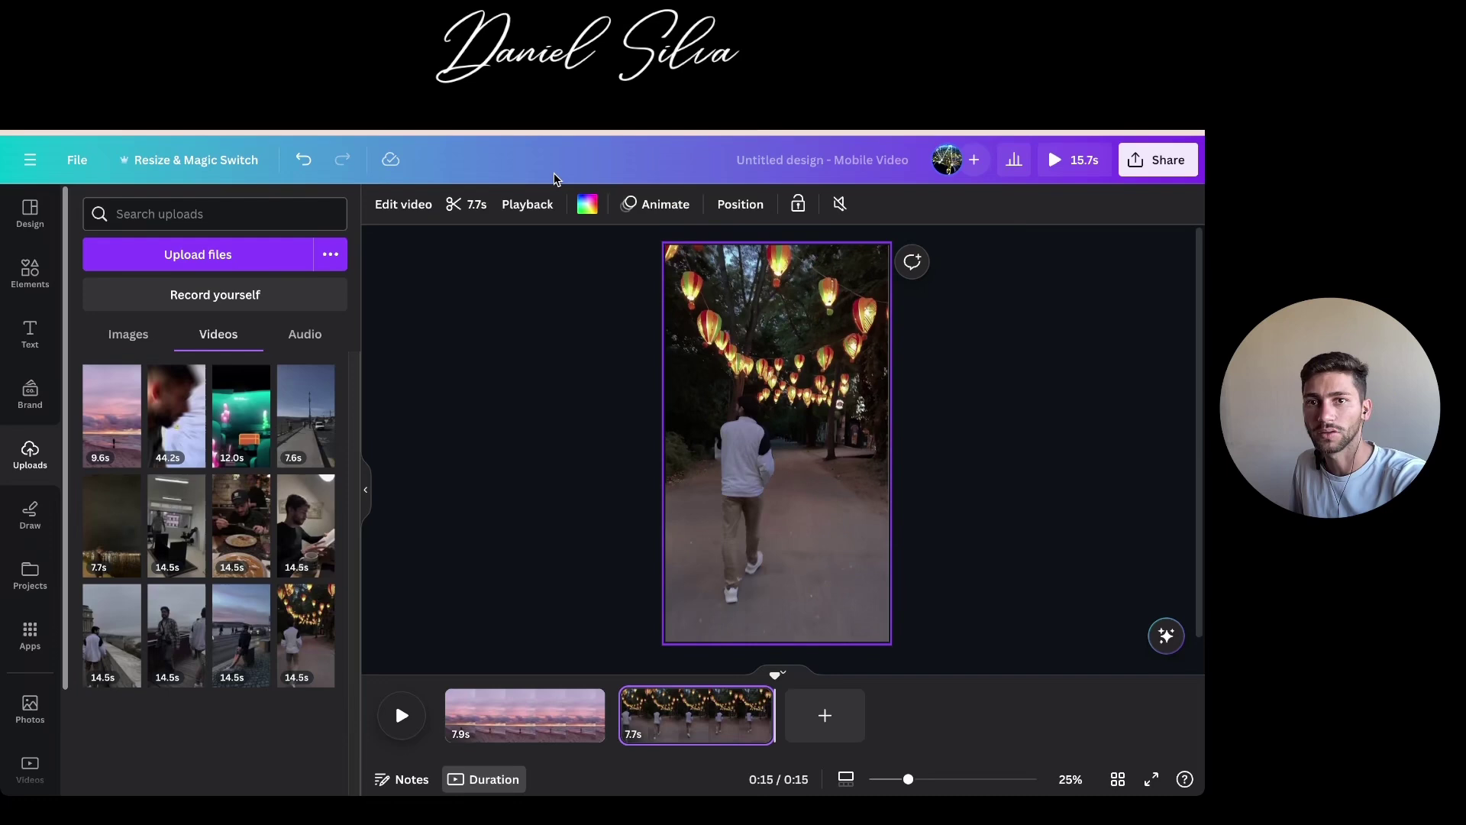
left_click(464, 204)
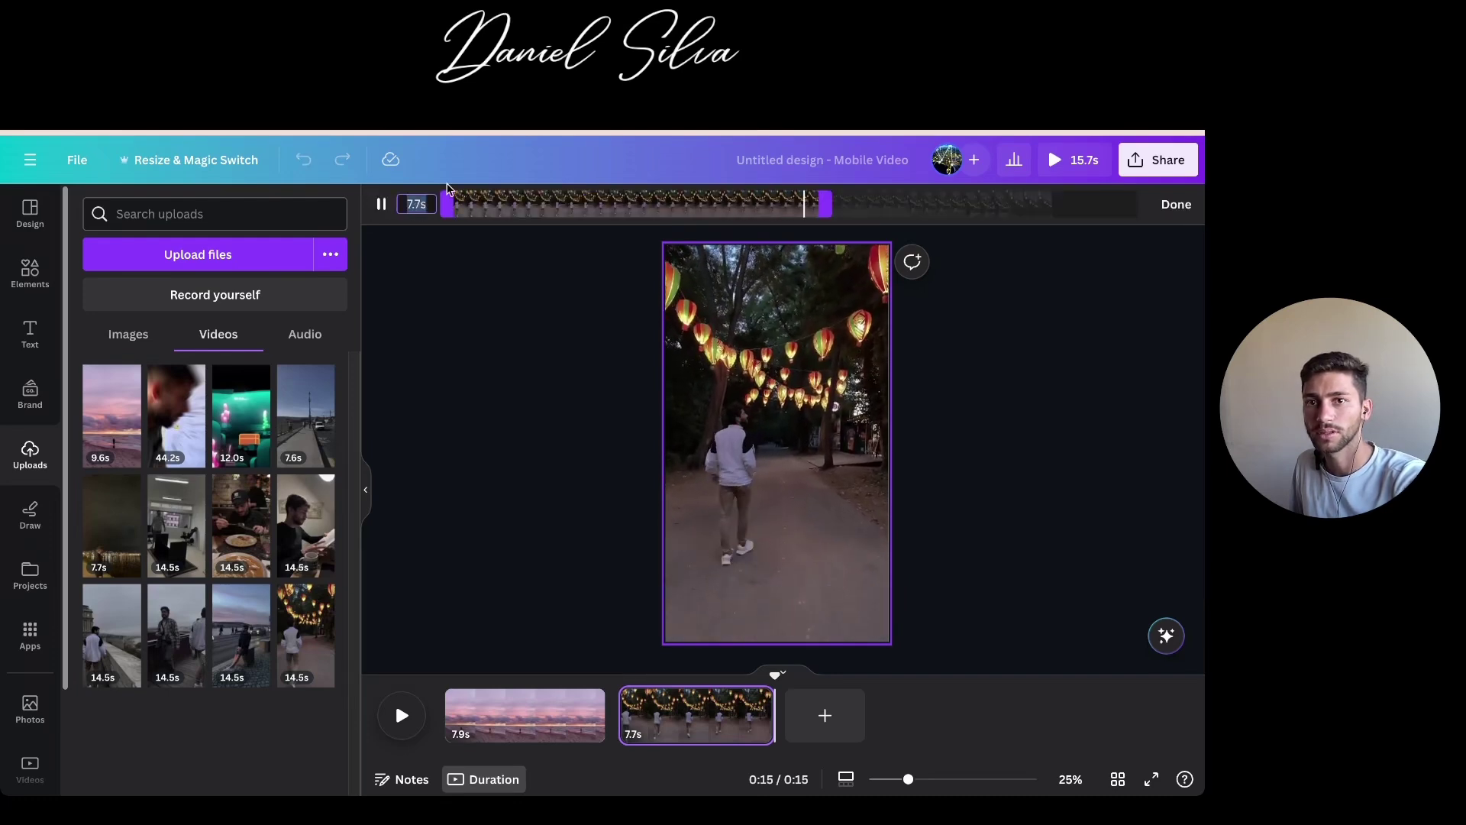
left_click(1176, 204)
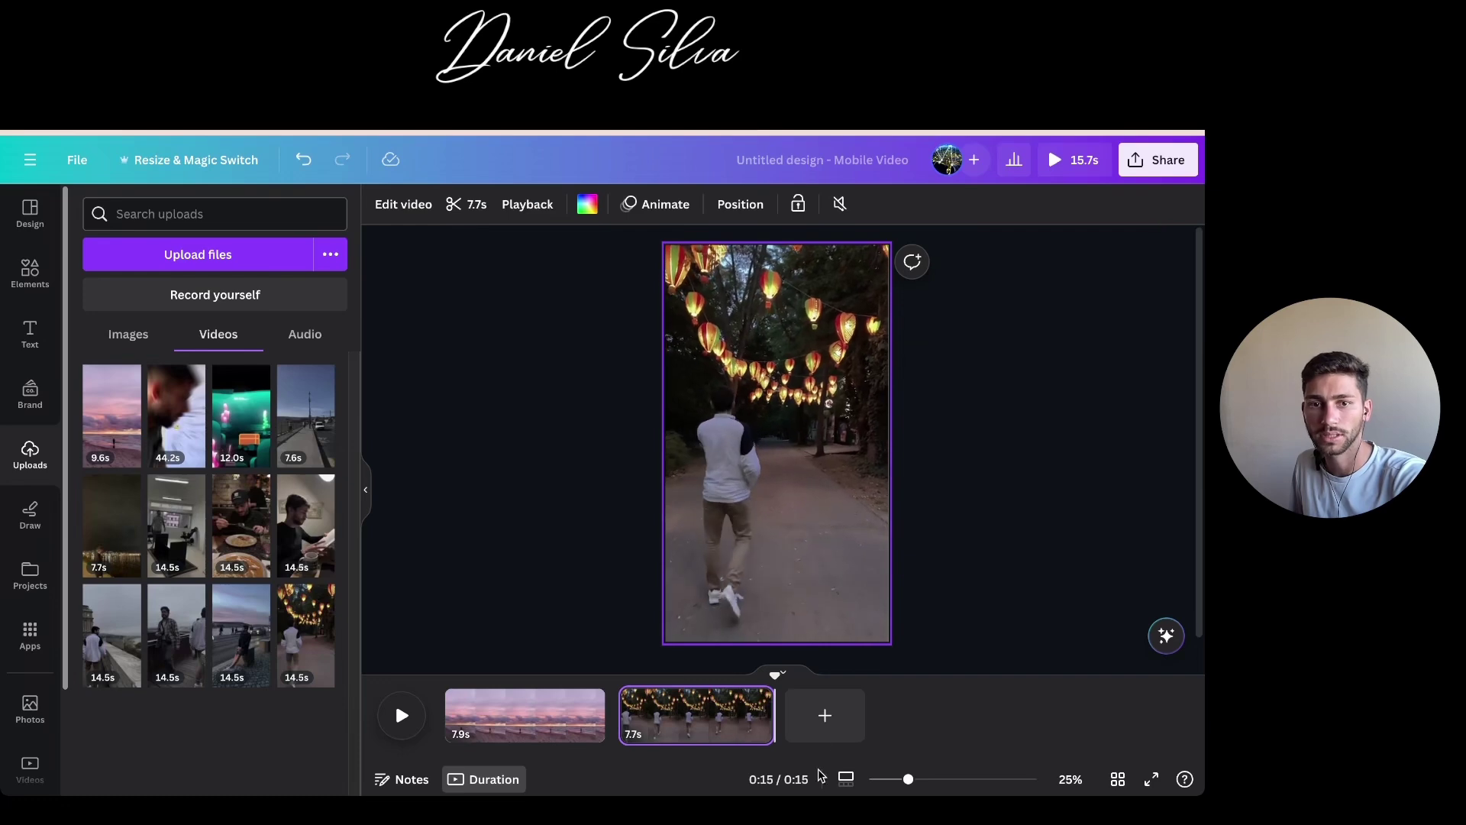
Add a third page and set the uploaded video of the man walking beside the stone wall as its background
left_click(824, 715)
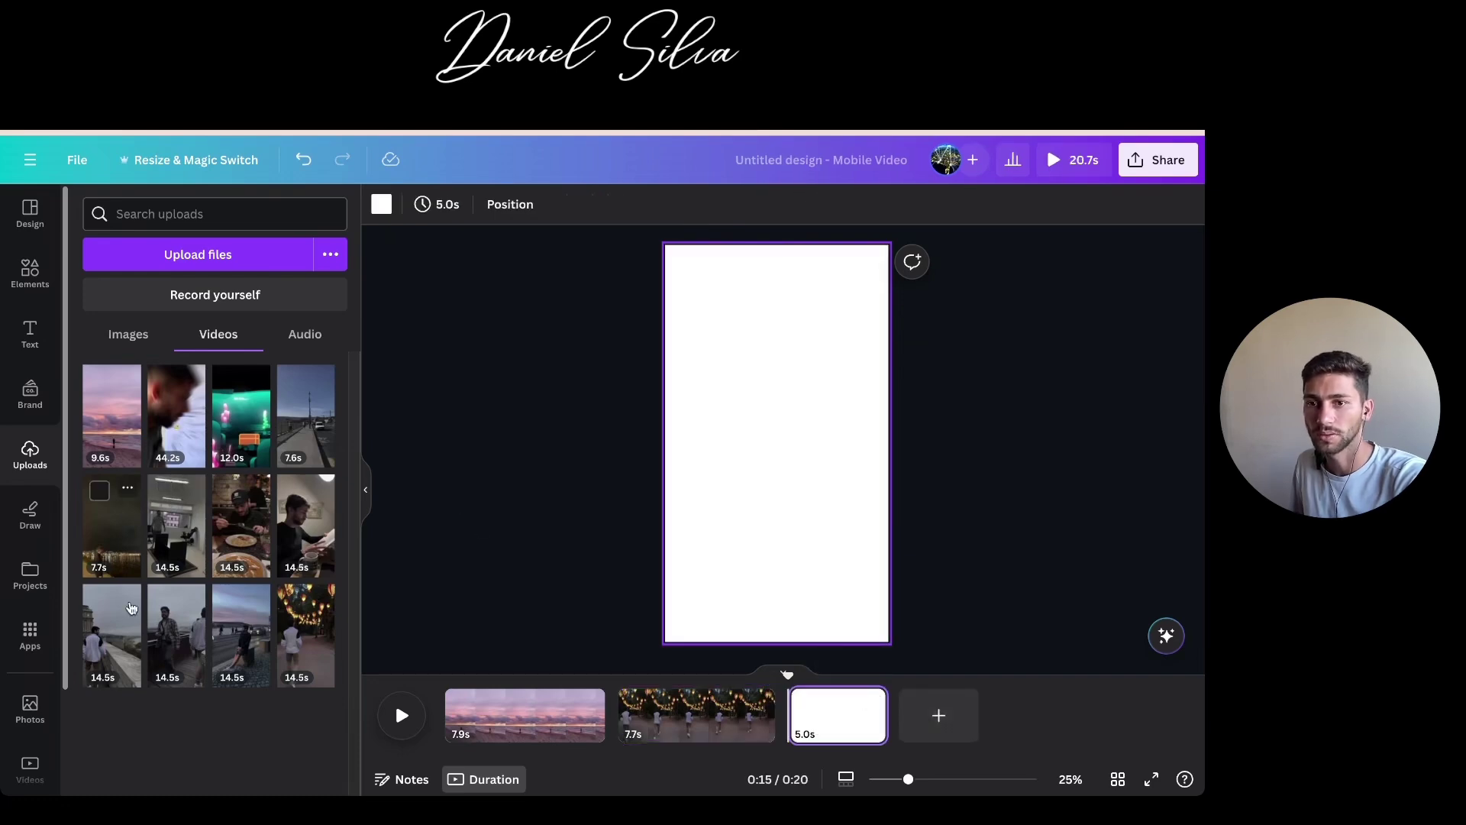
left_click(124, 647)
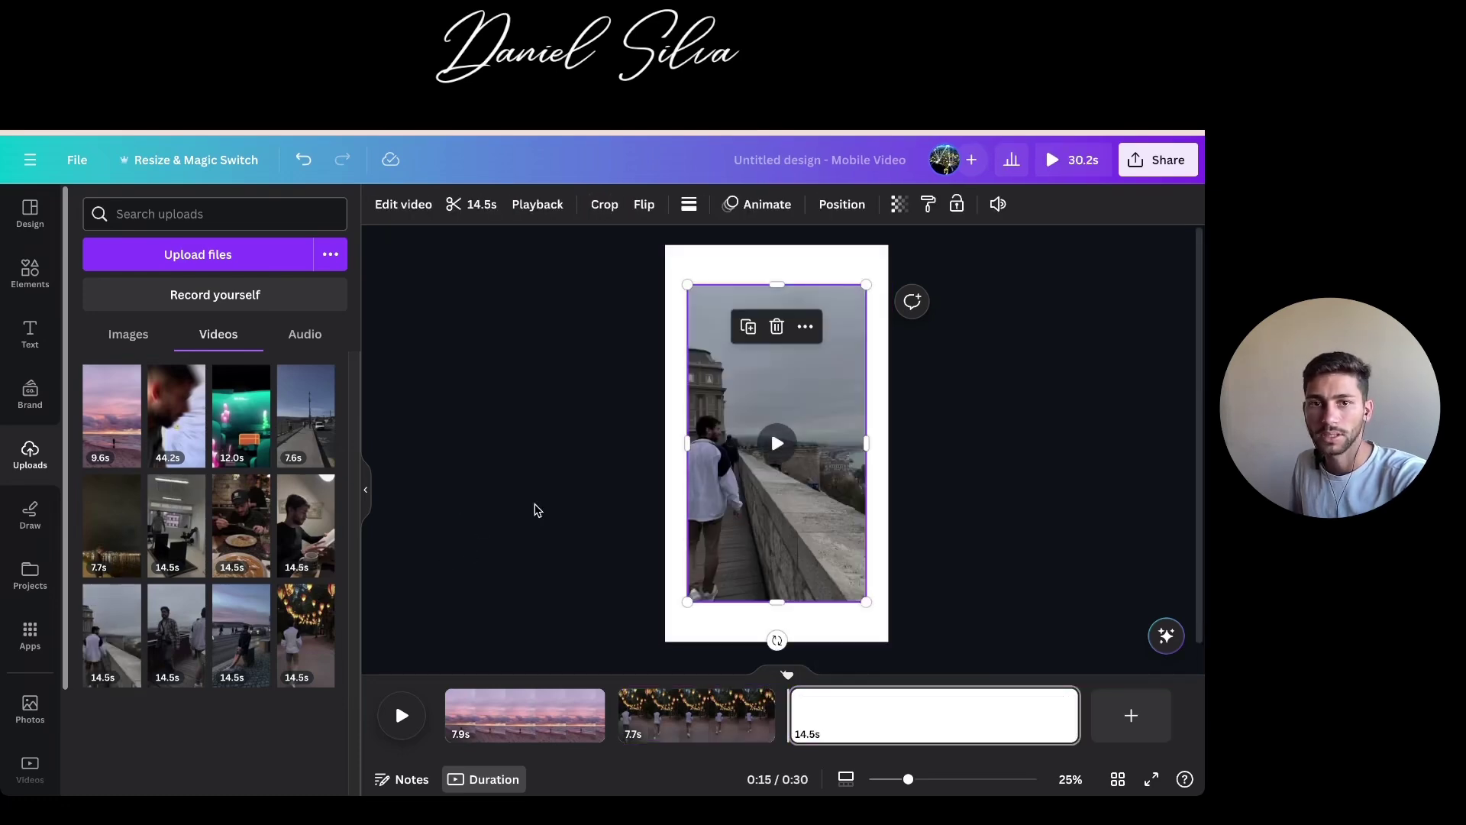
right_click(786, 474)
left_click(853, 711)
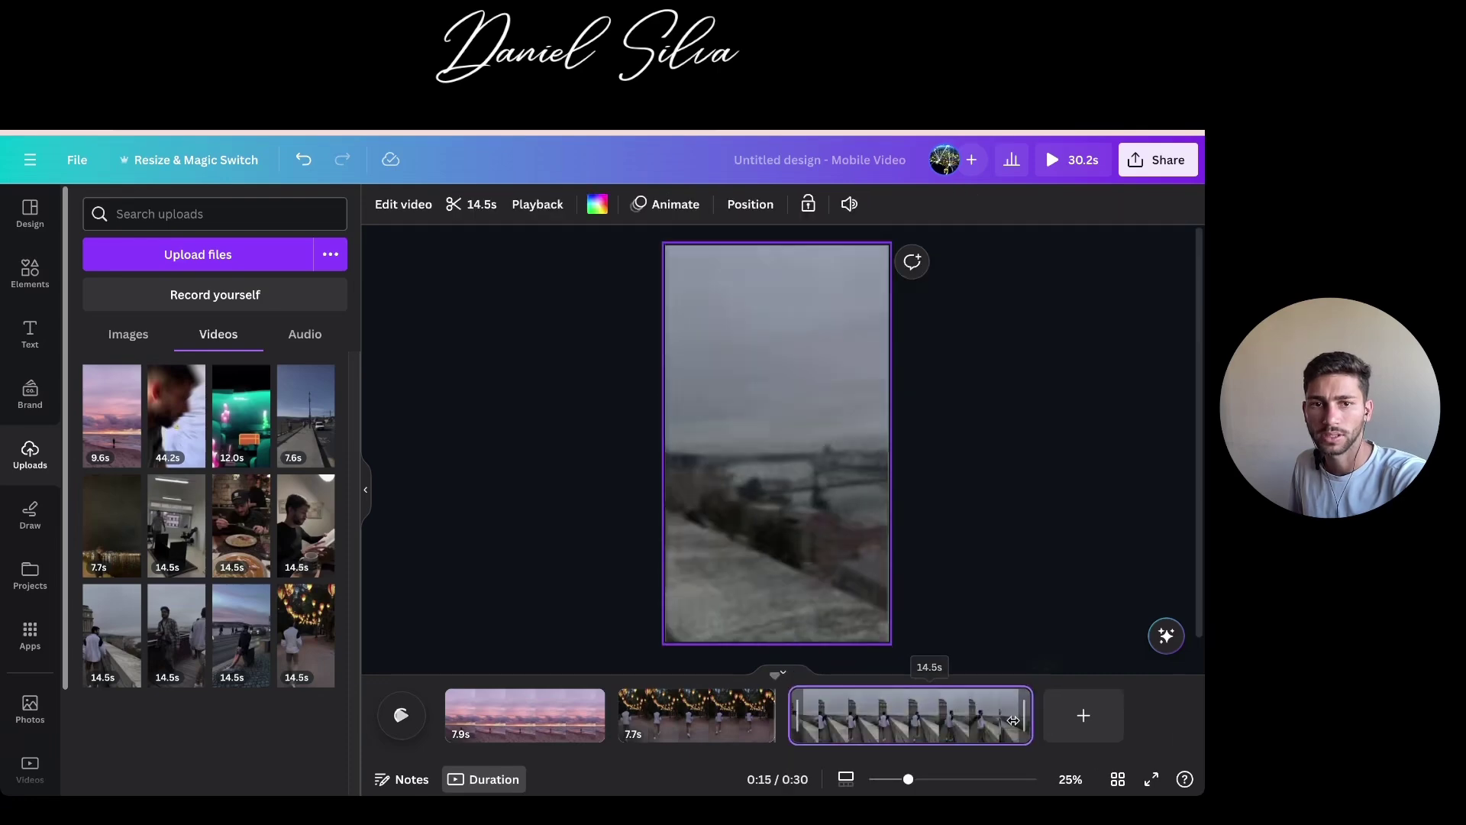
Shorten the stone wall page to 8.1 s in the timeline and add a fourth page
left_click(1024, 711)
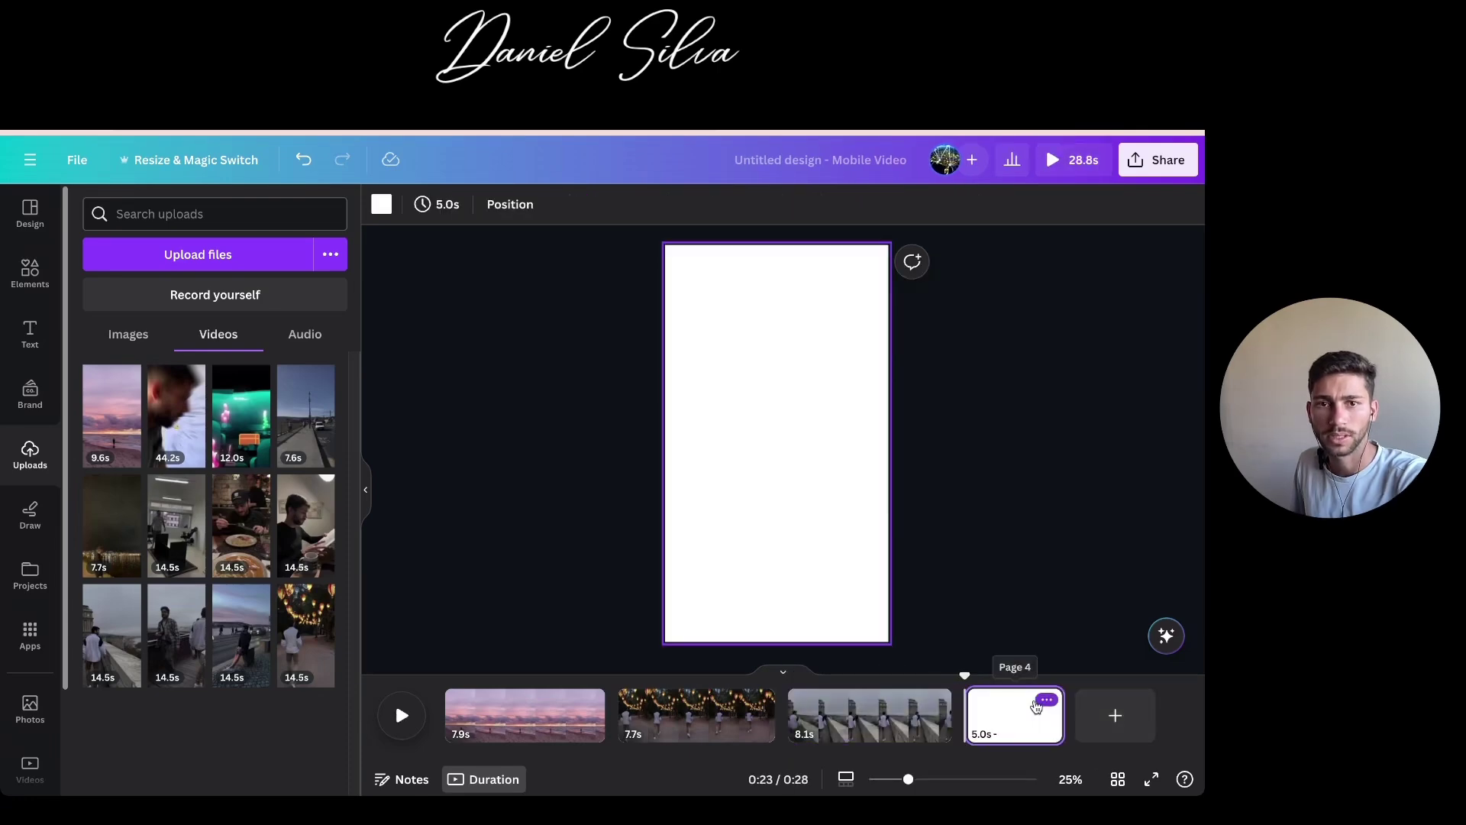
Set the uploaded video of the man sitting by the road as the fourth page's background and shorten it to 7.5 s
left_click(241, 634)
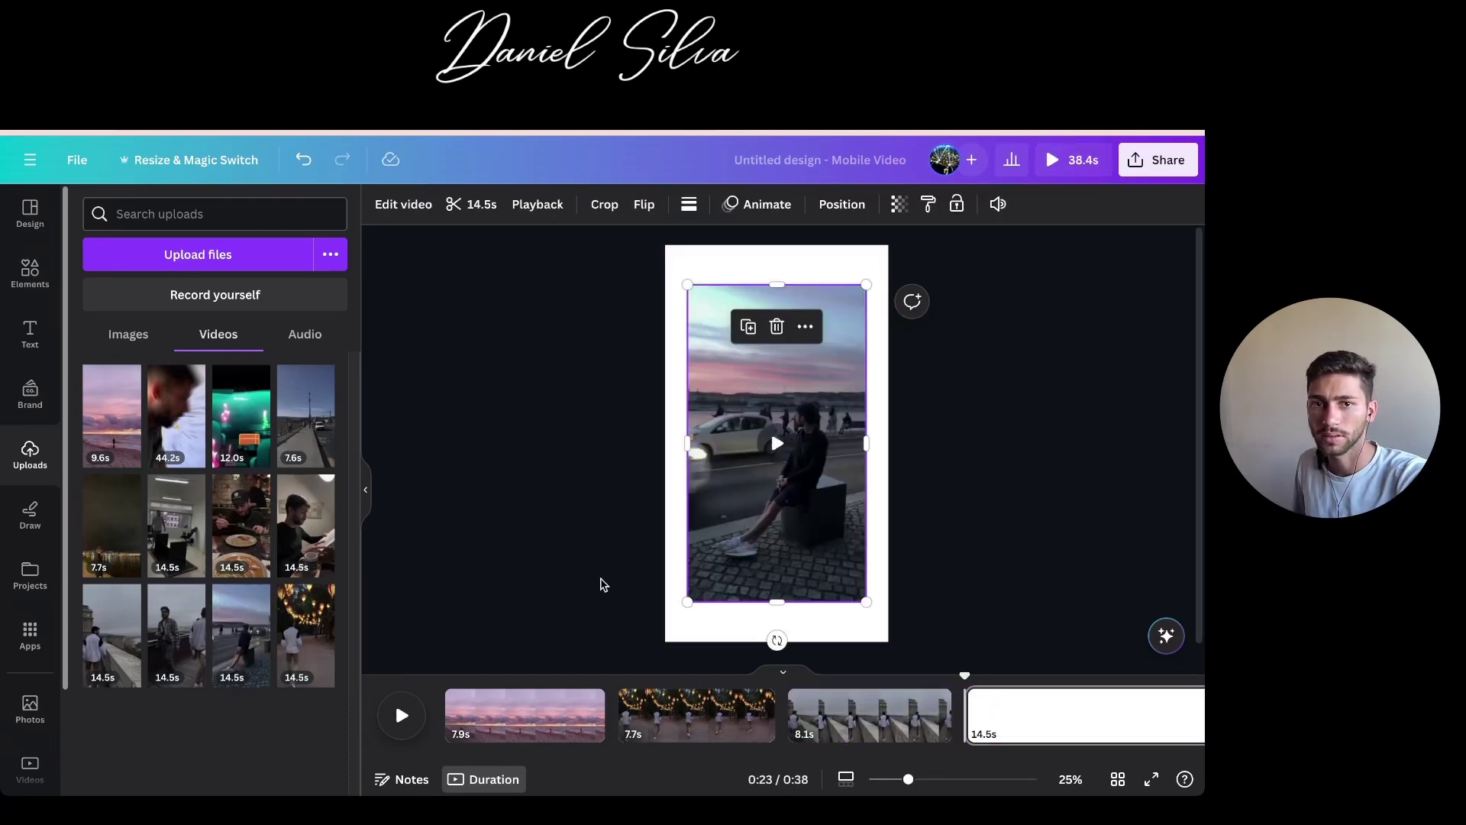
right_click(764, 599)
left_click(855, 699)
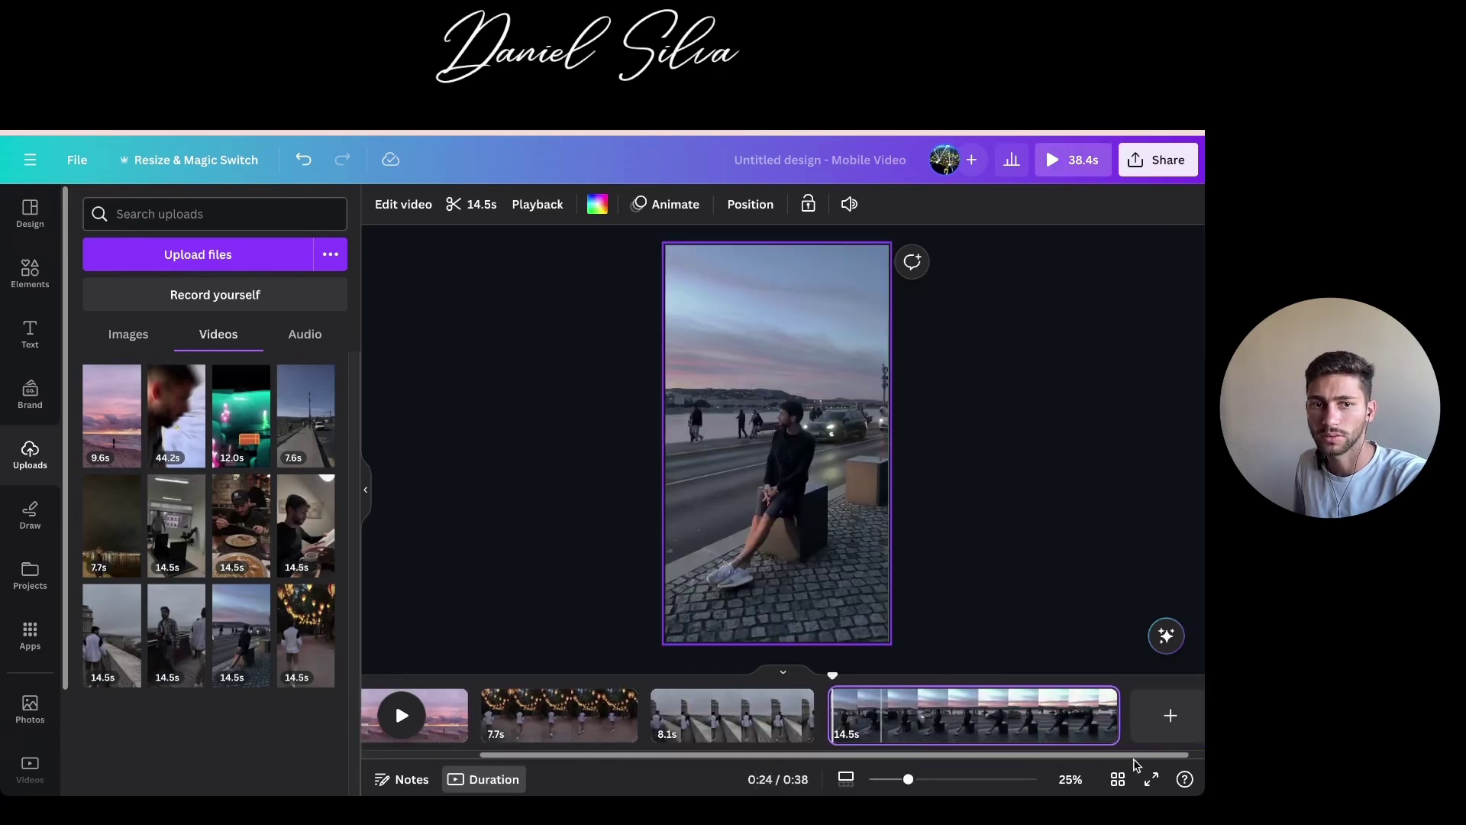
left_click_drag(1136, 716, 961, 712)
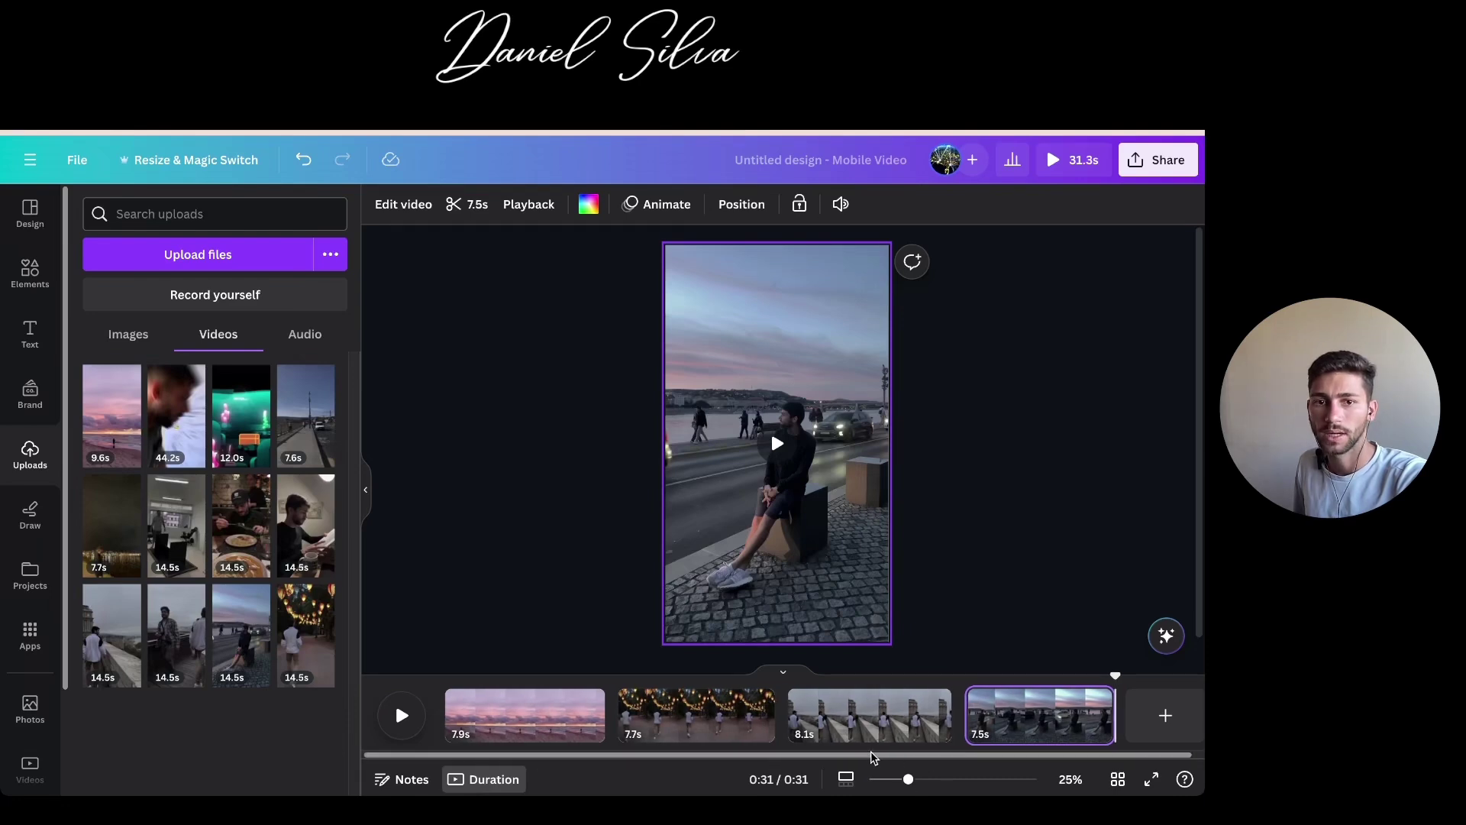
Add a heading text to the beach sunset page and move it to the upper part of the page
left_click(517, 705)
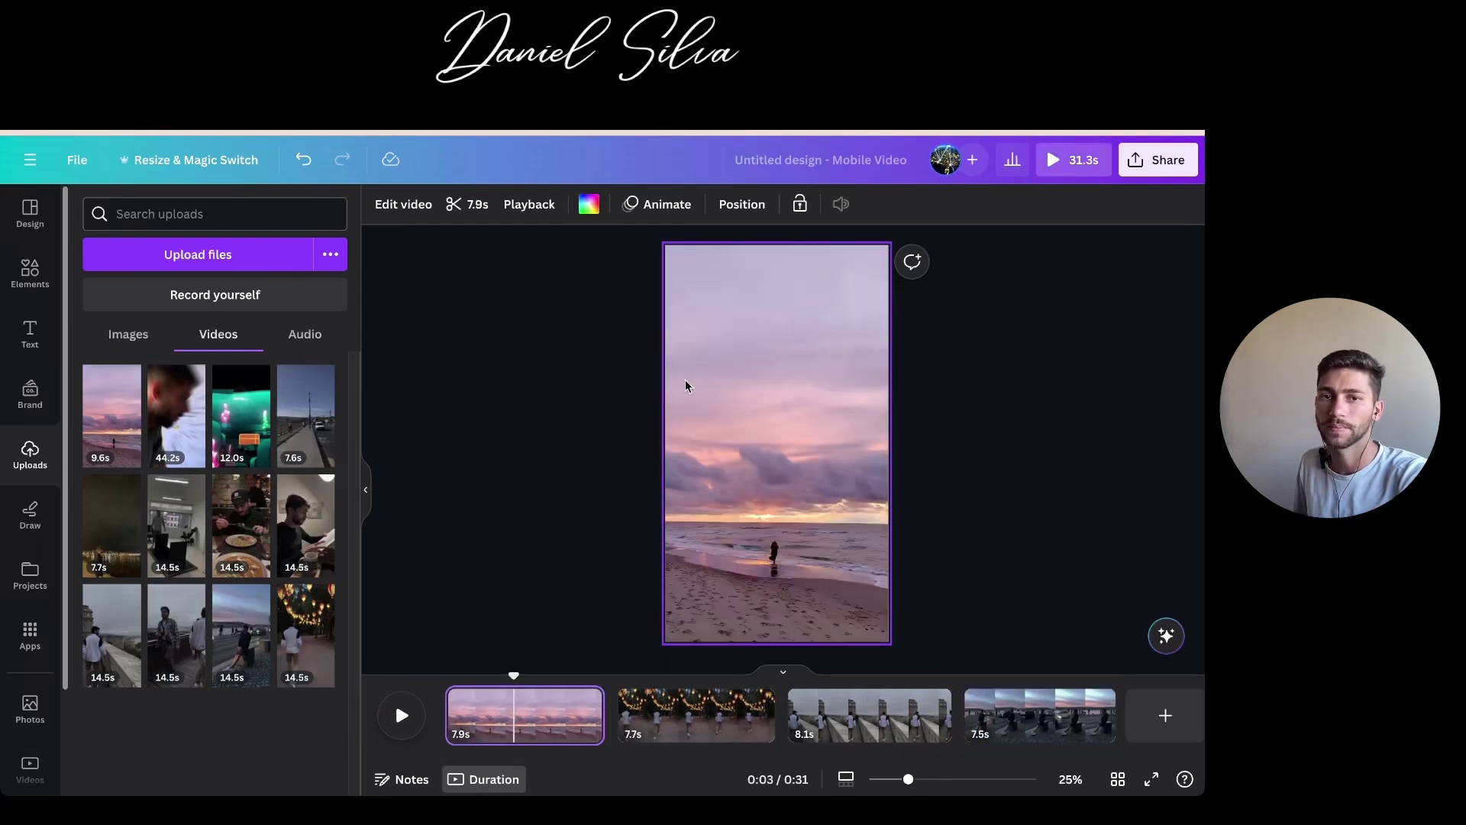
mouse_move(685, 385)
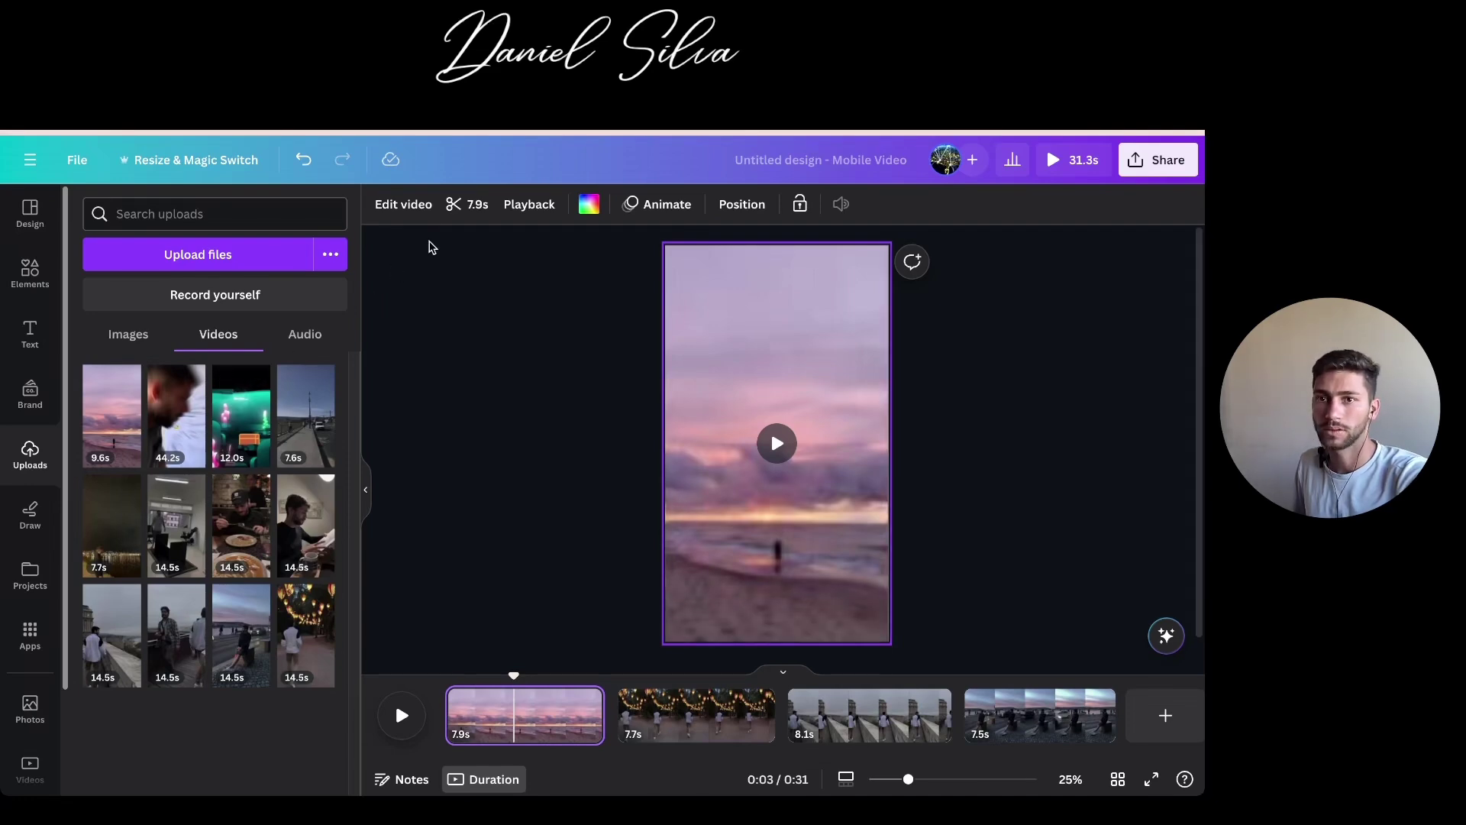
left_click(30, 341)
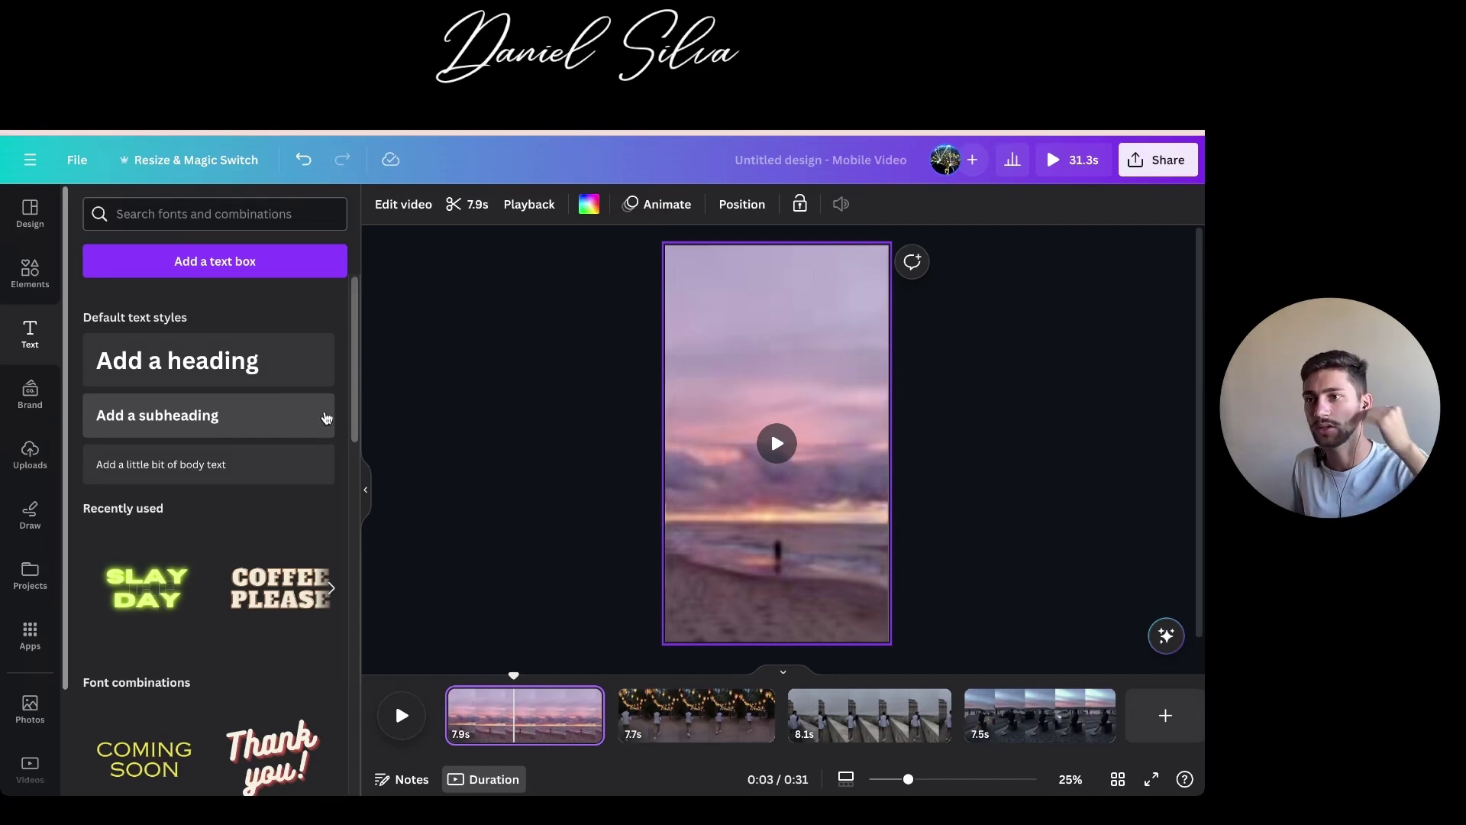
left_click(226, 380)
left_click(718, 412)
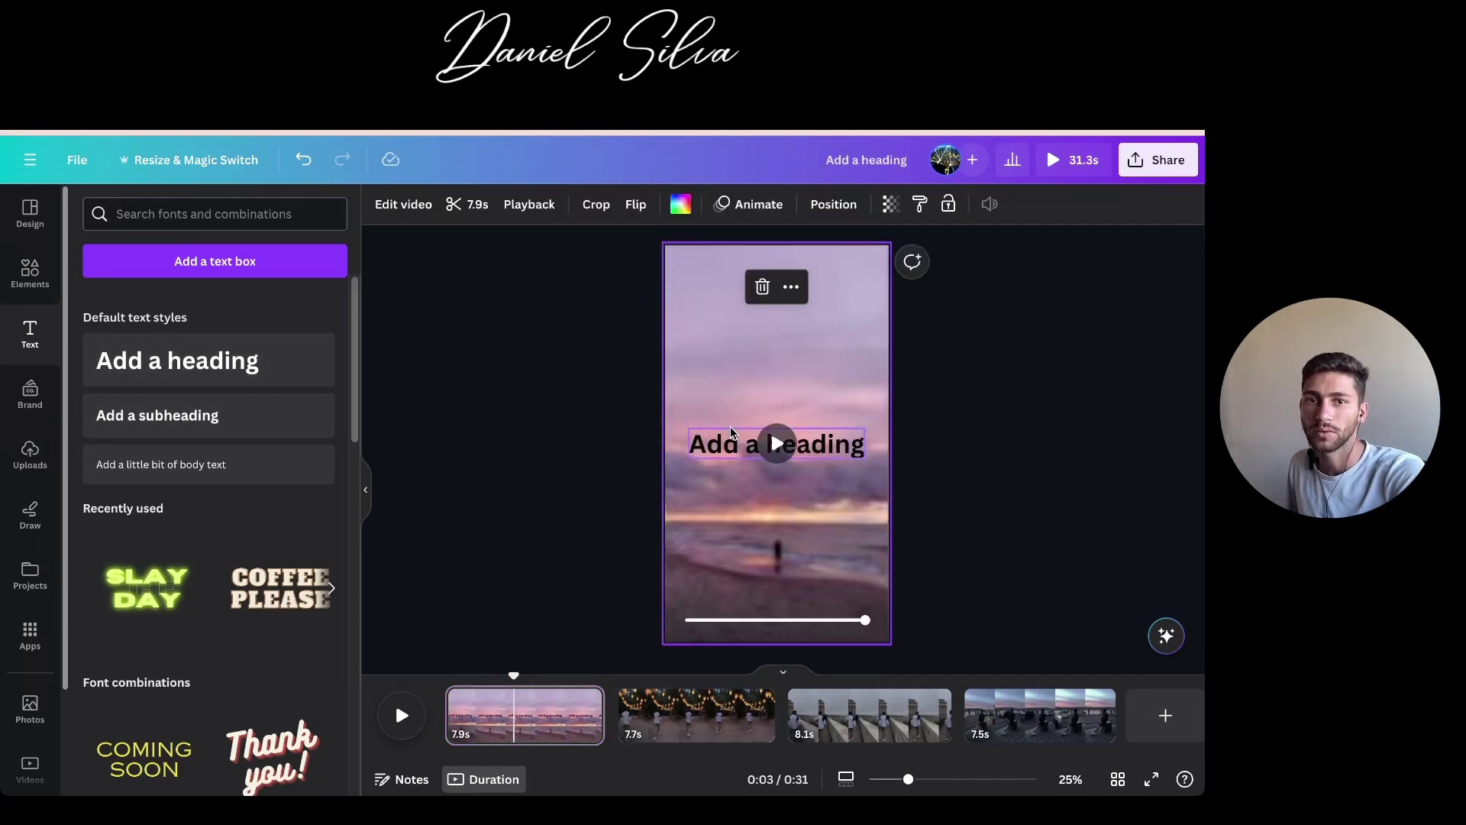
left_click_drag(725, 428, 757, 358)
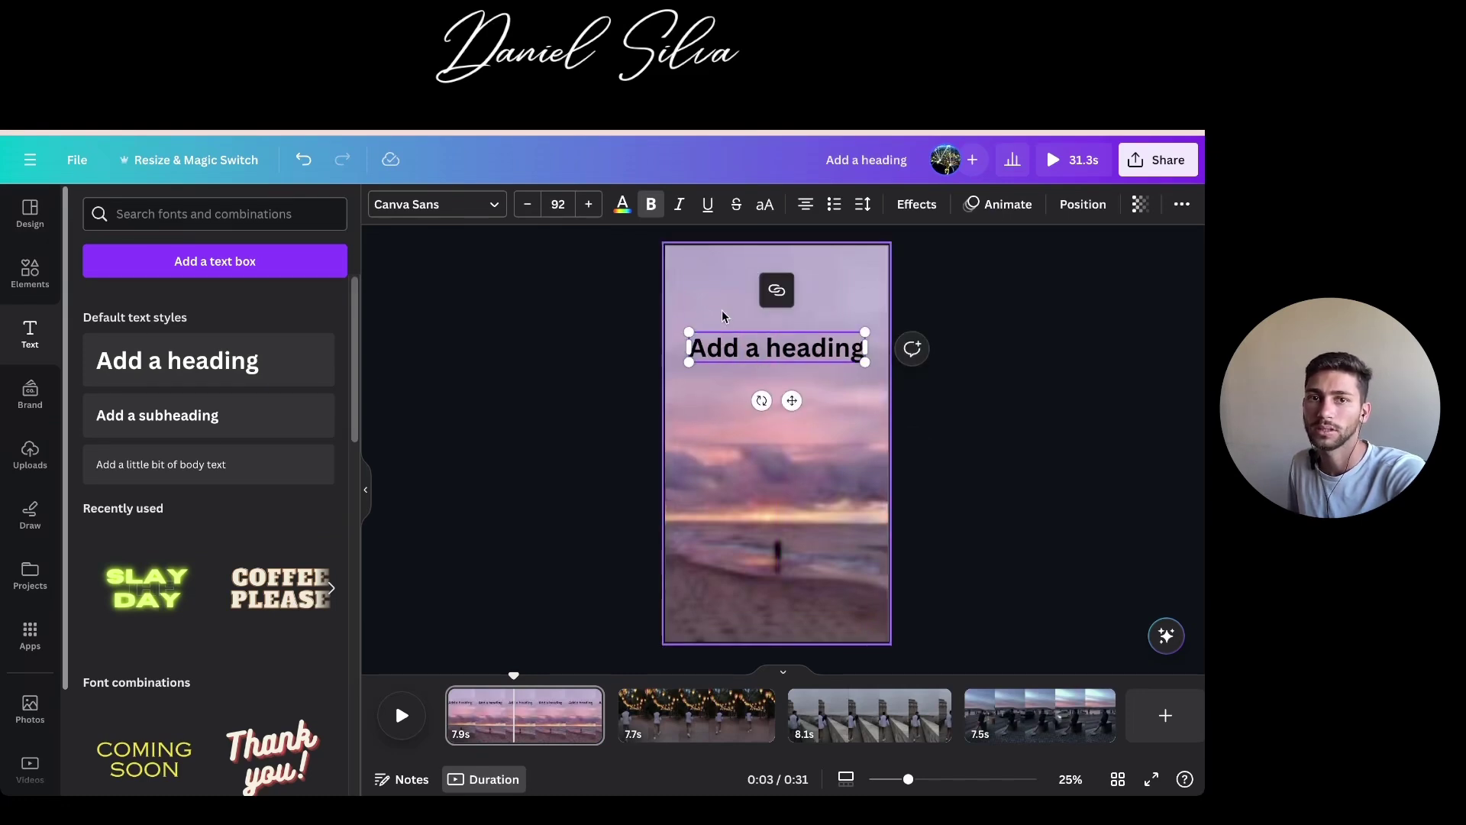
Color the heading on the beach sunset page white and set its font to Anton
left_click(706, 275)
left_click(622, 204)
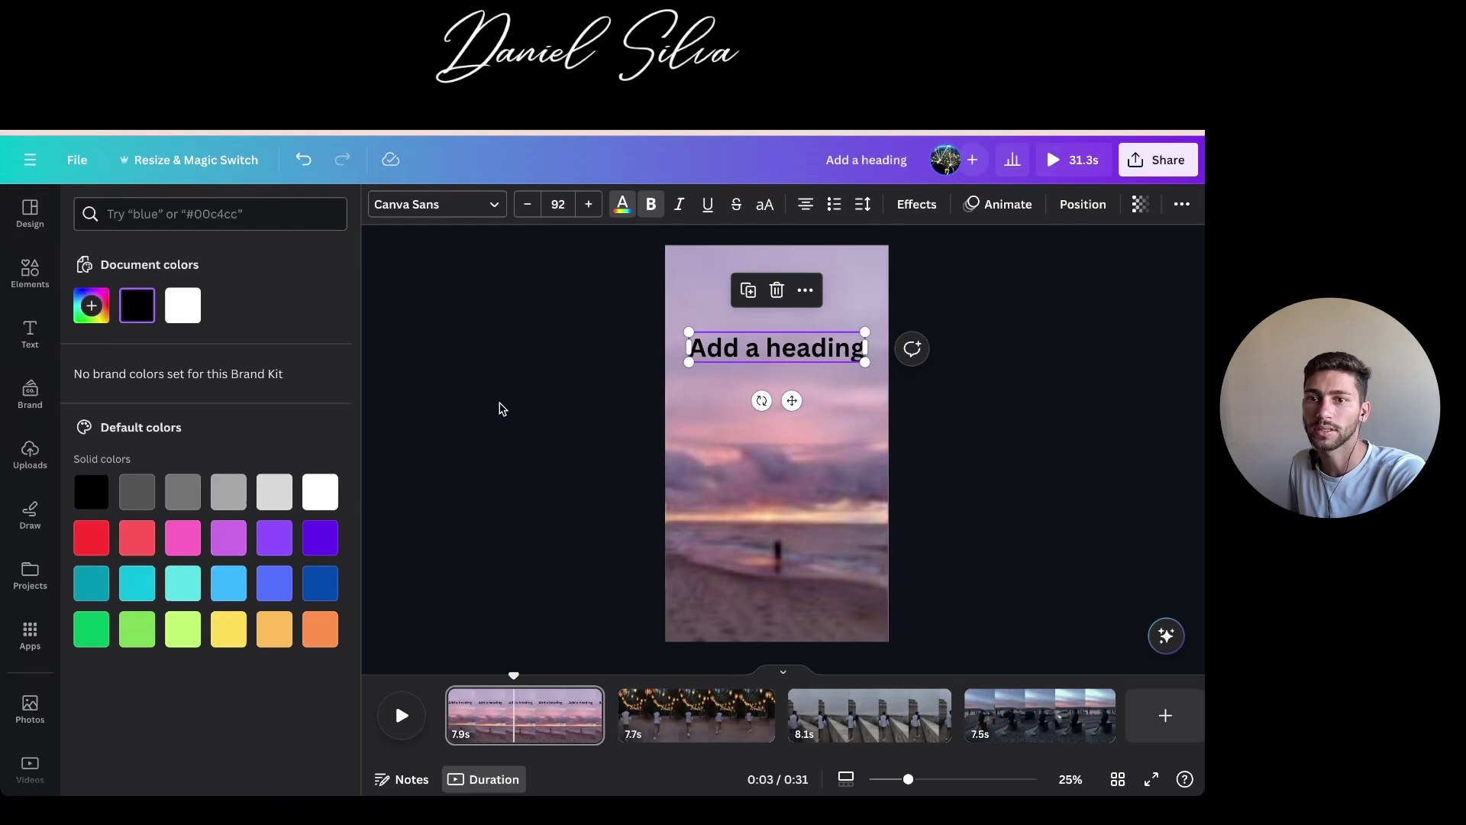
left_click(320, 491)
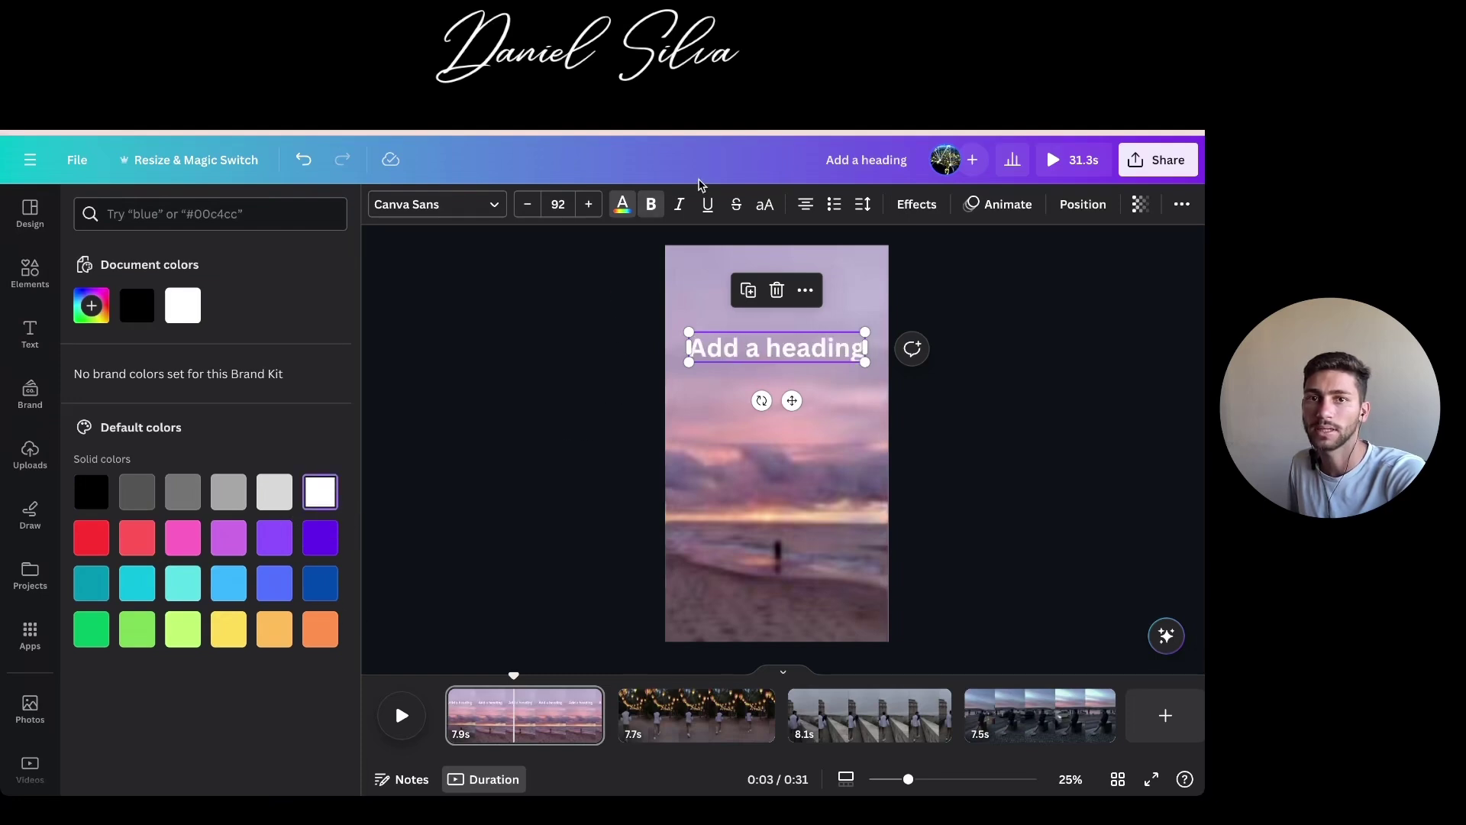
left_click(431, 204)
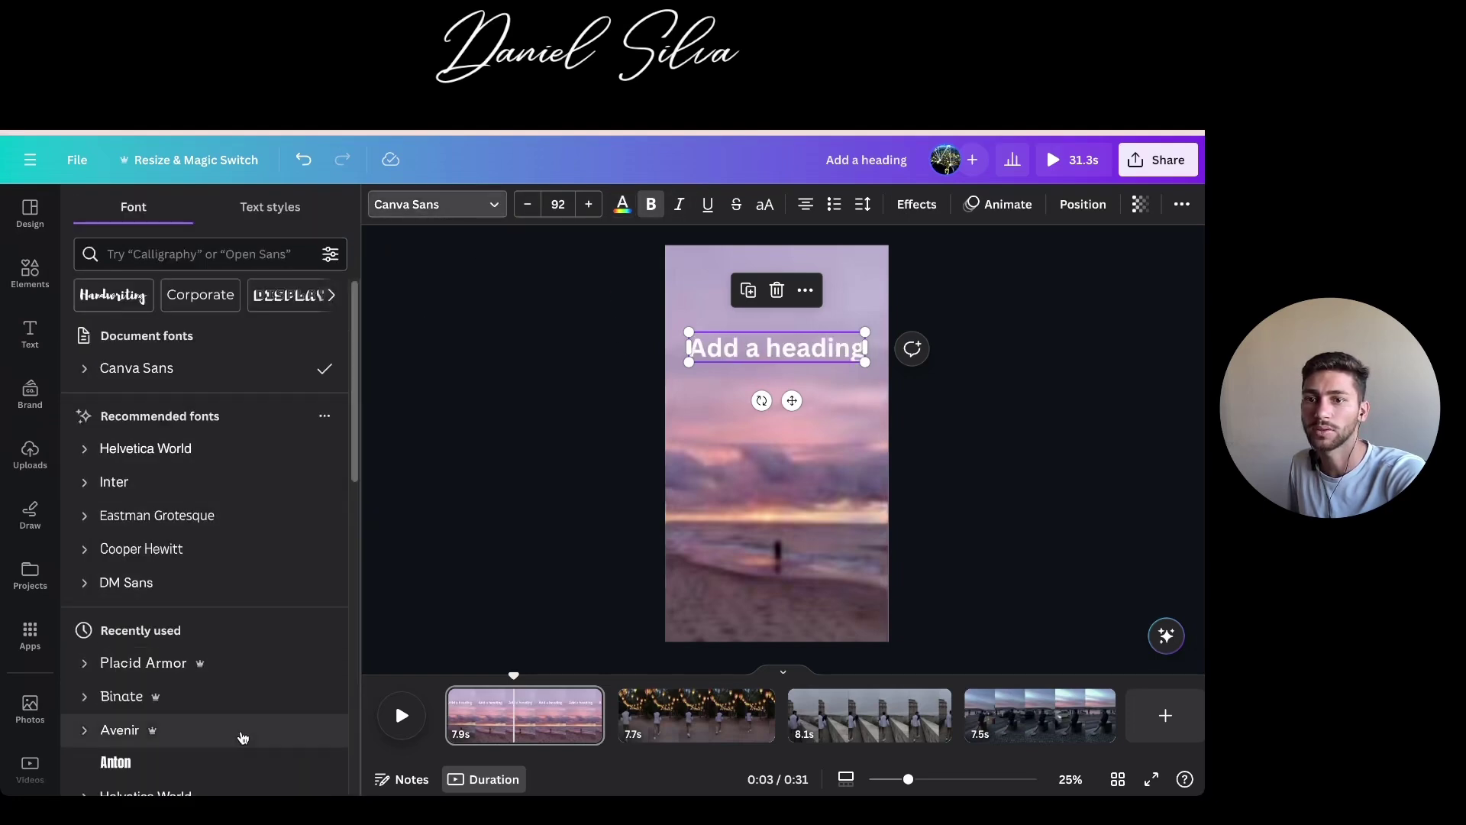
left_click(231, 761)
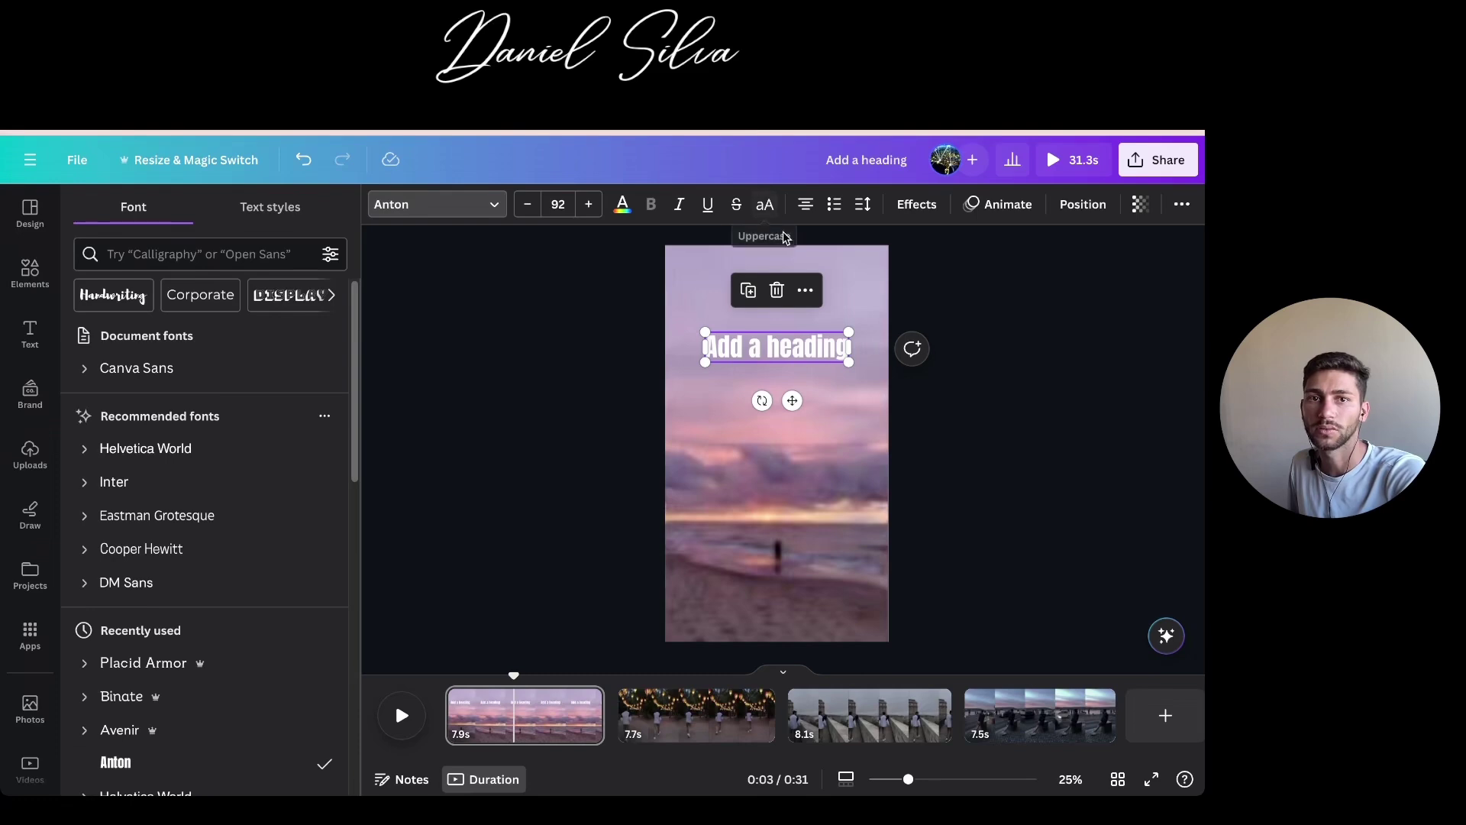
Try the Lift effect on the heading, then give it the Background effect in white instead
left_click(916, 203)
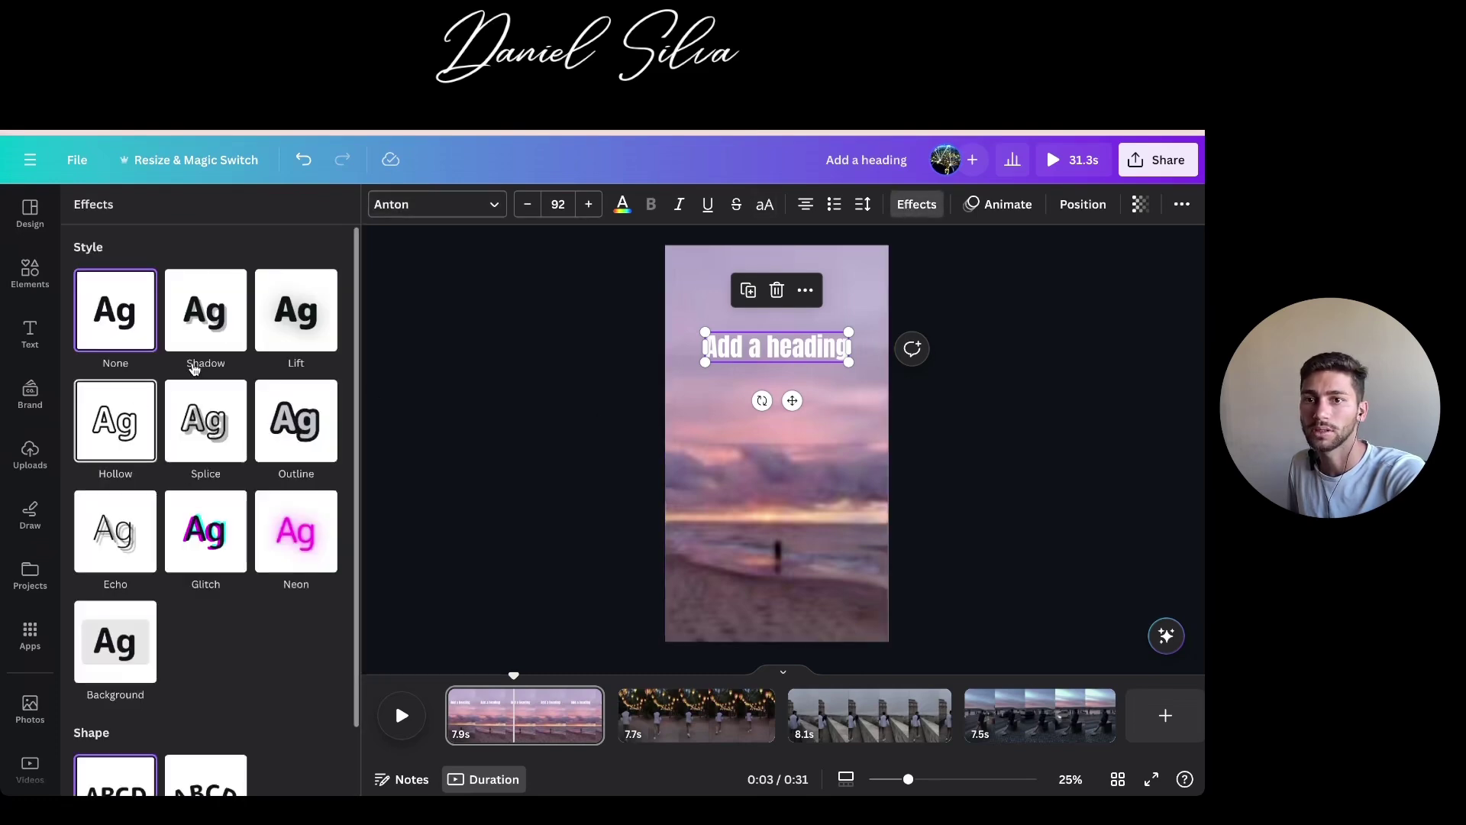
left_click(281, 329)
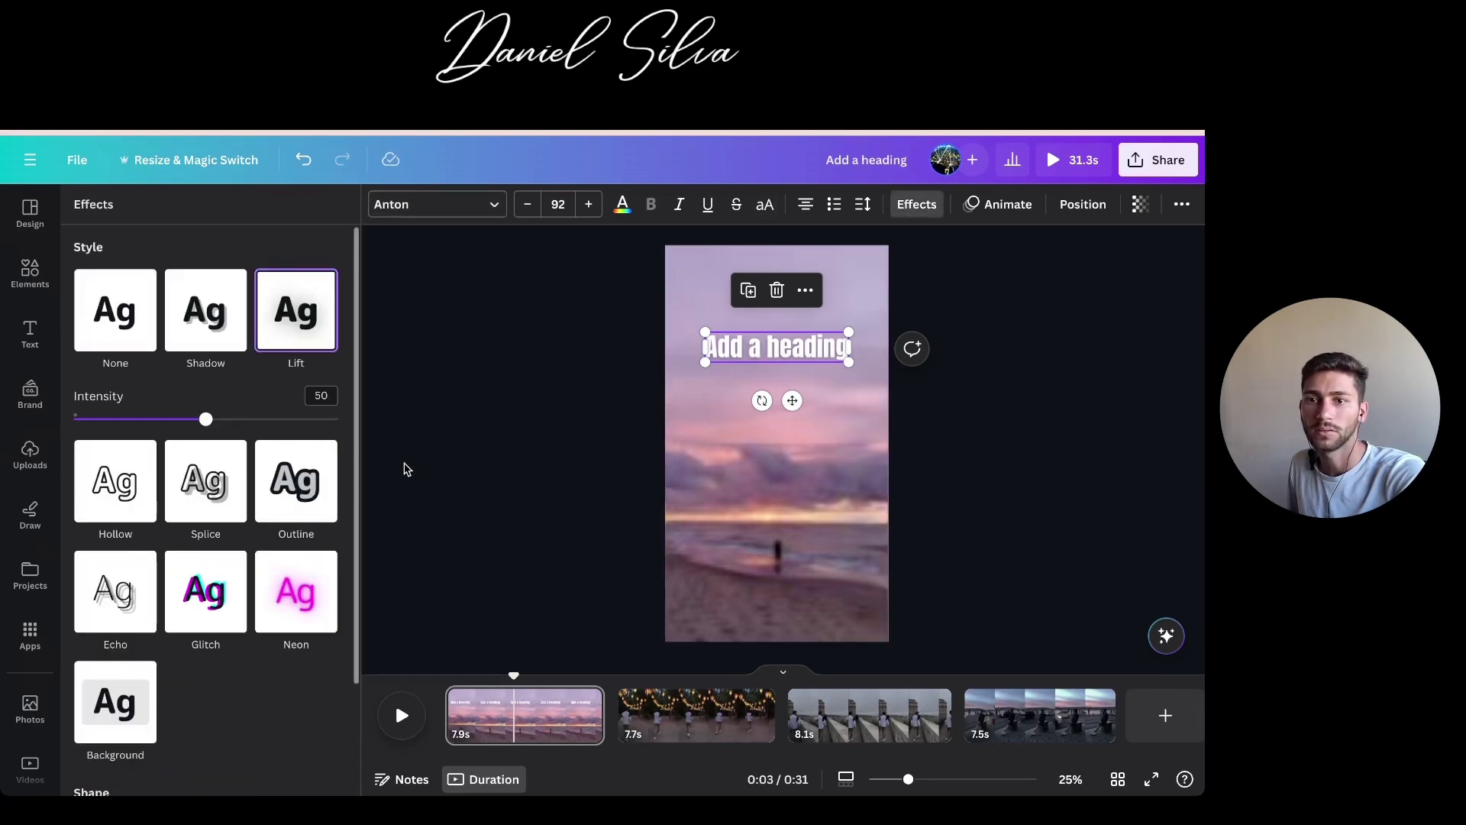
left_click(142, 701)
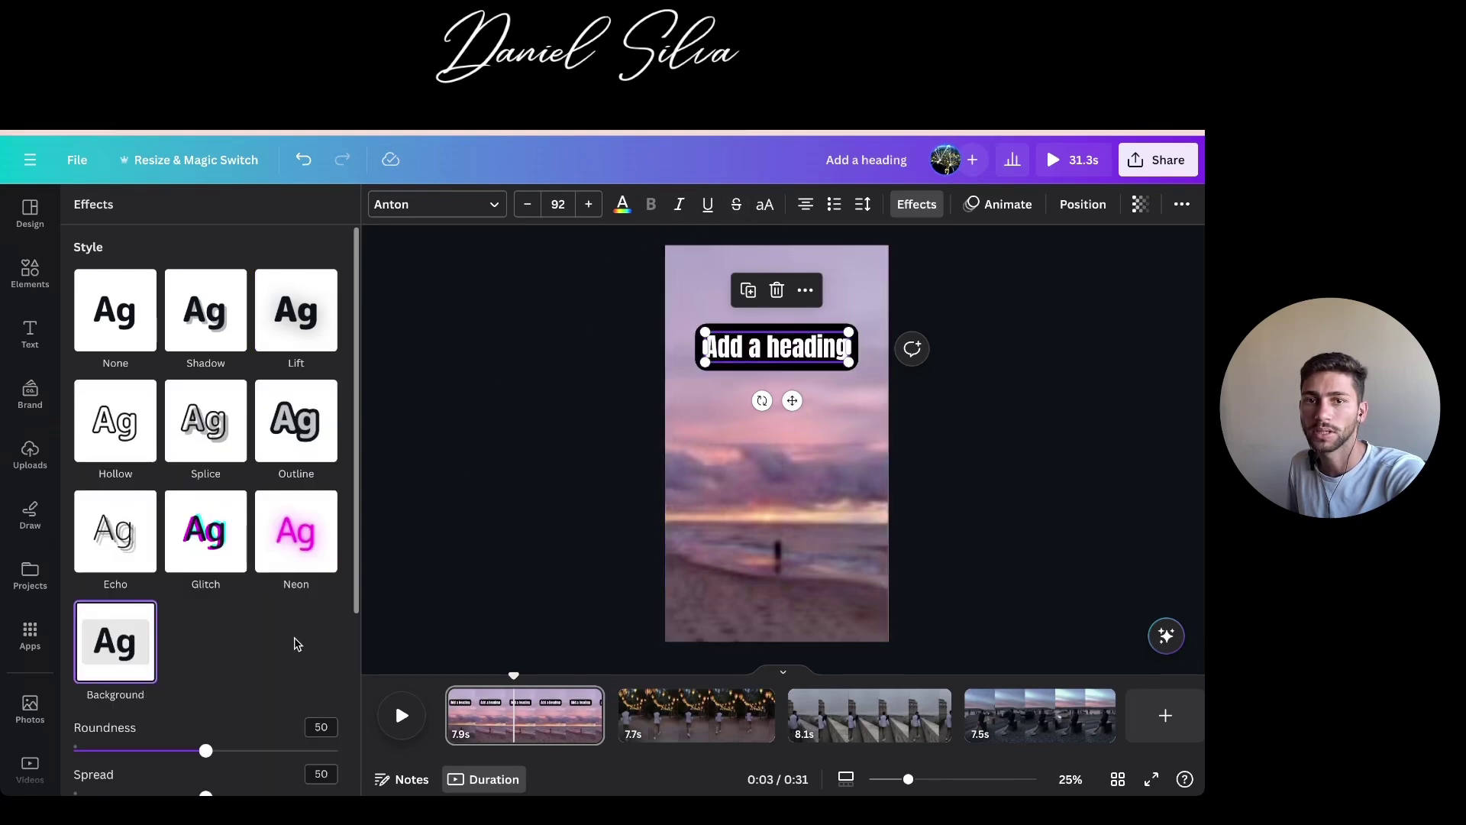
scroll(297, 644, "down", 3)
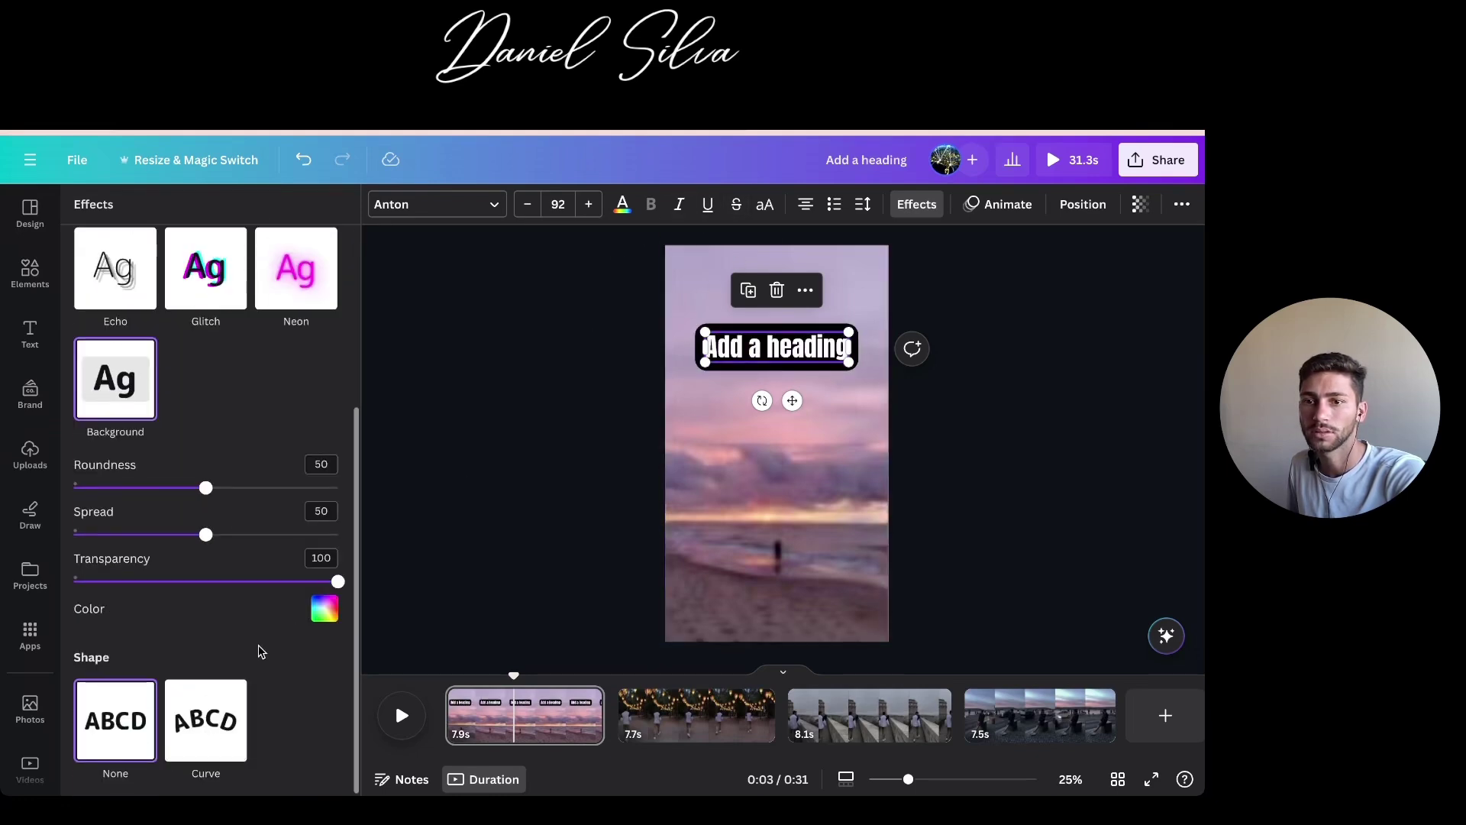
left_click(327, 611)
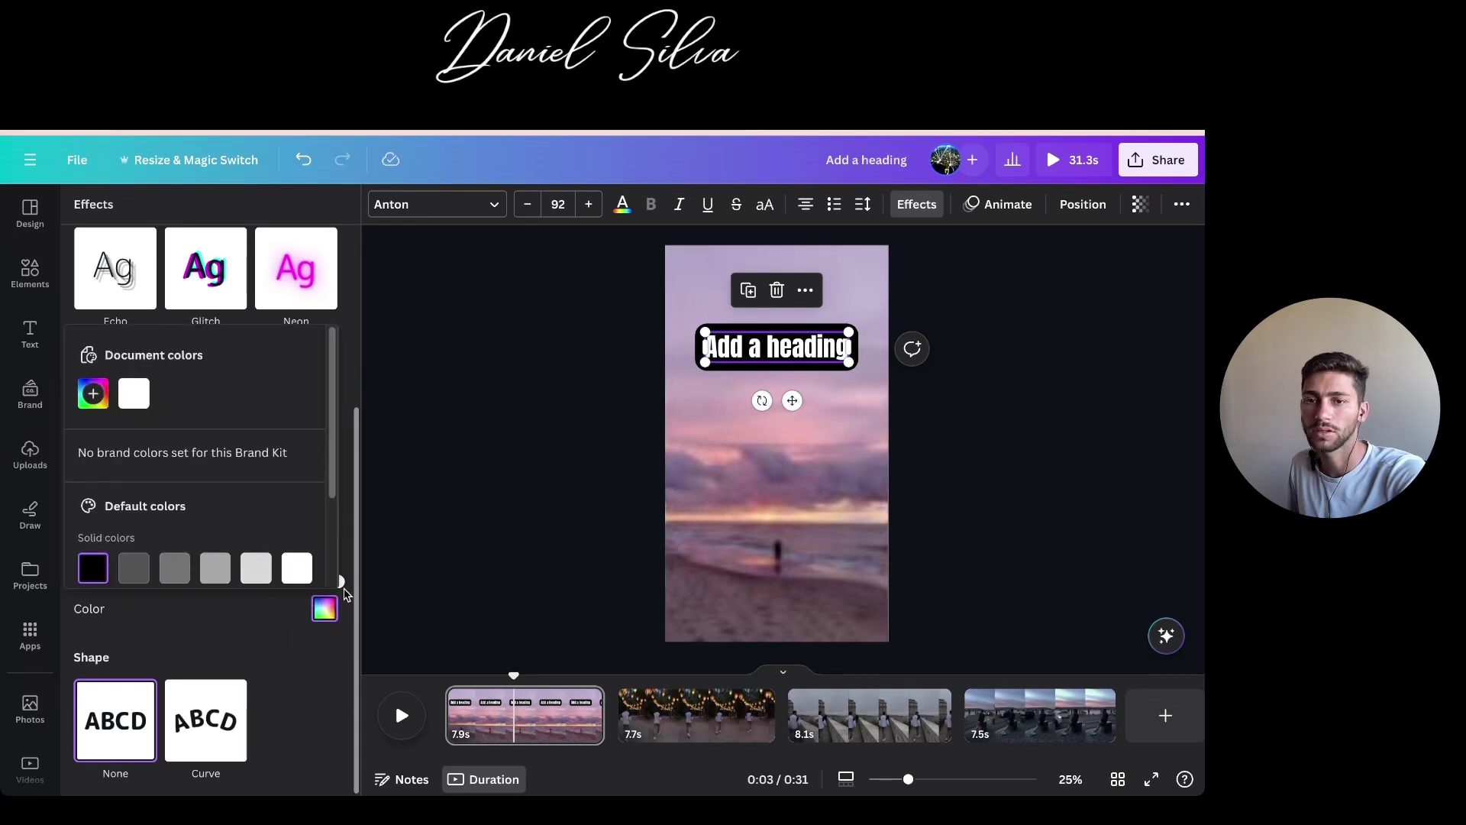
left_click(297, 568)
Change the heading's text color to black
double_click(774, 332)
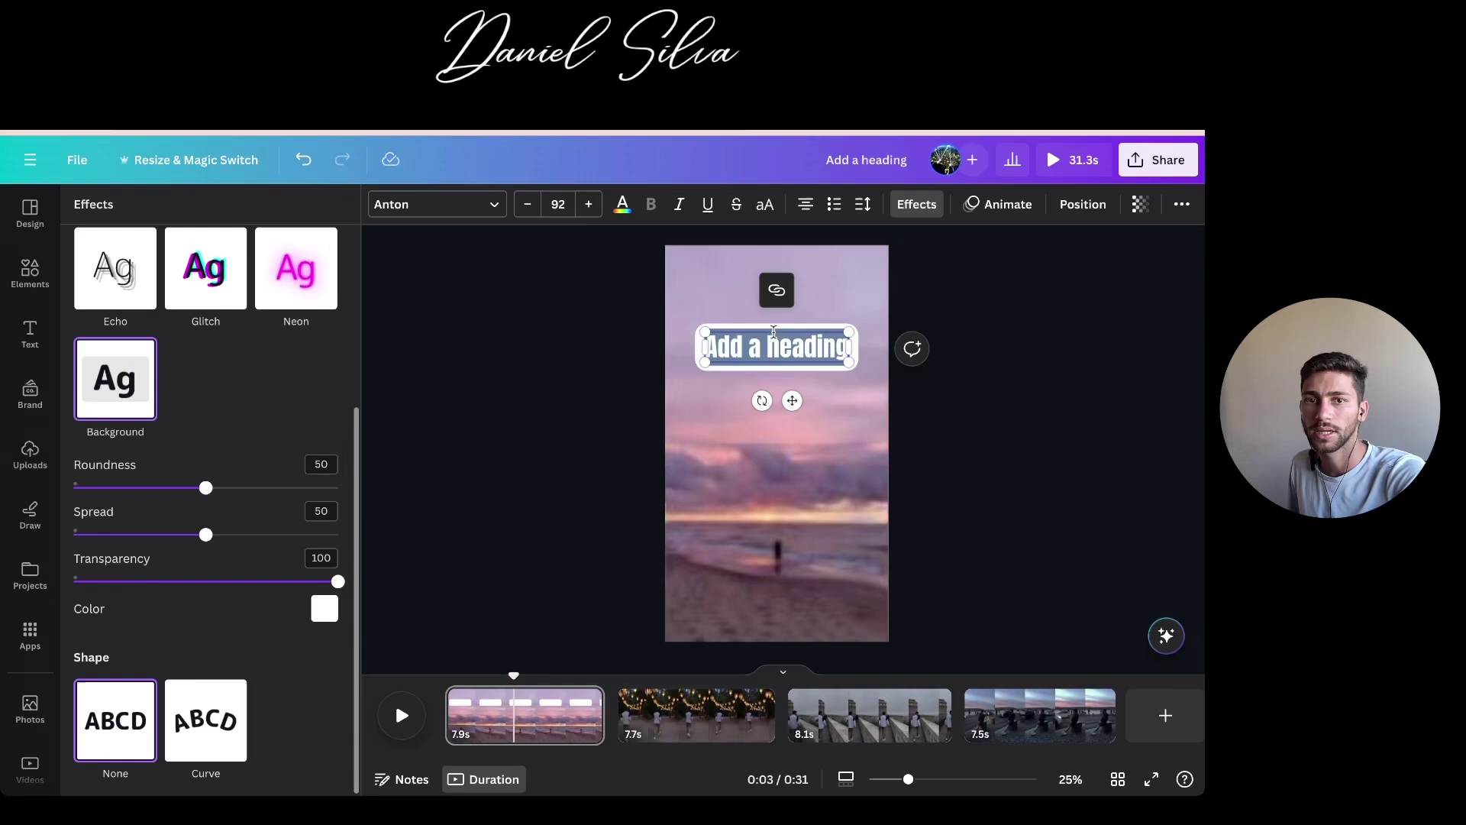
left_click(624, 211)
left_click(91, 495)
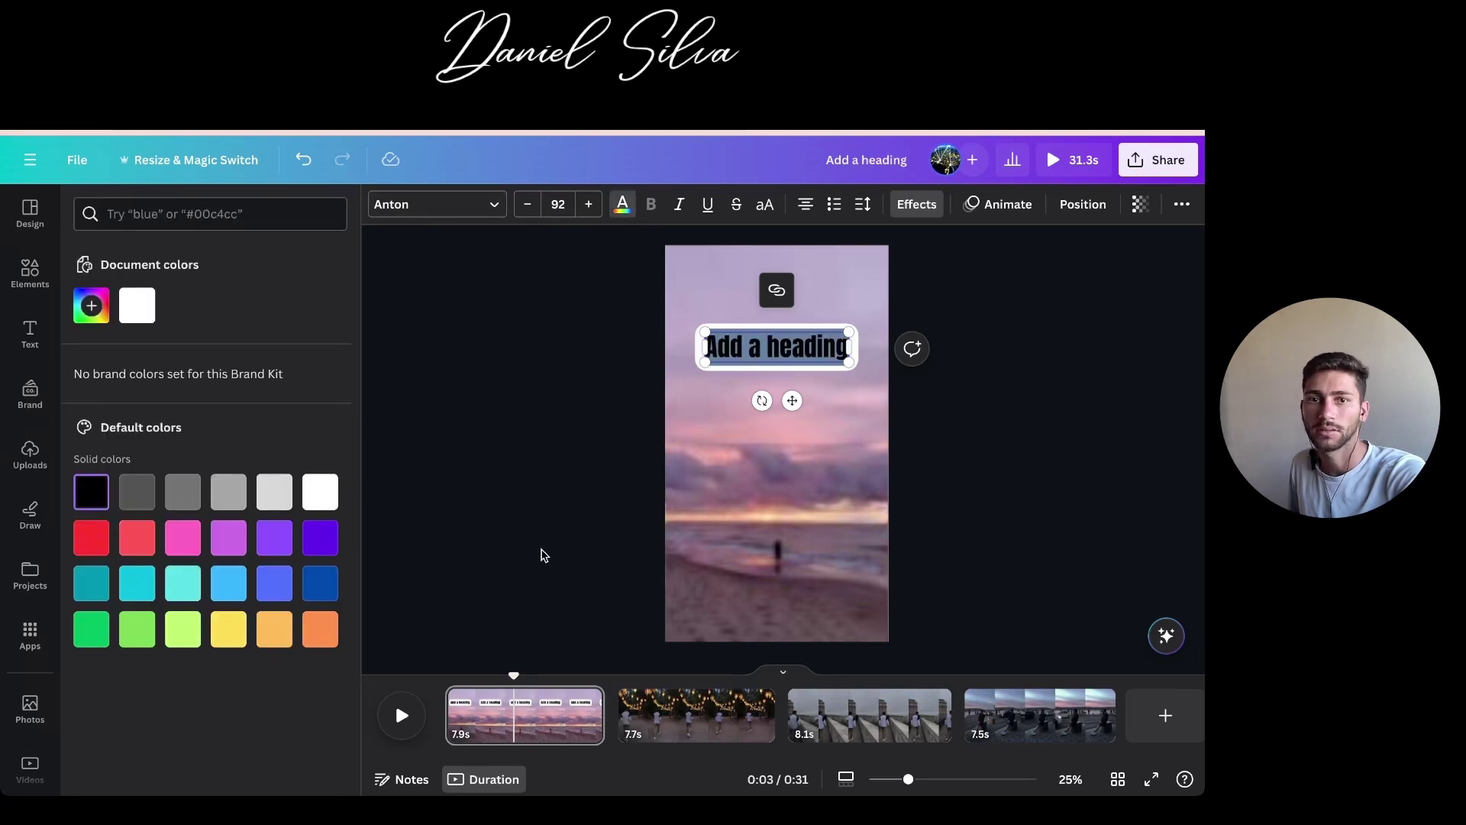
Replace the heading's text with "head1"
left_click(661, 515)
left_click(684, 430)
left_click(714, 340)
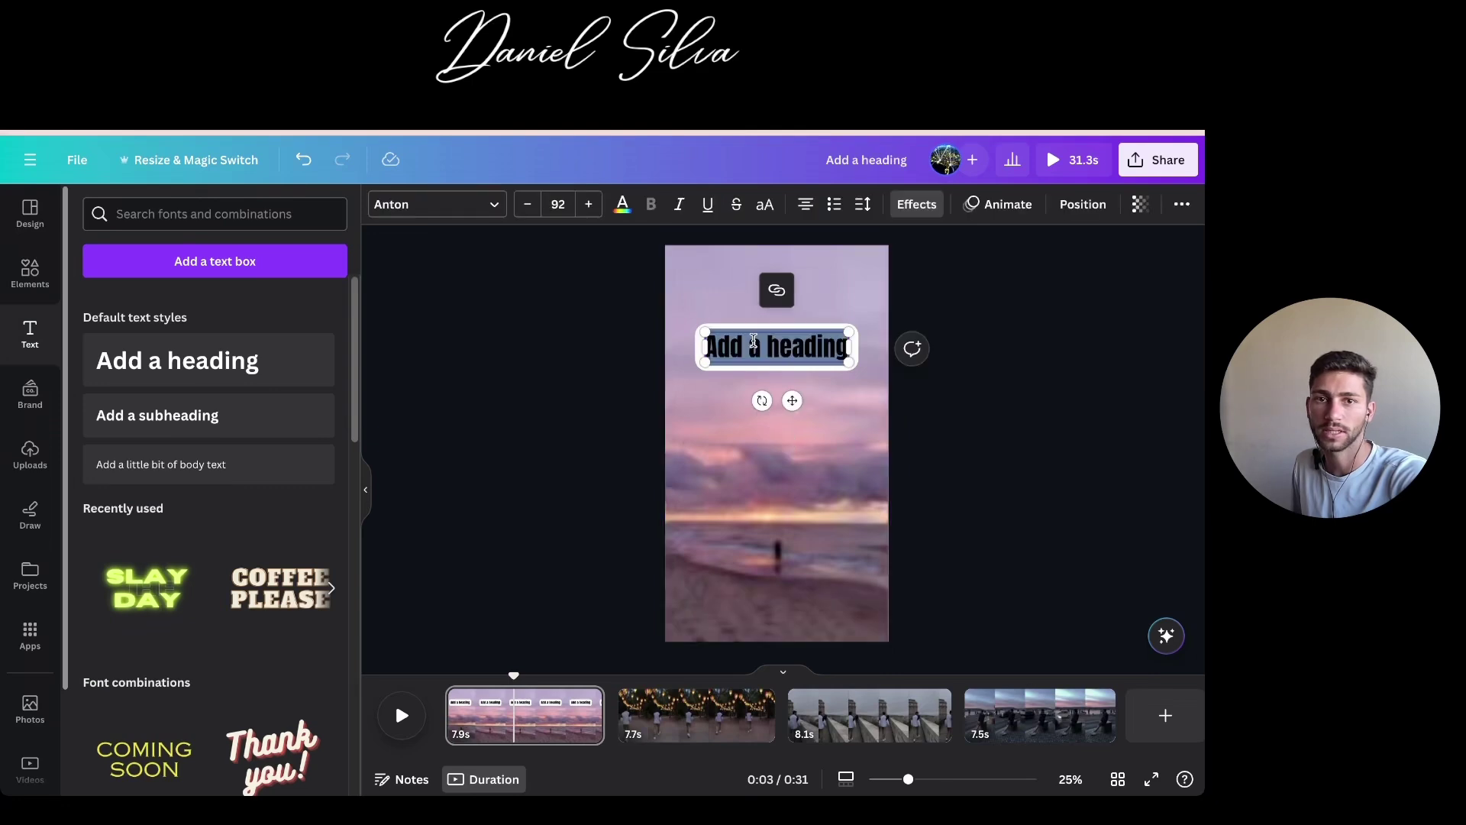
type("headt")
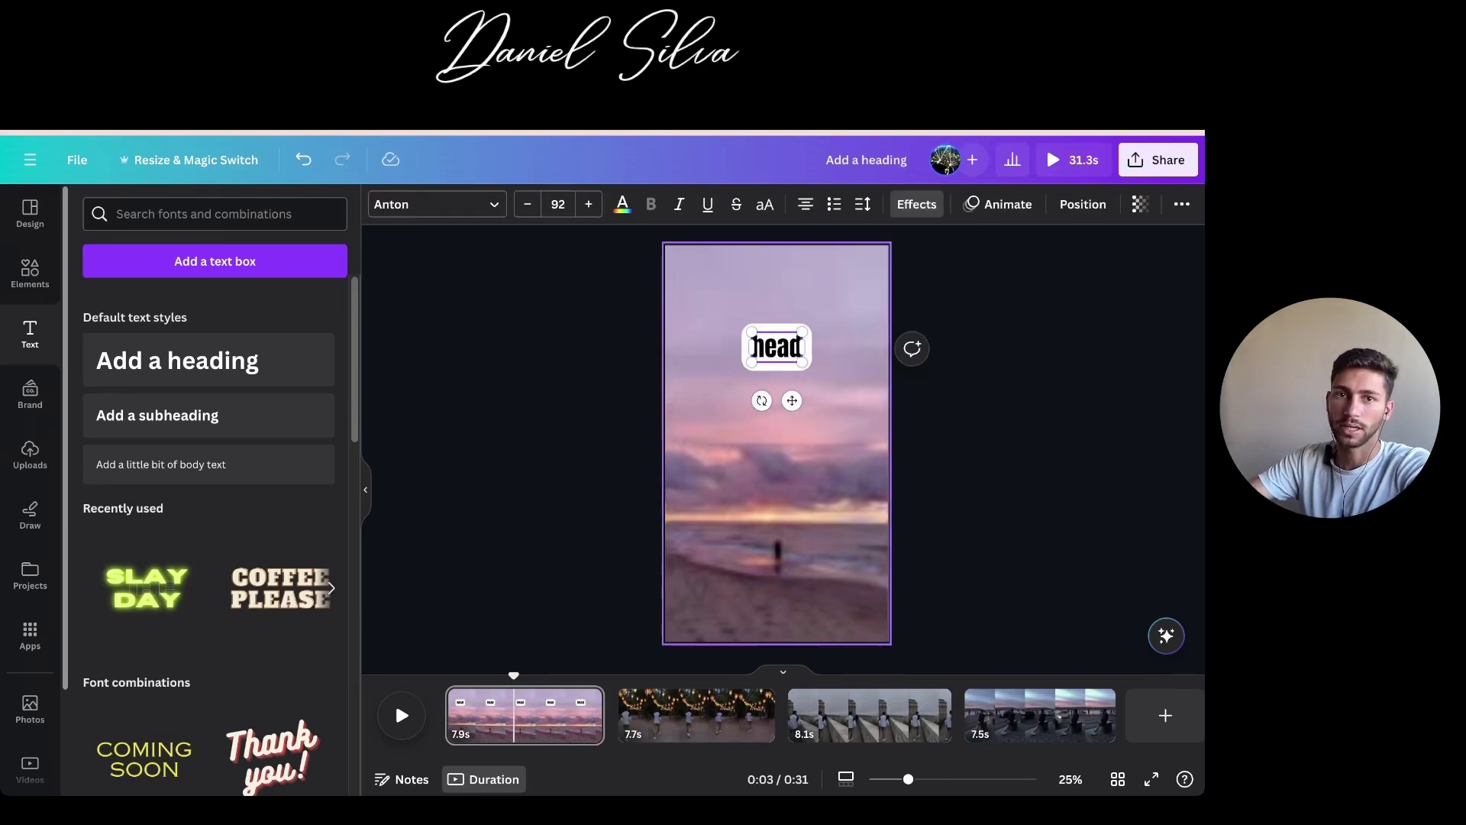
left_click(788, 475)
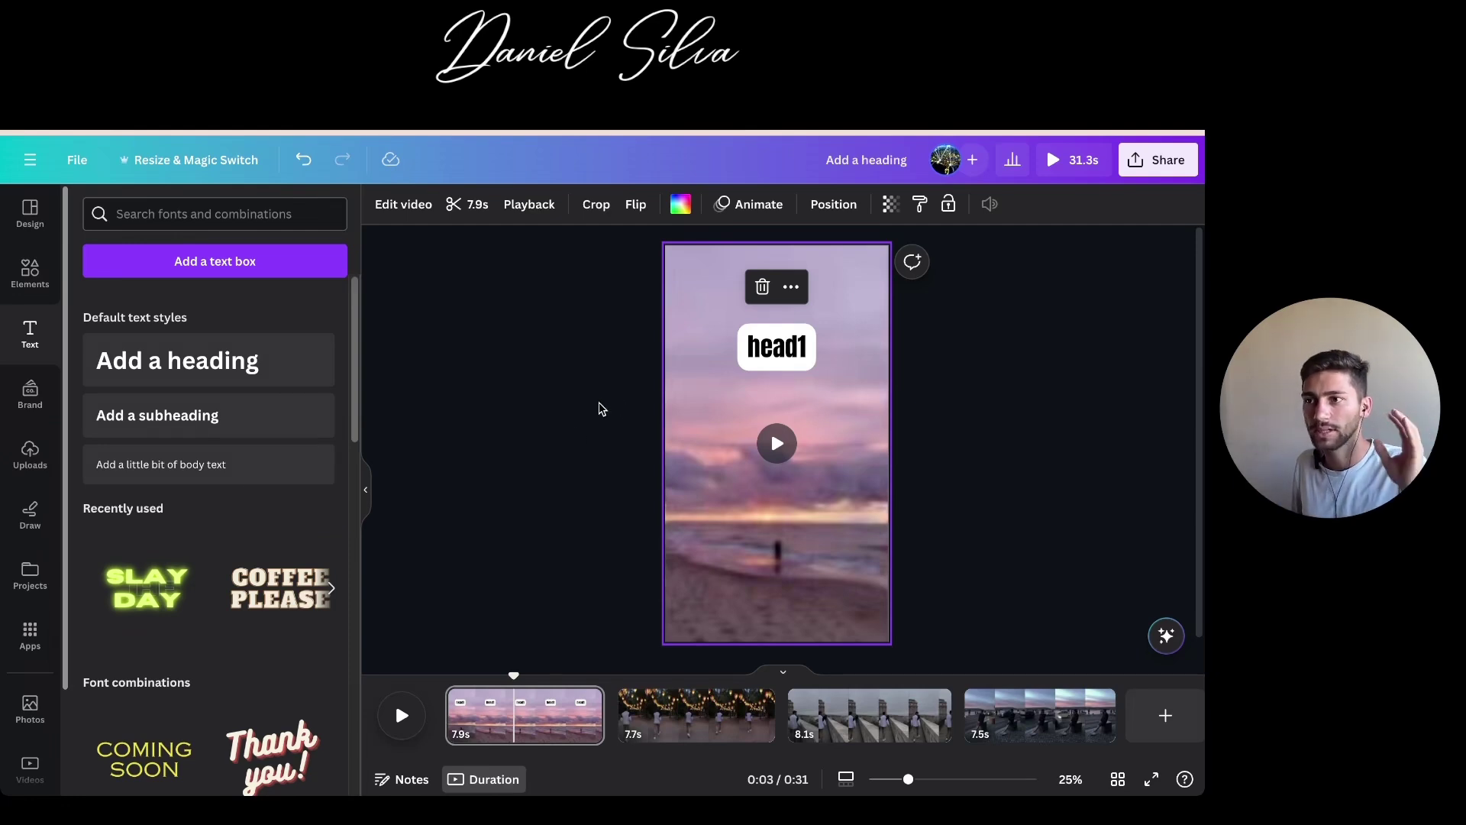
left_click(776, 348)
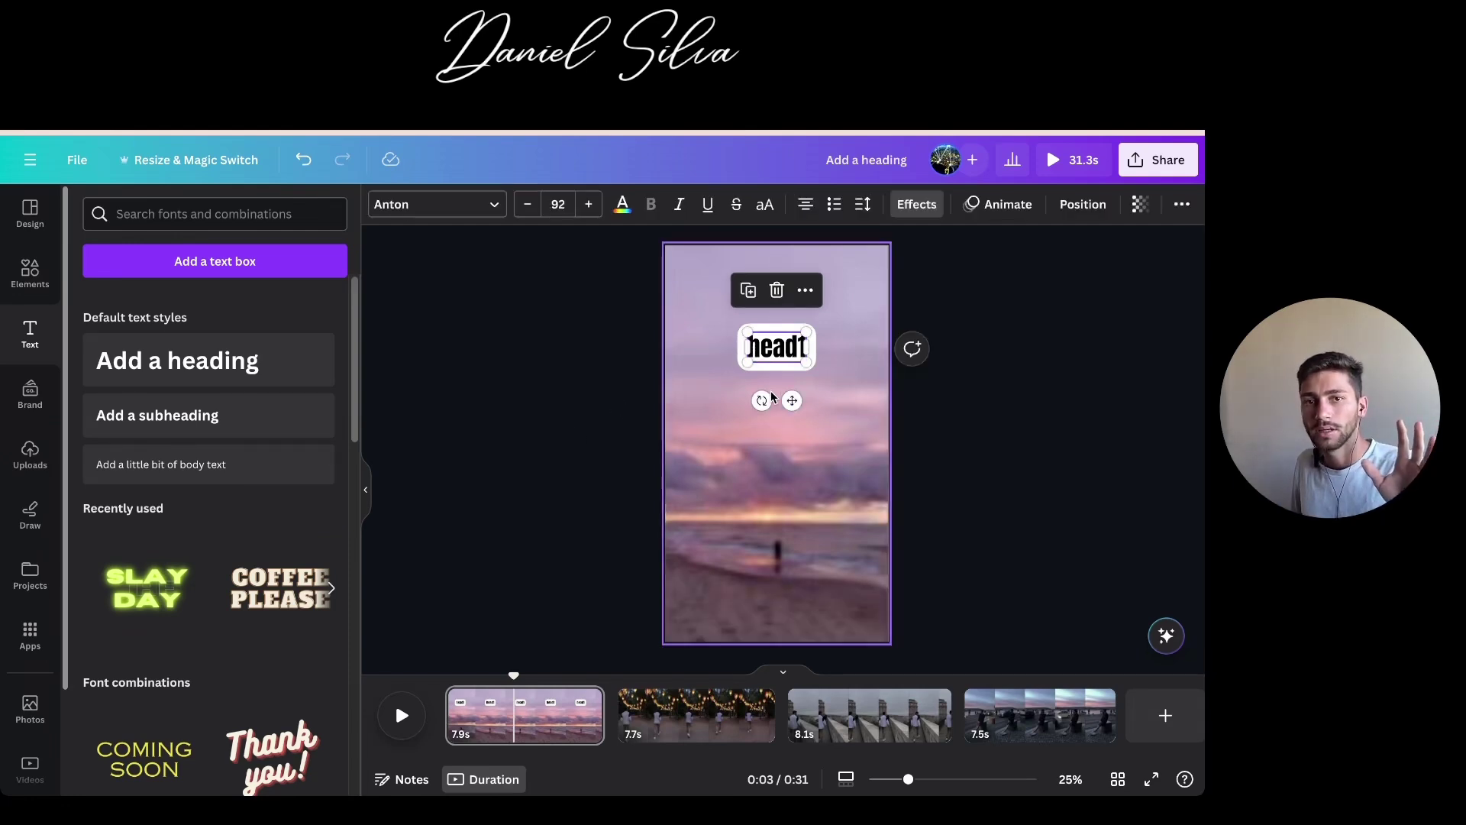
left_click(718, 393)
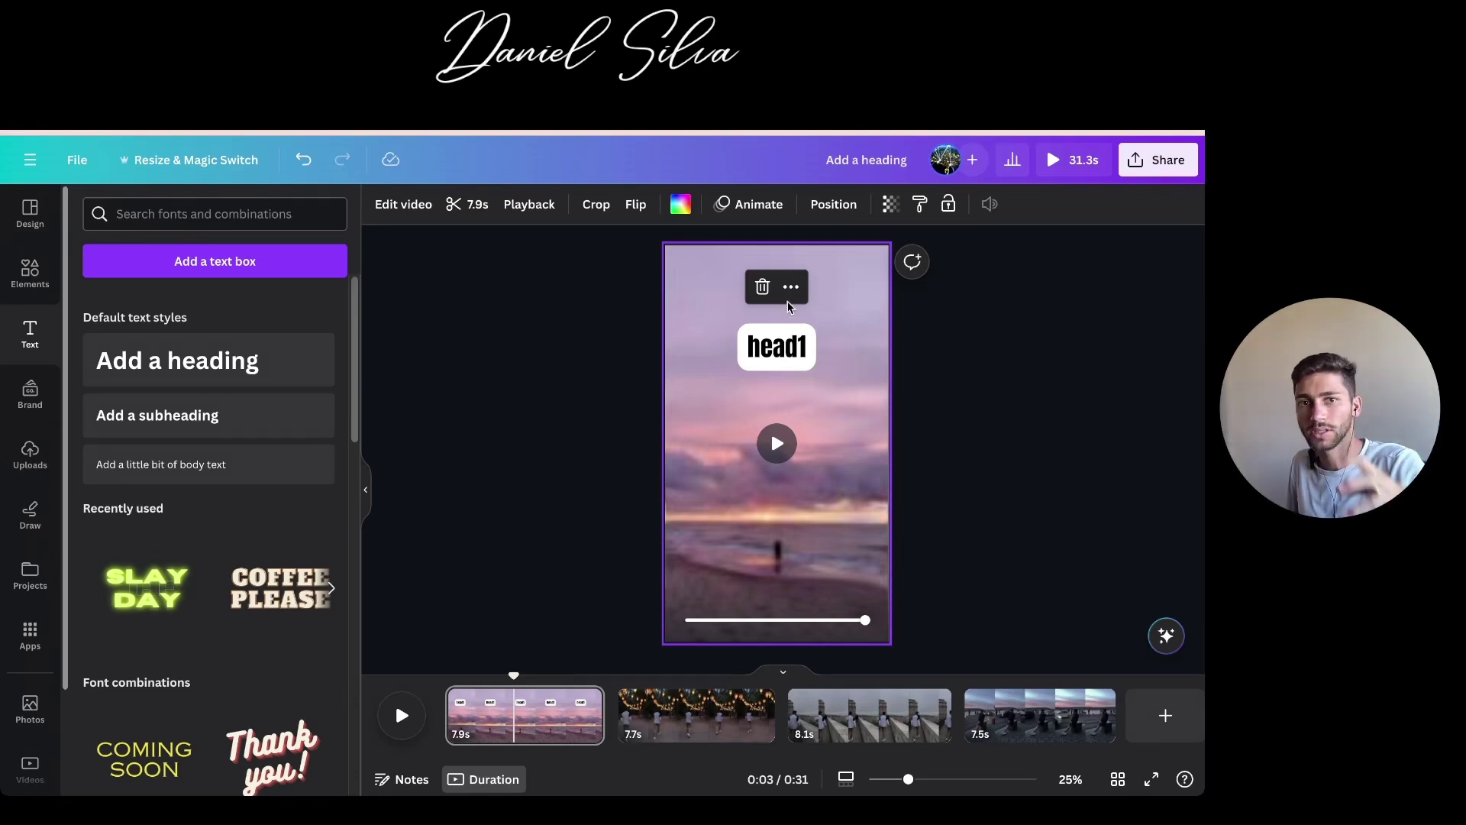
left_click(772, 362)
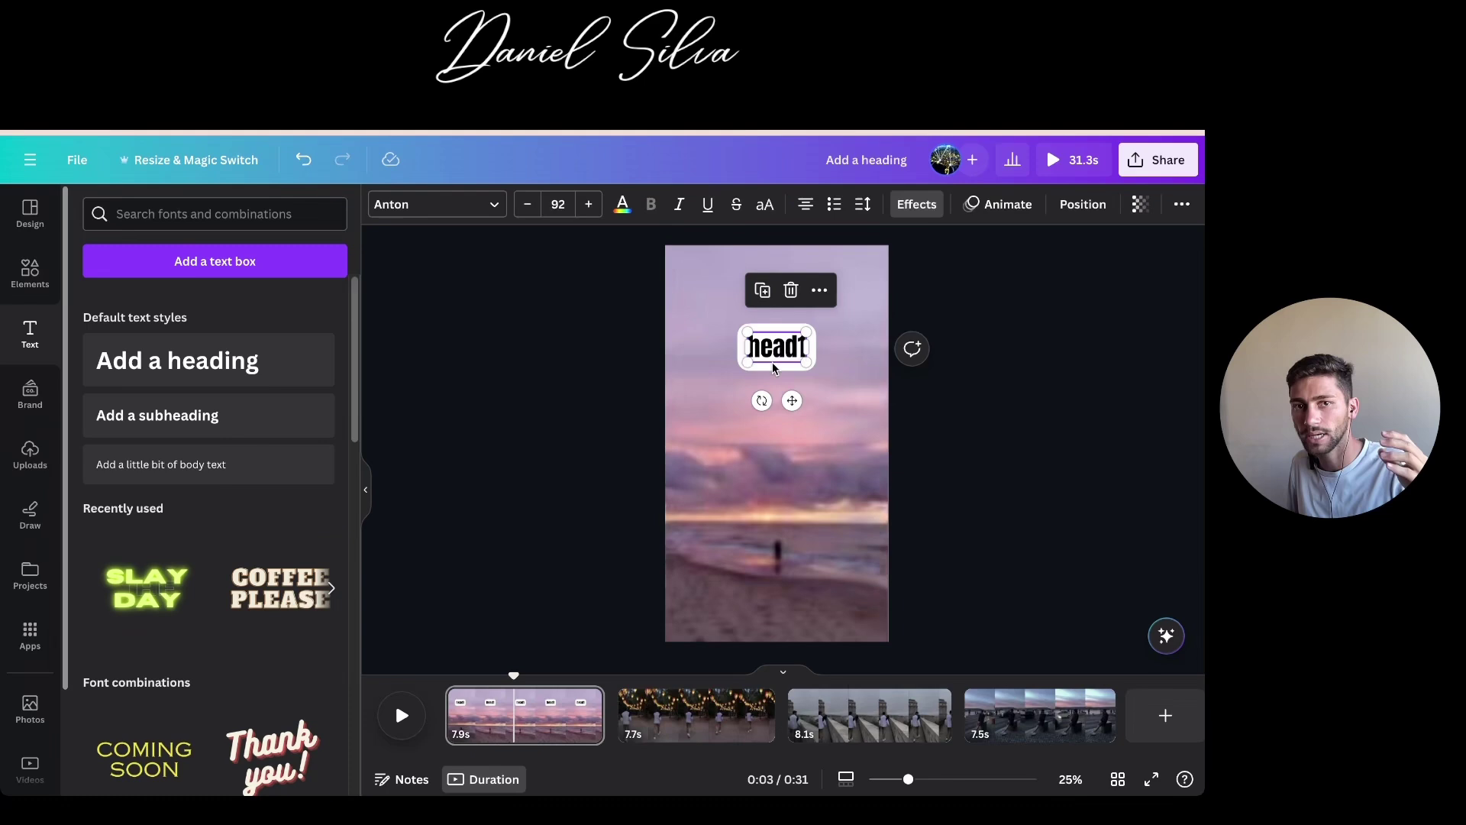
left_click(742, 393)
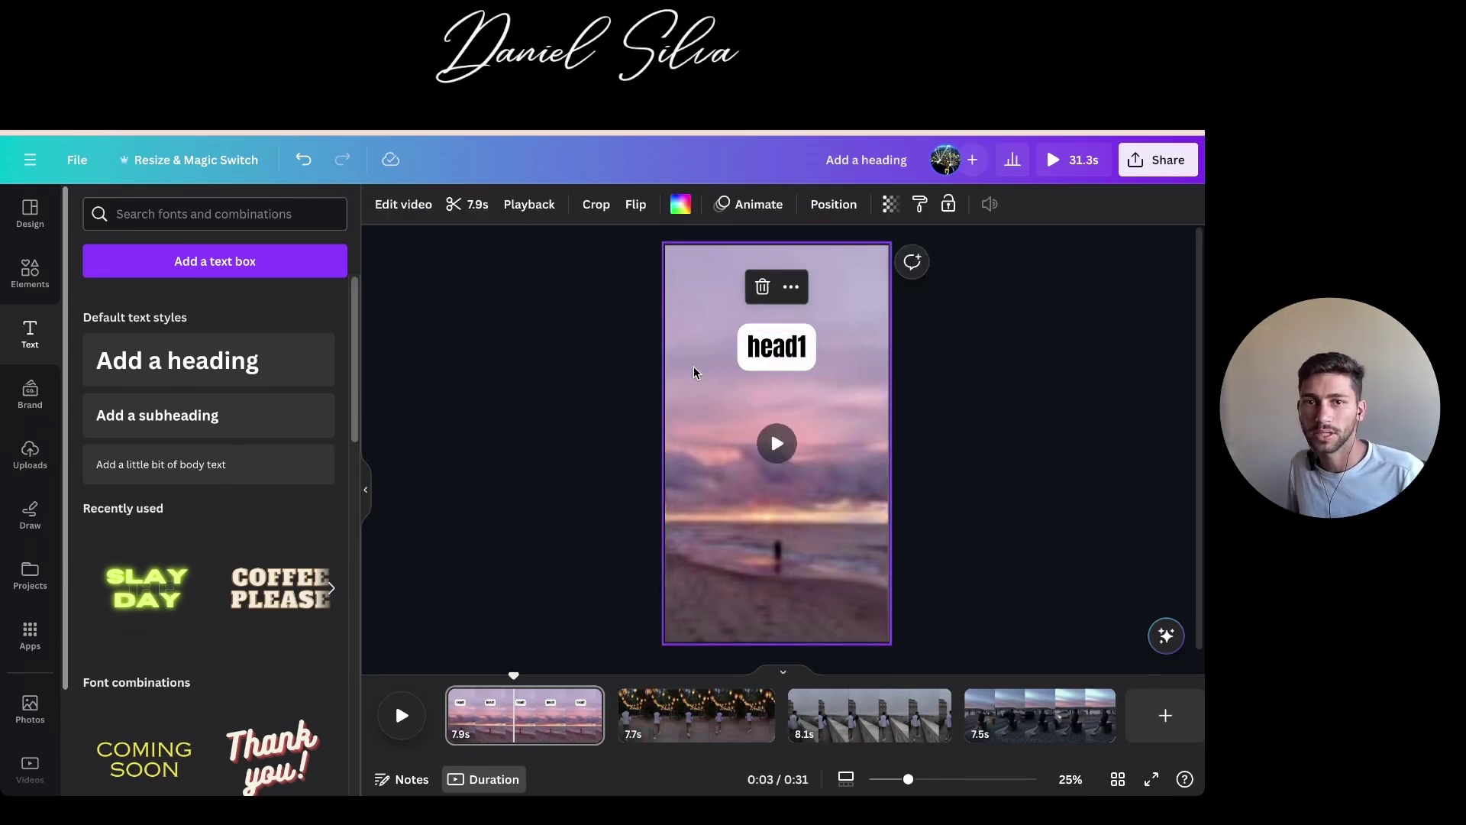
Duplicate the "head1" label and place the copy directly below it in the lower part of the page
left_click(752, 359)
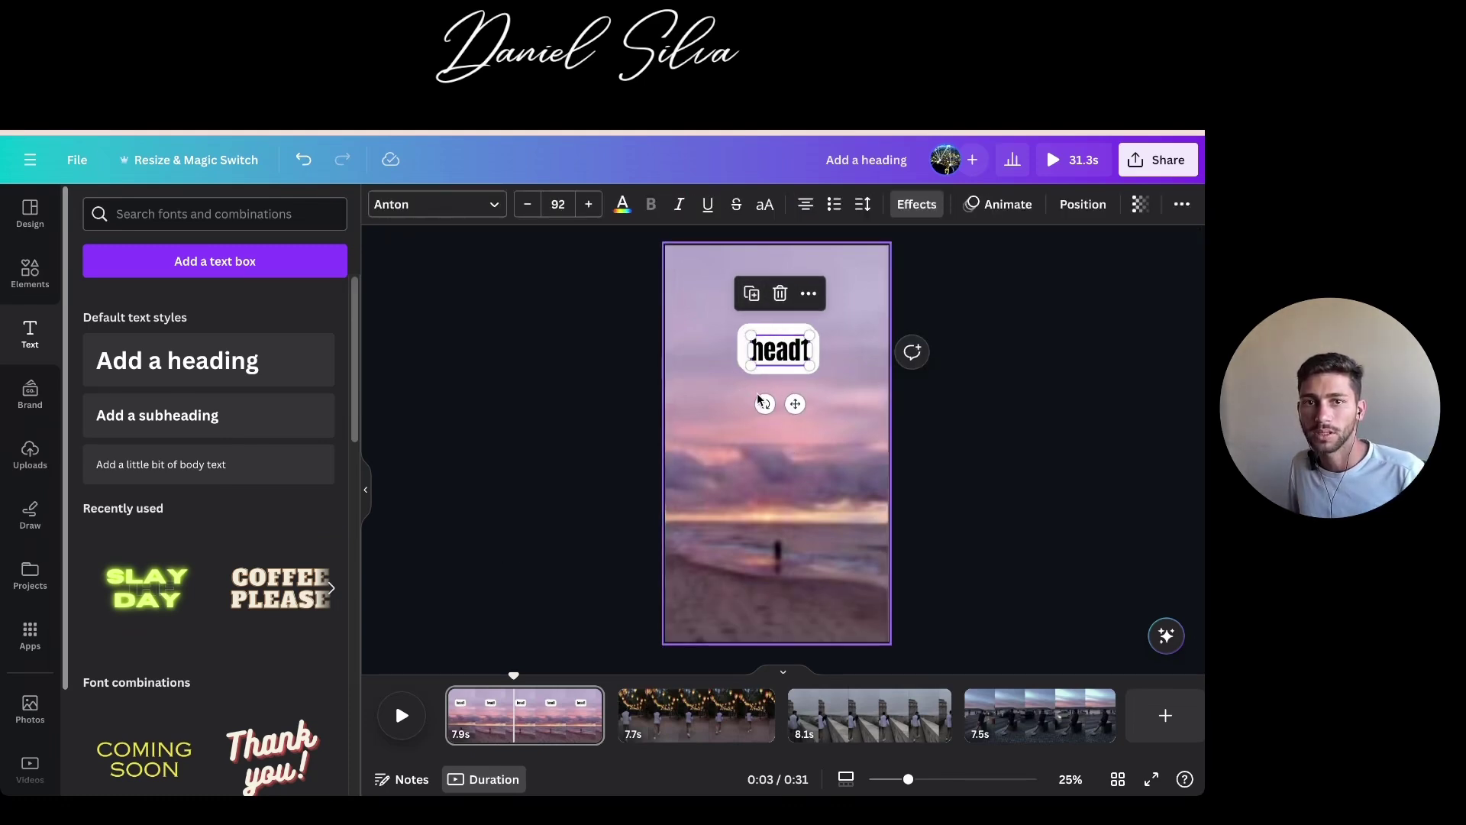
left_click(751, 292)
left_click_drag(766, 381, 765, 526)
Replace the copied label's text with "leia descrição"
double_click(763, 524)
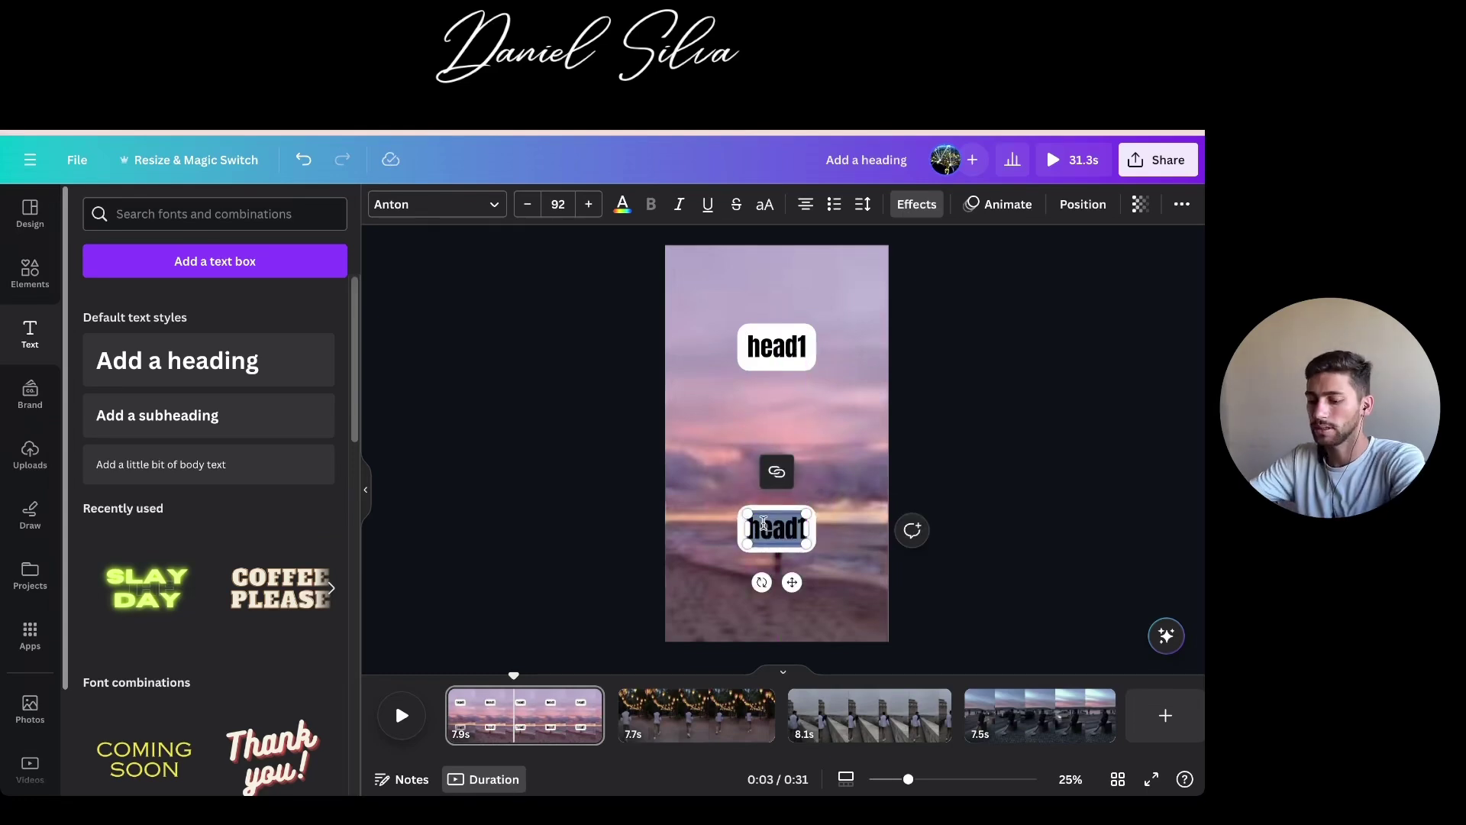
type("Ideia descri")
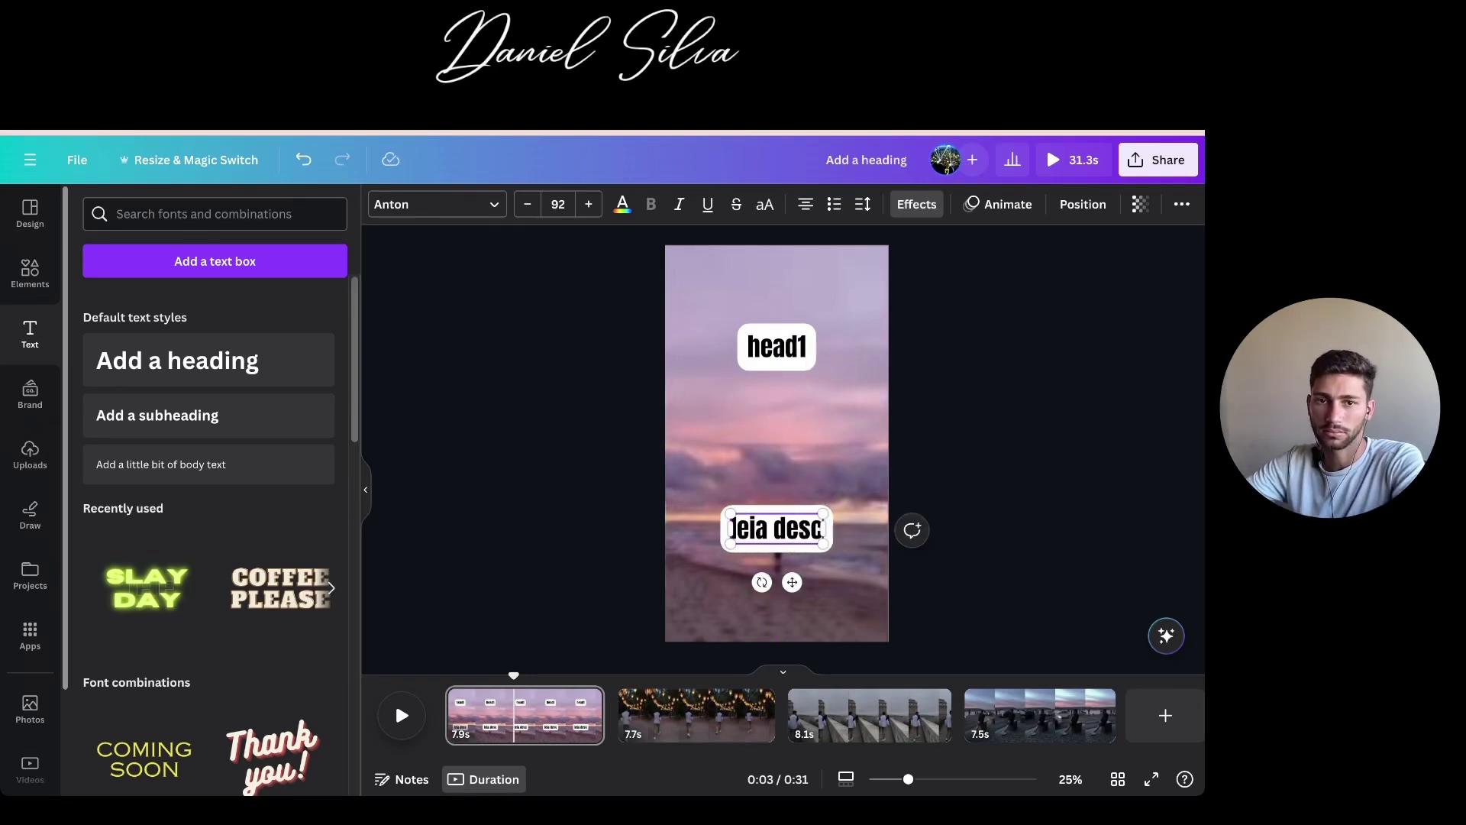
type("ção")
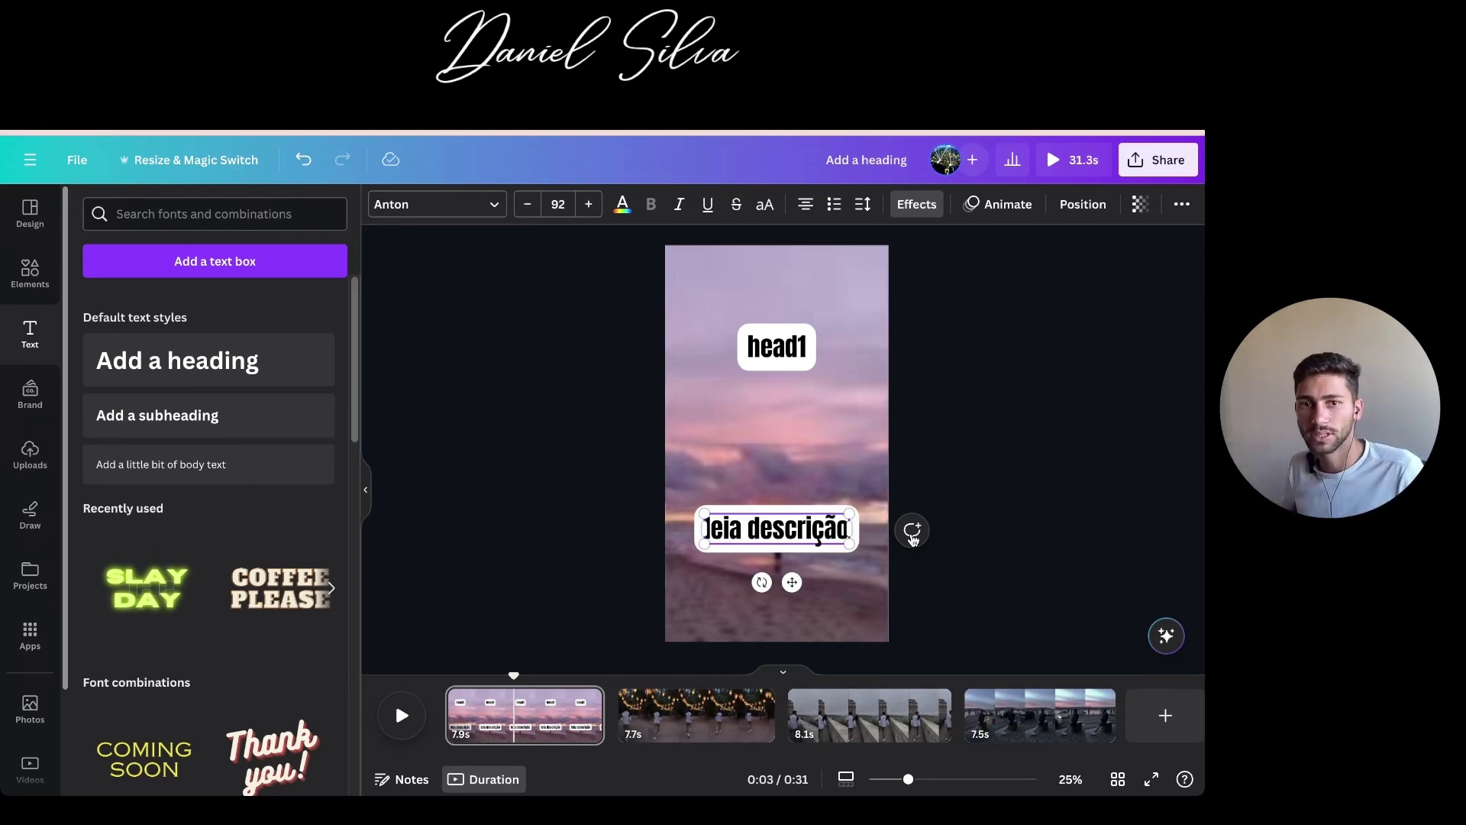
Shrink the "leia descrição" label to font size 64.6 and shift it slightly toward the page's center
left_click_drag(854, 512, 808, 525)
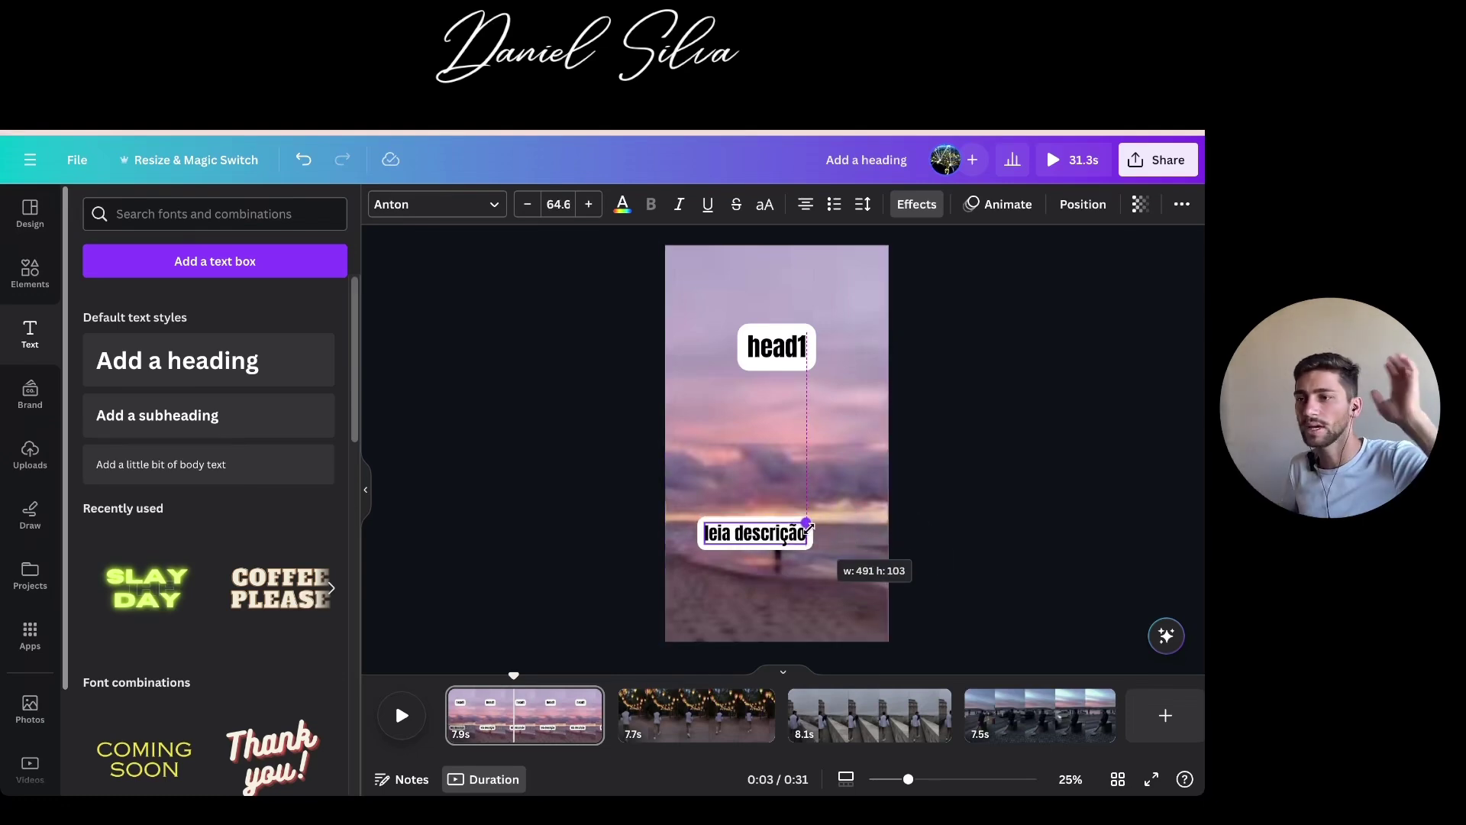
double_click(794, 533)
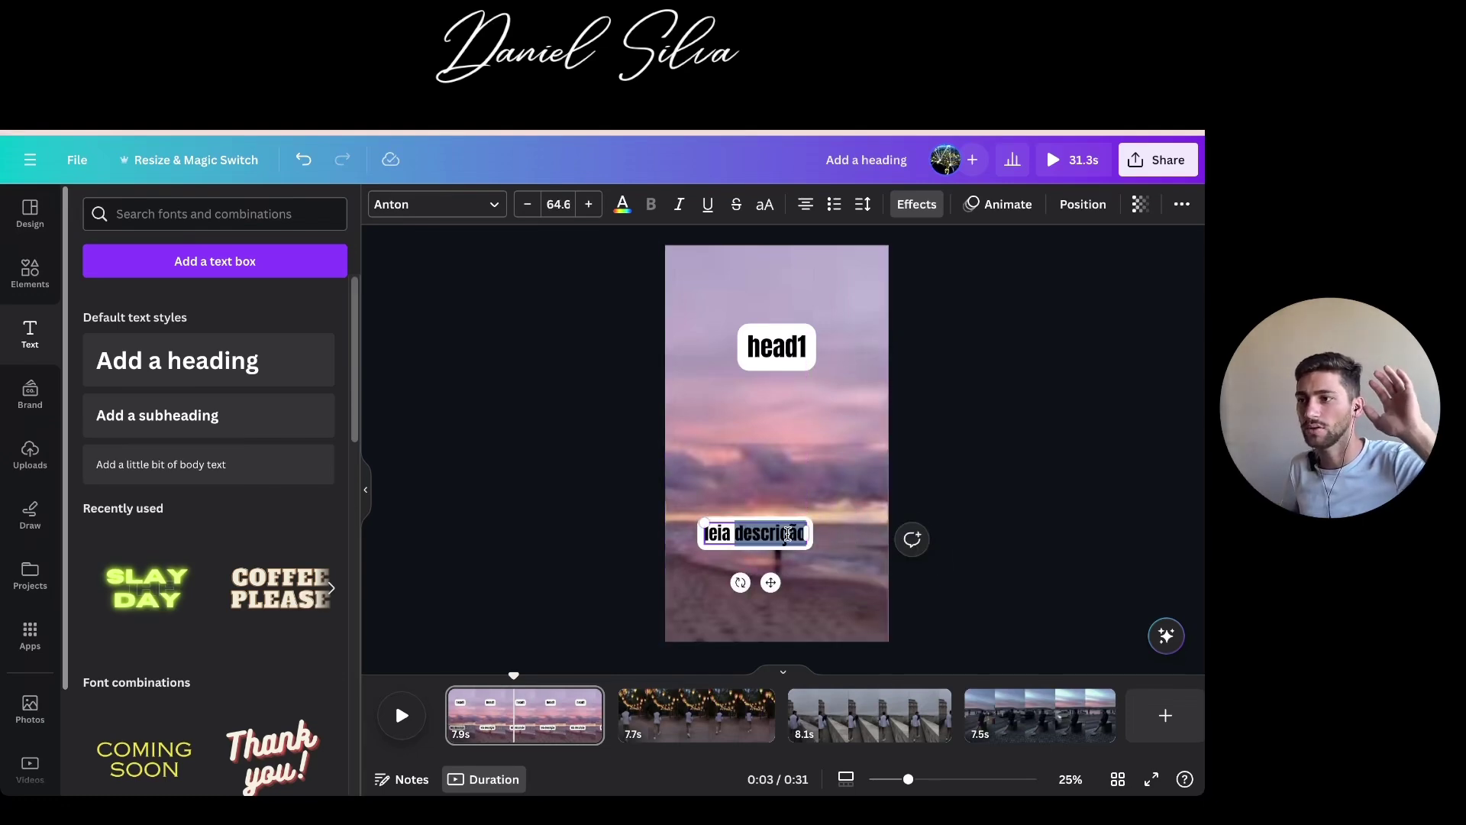
left_click(811, 501)
mouse_move(802, 531)
left_mouse_down()
mouse_move(804, 505)
mouse_move(813, 526)
left_mouse_up()
double_click(801, 522)
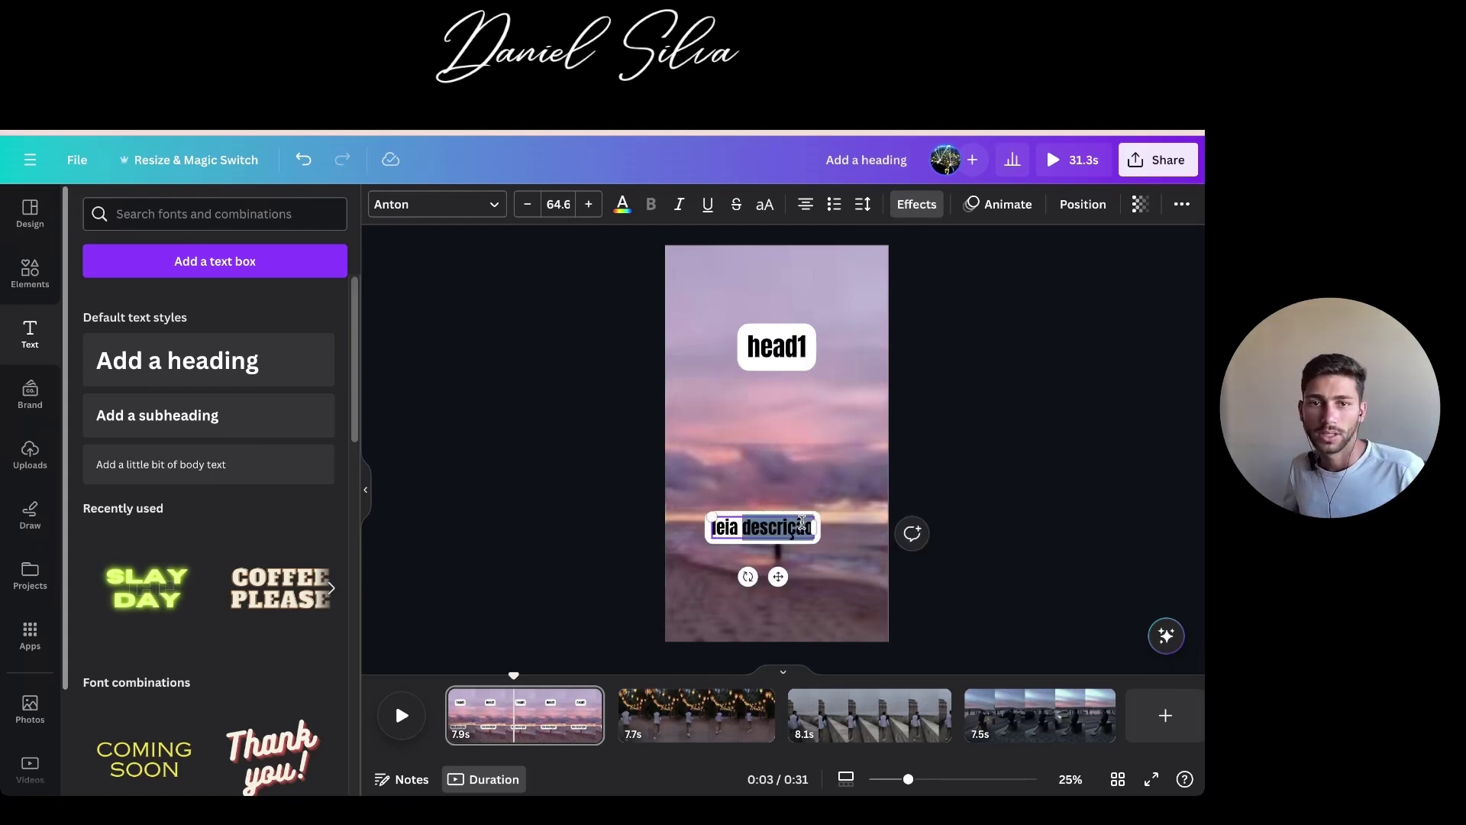
triple_click(802, 523)
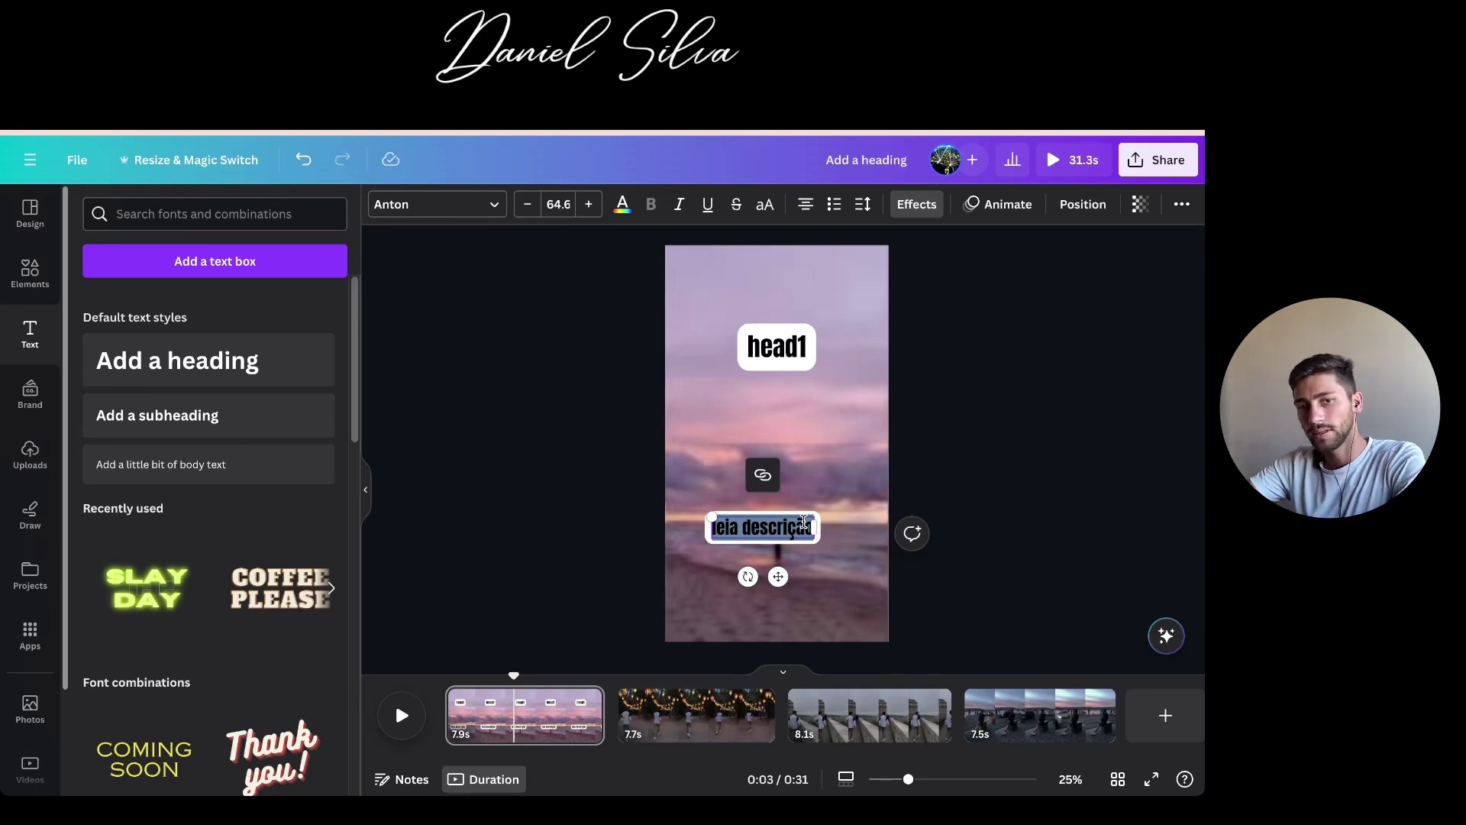
type("aco")
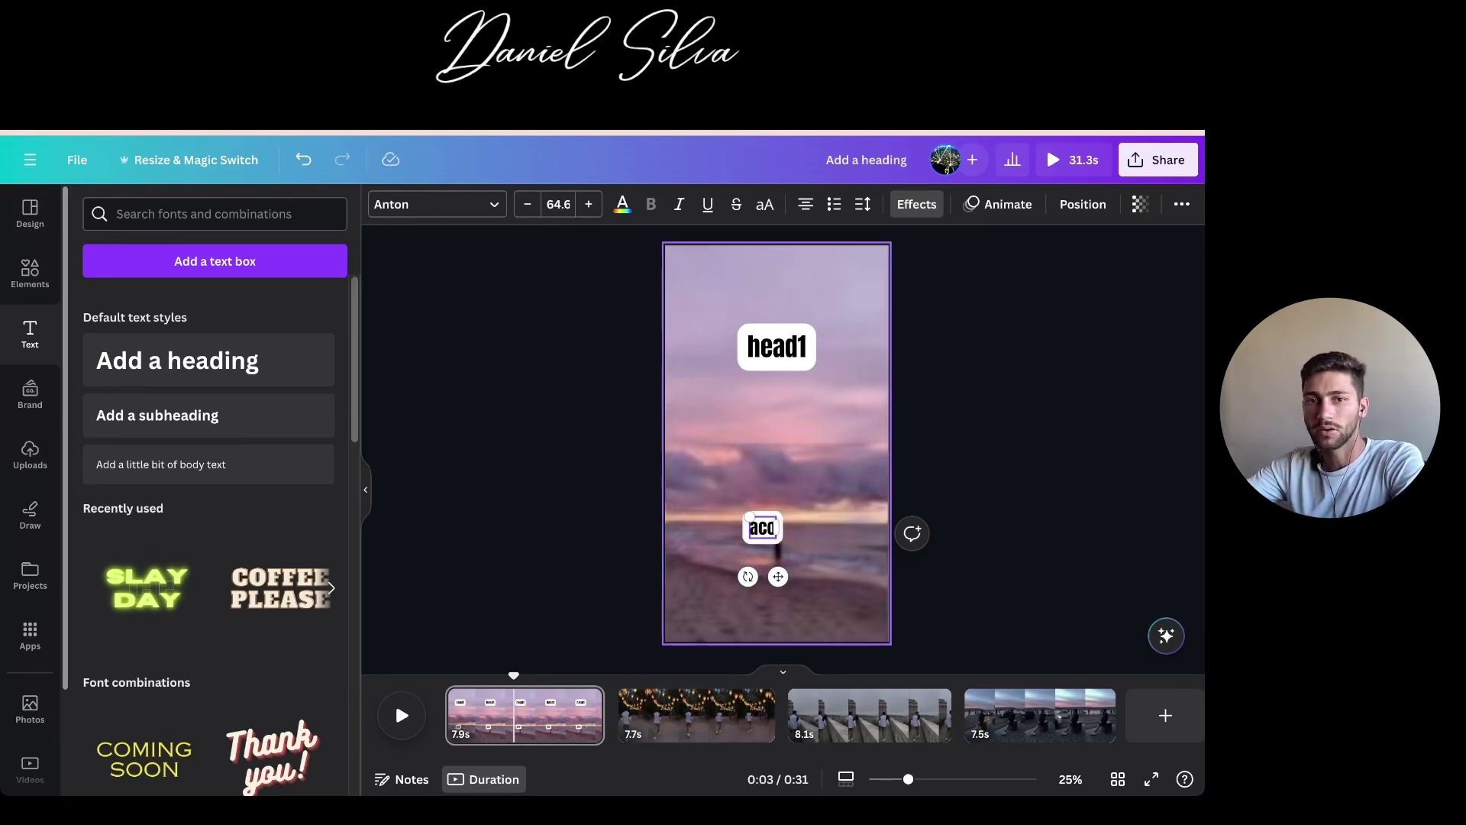
type("mpanhe para mais")
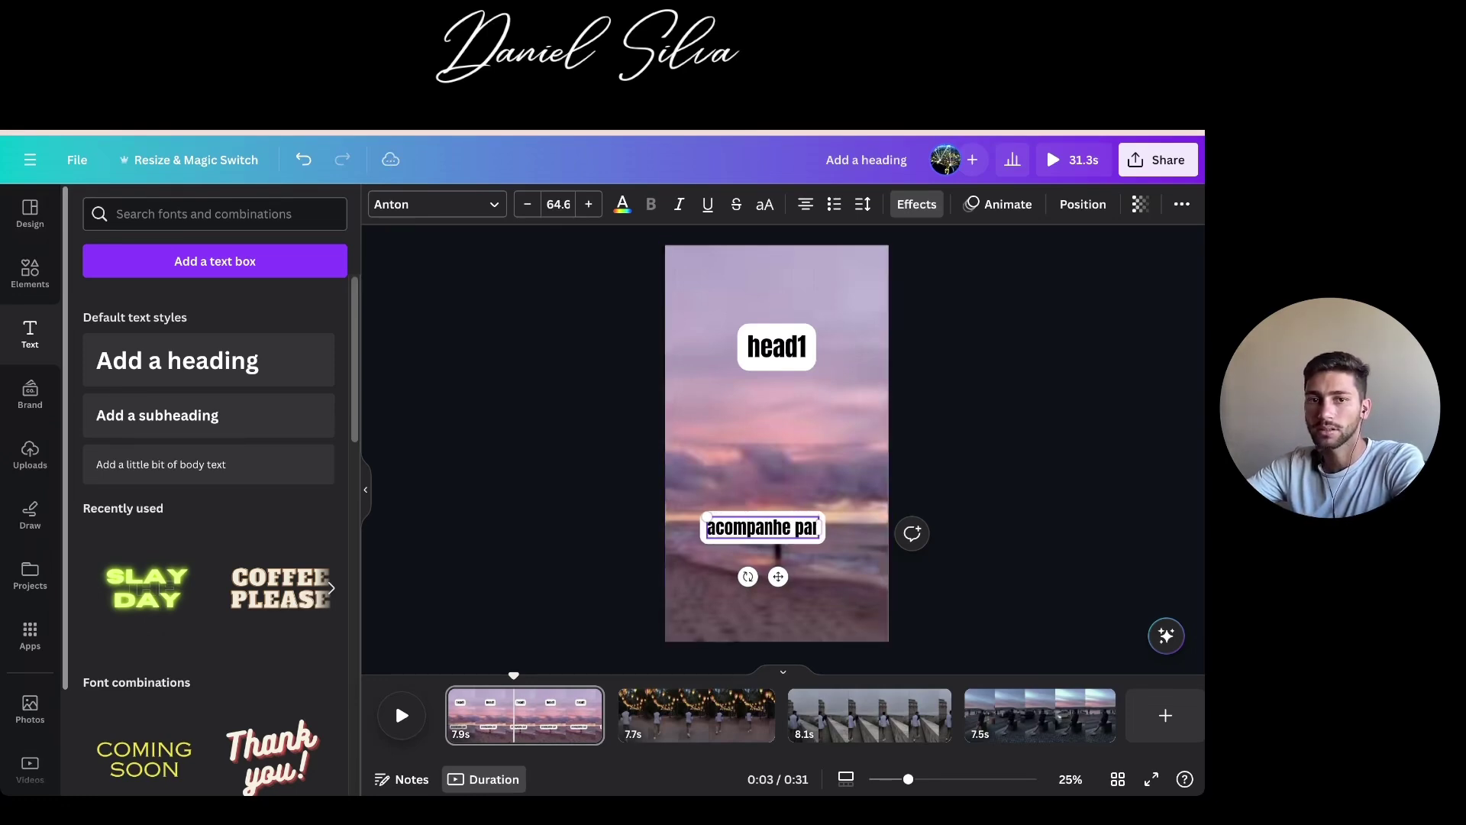
key("BackSpace")
key("BackSpace")
key("BackSpace")
key("BackSpace")
key("BackSpace")
key("BackSpace")
key("BackSpace")
key("BackSpace")
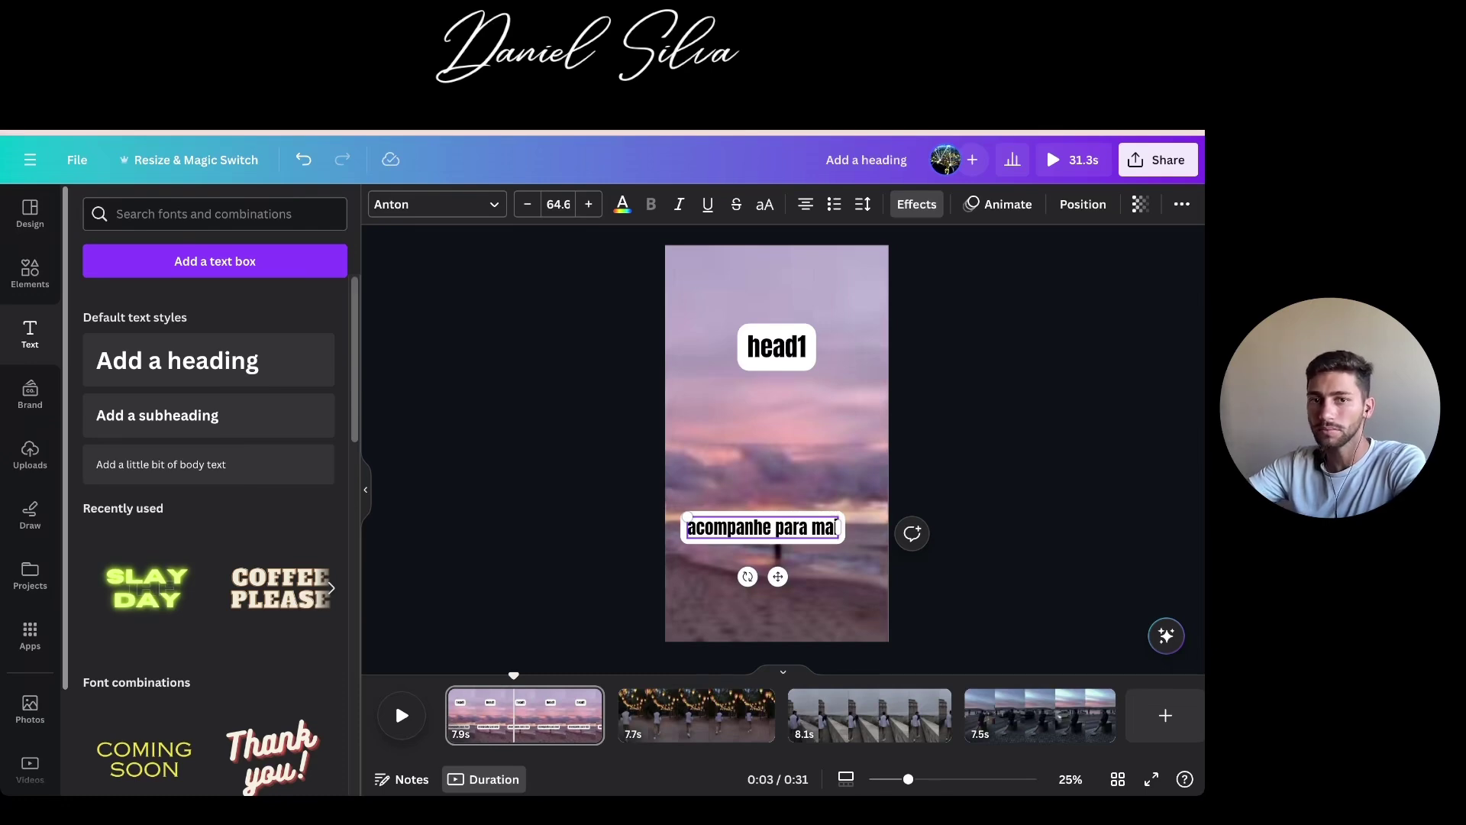
Replace the lower label's text with "leia a descrição"
key("ctrl+a")
type("leia a desc")
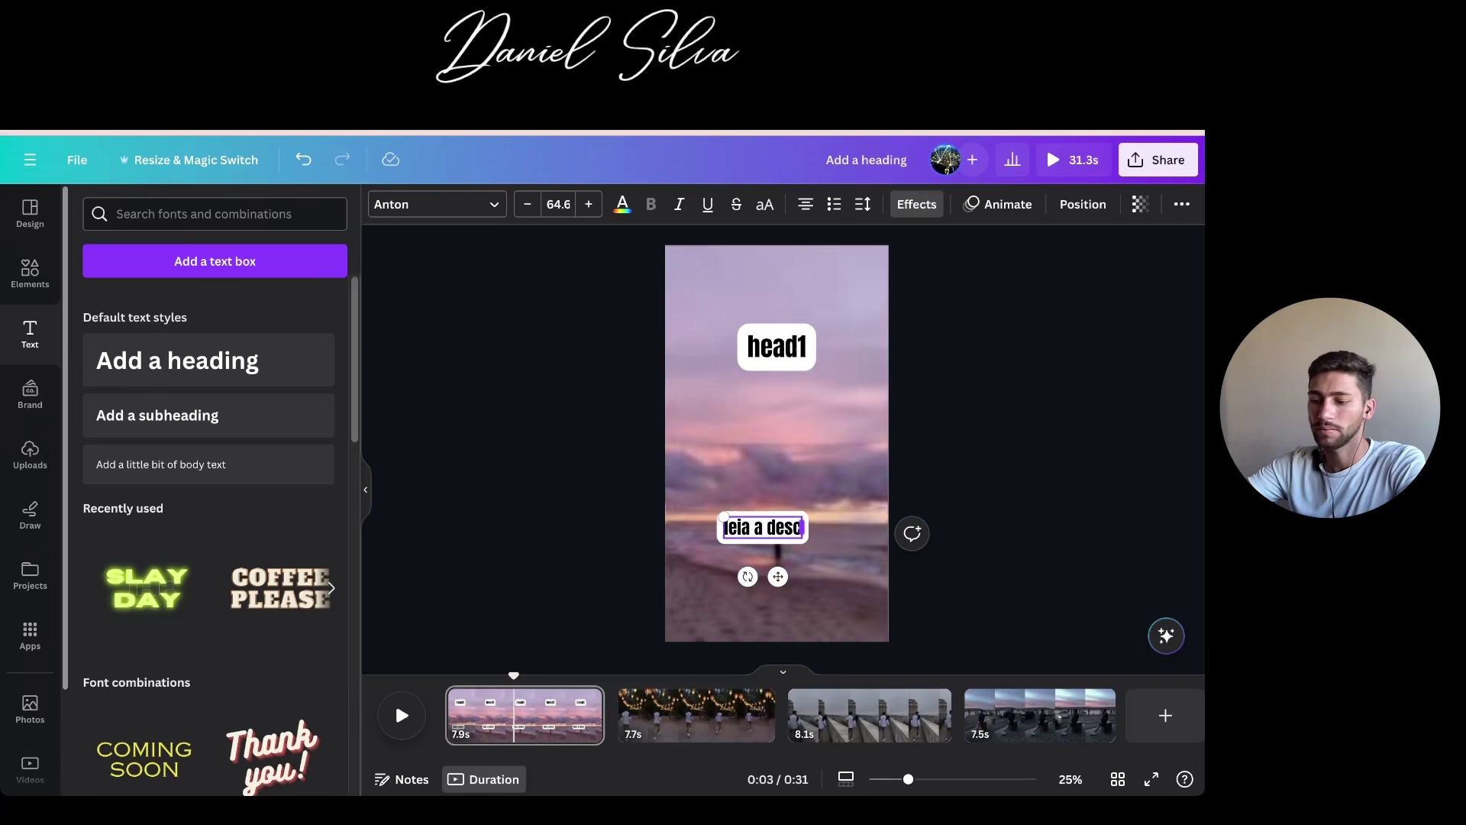
type("rição")
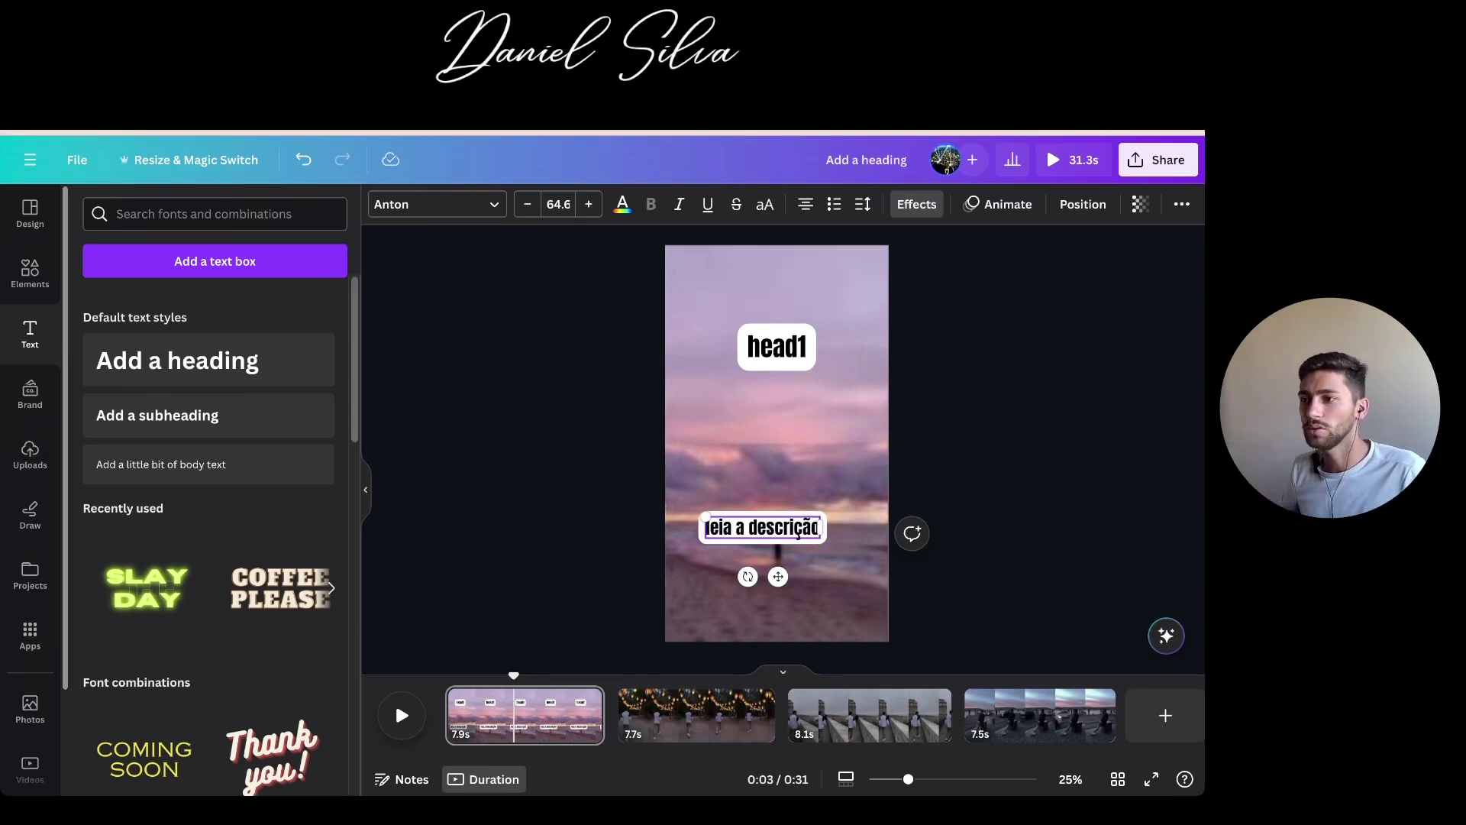
left_click(990, 522)
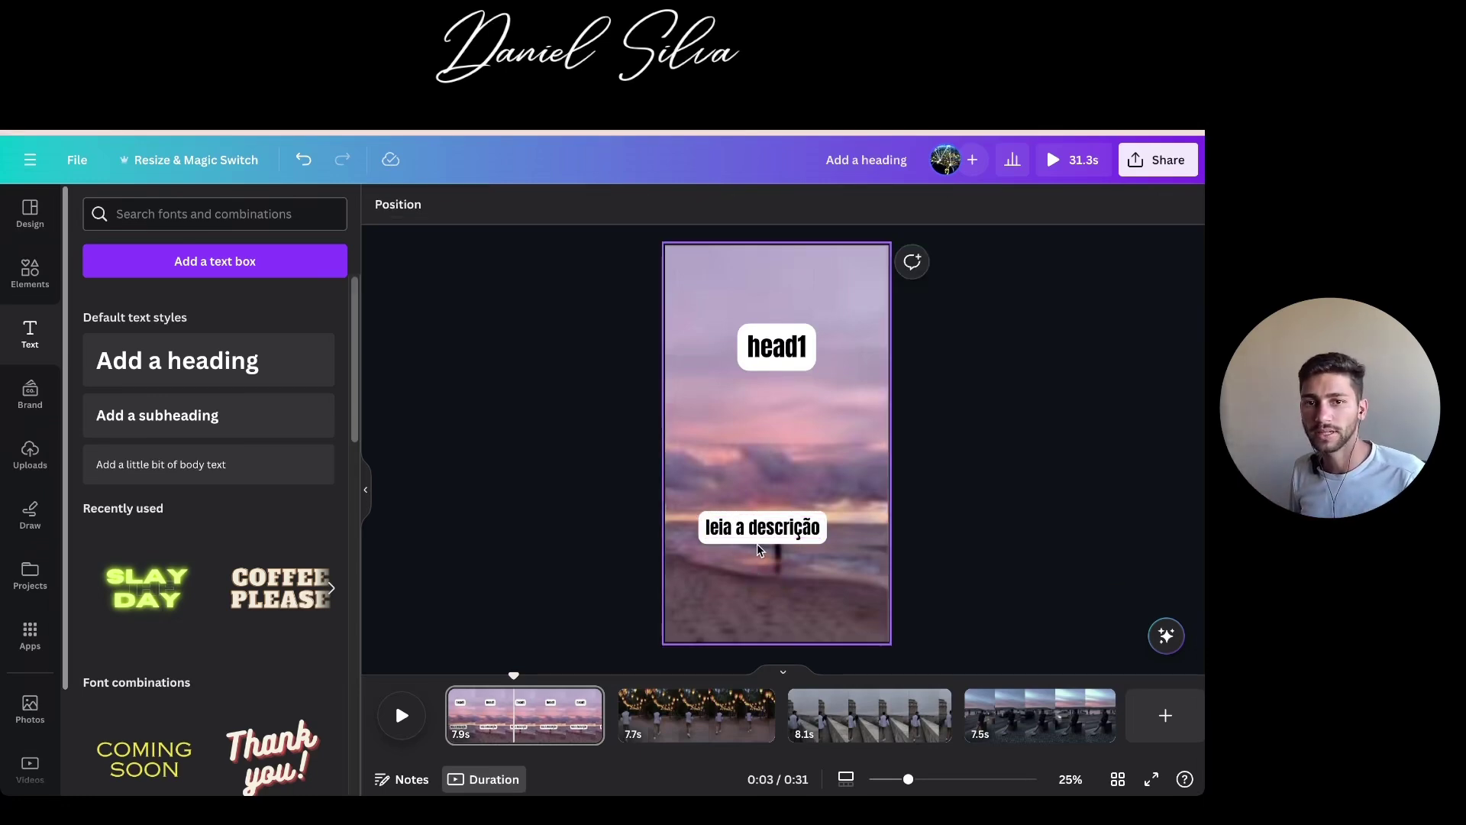
Show the timing of the "leia a descrição" label on page 1
left_click(764, 542)
right_click(777, 523)
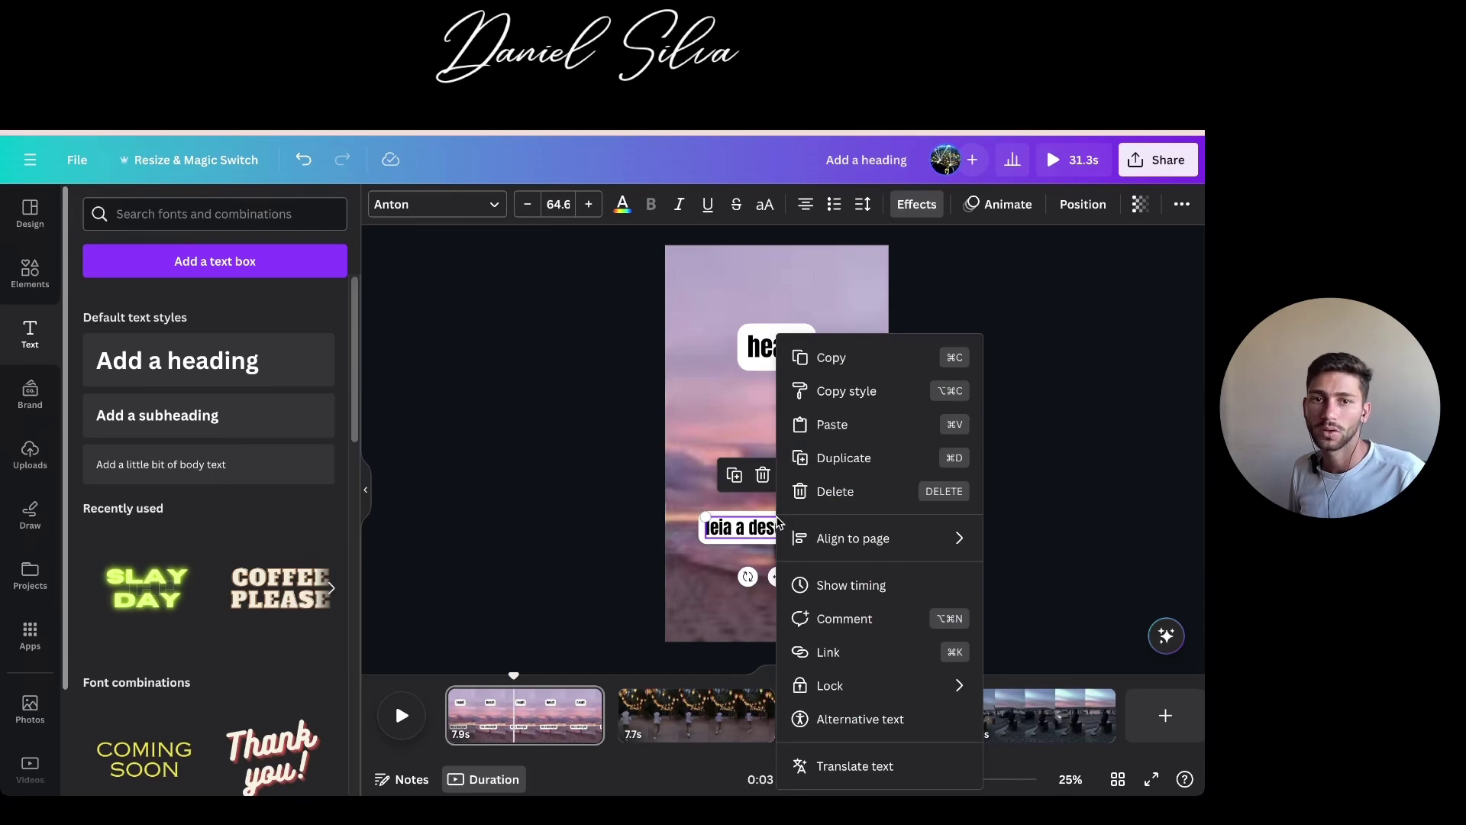
mouse_move(786, 530)
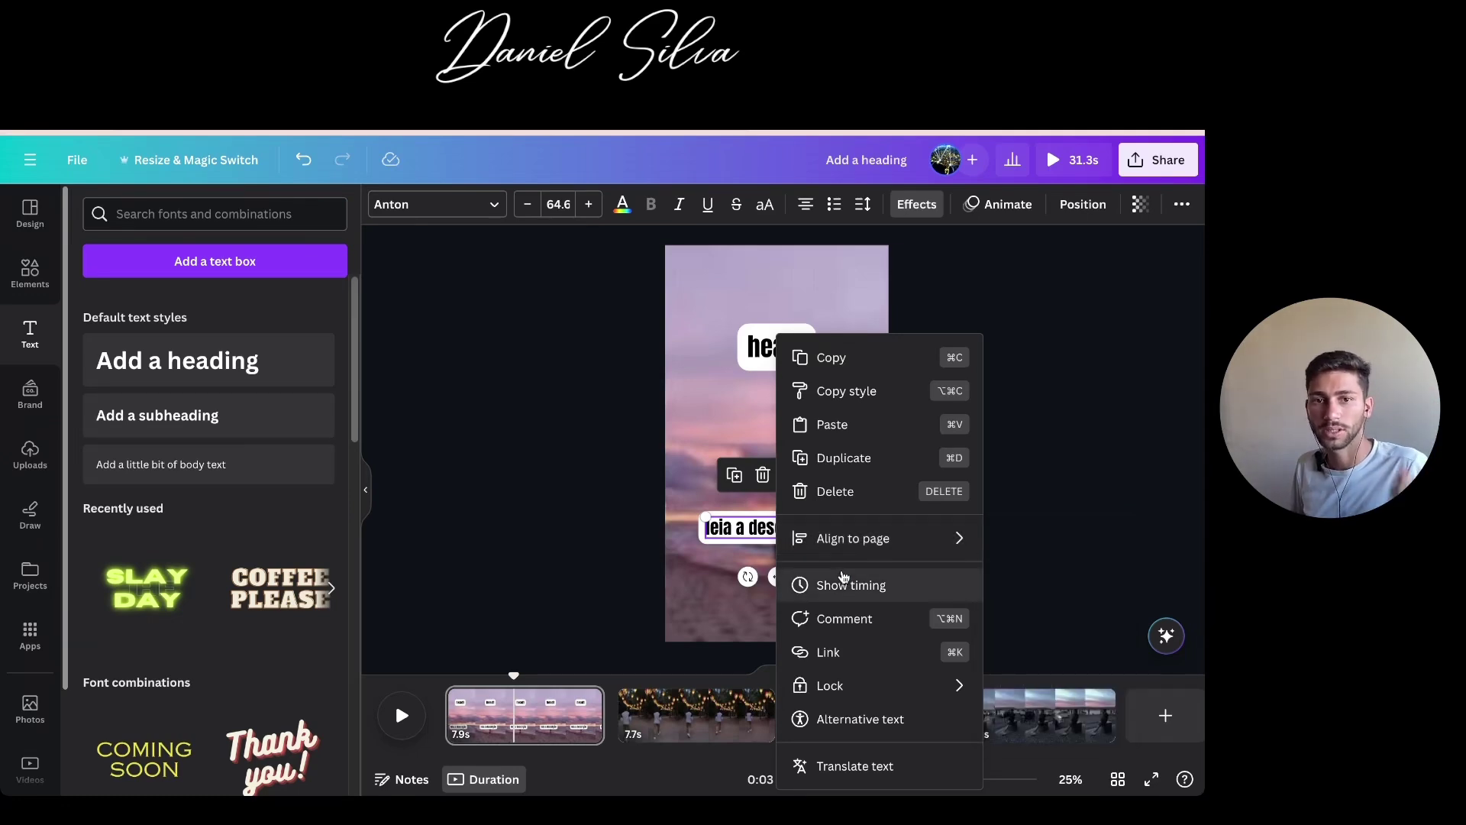
left_click(757, 541)
right_click(757, 539)
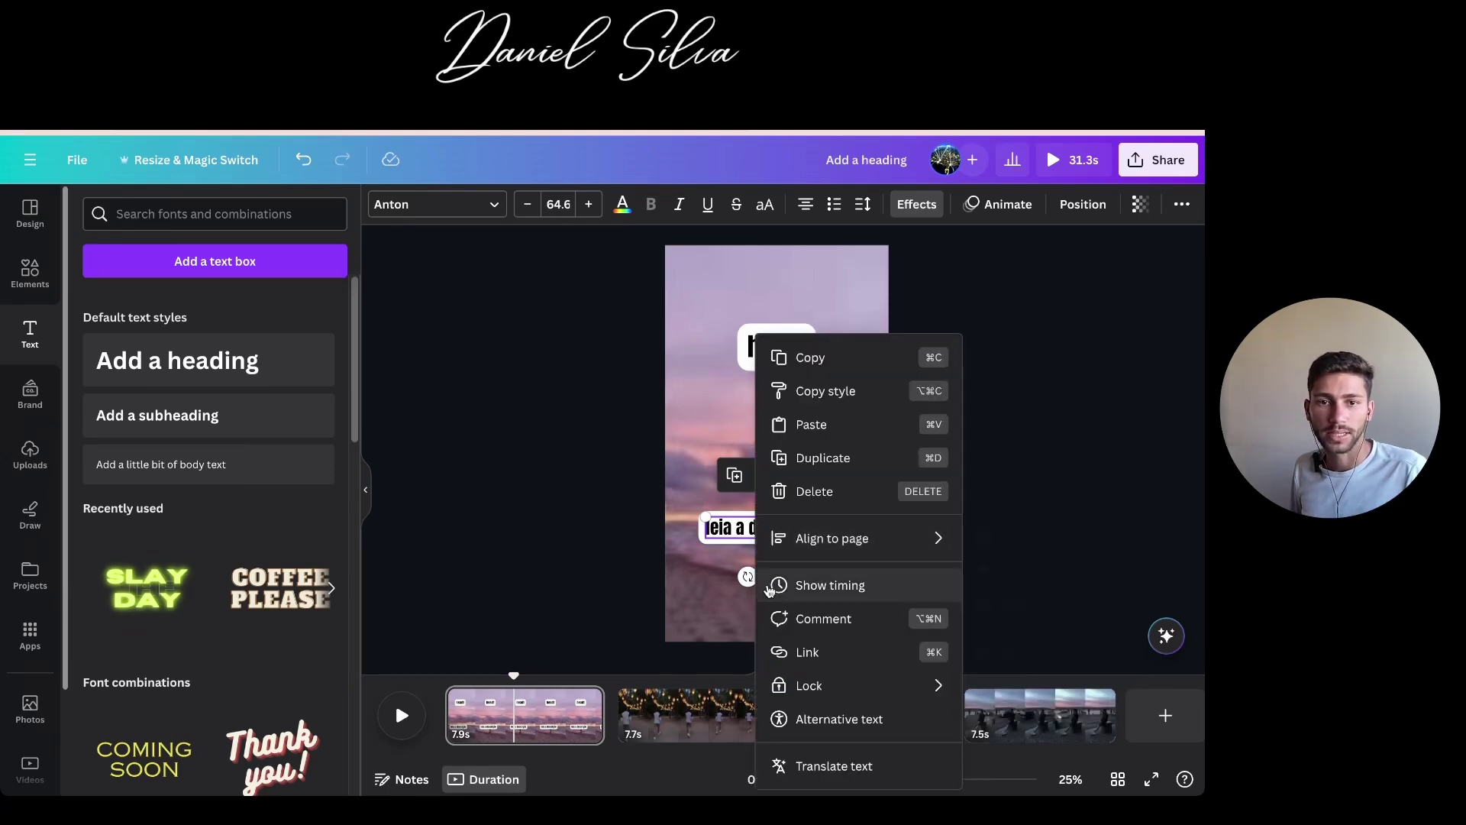
left_click(793, 594)
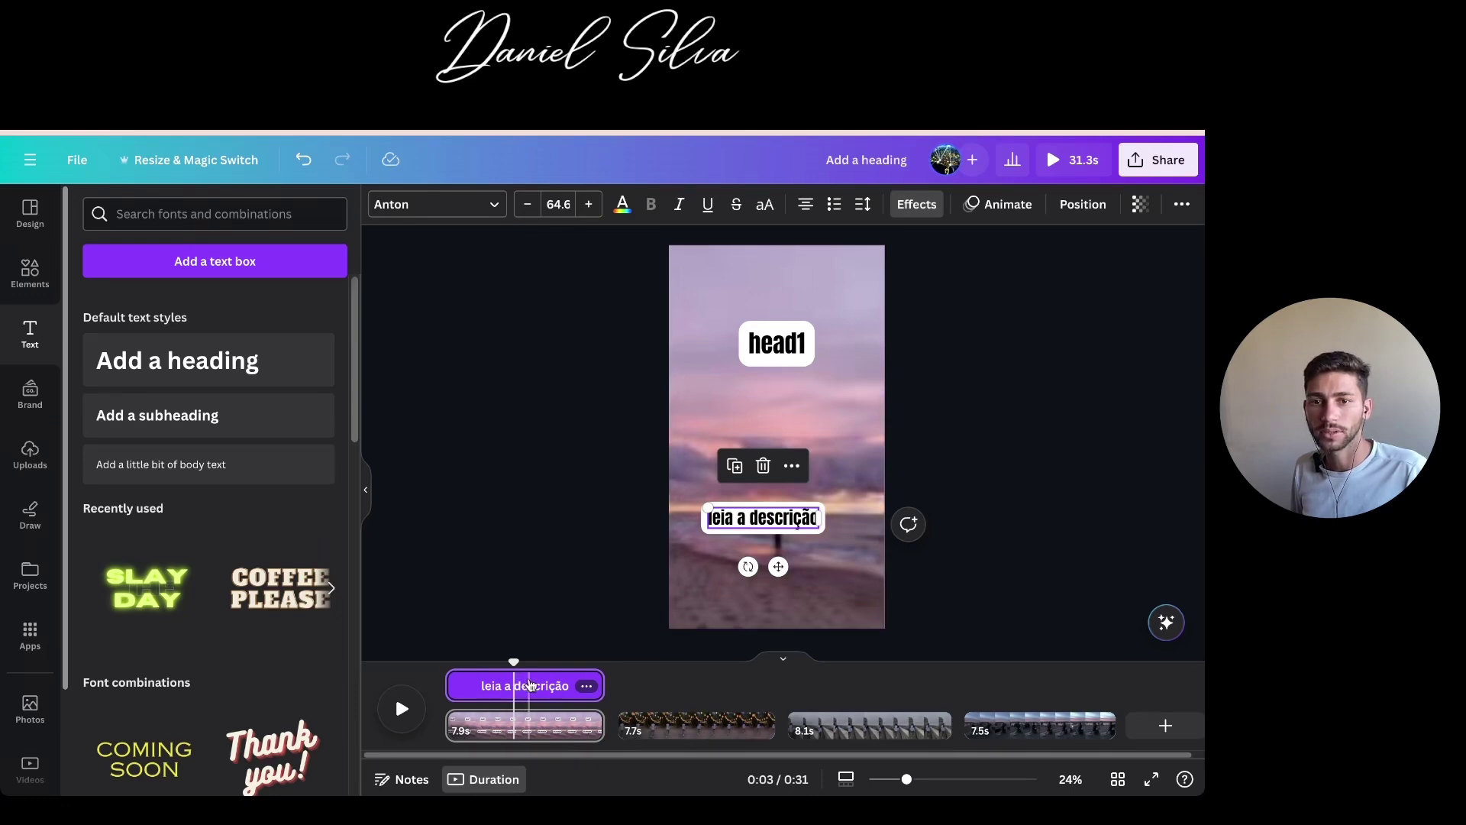
Trim the "leia a descrição" label so it starts about 4 seconds into page 1, and play the page from its beginning
left_click(530, 685)
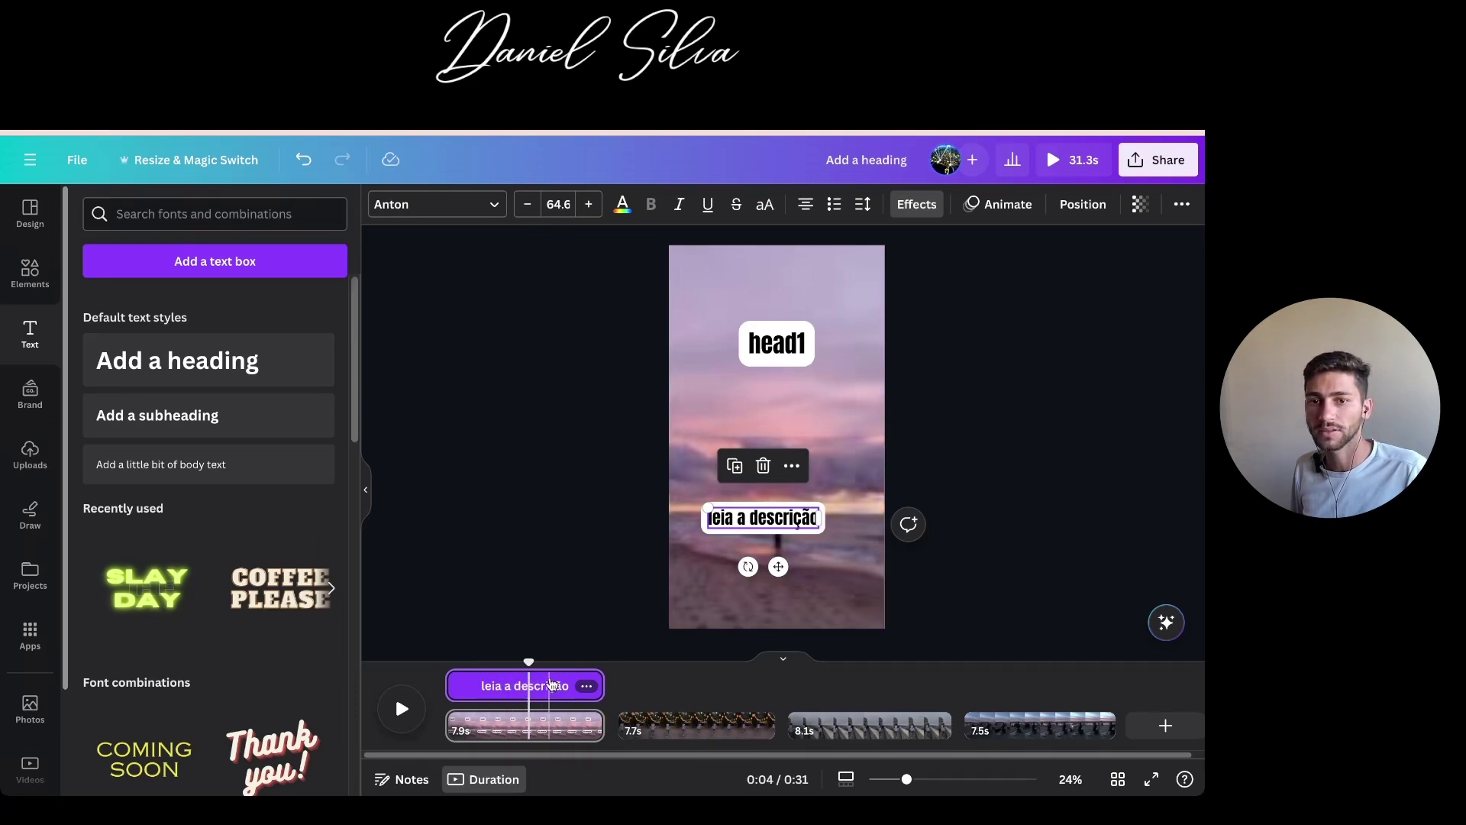
mouse_move(449, 685)
left_mouse_down()
mouse_move(540, 704)
mouse_move(523, 660)
mouse_move(448, 662)
left_mouse_up()
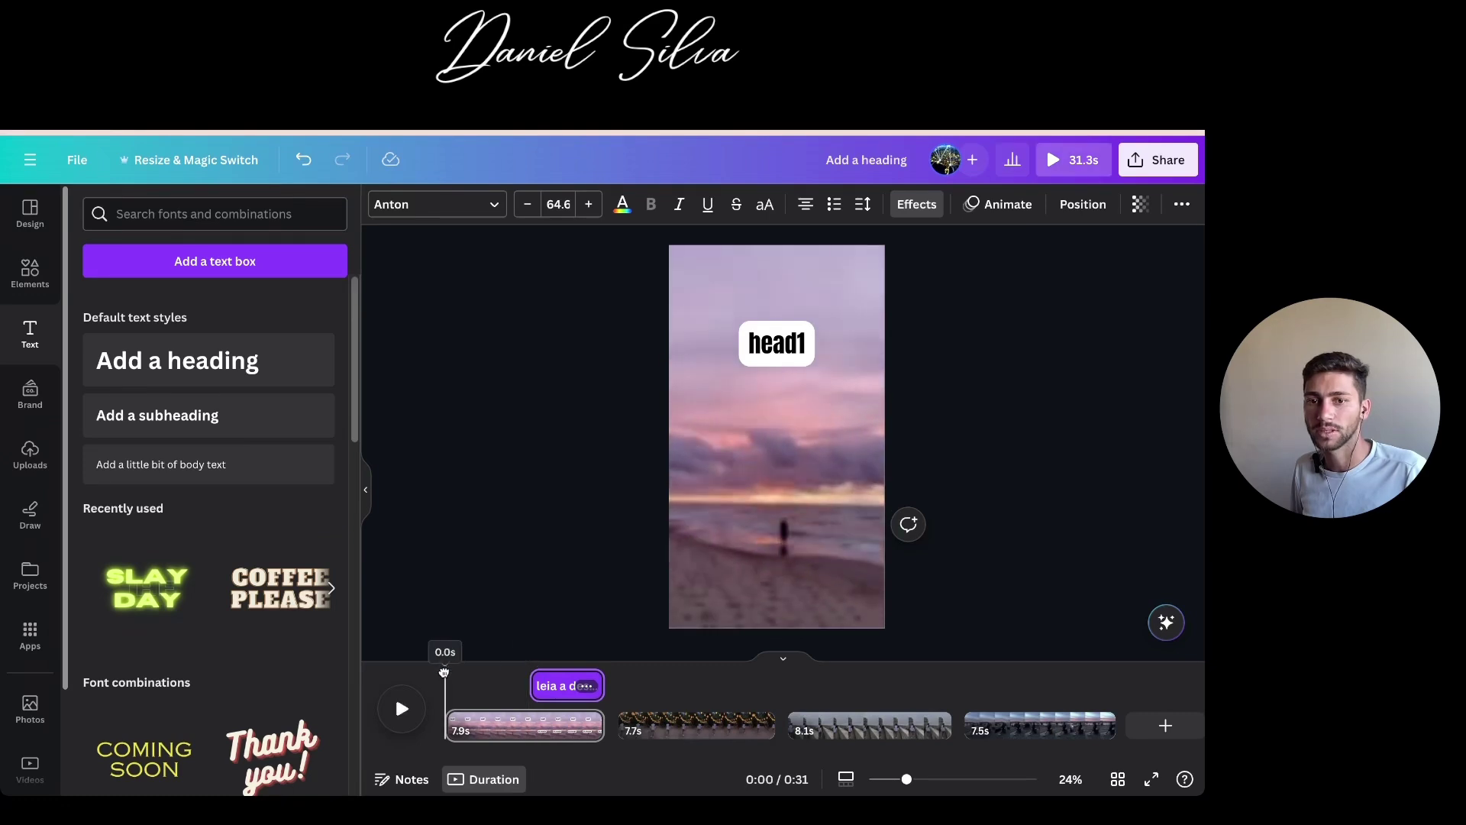
left_click(413, 712)
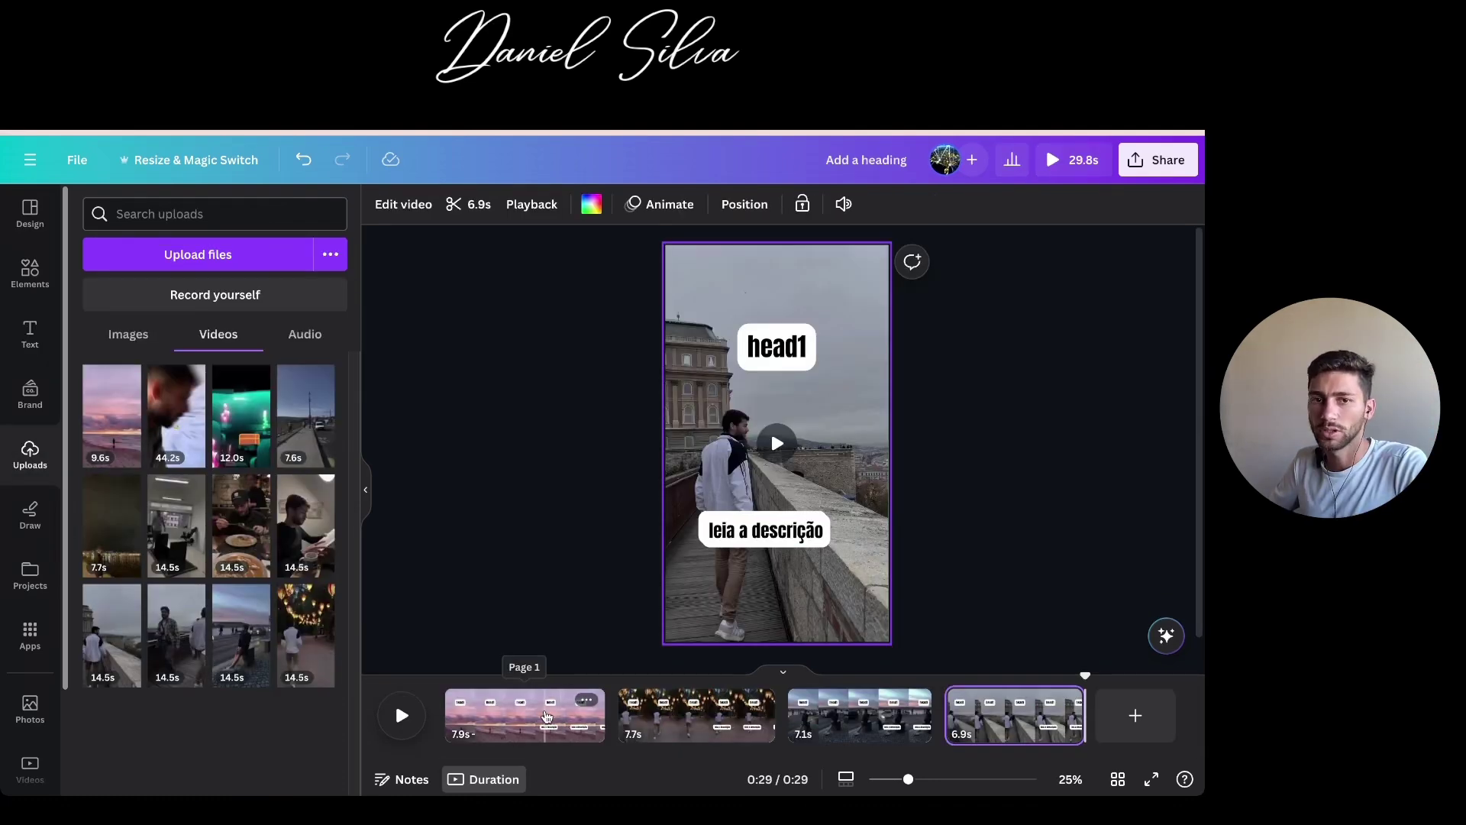
Preview pages 1, 2 and 3 to check the text labels over each video background
left_click(546, 716)
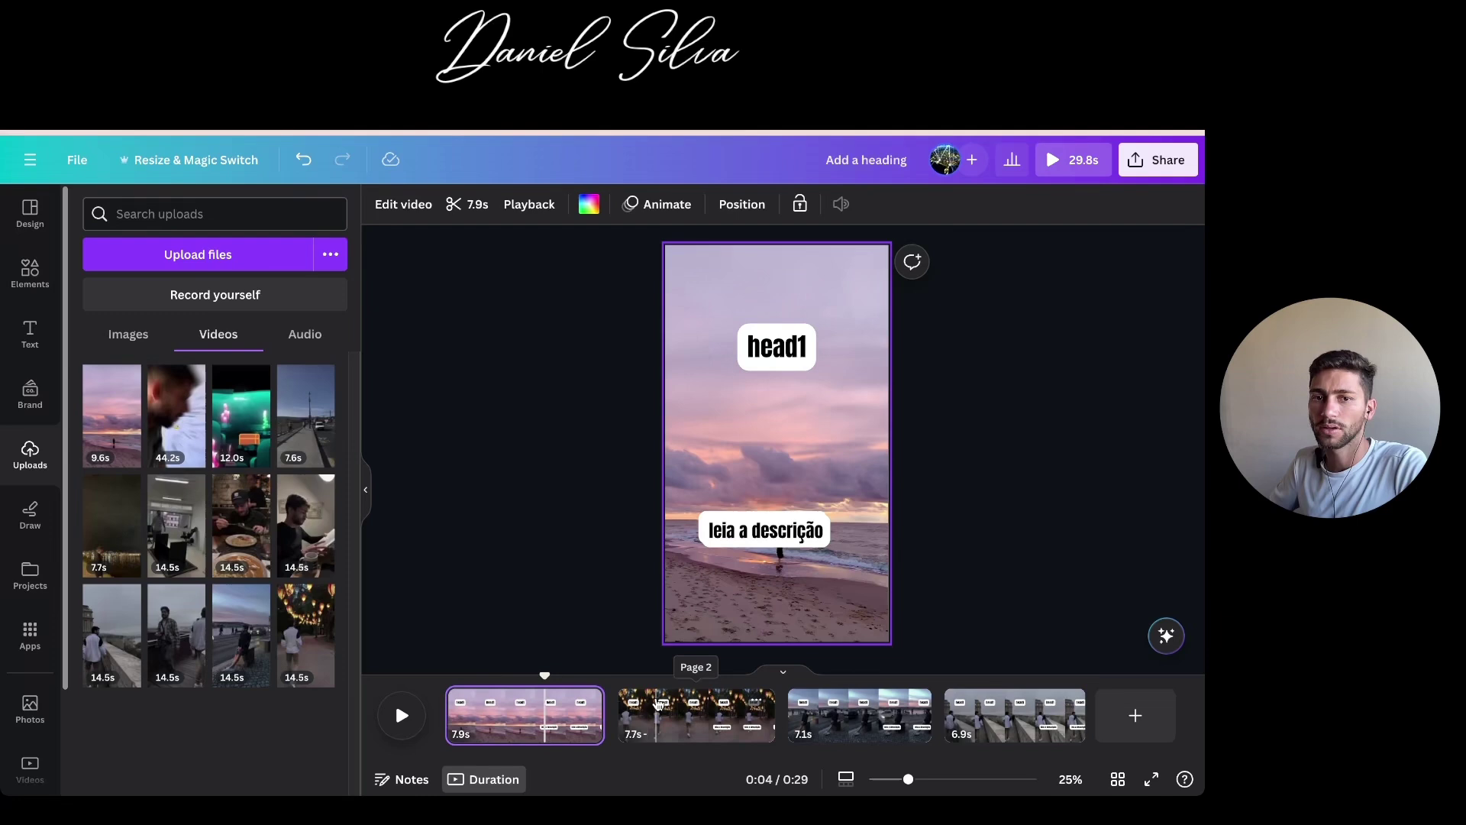
left_click(656, 712)
left_click(836, 704)
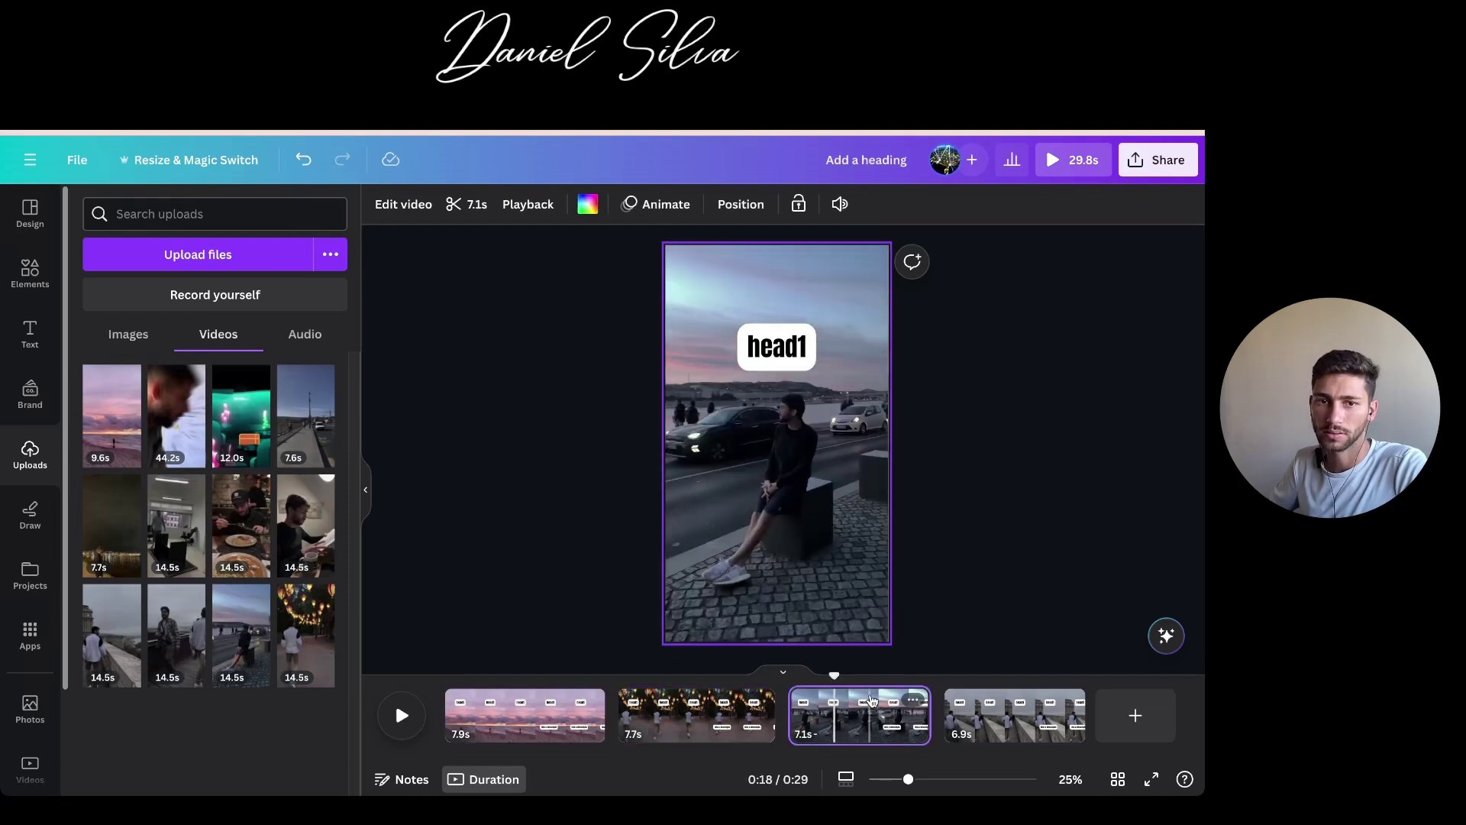
left_click(498, 722)
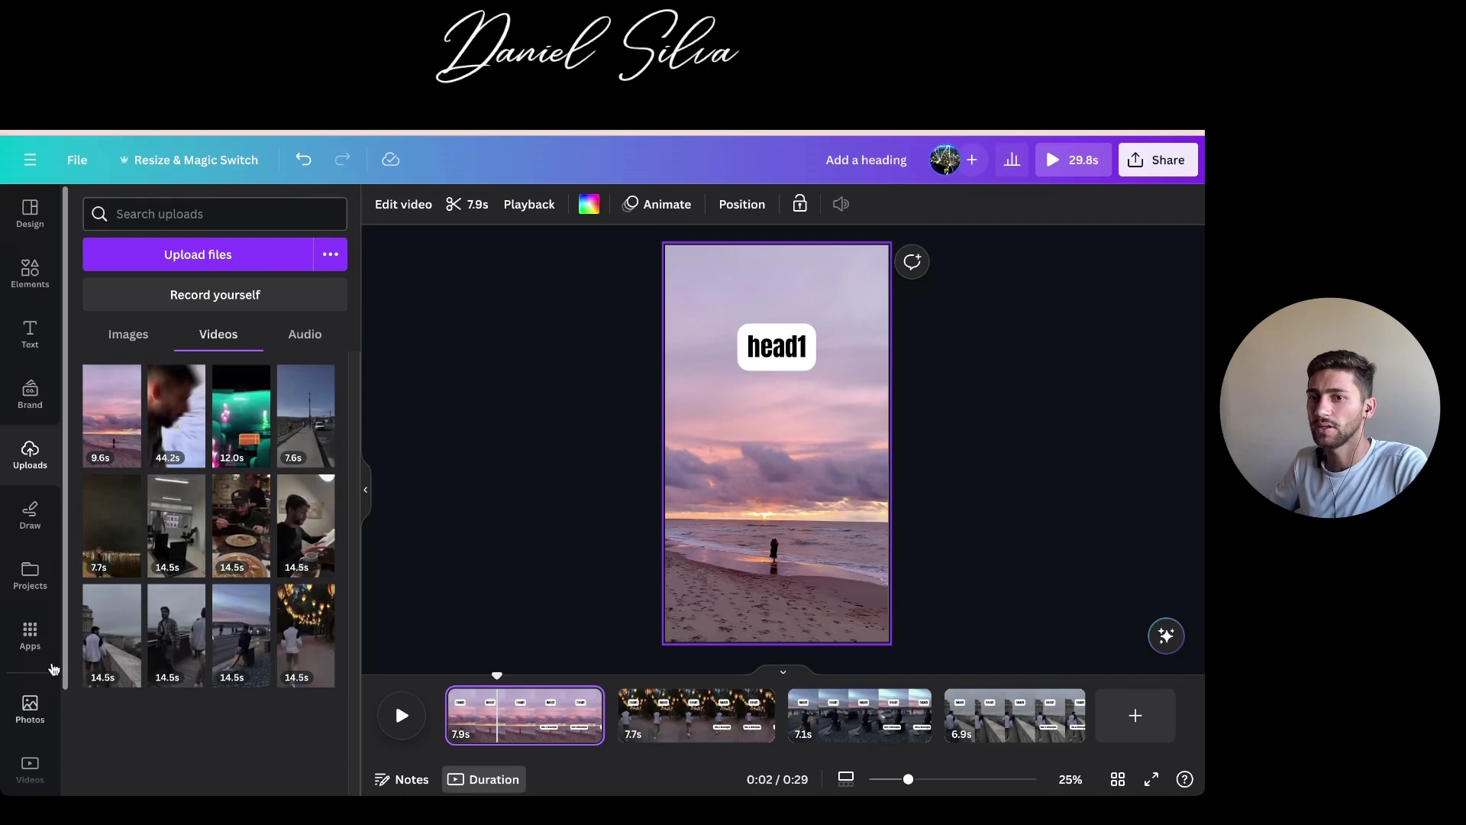
Find the Bulk create app among the Canva apps and choose to enter the data manually
left_click(32, 636)
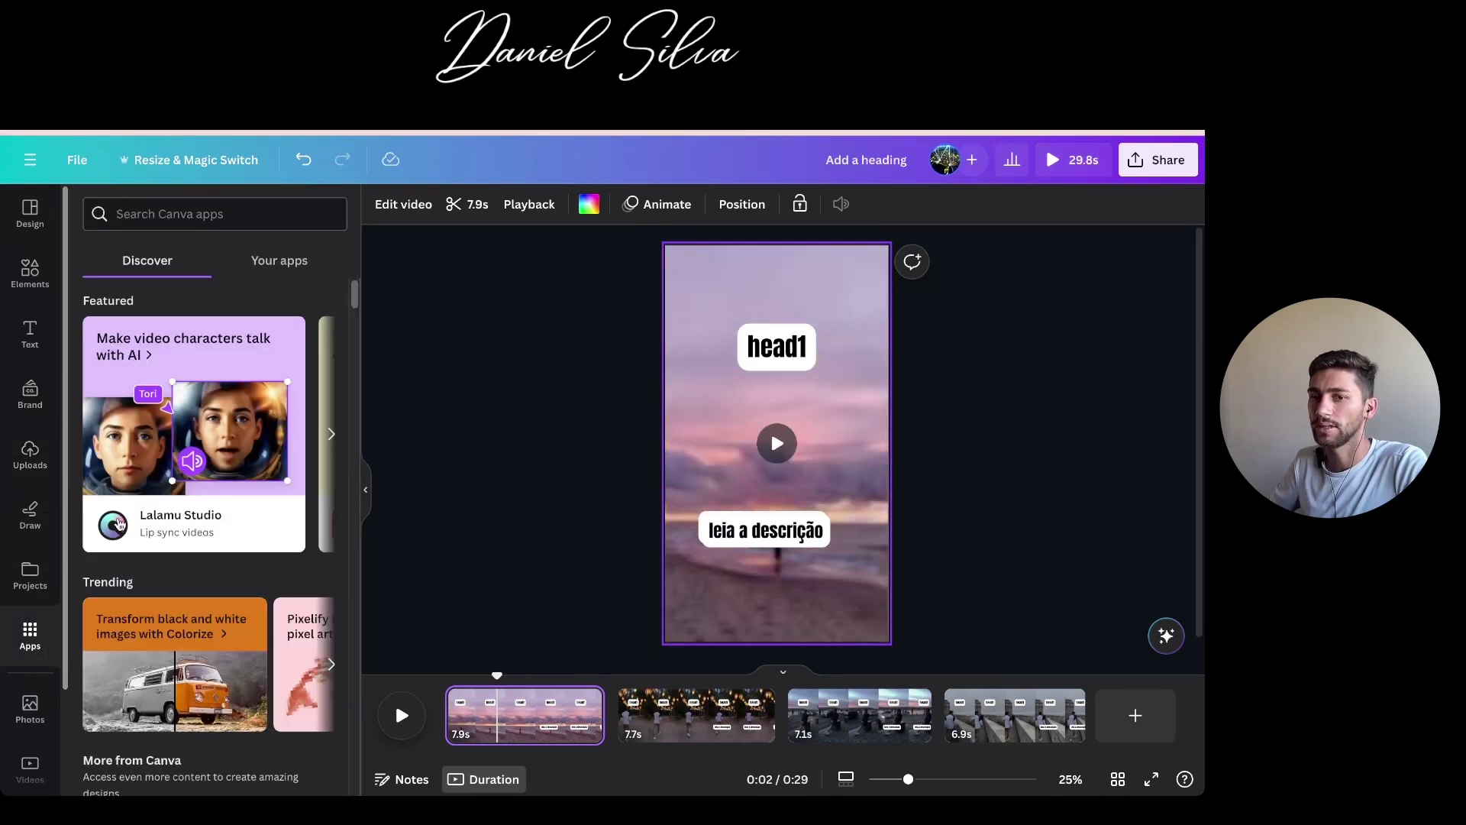
left_click(242, 221)
type("buk")
key("BackSpace")
type("l")
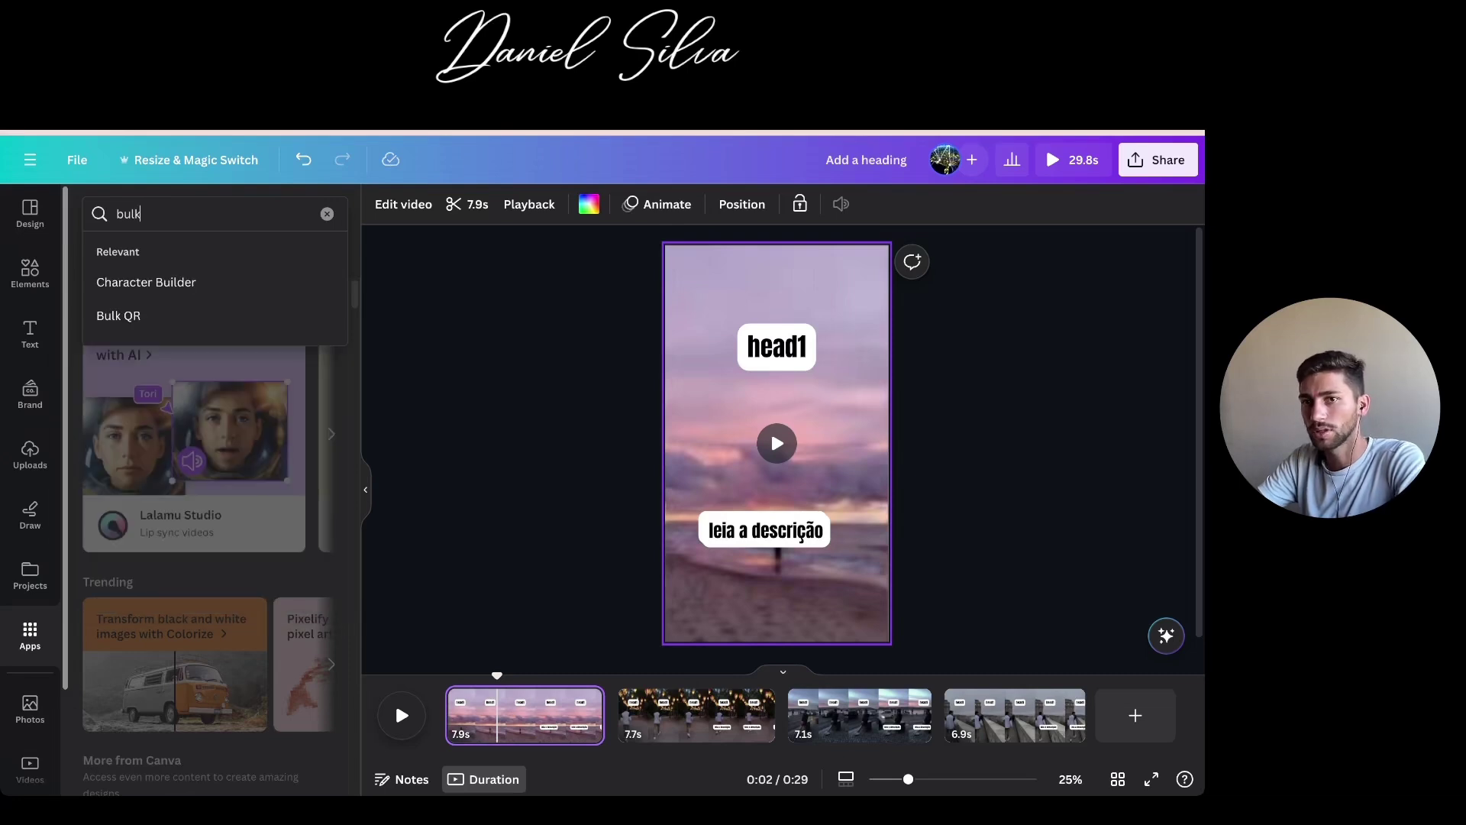
key("BackSpace")
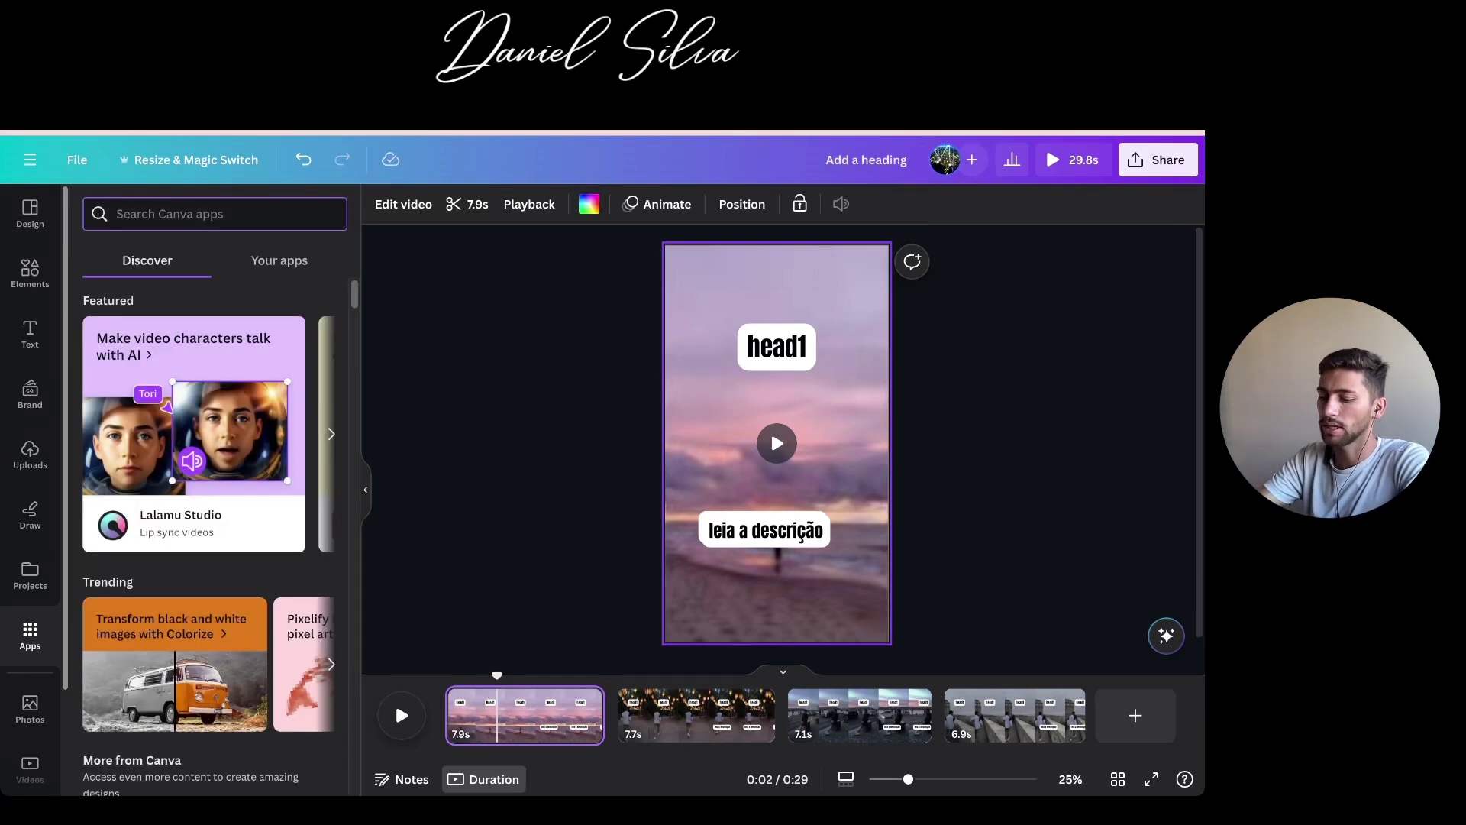
scroll(236, 527, "down", 4)
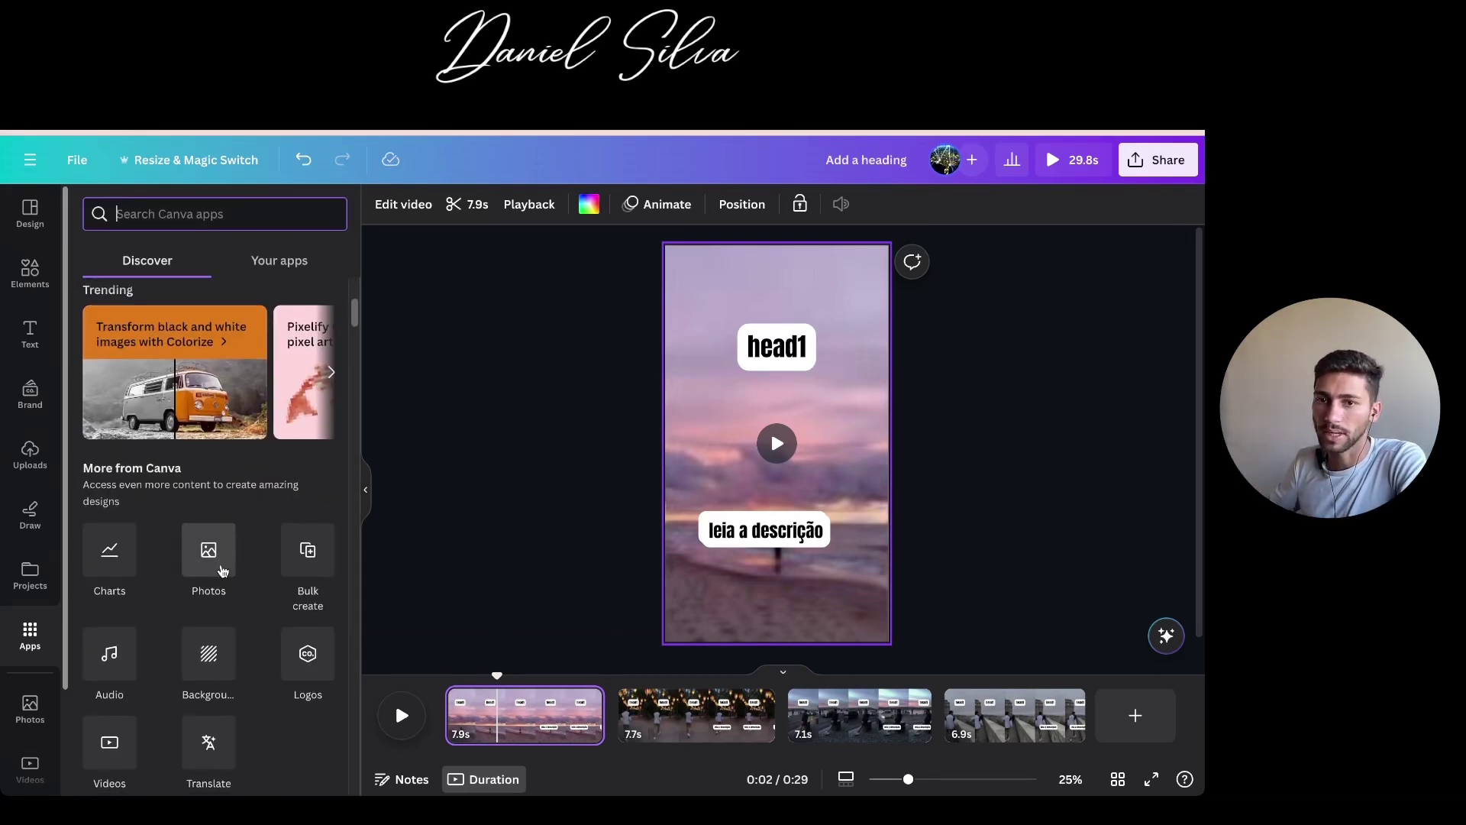
left_click(314, 552)
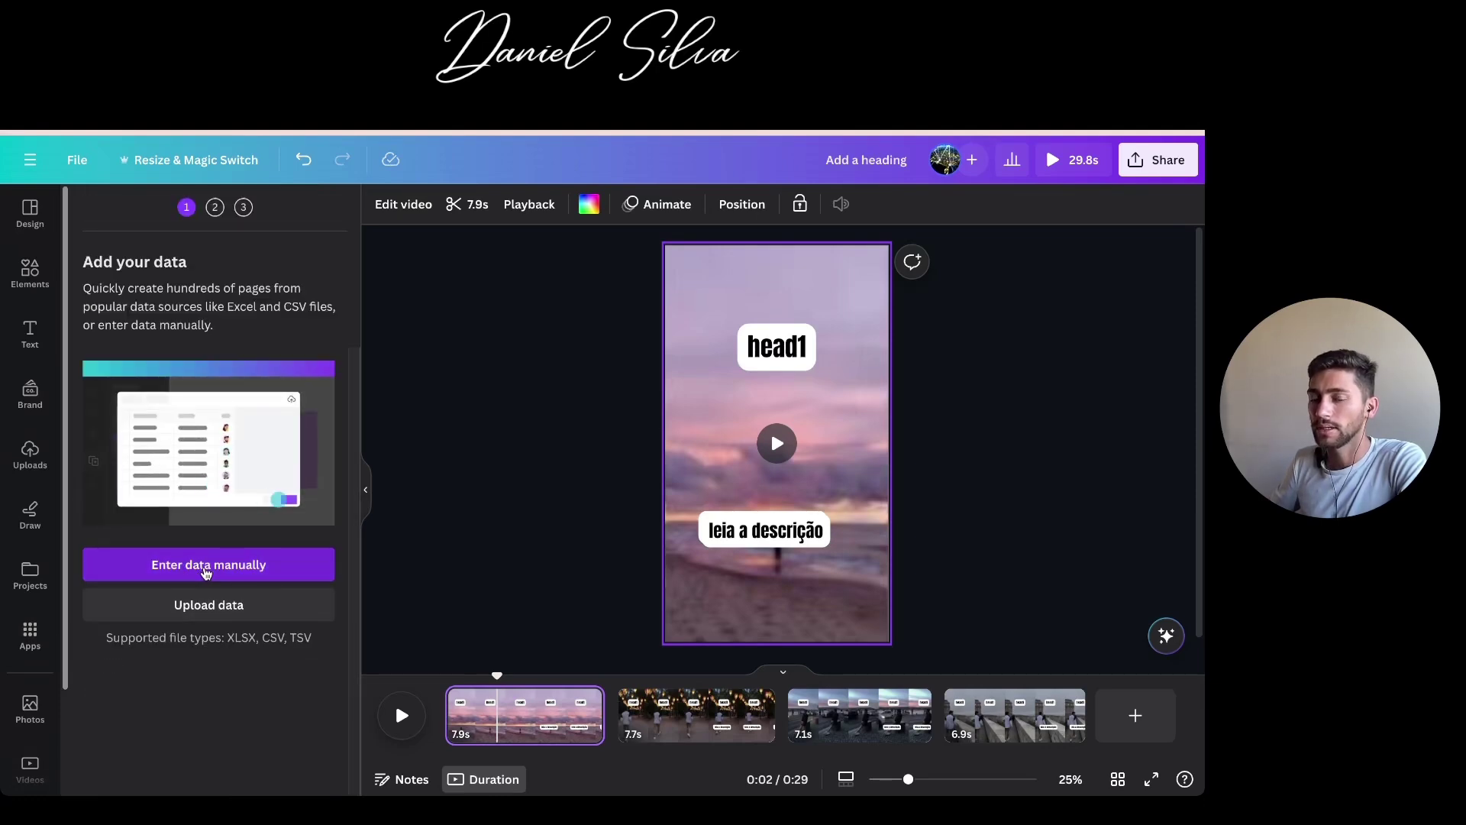
left_click(206, 571)
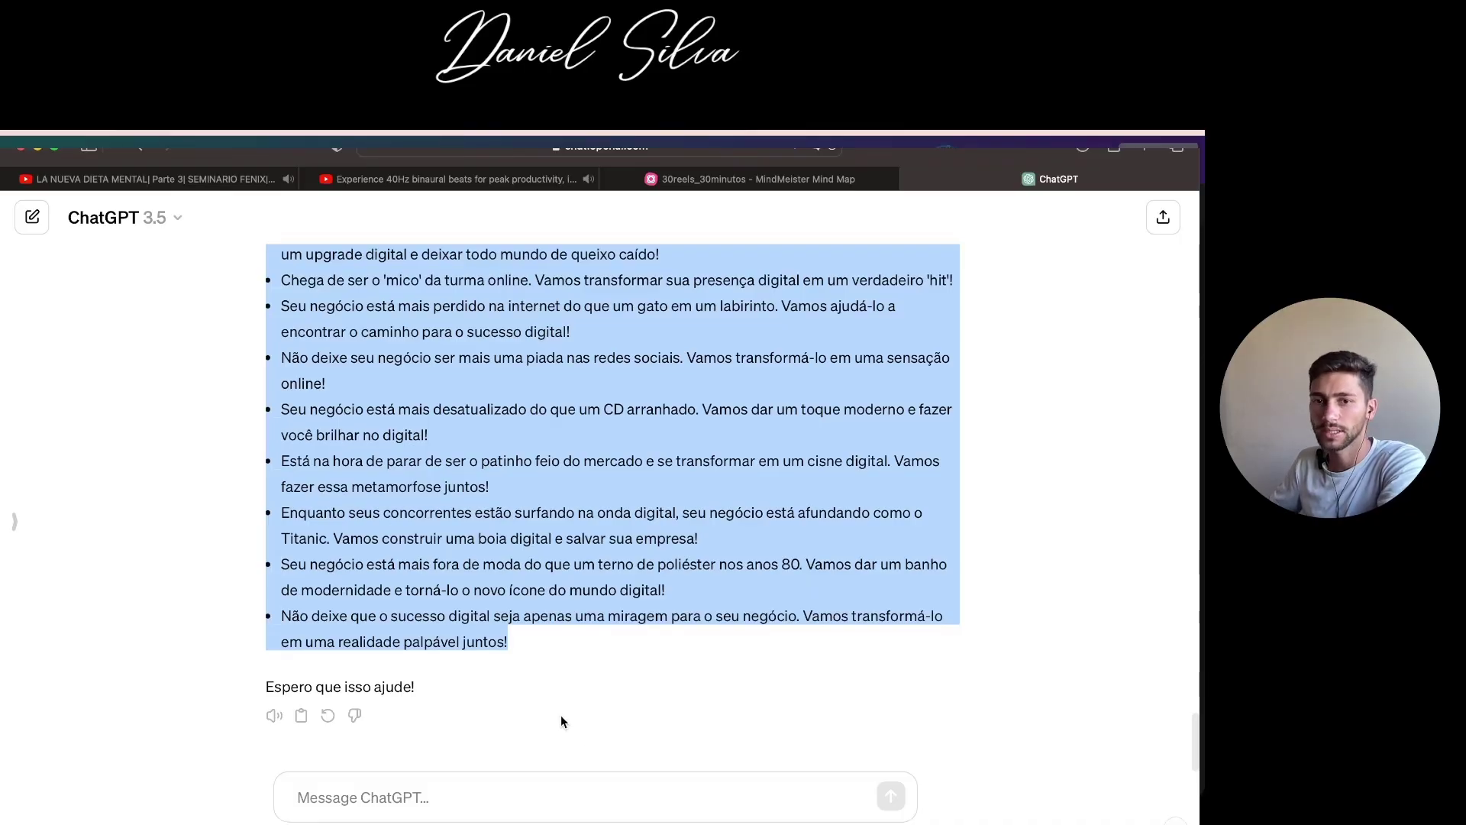
Switch to ChatGPT and look over the previously generated lists of hooks
left_click(562, 796)
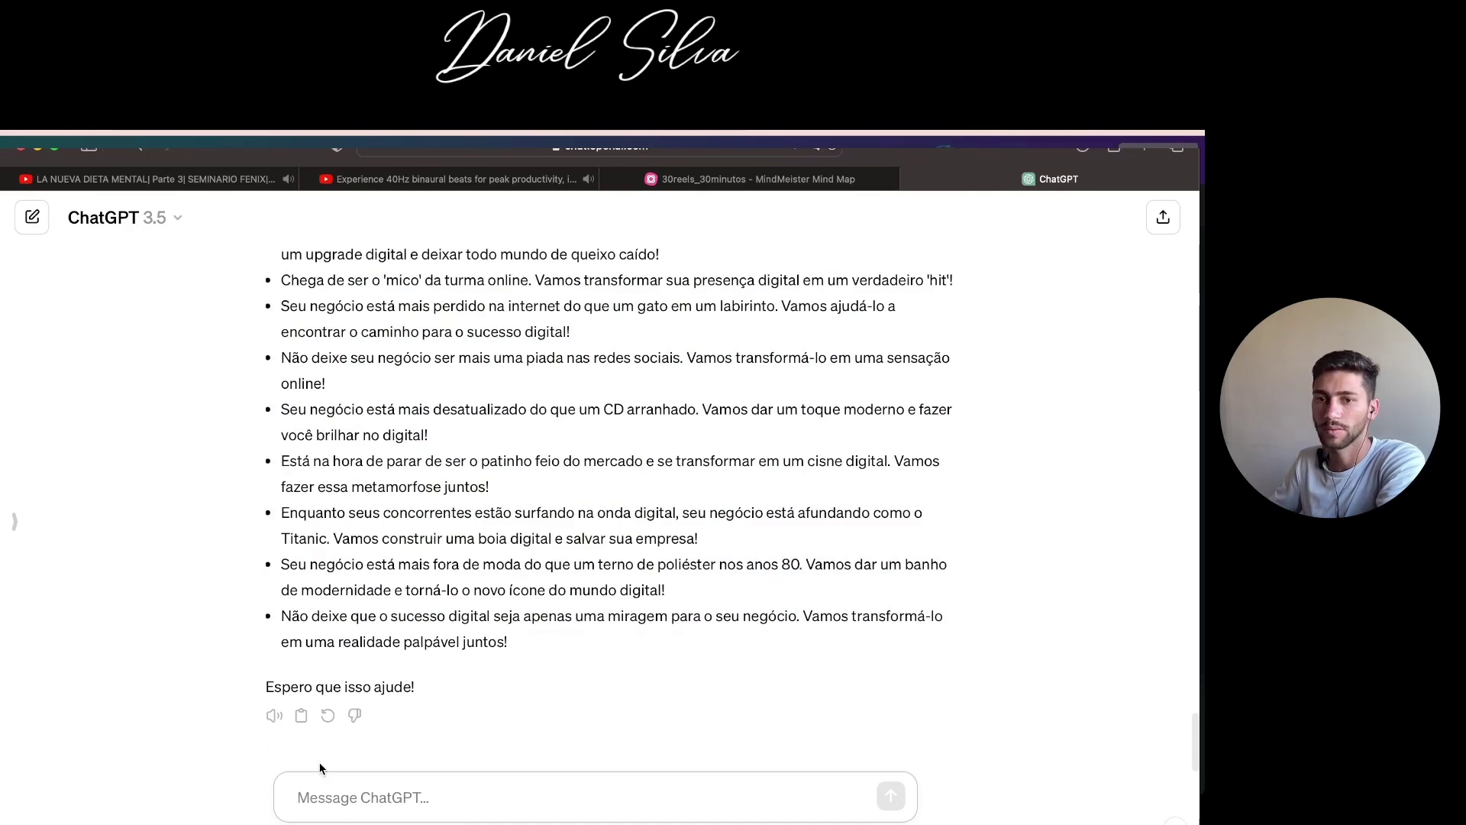
scroll(320, 759, "up", 20)
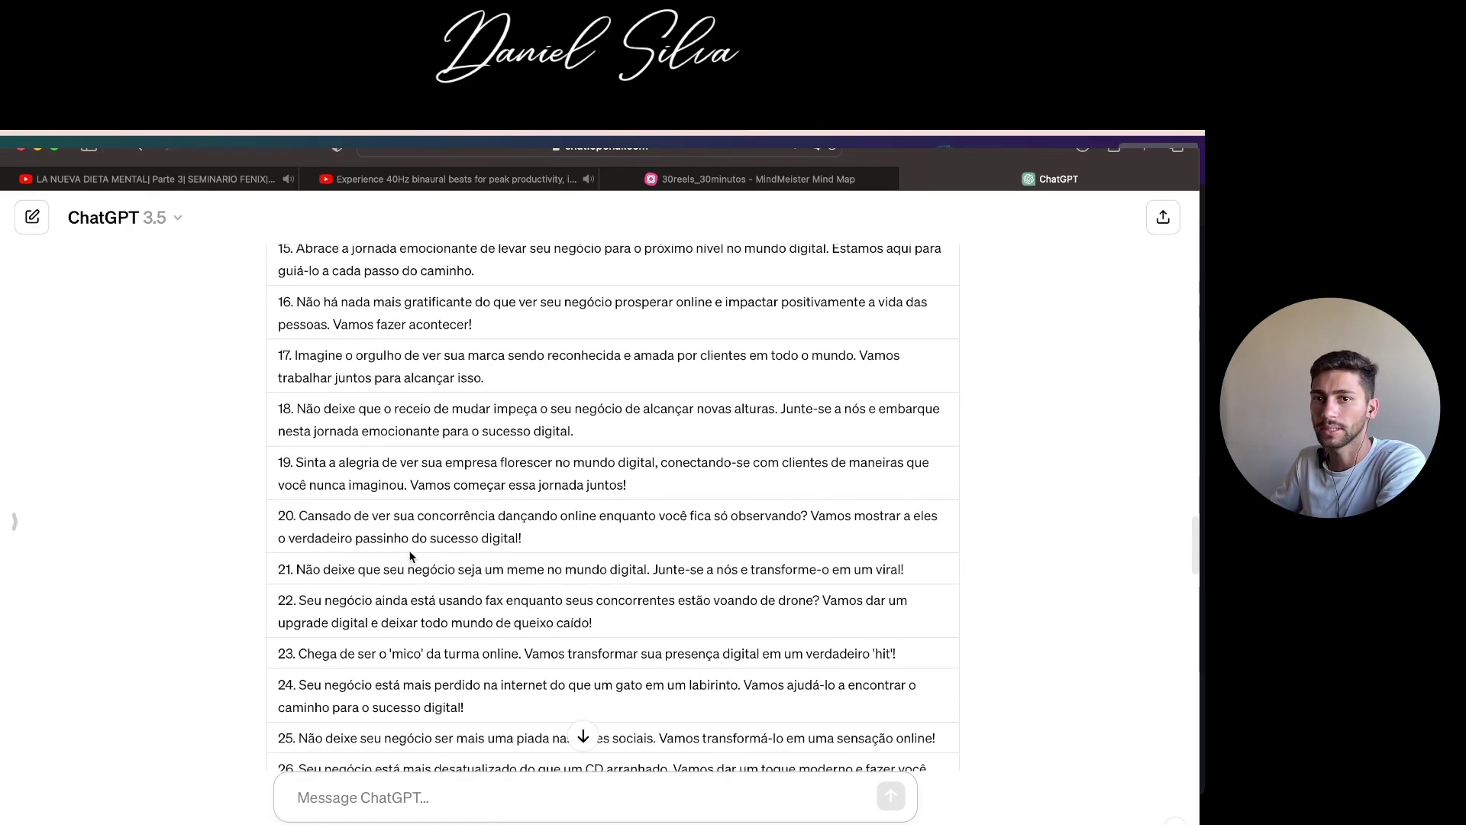
scroll(313, 507, "down", 20)
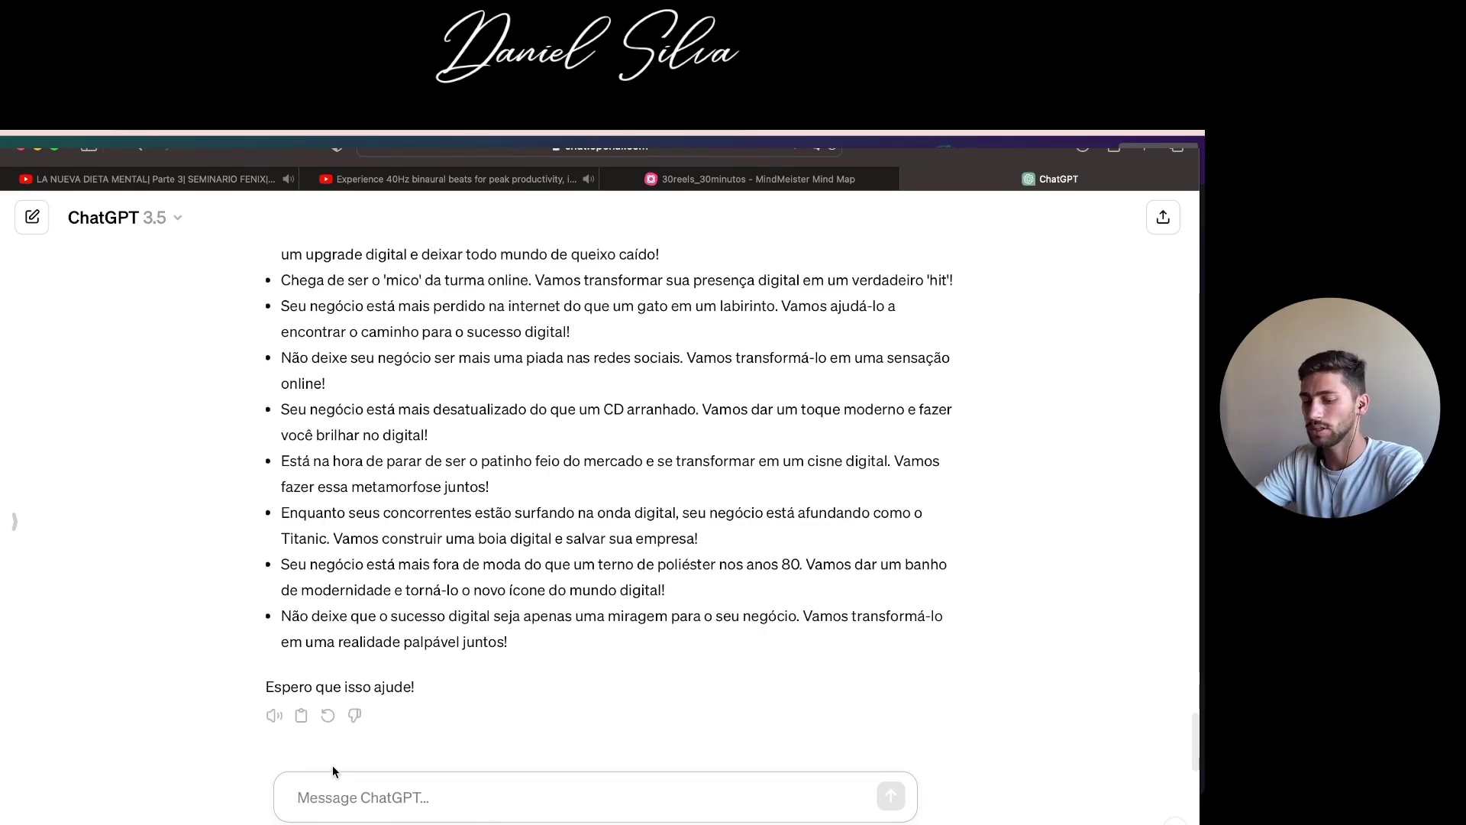
scroll(332, 765, "up", 1)
Send ChatGPT the request "me separa em 4 grupos de hooks, 7 hook para cada grupo. crie em formato planilha" and view the answer's start
type("me separa em ")
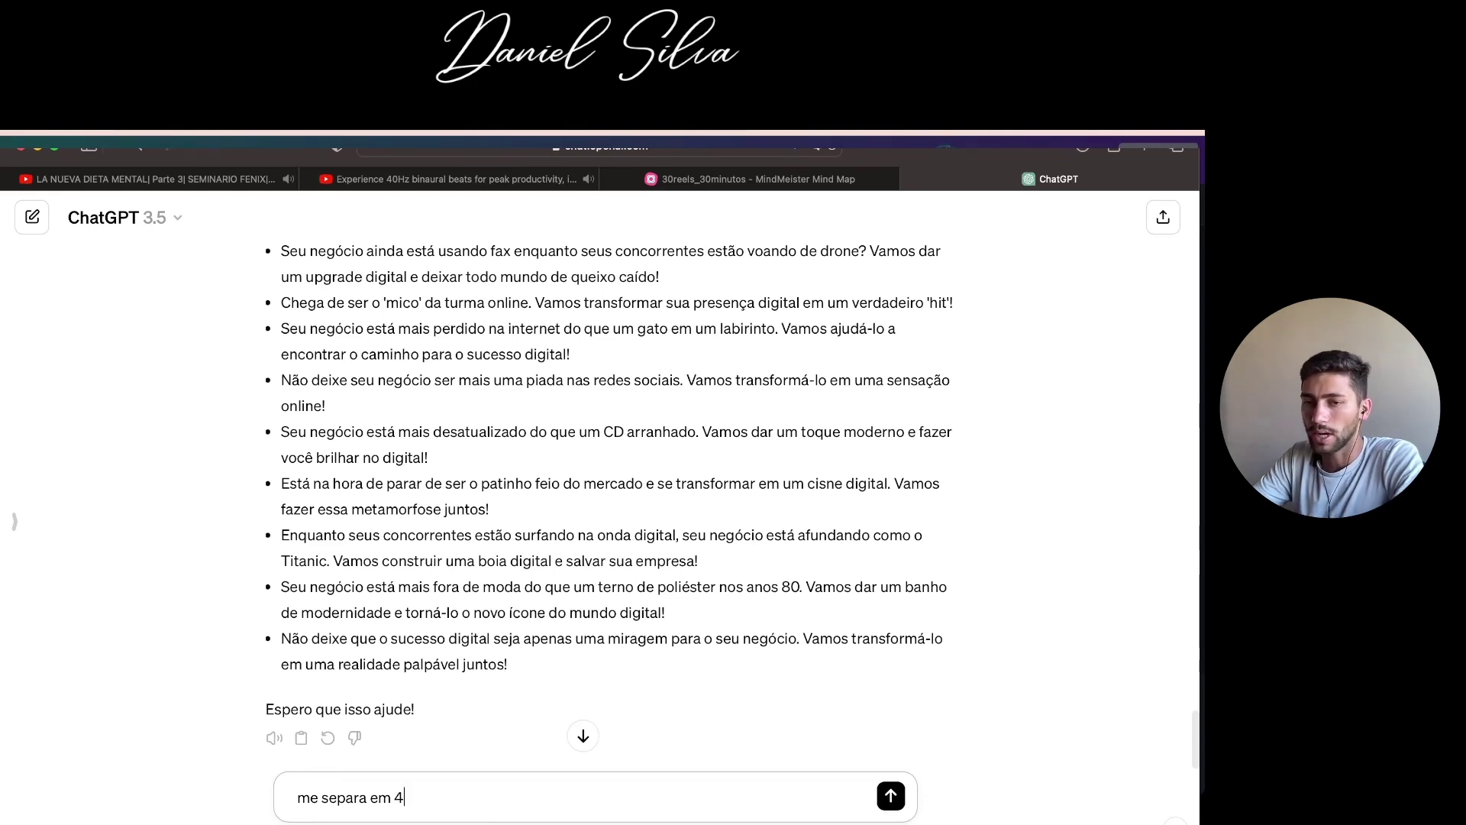
type("4 f")
key("BackSpace")
type("gru")
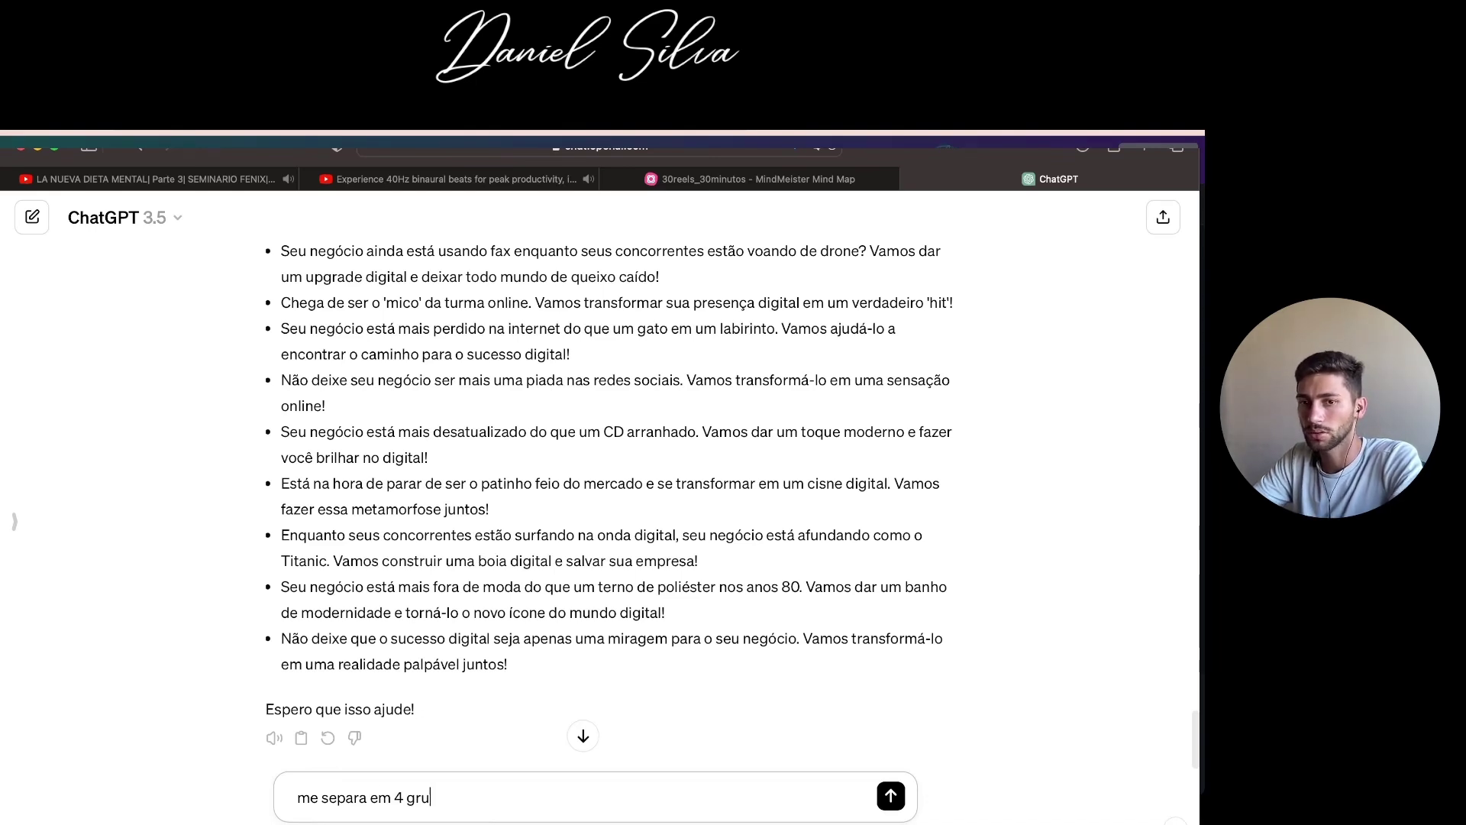
type("pos de hooks,")
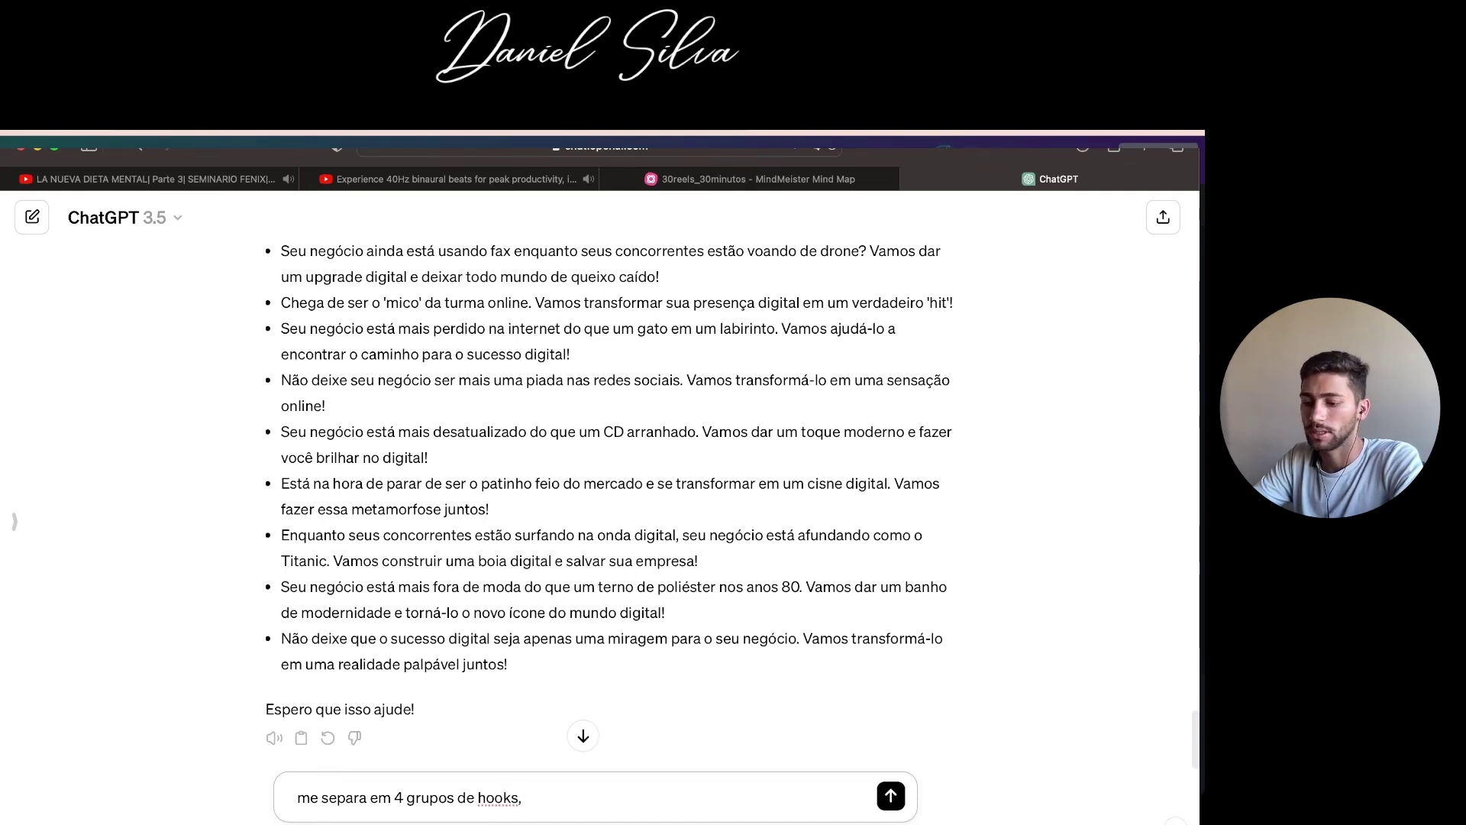
type(" fi")
key("BackSpace")
key("BackSpace")
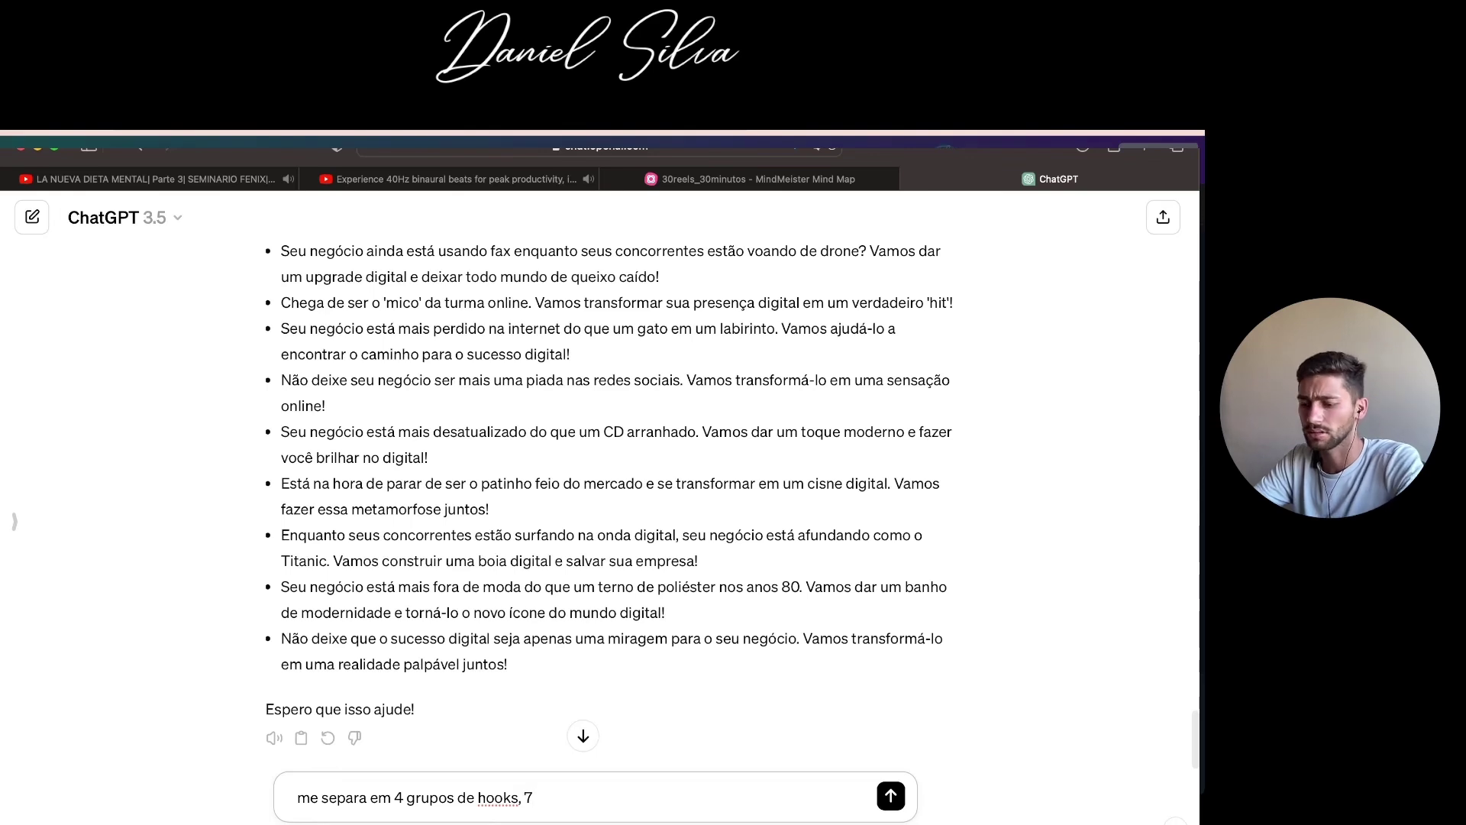
type("7 hook para cada gr")
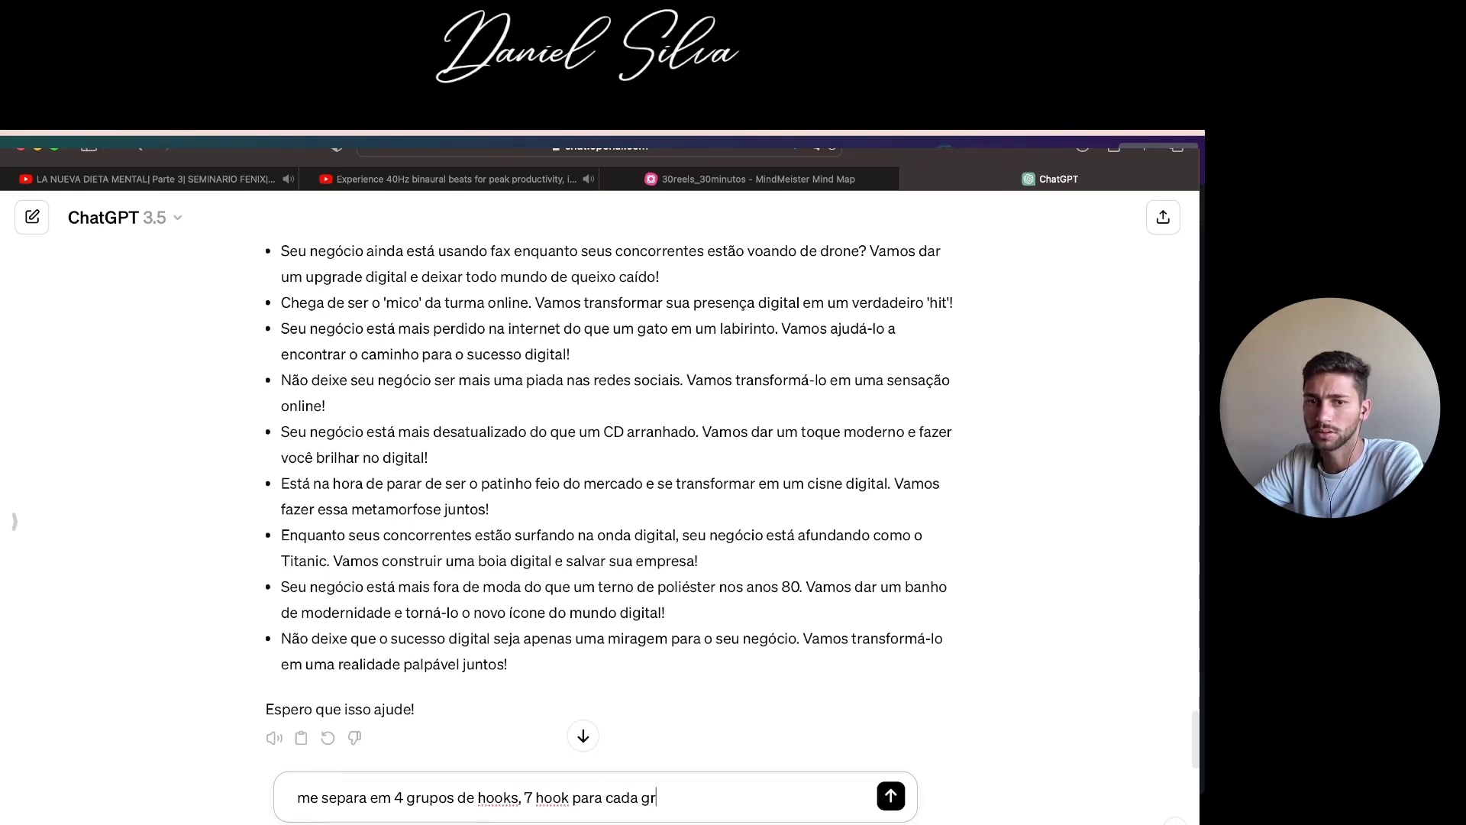
type("upo")
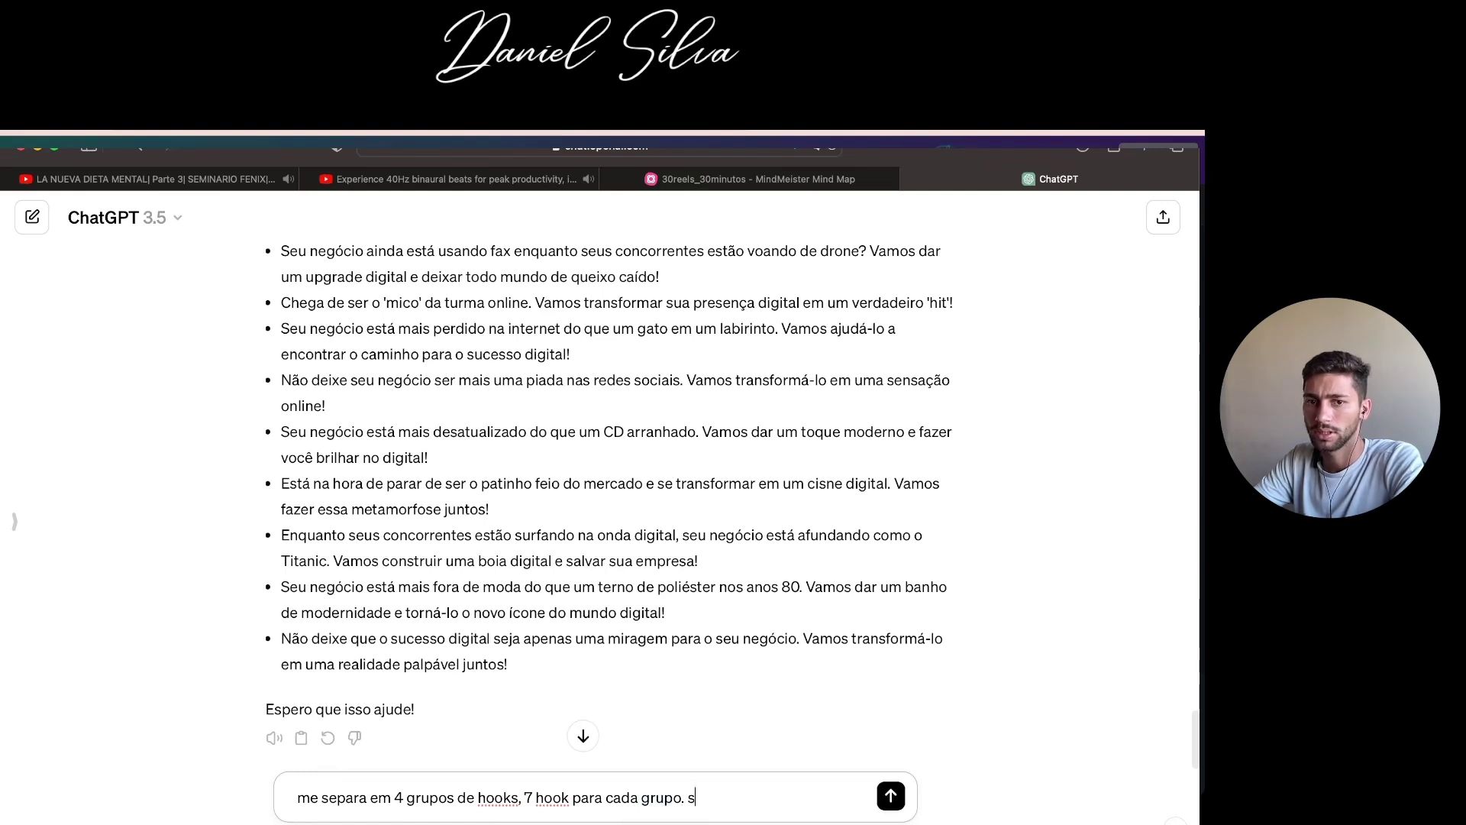
type(". crie em format")
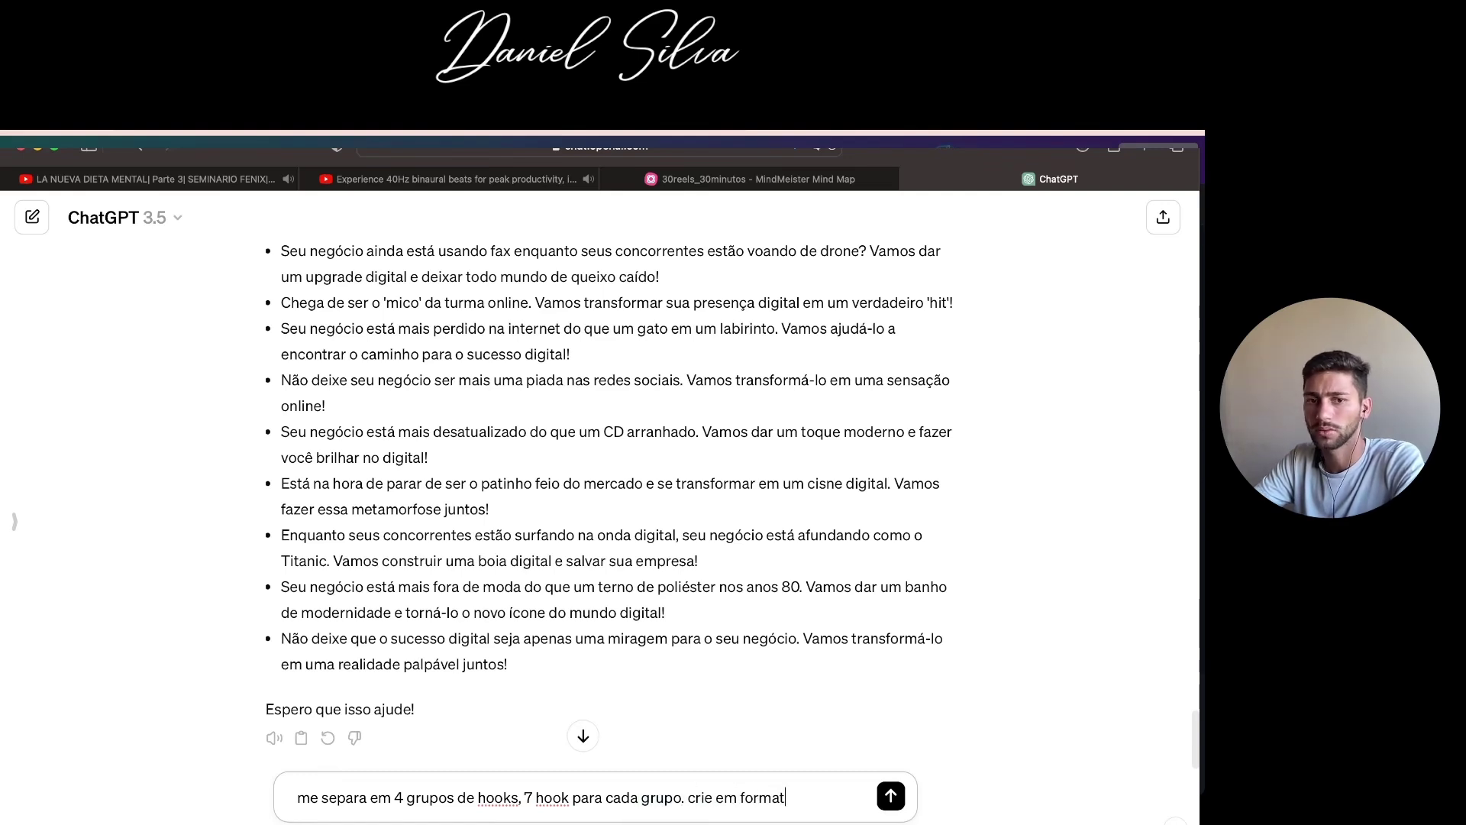
type("o plan")
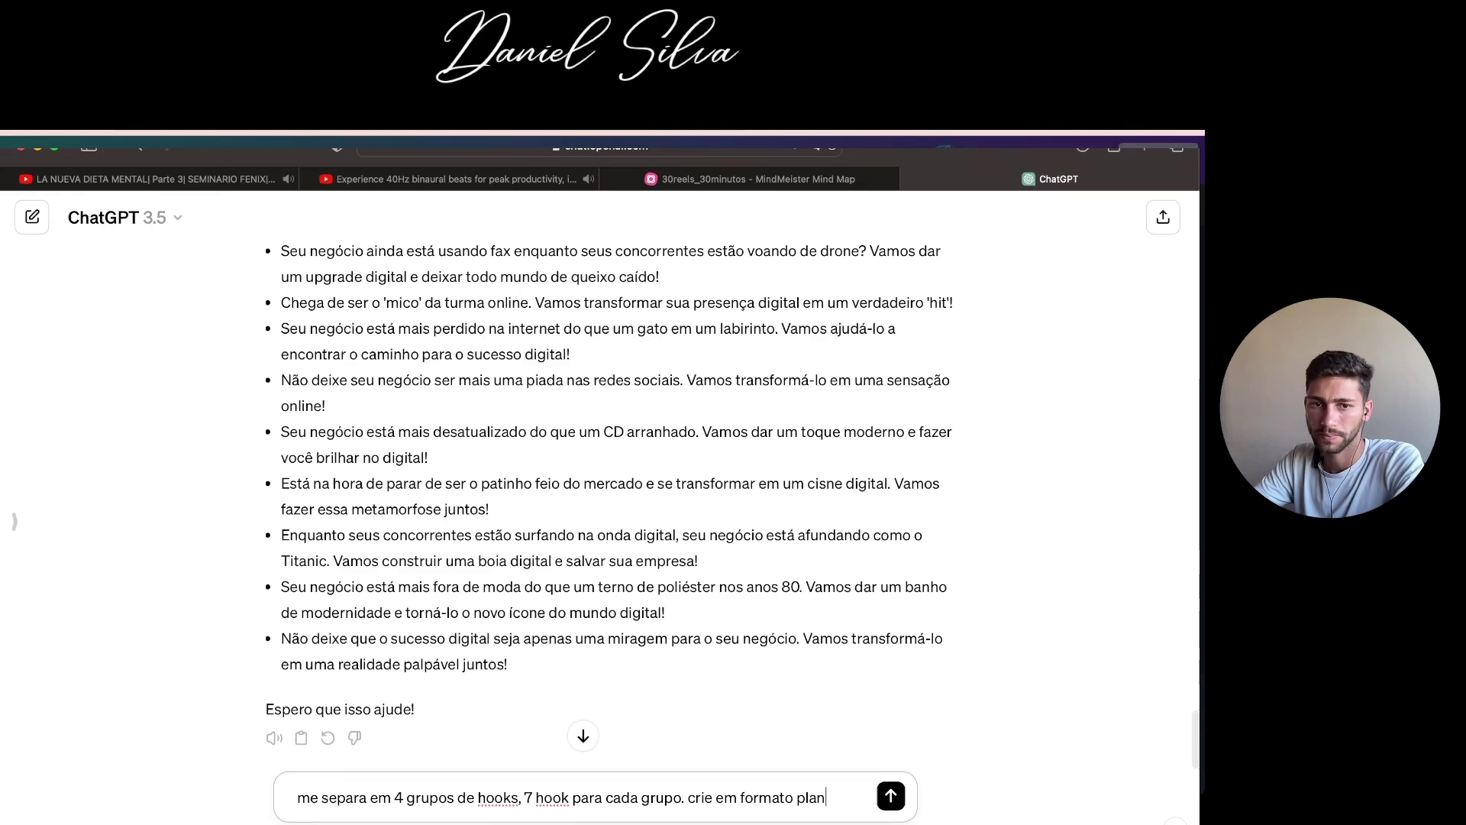
type("ilha")
key("Return")
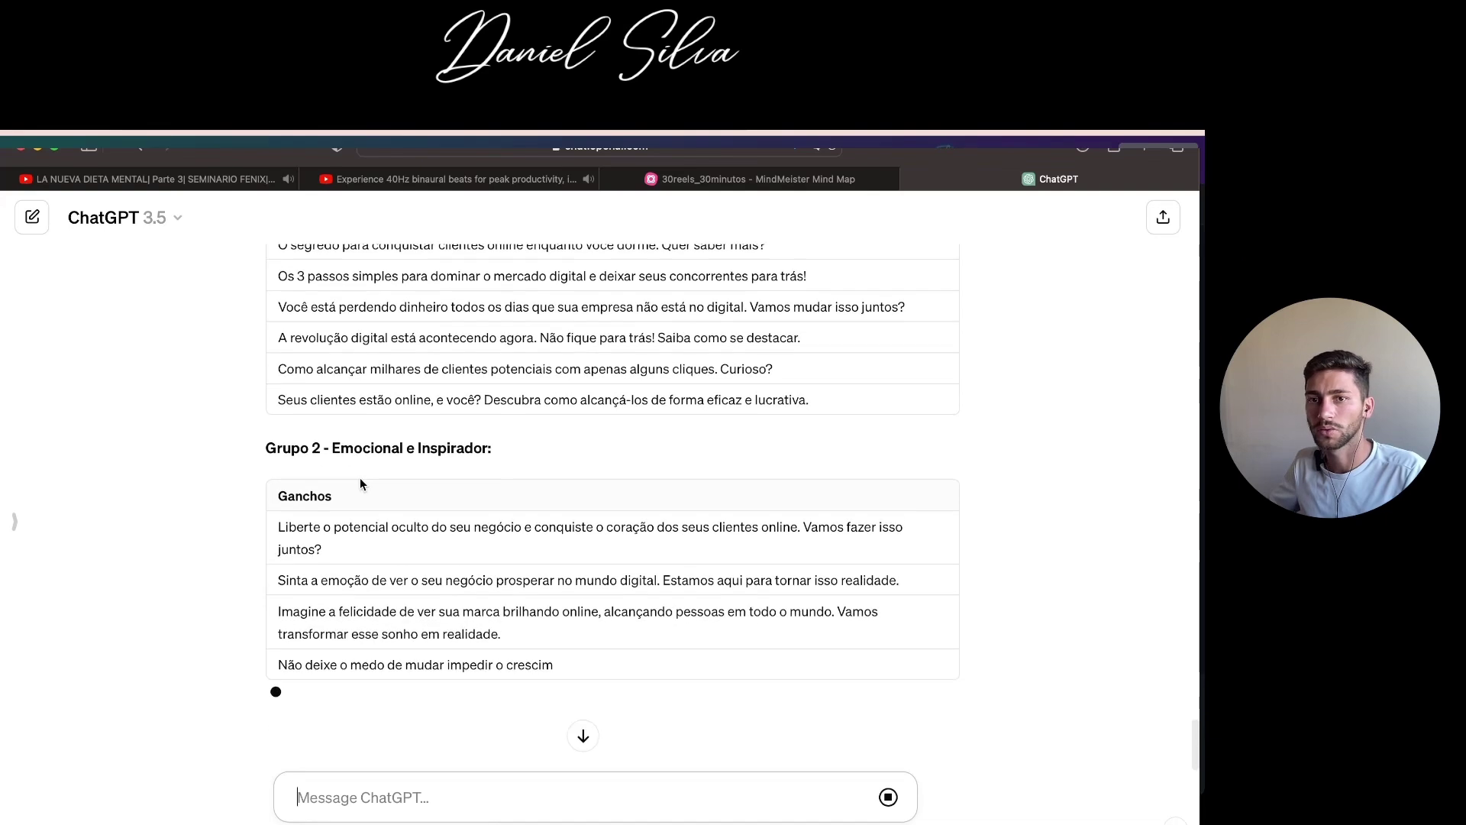
scroll(374, 496, "up", 5)
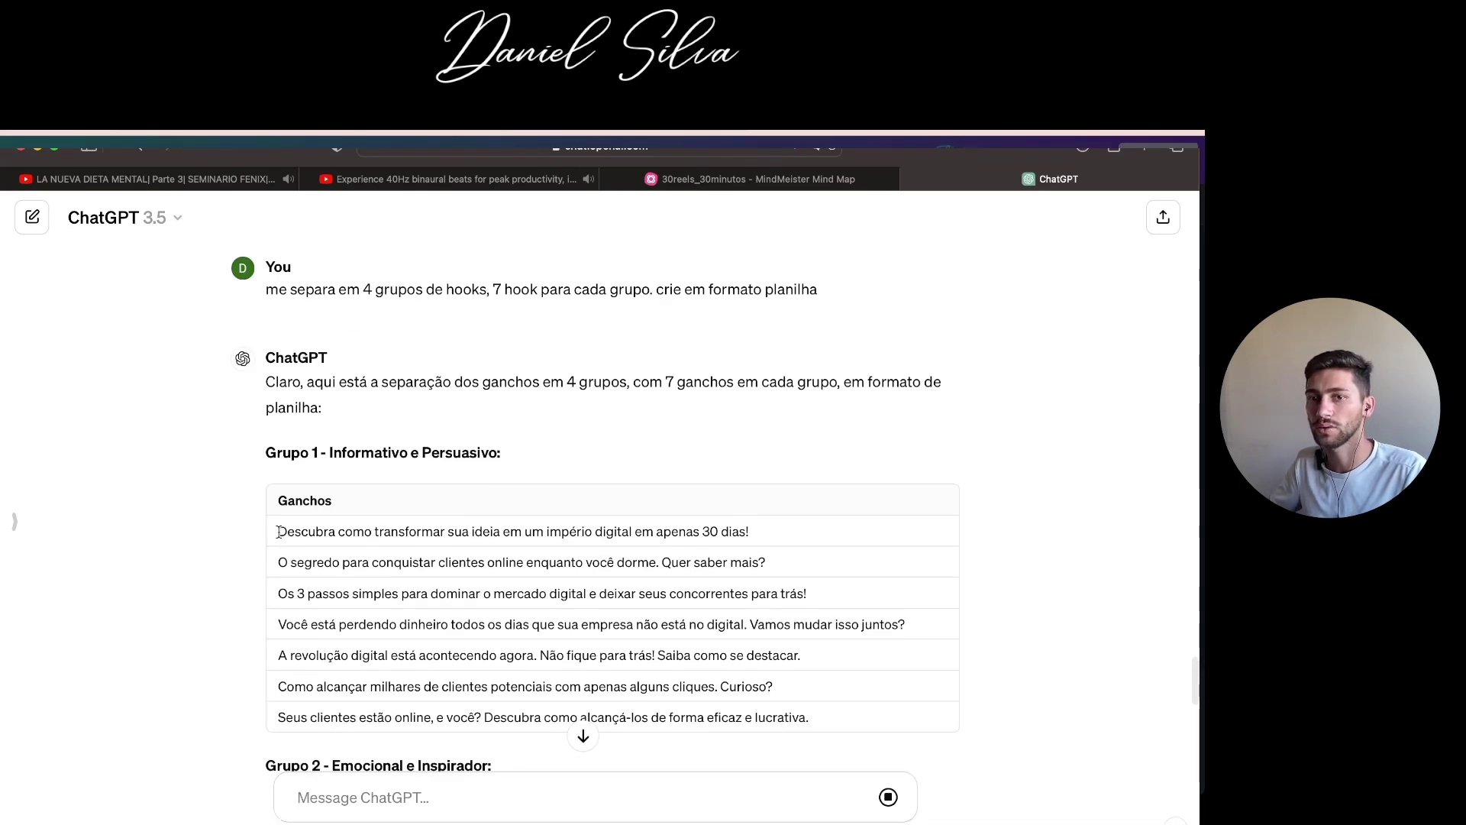
Copy the seven Grupo 1 hooks from the ChatGPT answer and paste them into the first column of Canva's bulk data table
left_click_drag(278, 532, 818, 609)
scroll(409, 564, "down", 3)
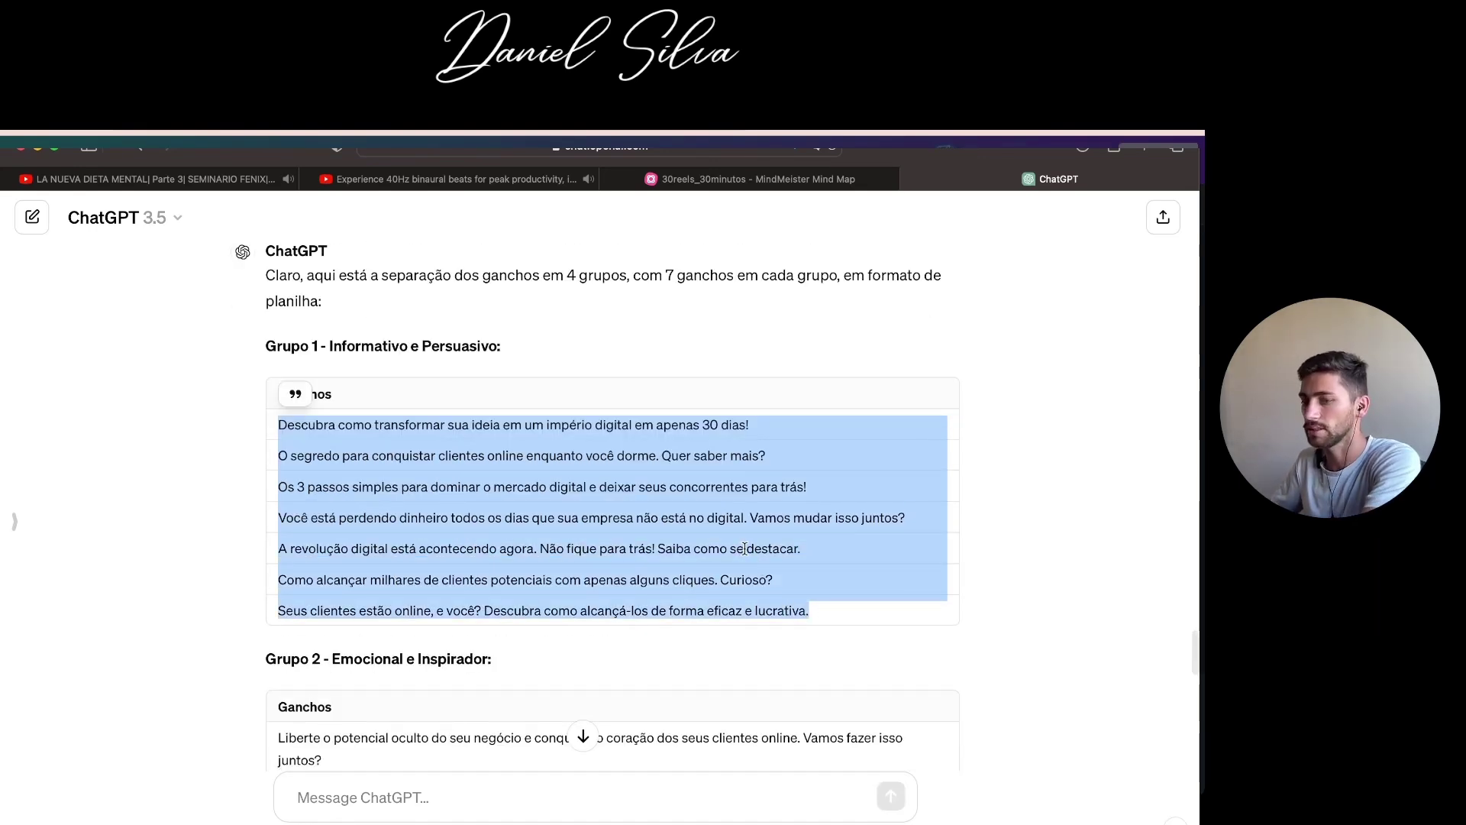
key("super+Tab")
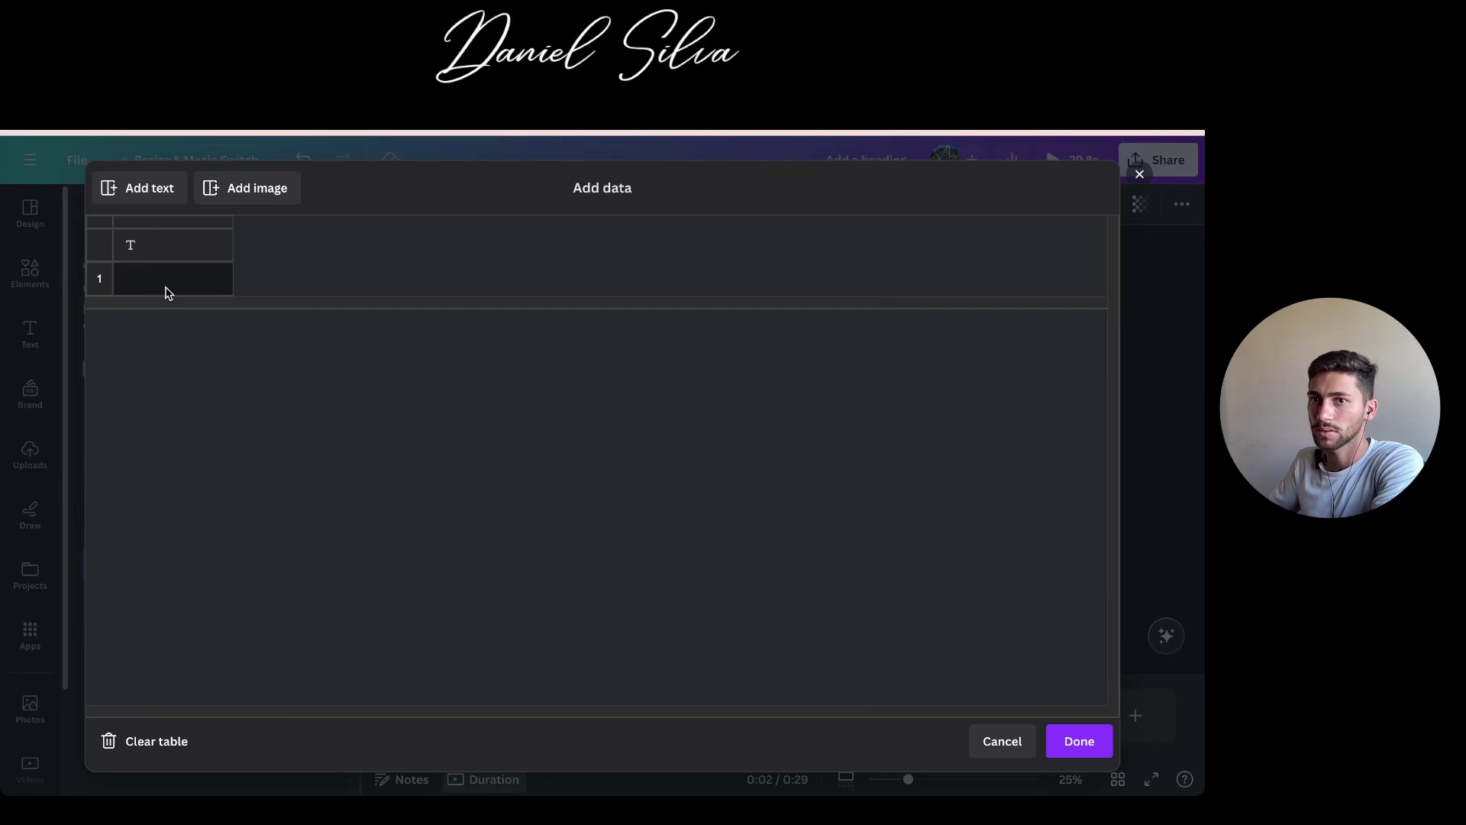
left_click(168, 292)
key("ctrl+v")
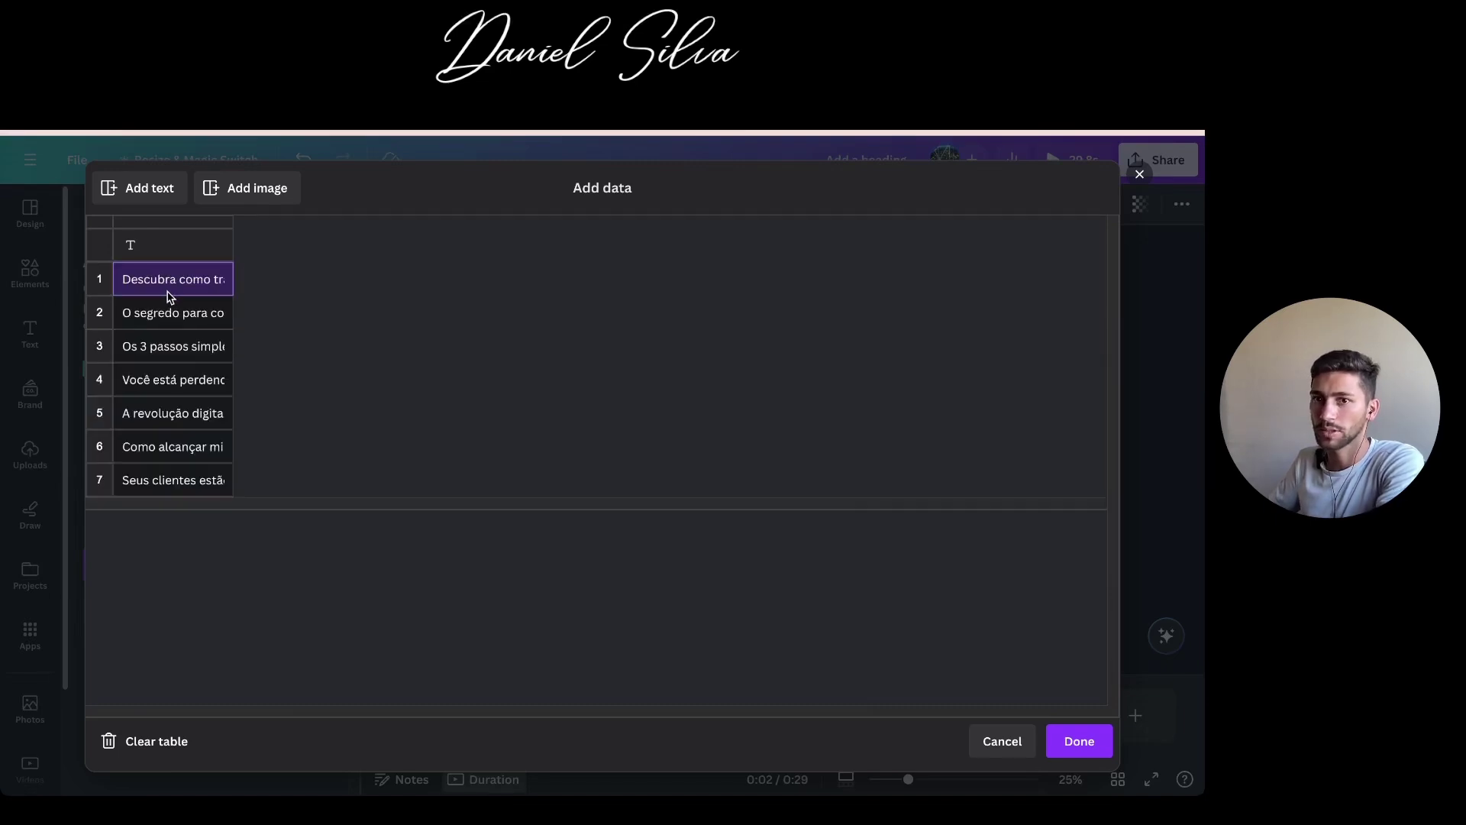
Name the first column hook1 and add a second text column named hook2
left_click(187, 250)
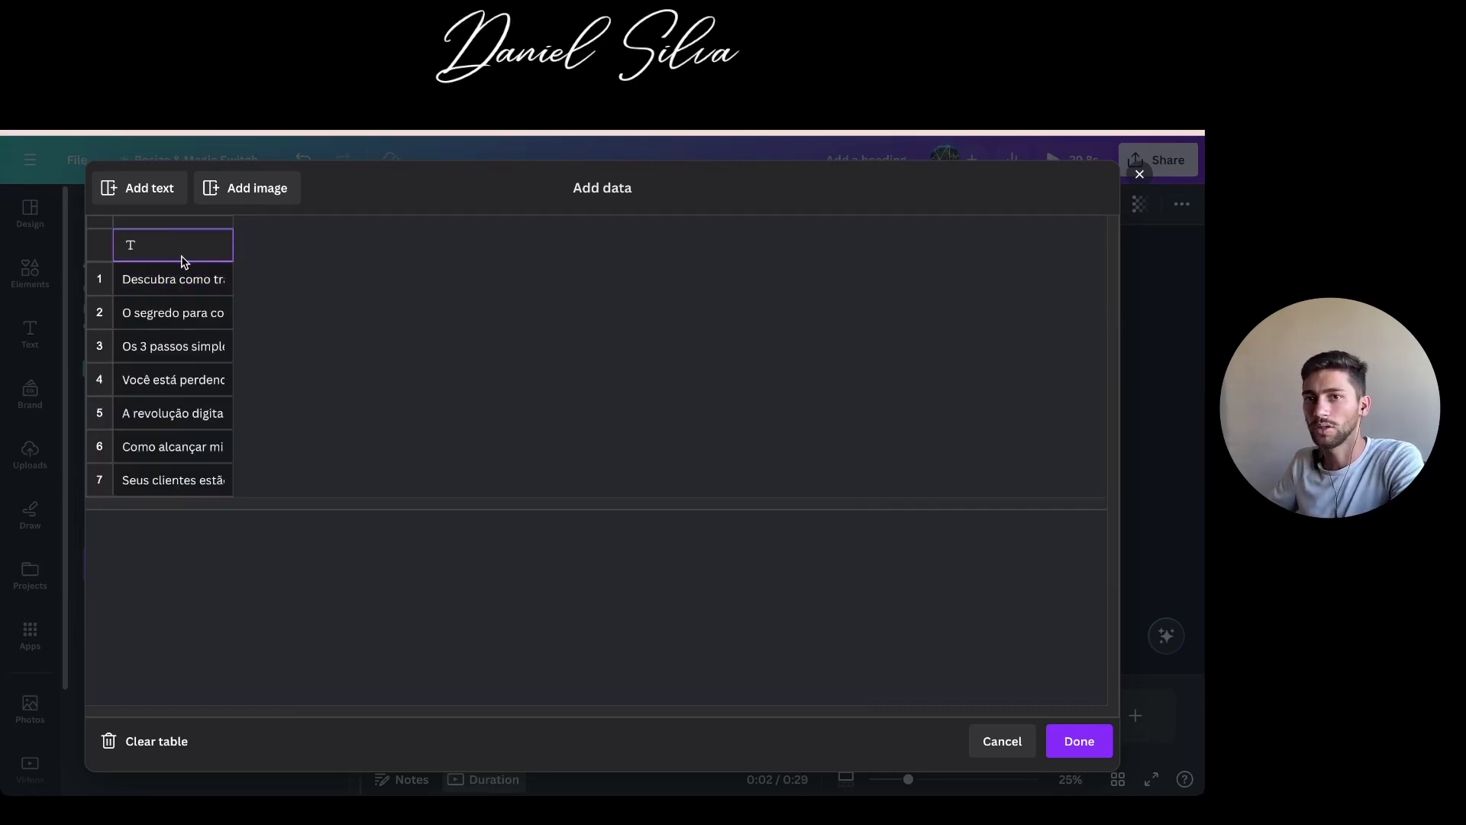
type("hook")
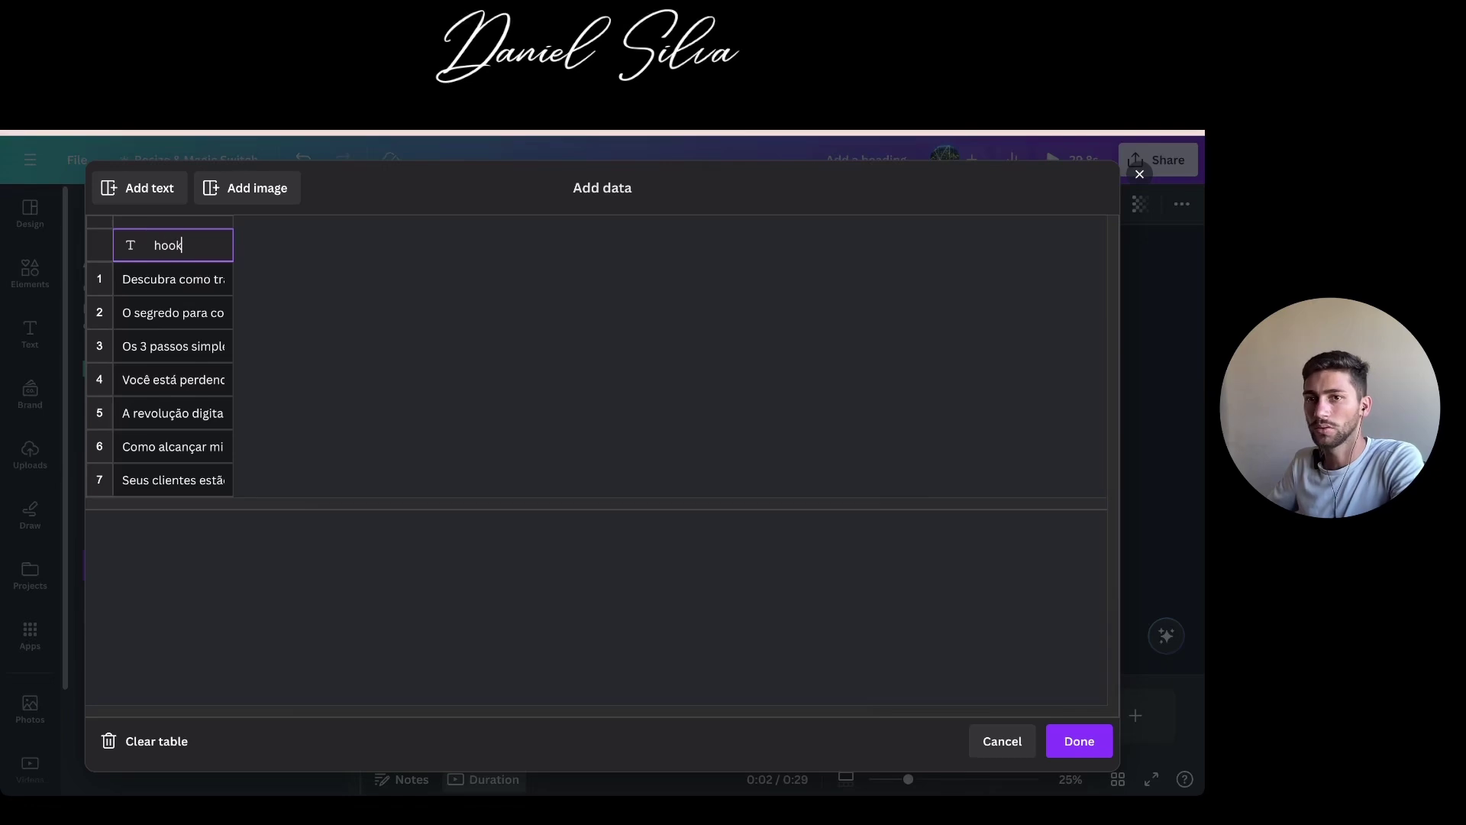
type("1")
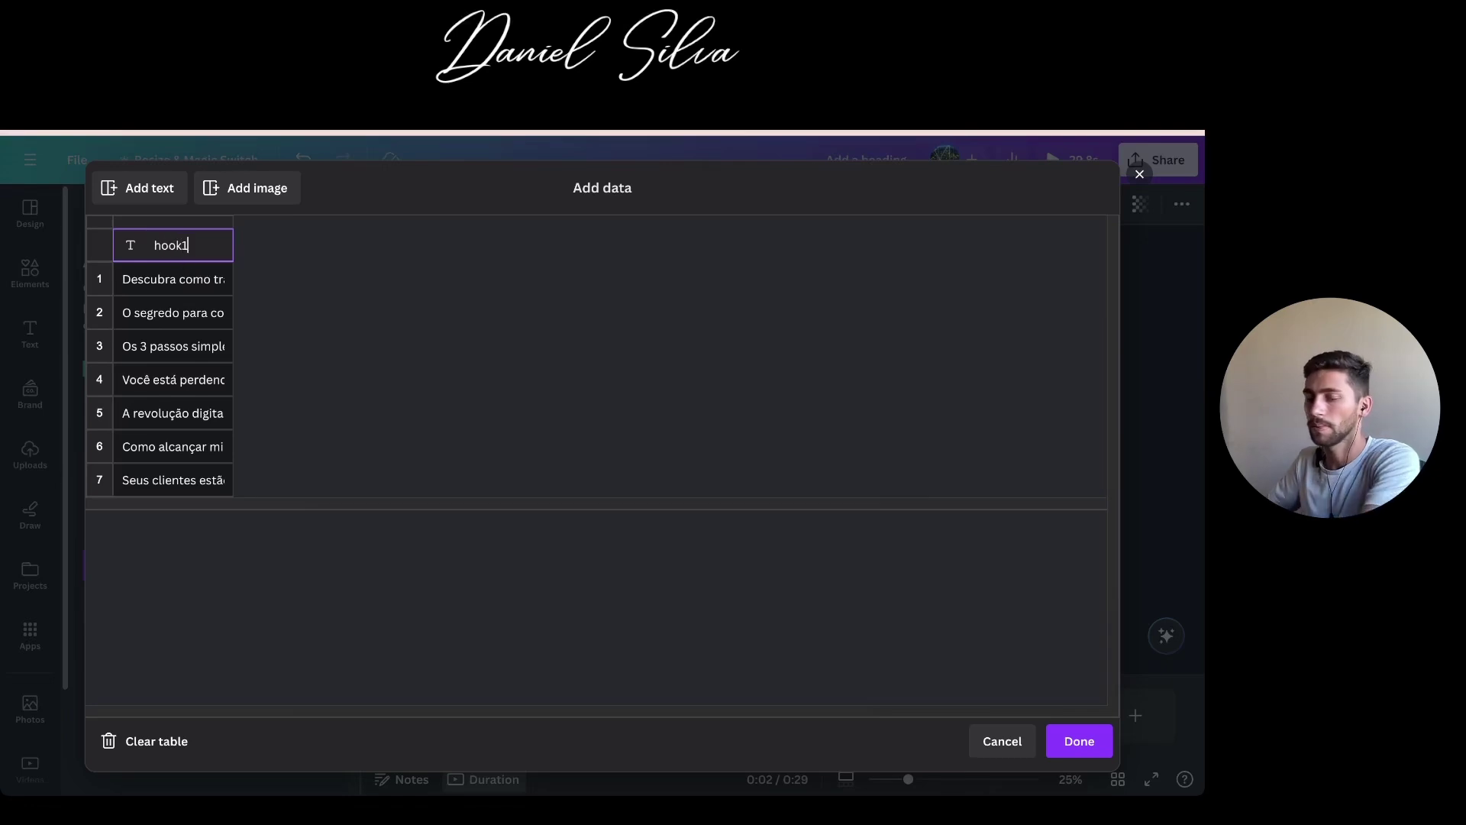
left_click(145, 195)
type("hh")
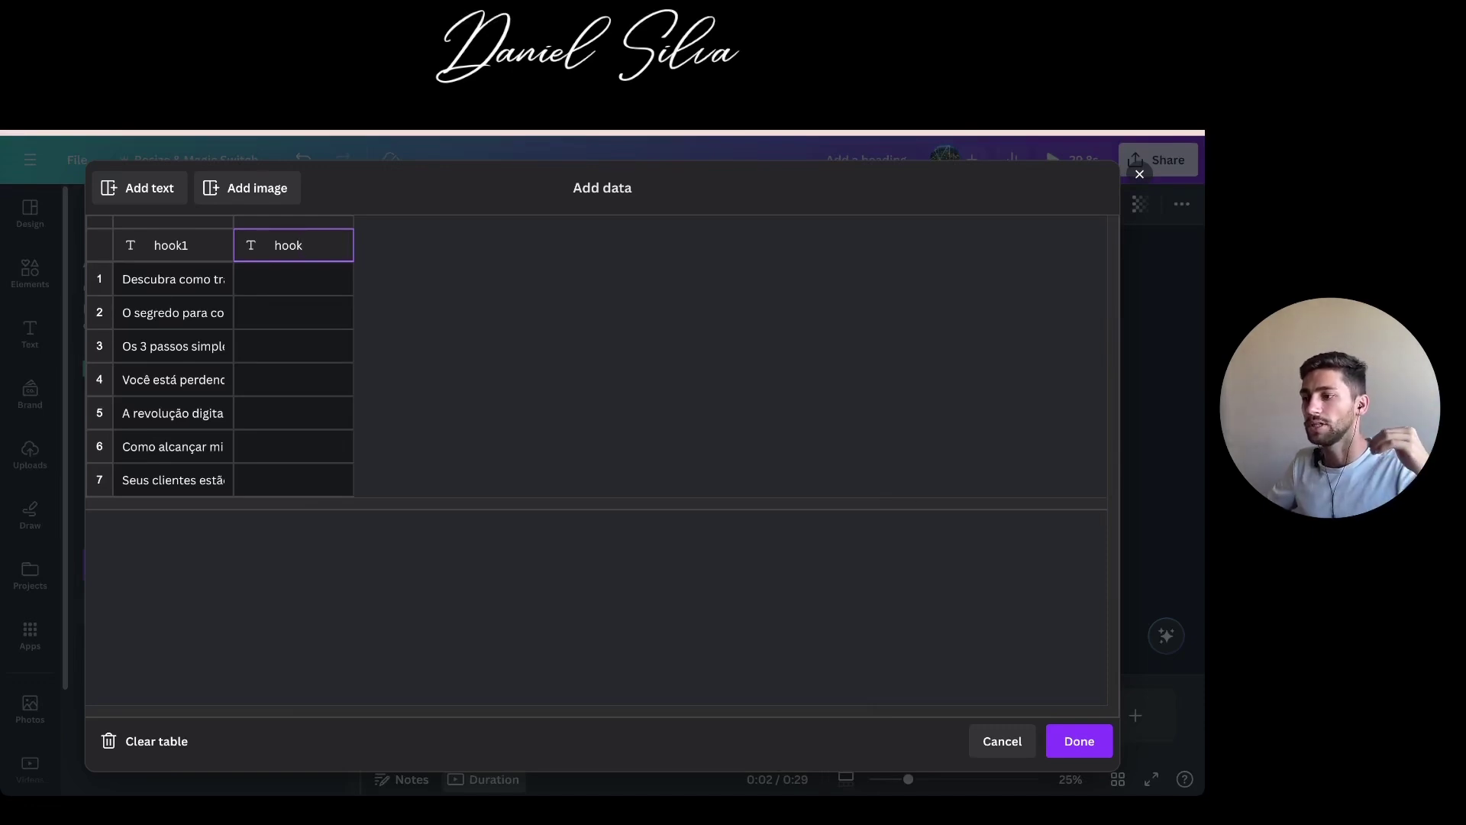
Fill the columns hook2, hook3 and hook4 with the hooks of groups 2, 3 and 4 from ChatGPT, and finish the data table
key("super+Tab")
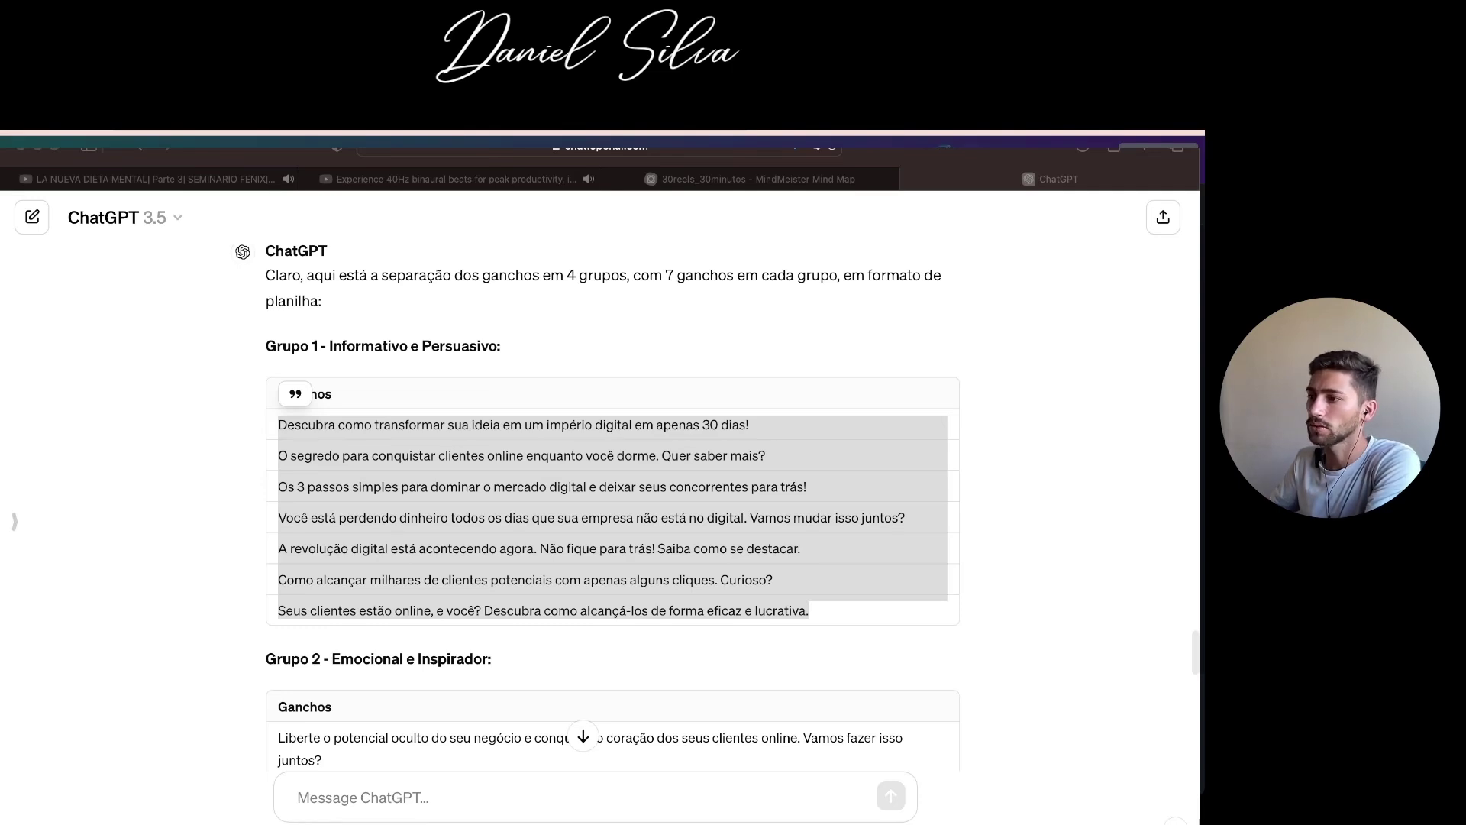
scroll(725, 389, "down", 5)
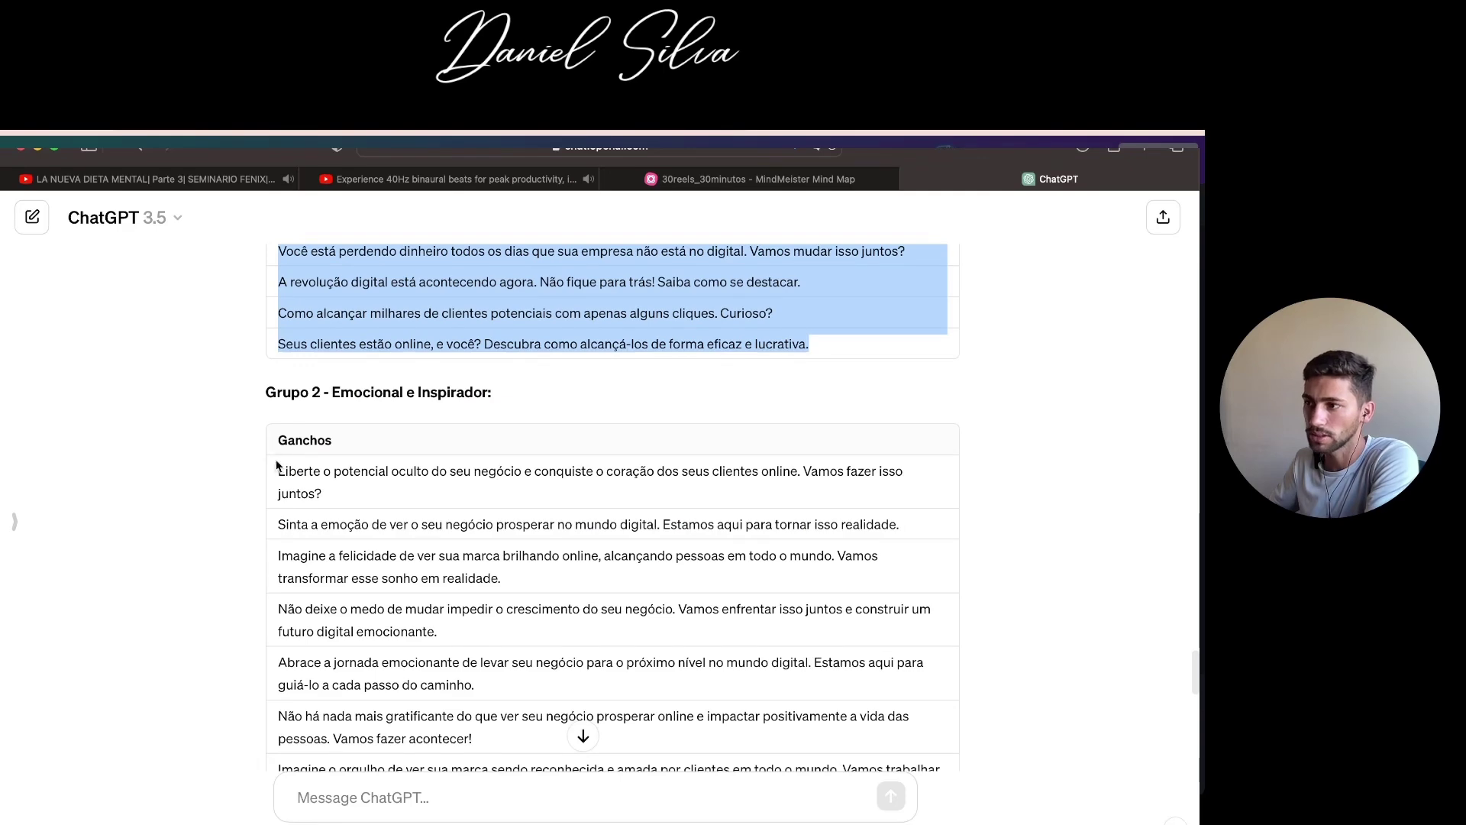
left_click_drag(277, 452, 328, 527)
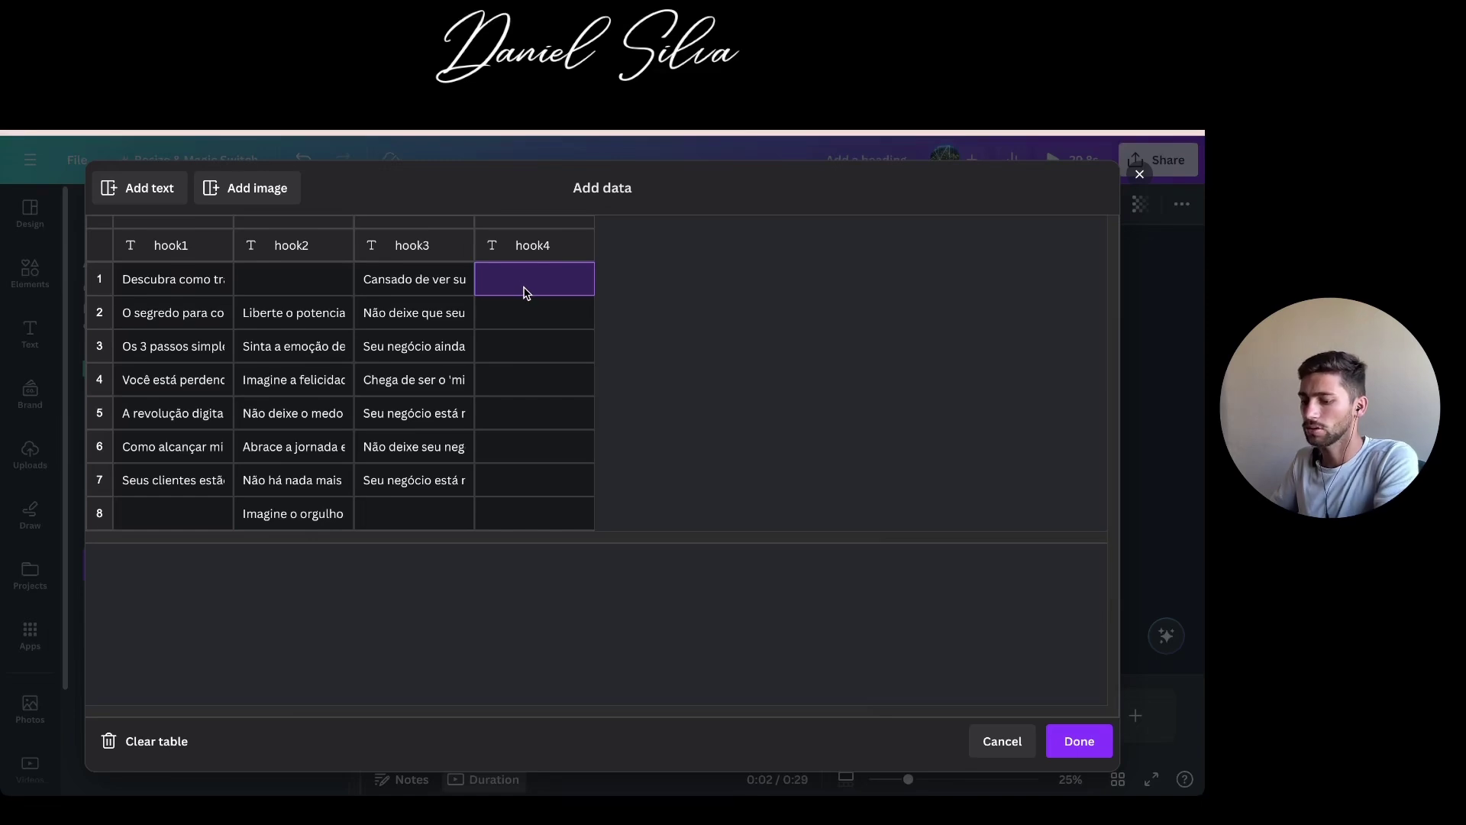
key("ctrl+v")
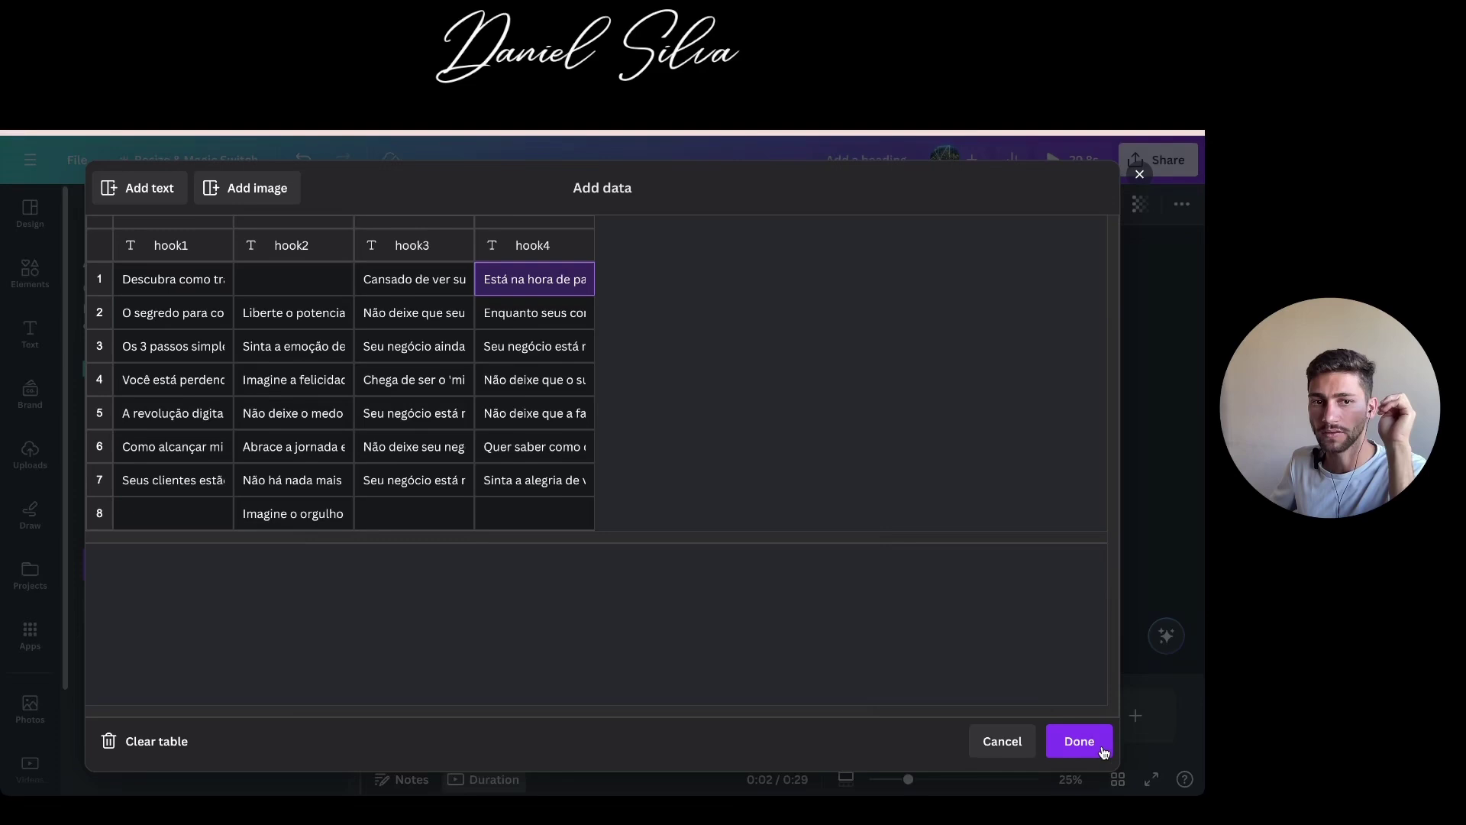
left_click(1079, 742)
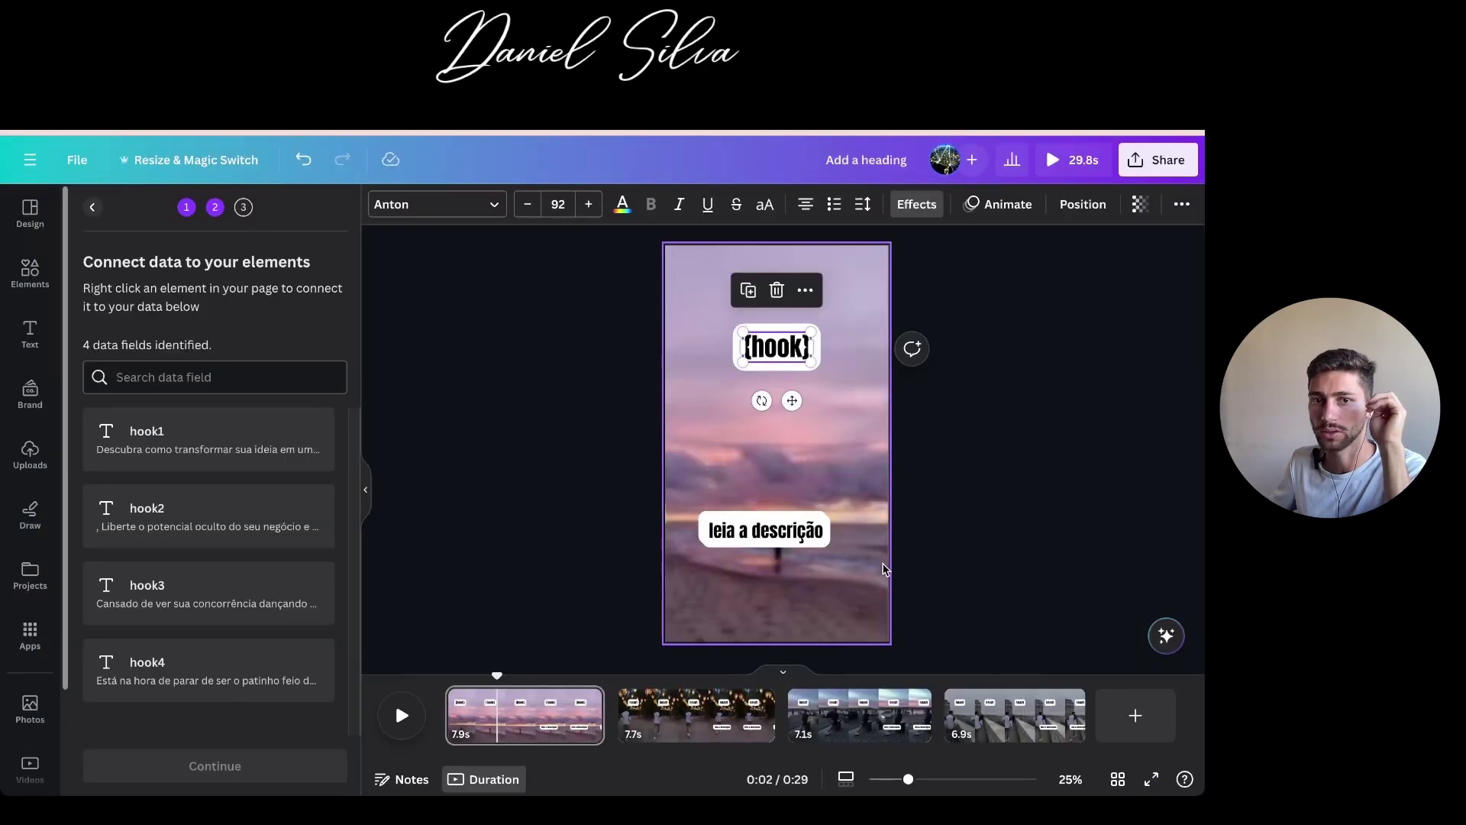
Connect the {hook} text on page 1 to the data field hook1
left_click(715, 391)
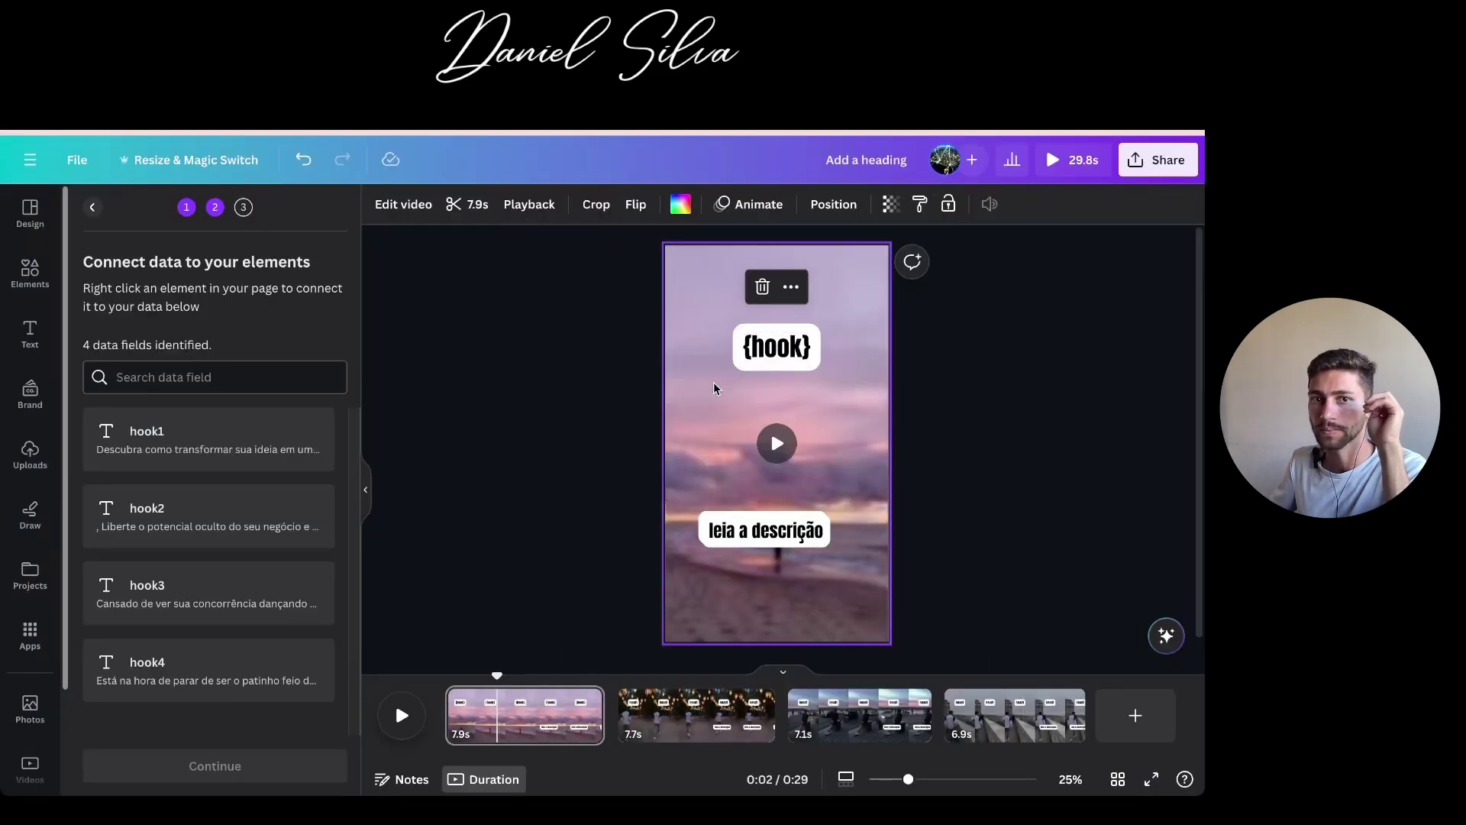
left_click(778, 359)
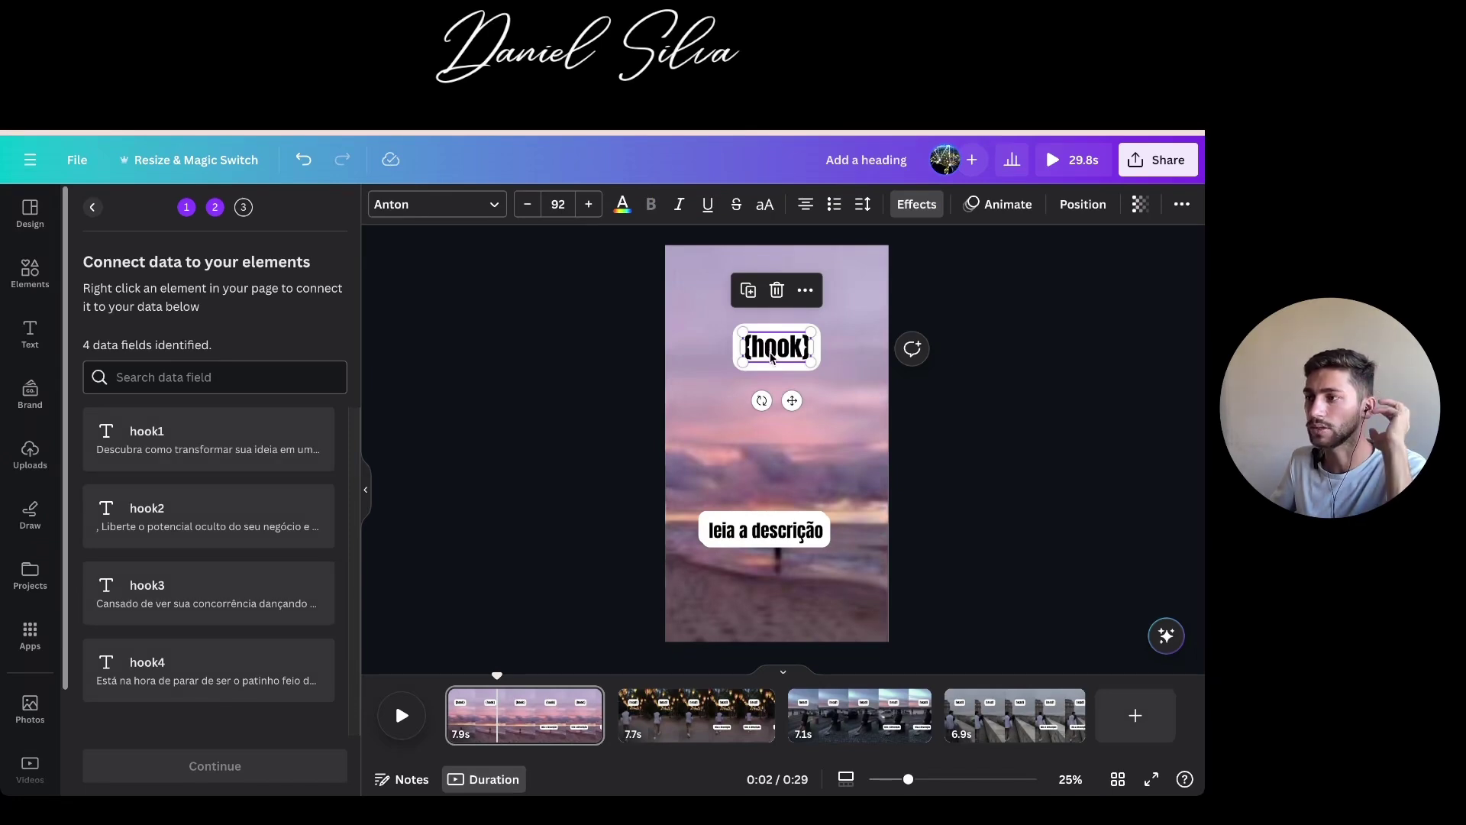
right_click(776, 356)
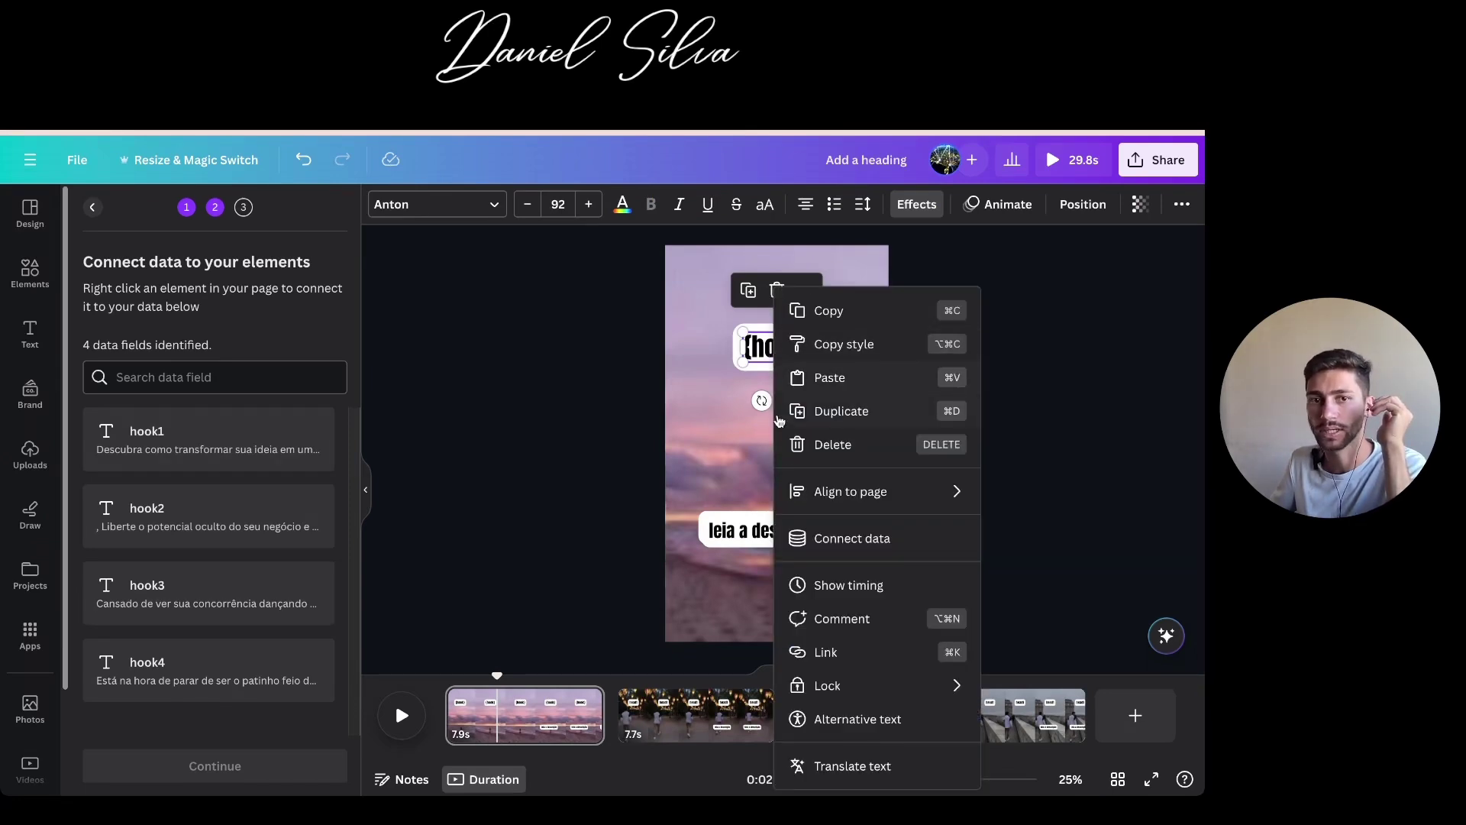
left_click(833, 540)
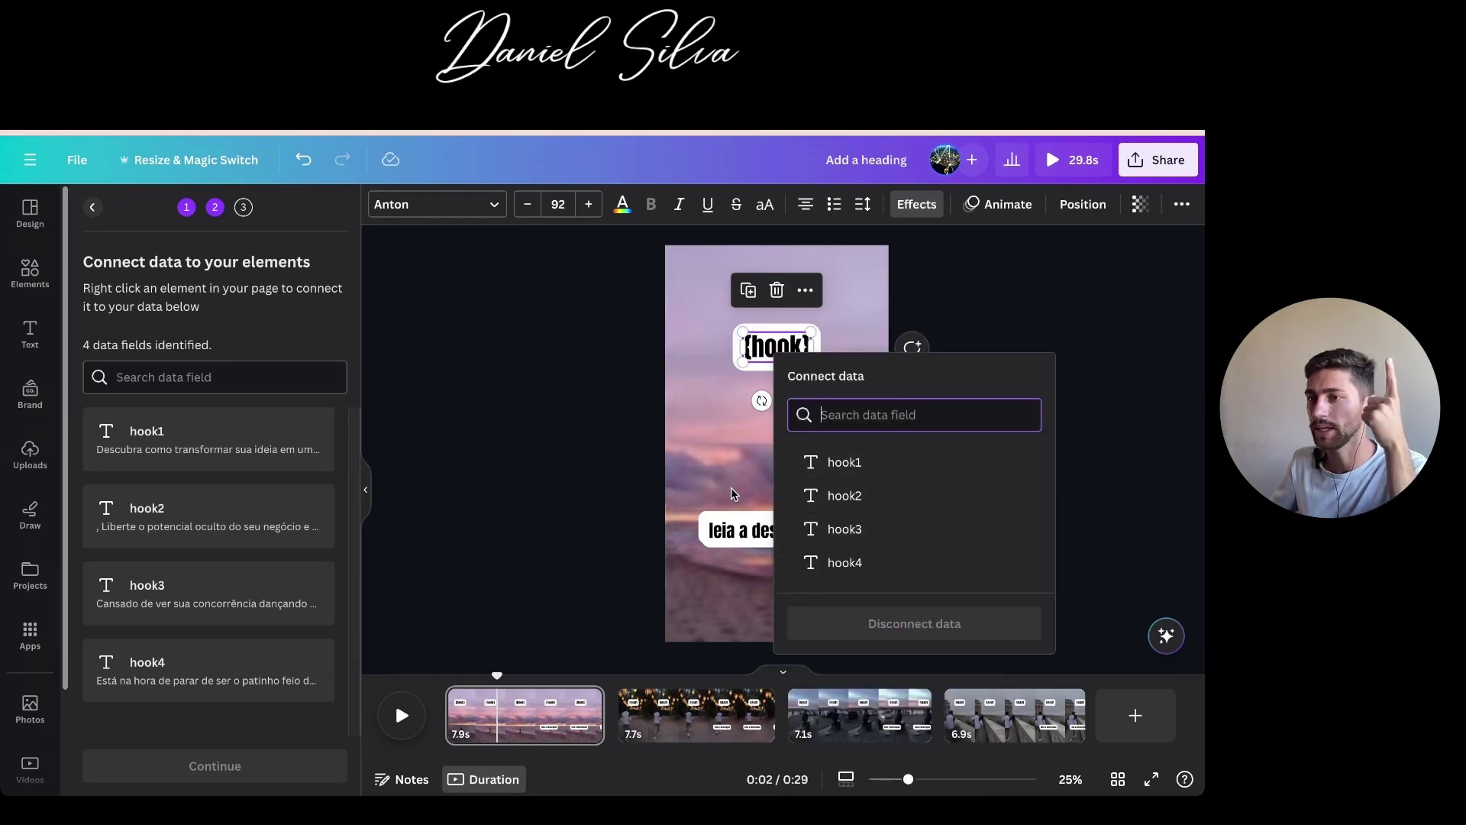
left_click(840, 465)
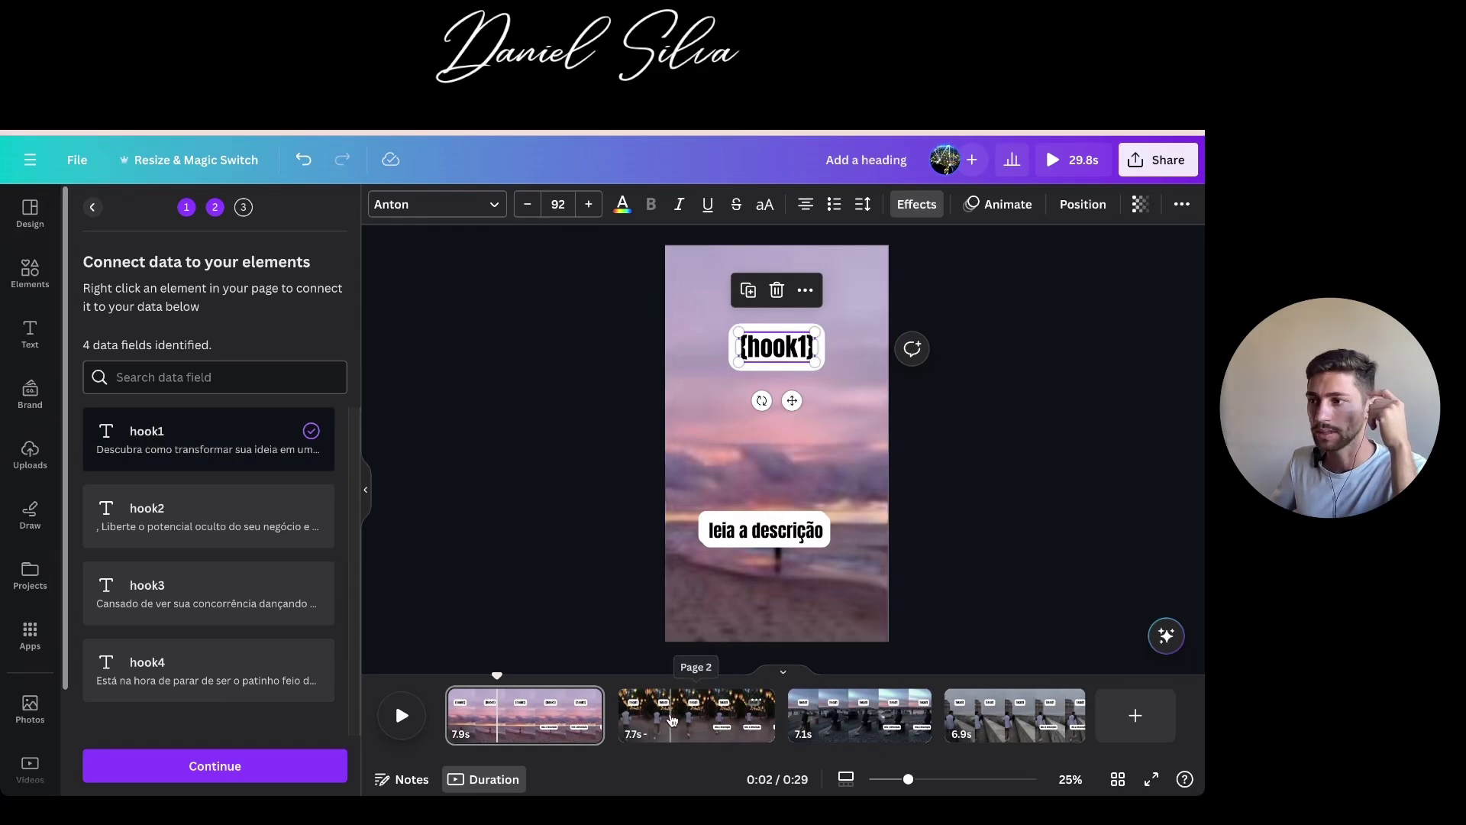
Connect the head1 text on page 2 to the data field hook2
left_click(671, 719)
left_click(773, 348)
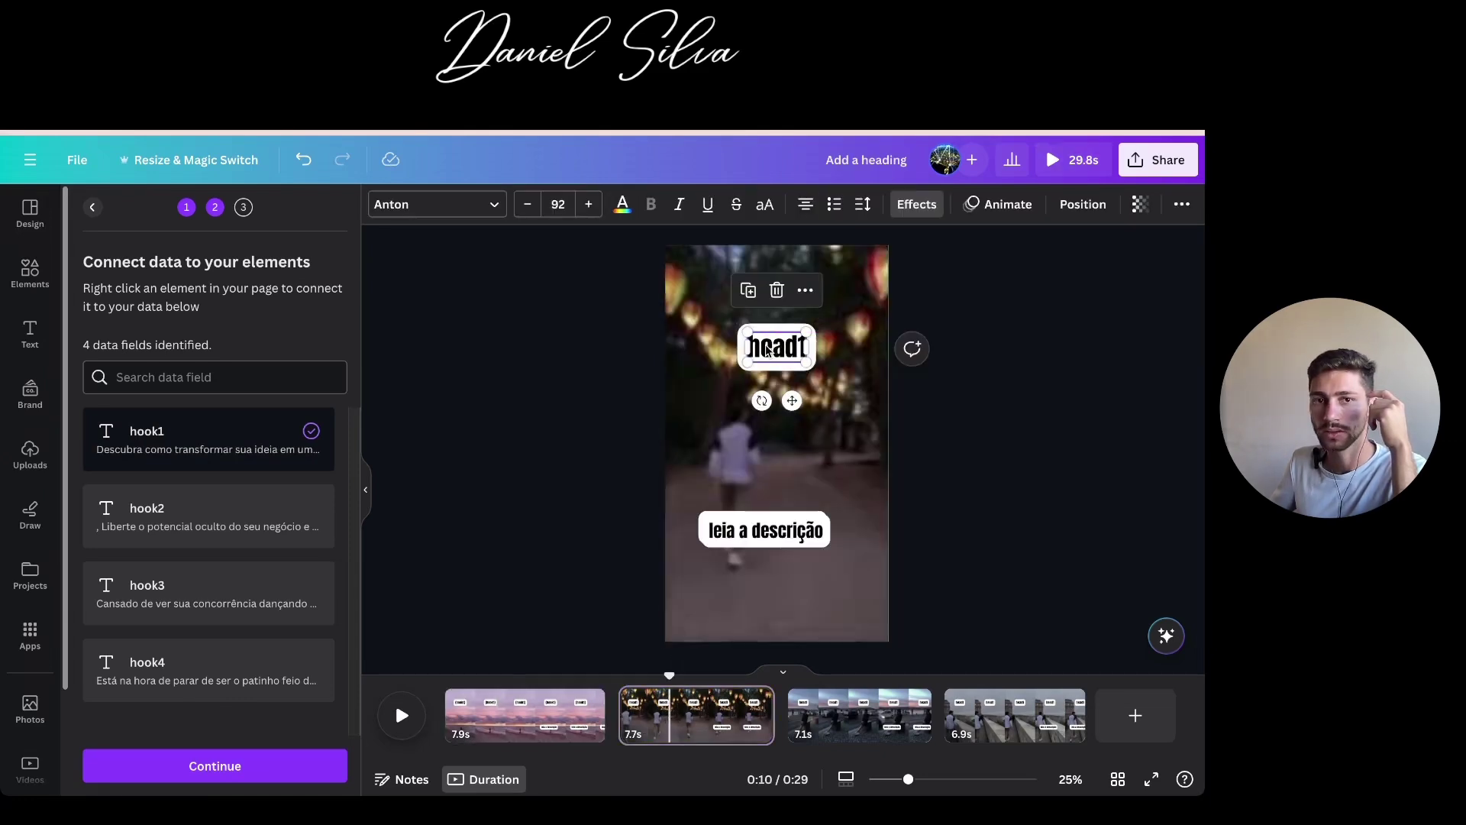
right_click(775, 366)
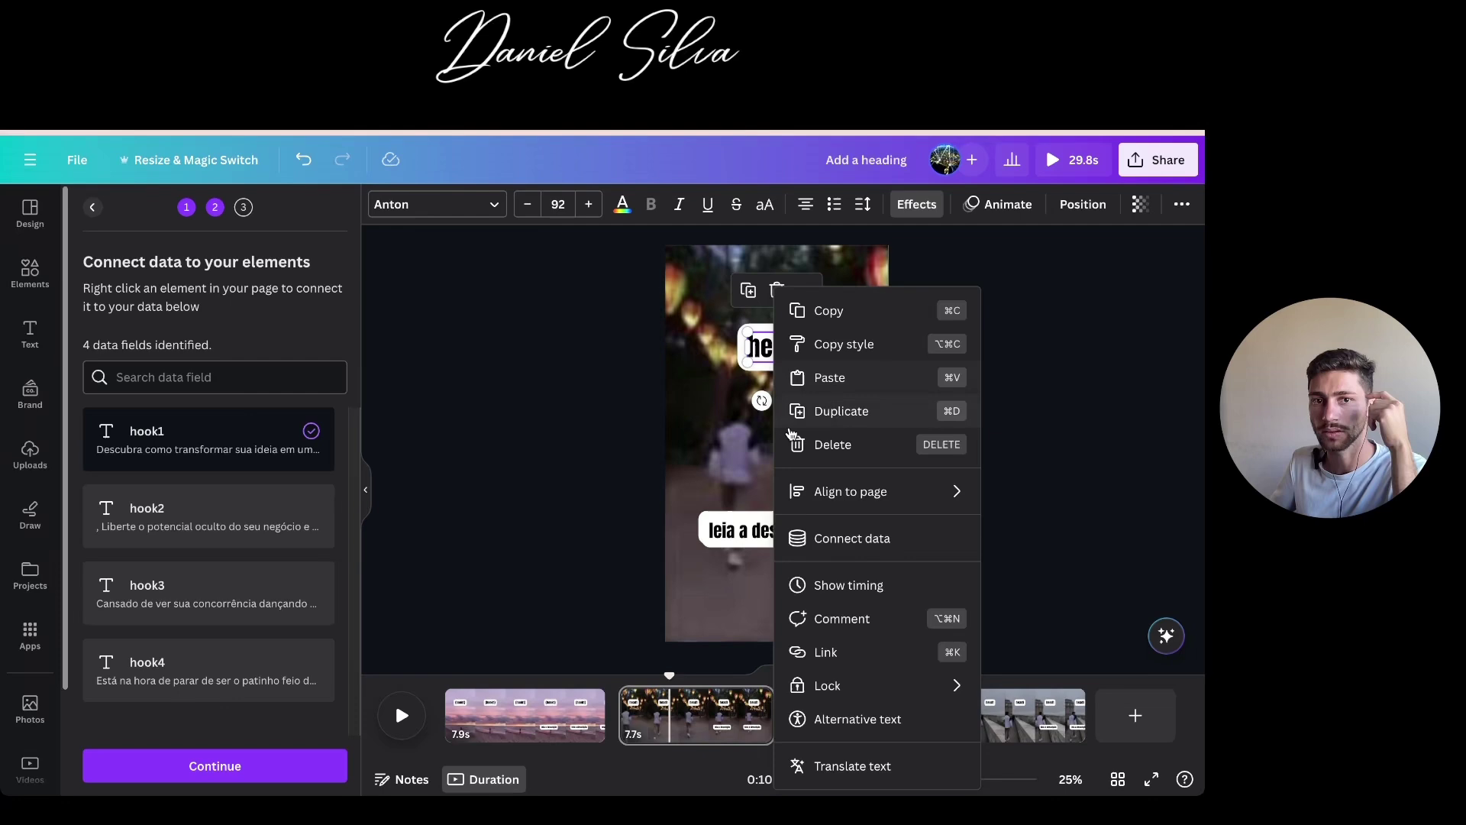
left_click(825, 533)
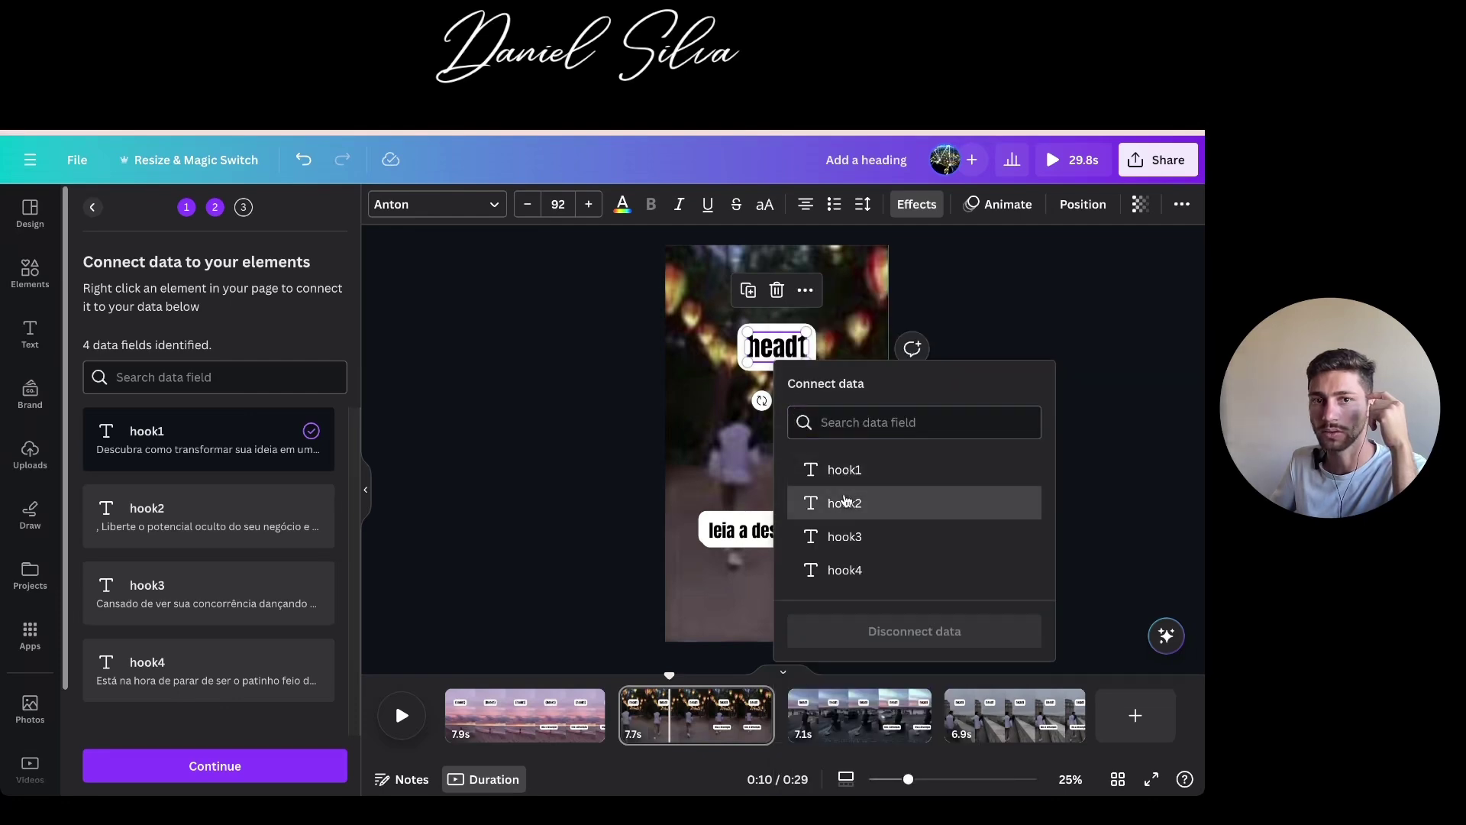
left_click(844, 503)
Connect the head1 text on page 3 to the data field hook3
left_click(836, 721)
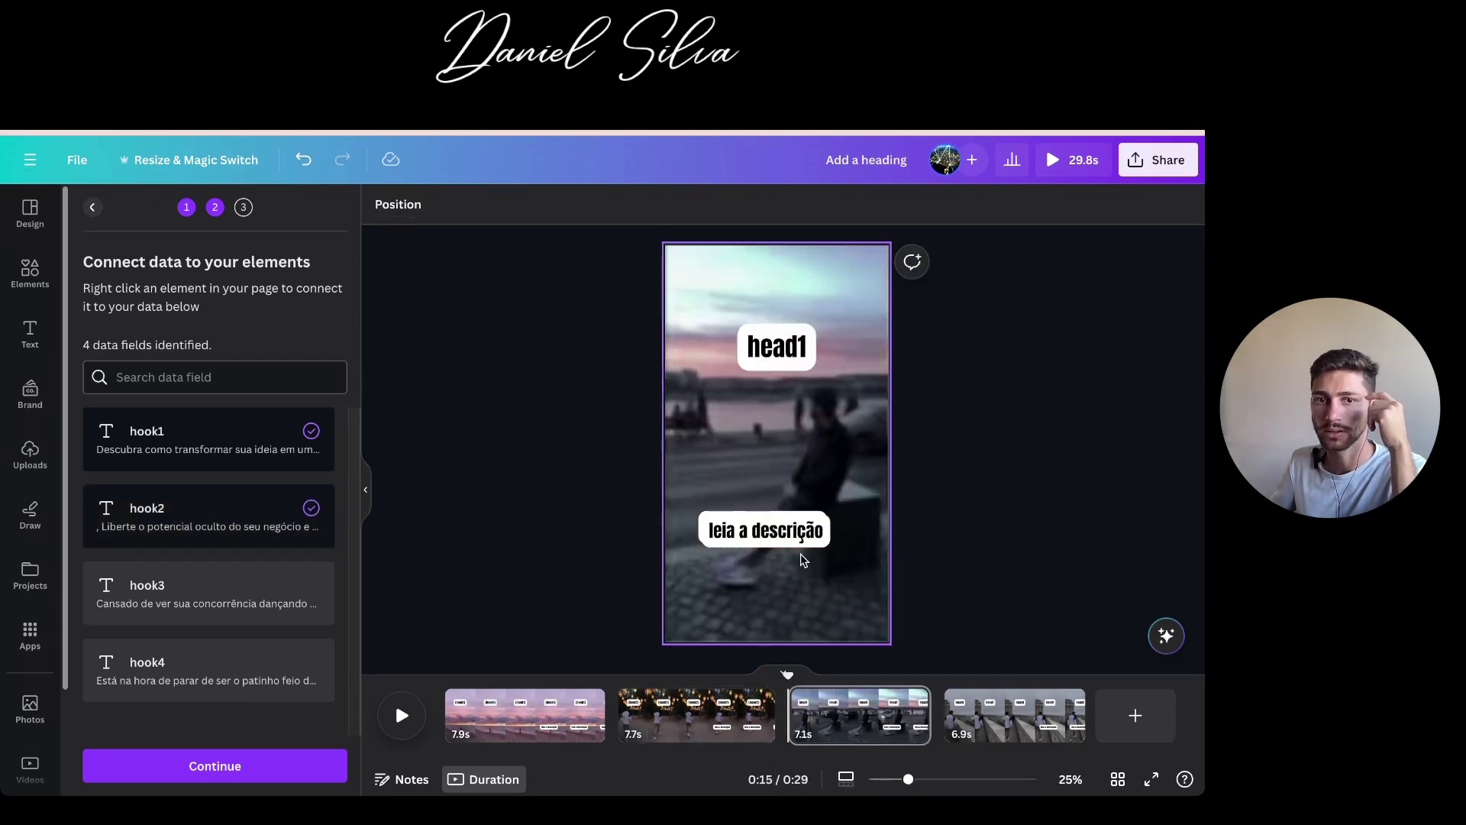
left_click(847, 722)
right_click(791, 356)
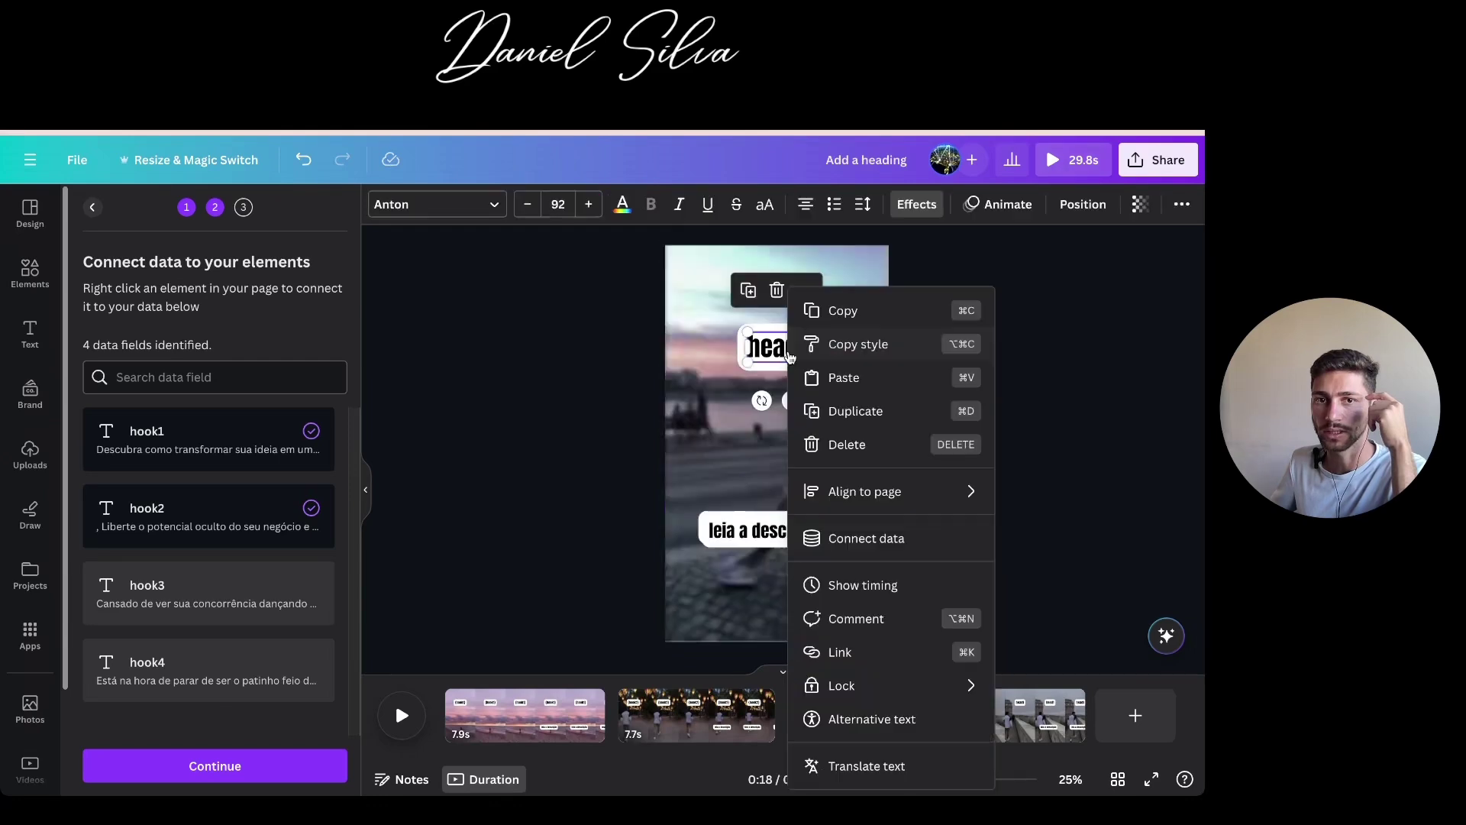
left_click(873, 539)
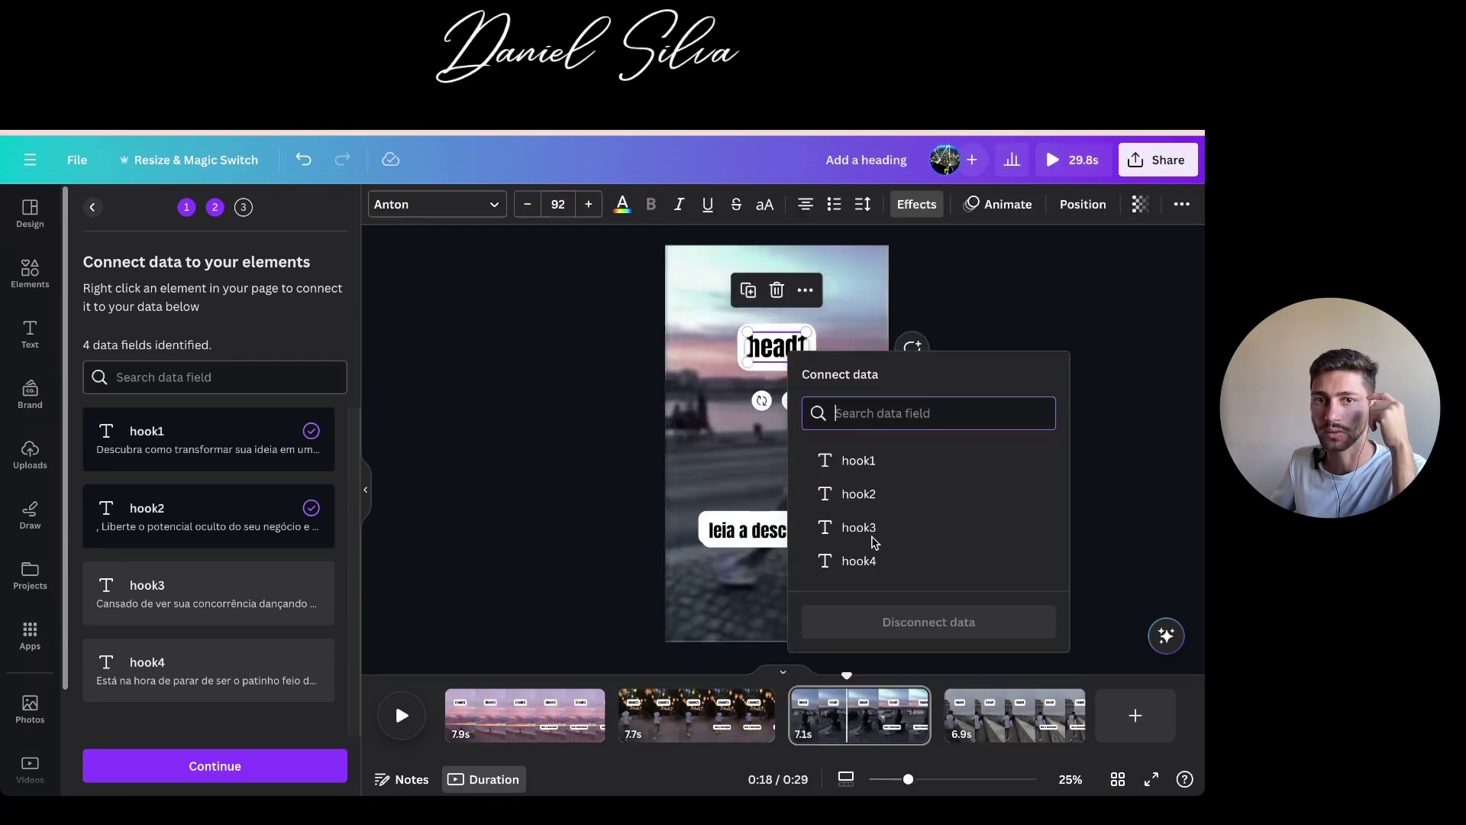
left_click(868, 535)
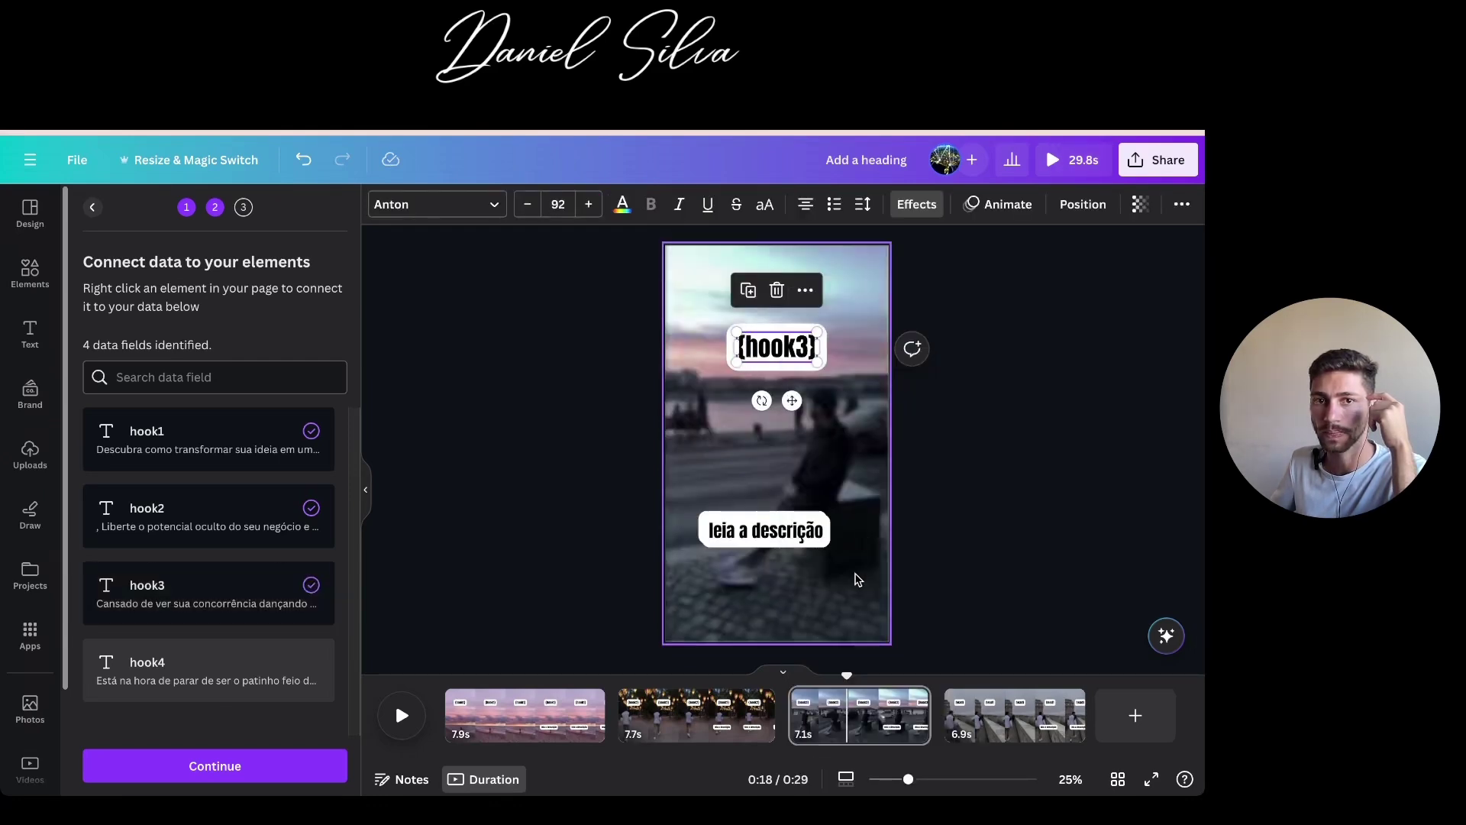
Connect the head1 text on page 4 to the data field hook4
left_click(967, 701)
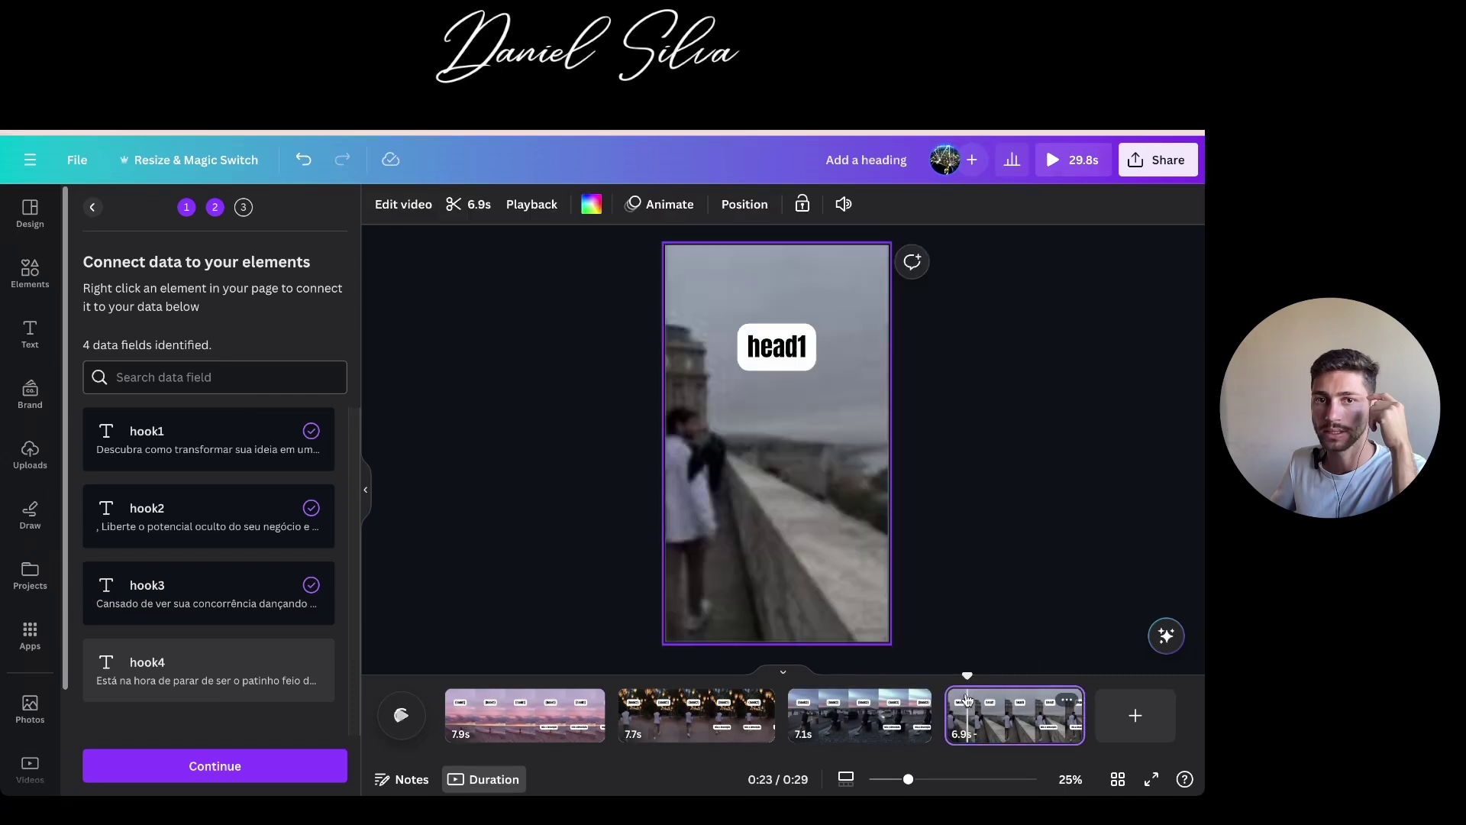
left_click(766, 352)
right_click(770, 355)
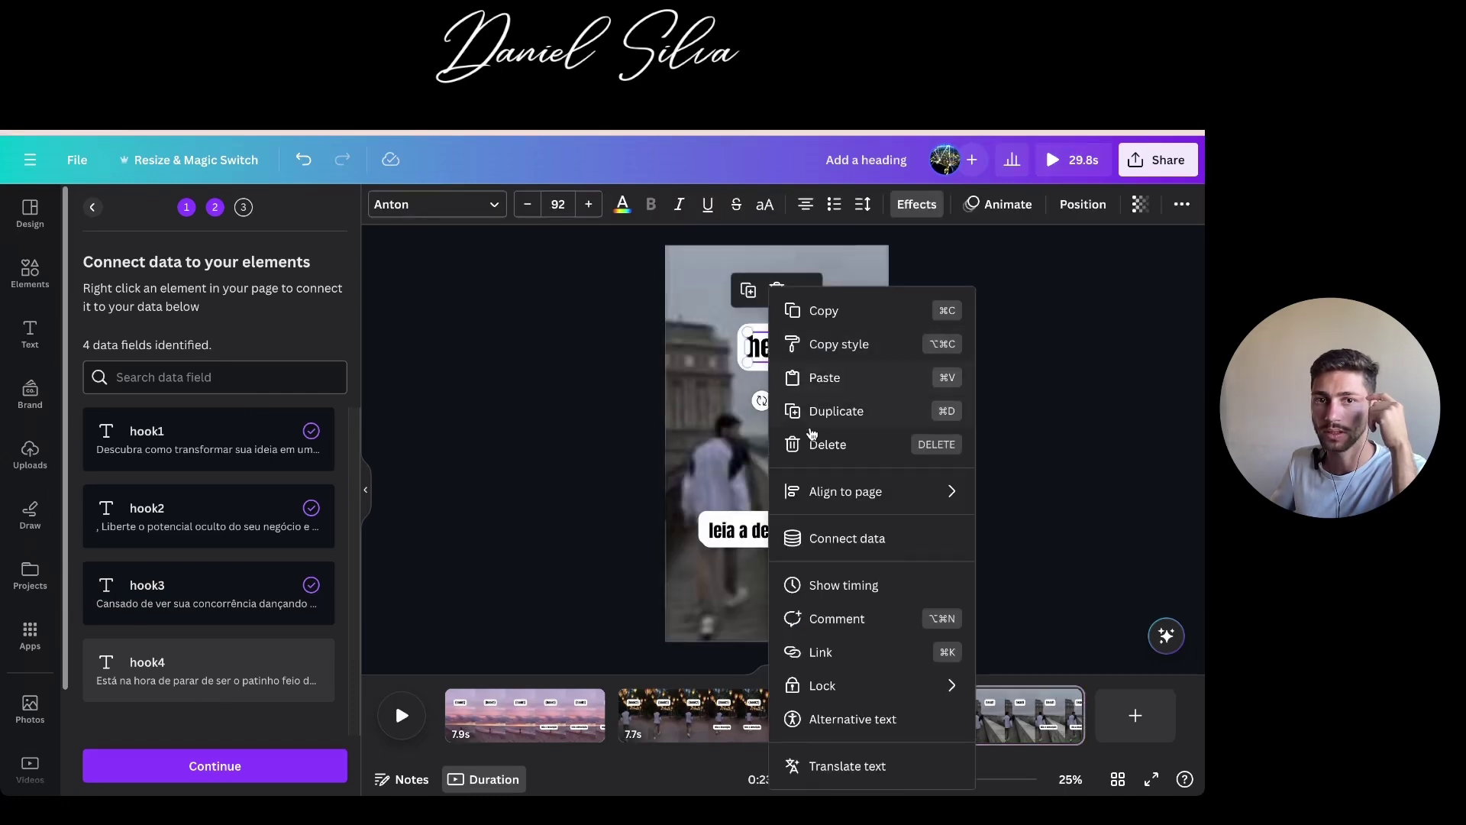
left_click(813, 534)
left_click(840, 562)
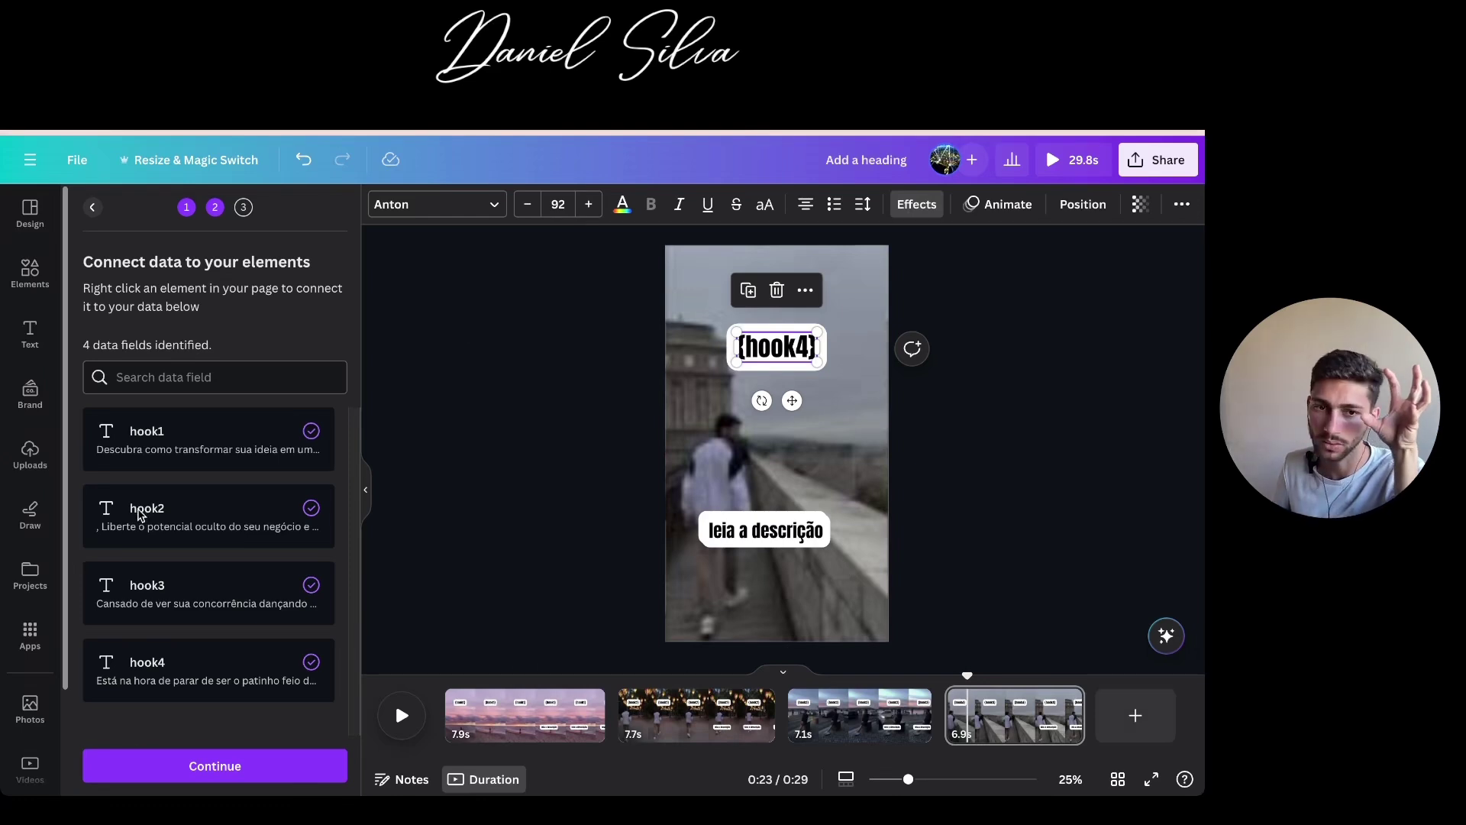
Generate 8 designs from all selected data rows and play back the first pages of the generated video
left_click(197, 771)
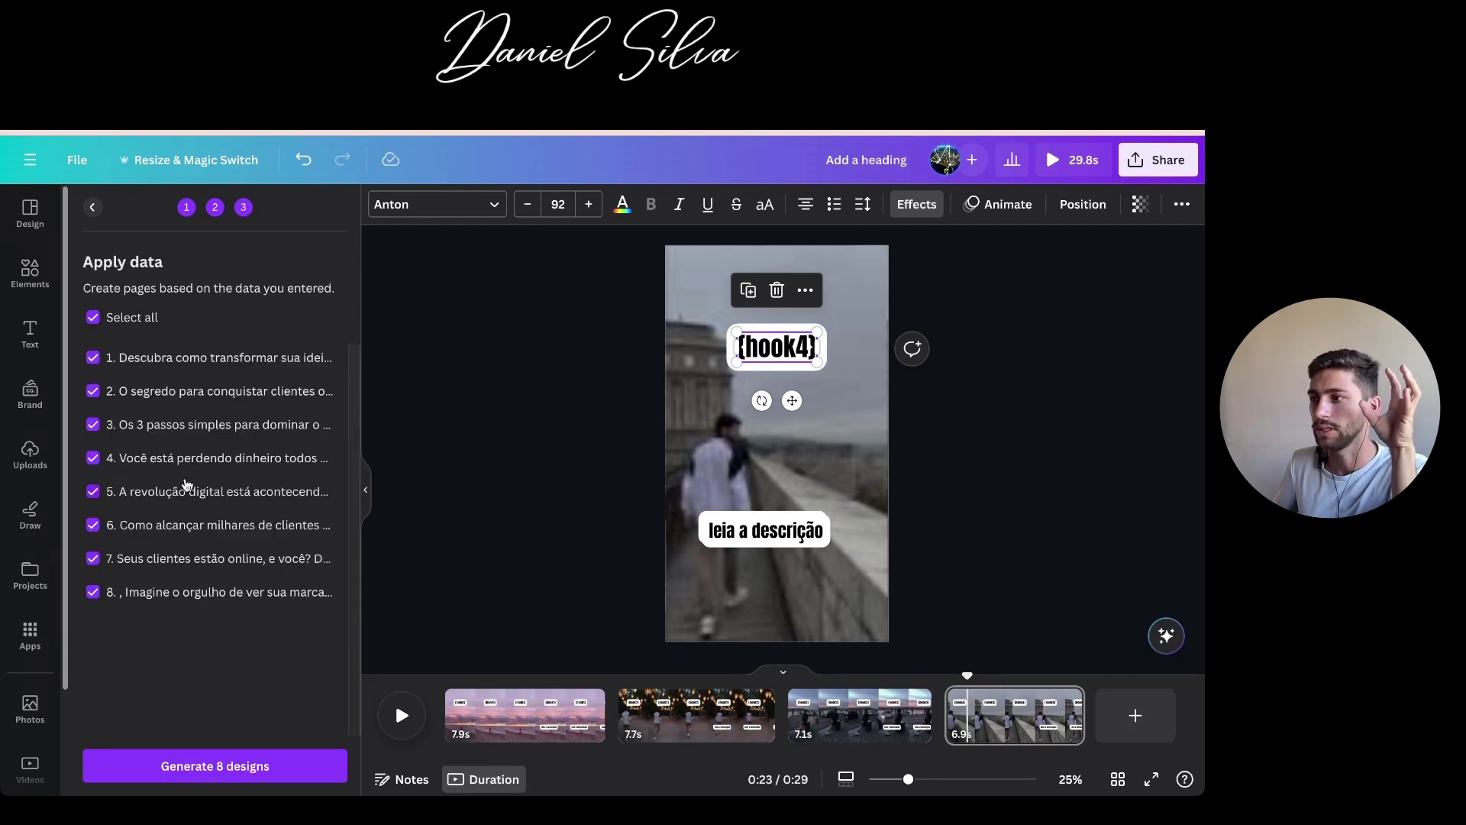
left_click(252, 766)
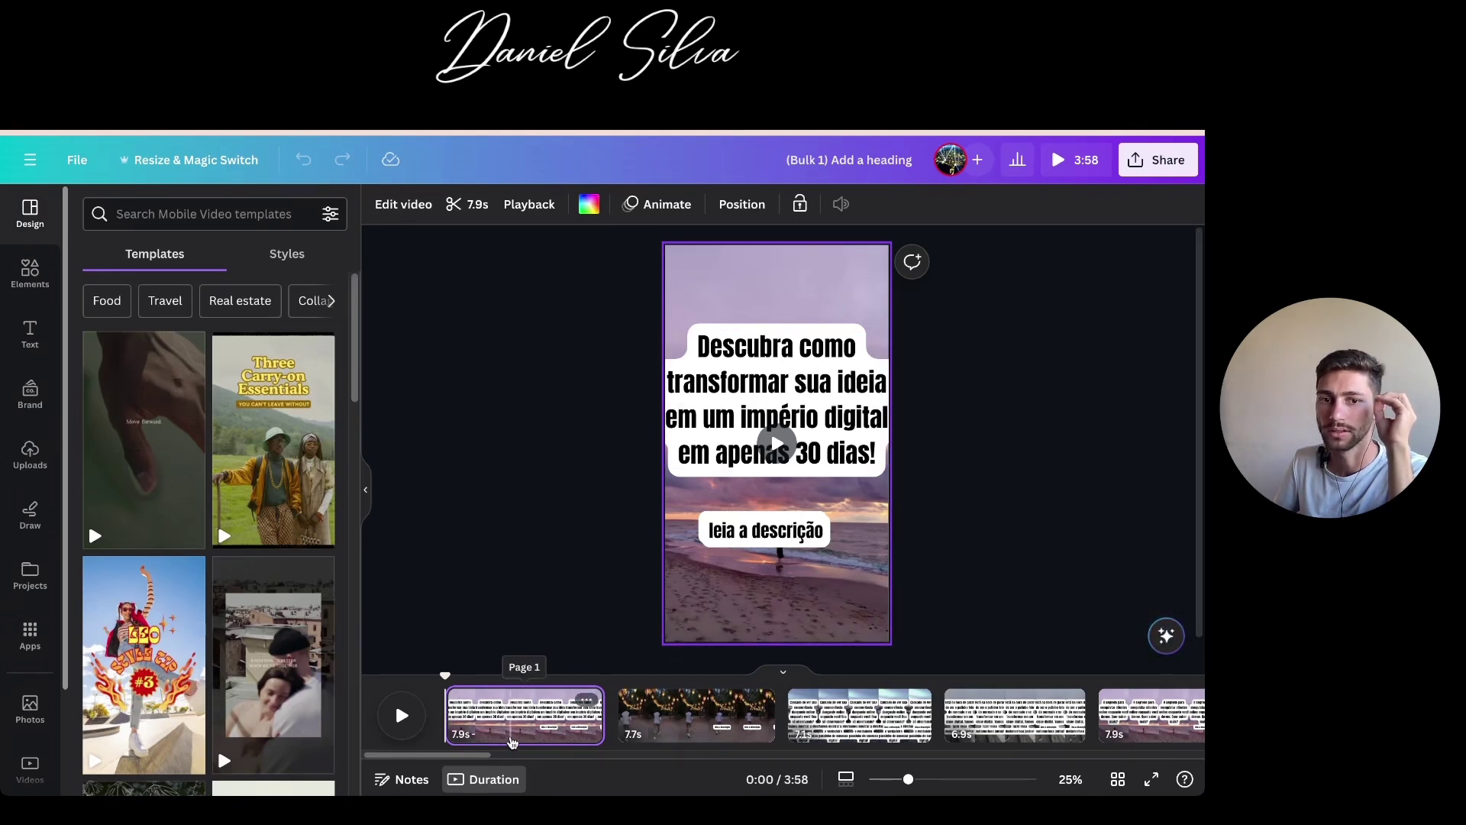
left_click(419, 720)
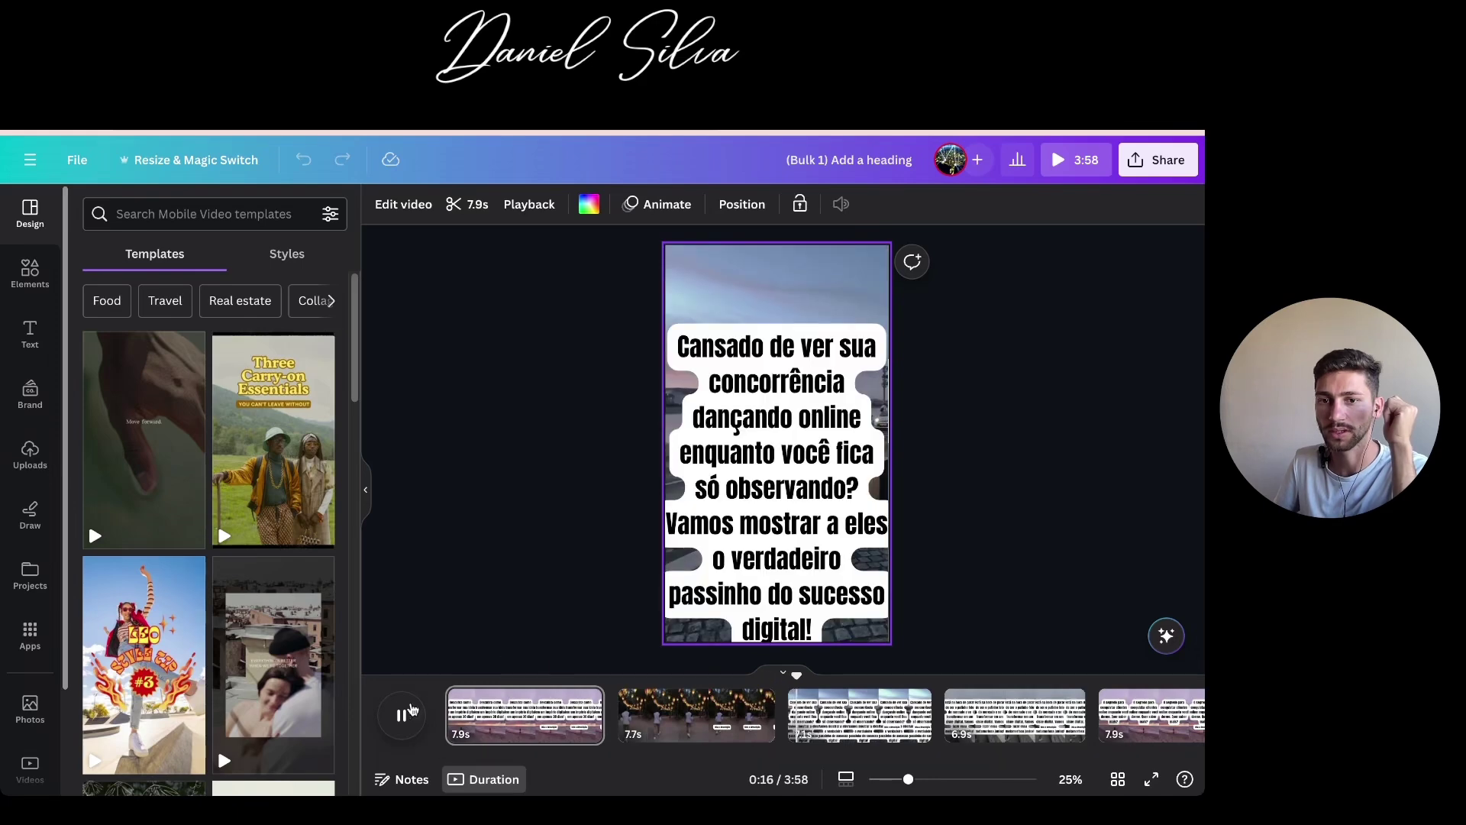
left_click(401, 715)
Delete the lantern-video page 2 that lacks a hook, and shrink, widen and recentre the hook text on the following page
left_click(624, 713)
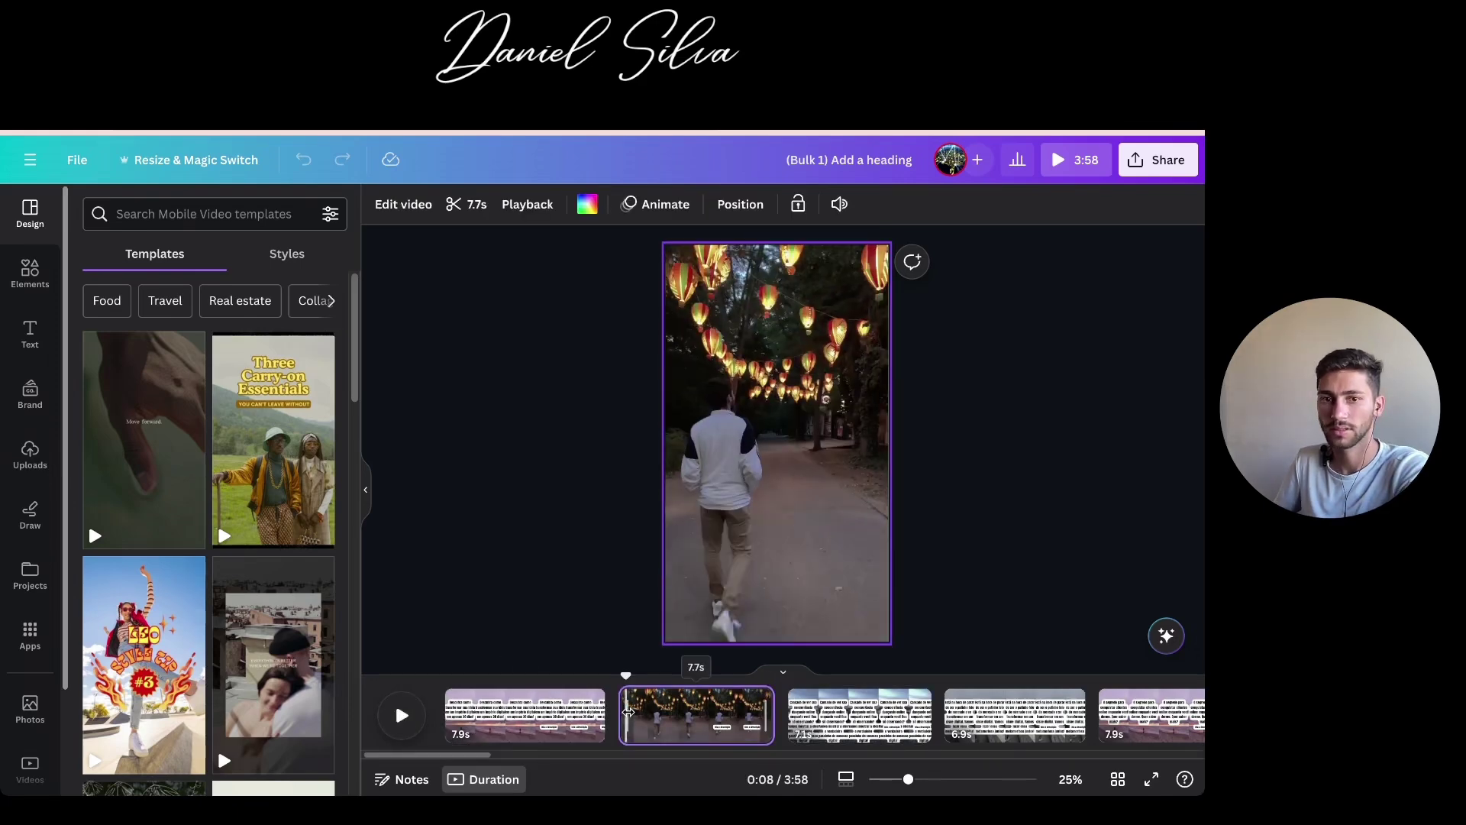
key("Delete")
left_click(696, 476)
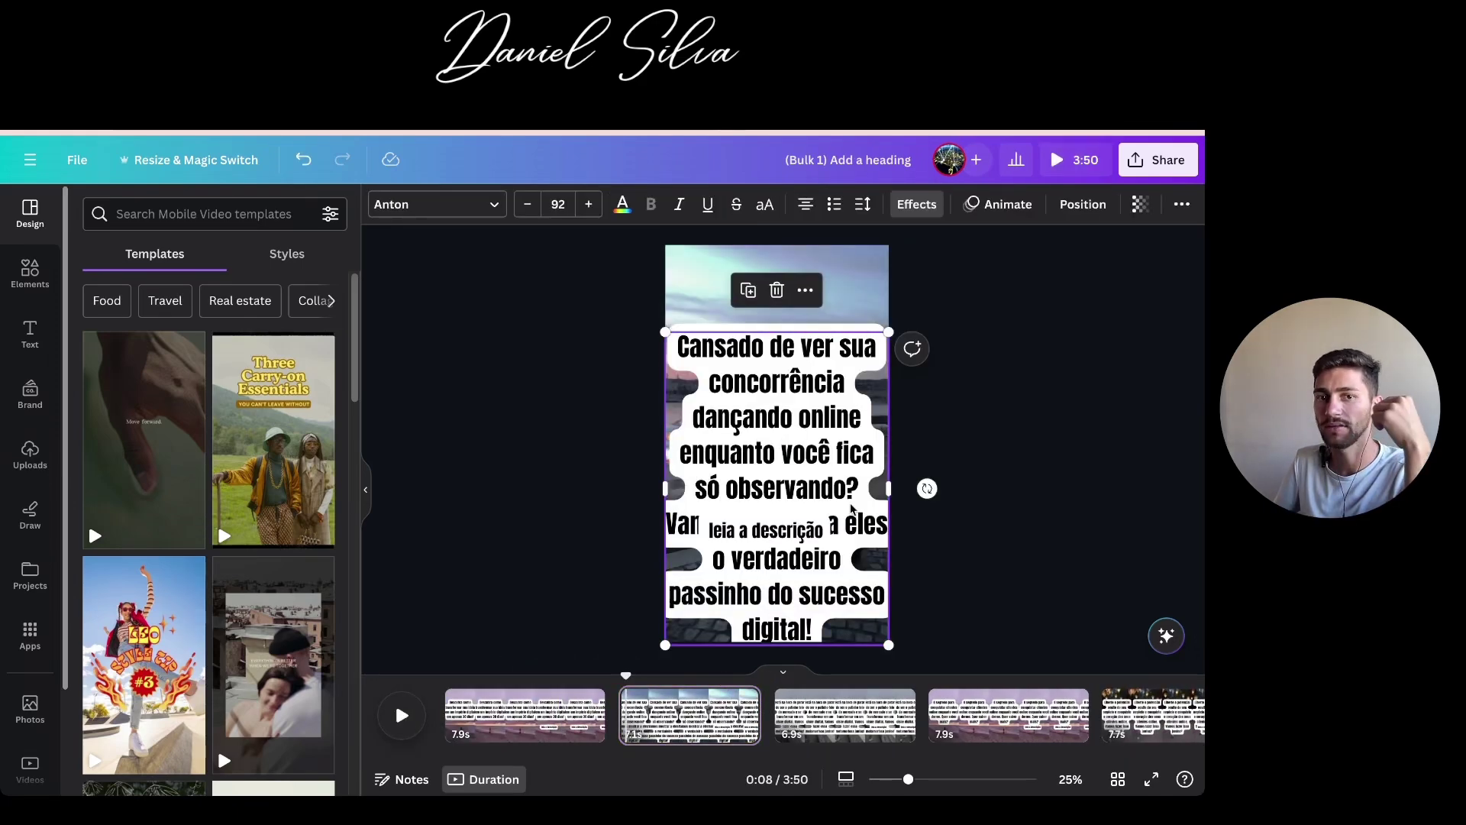
left_click_drag(884, 643, 763, 469)
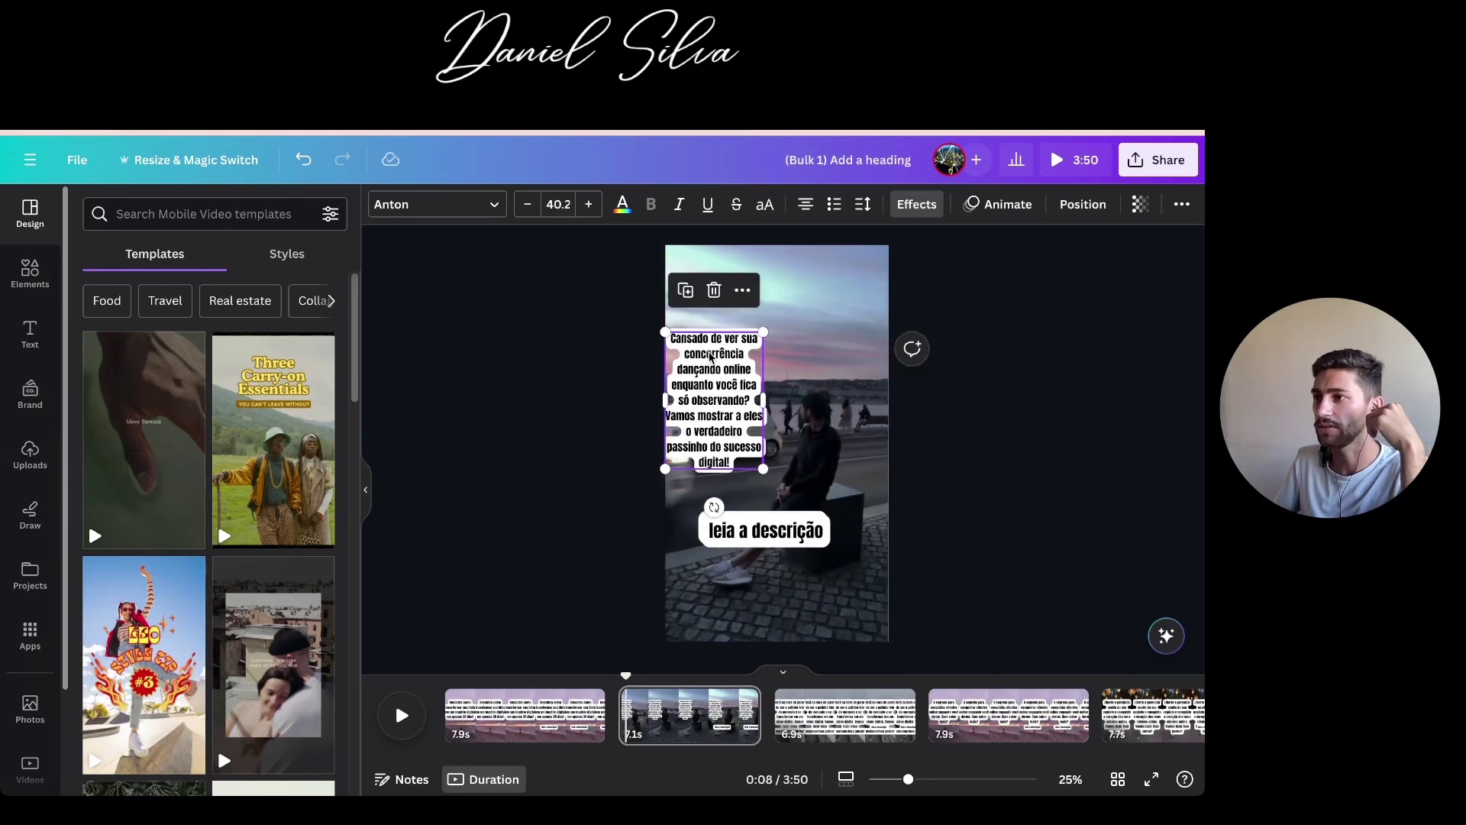
left_click_drag(765, 393, 846, 397)
left_click(782, 400)
left_click_drag(757, 361, 785, 341)
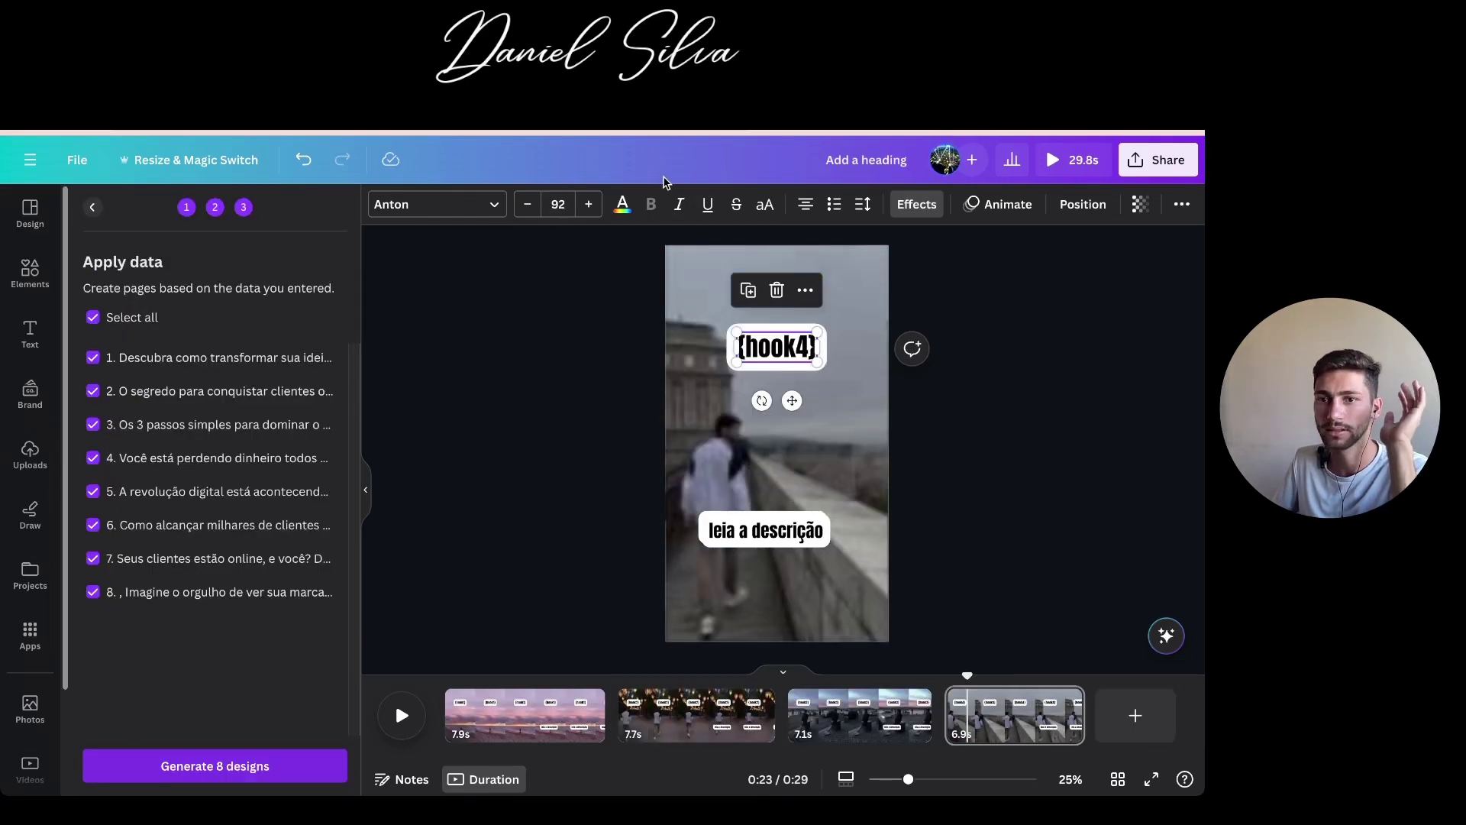
left_click(590, 513)
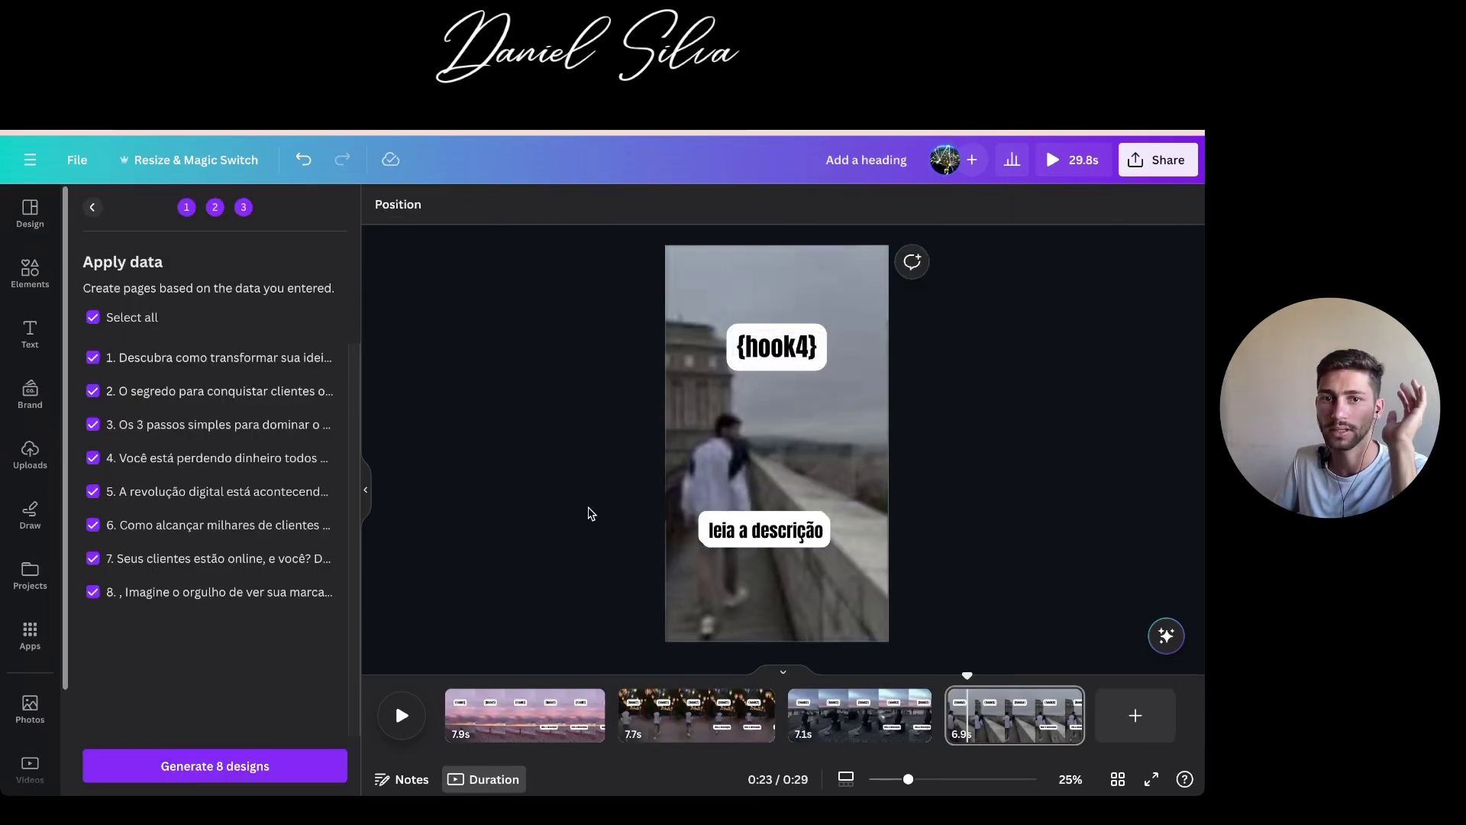
Set the {hook1} text on page 1 to font size 40
left_click(663, 714)
left_click(524, 714)
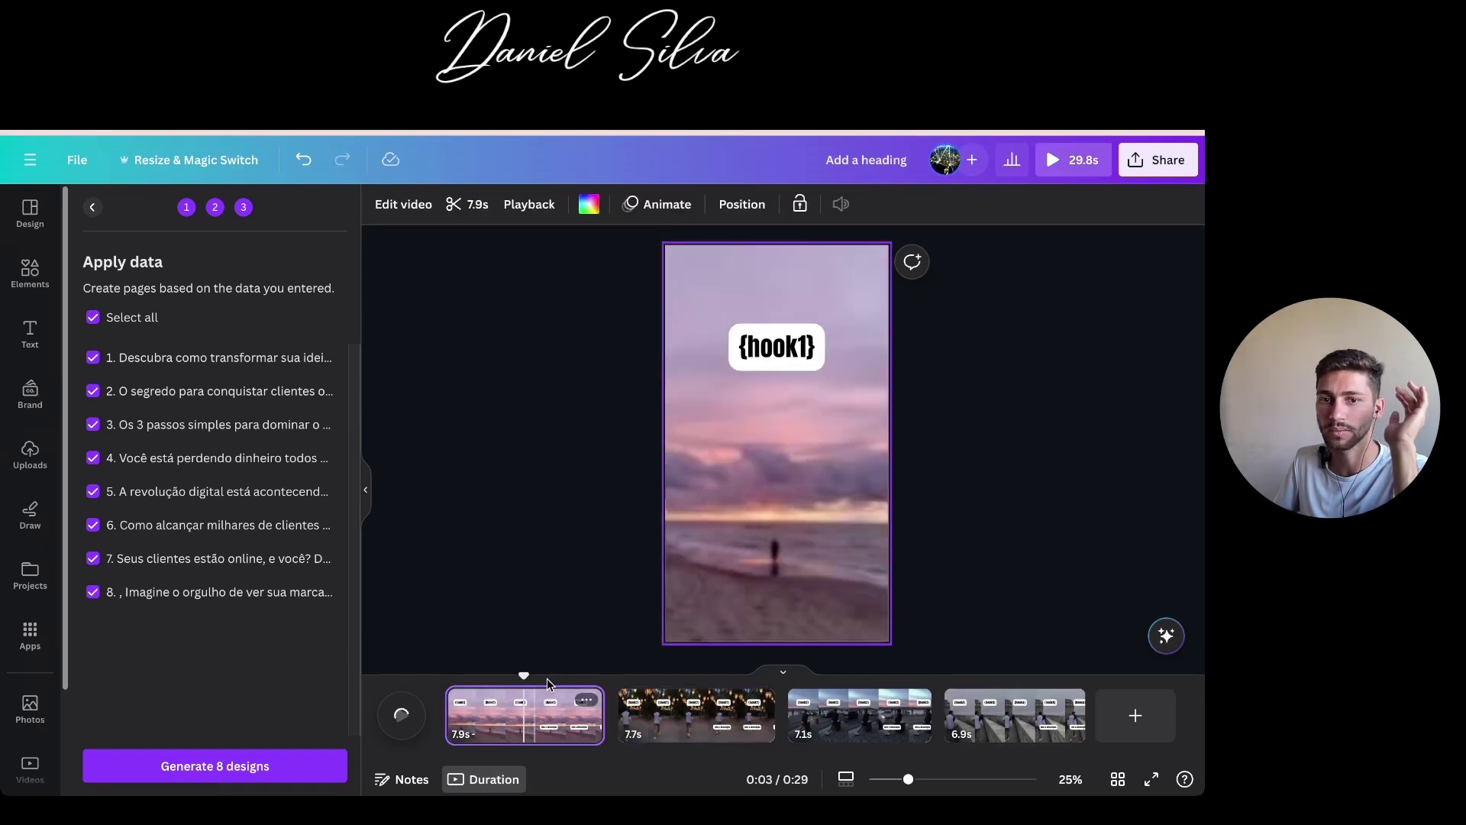
left_click(744, 364)
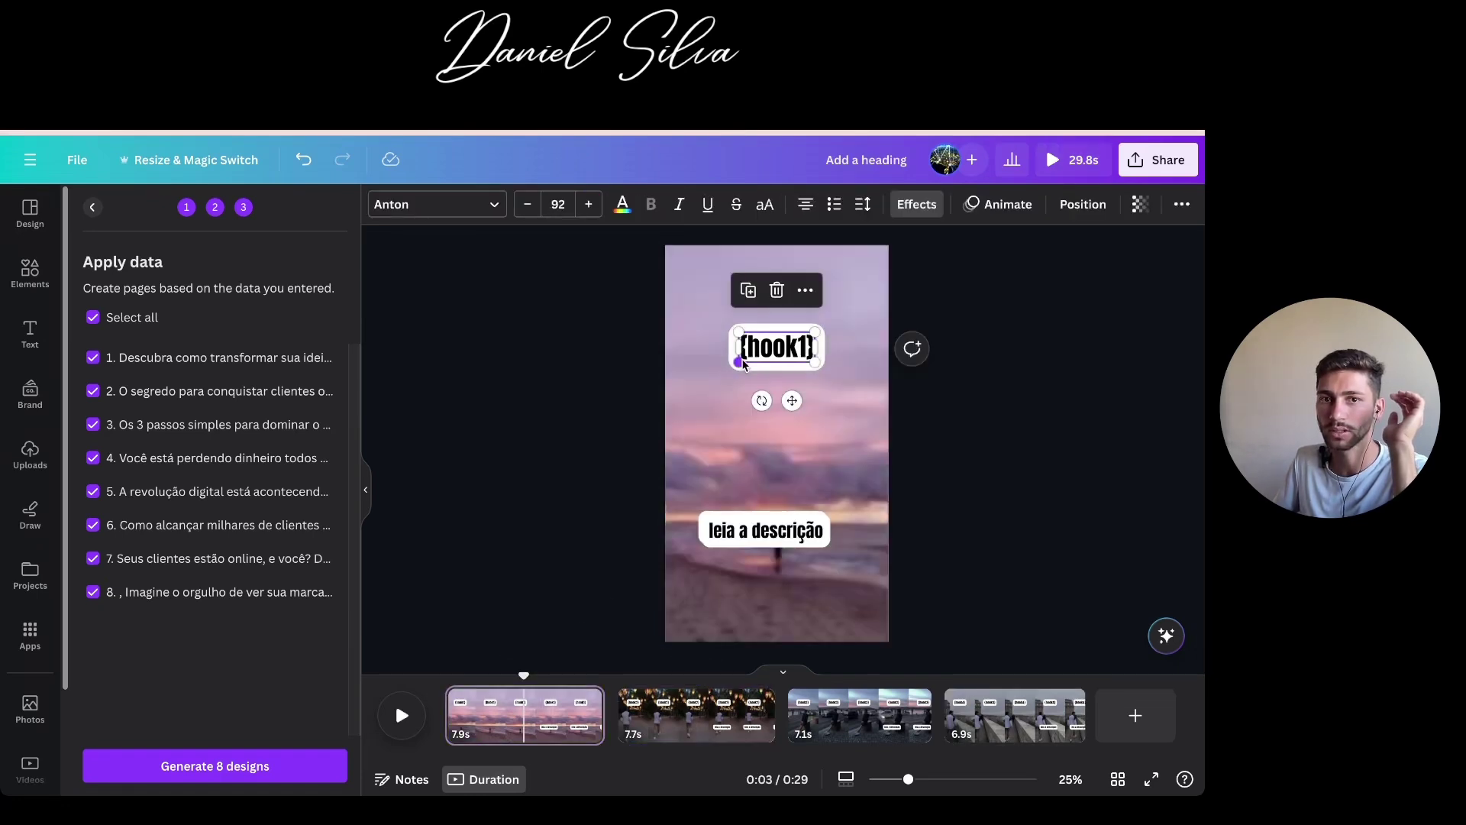
left_click(559, 204)
type("402")
key("Return")
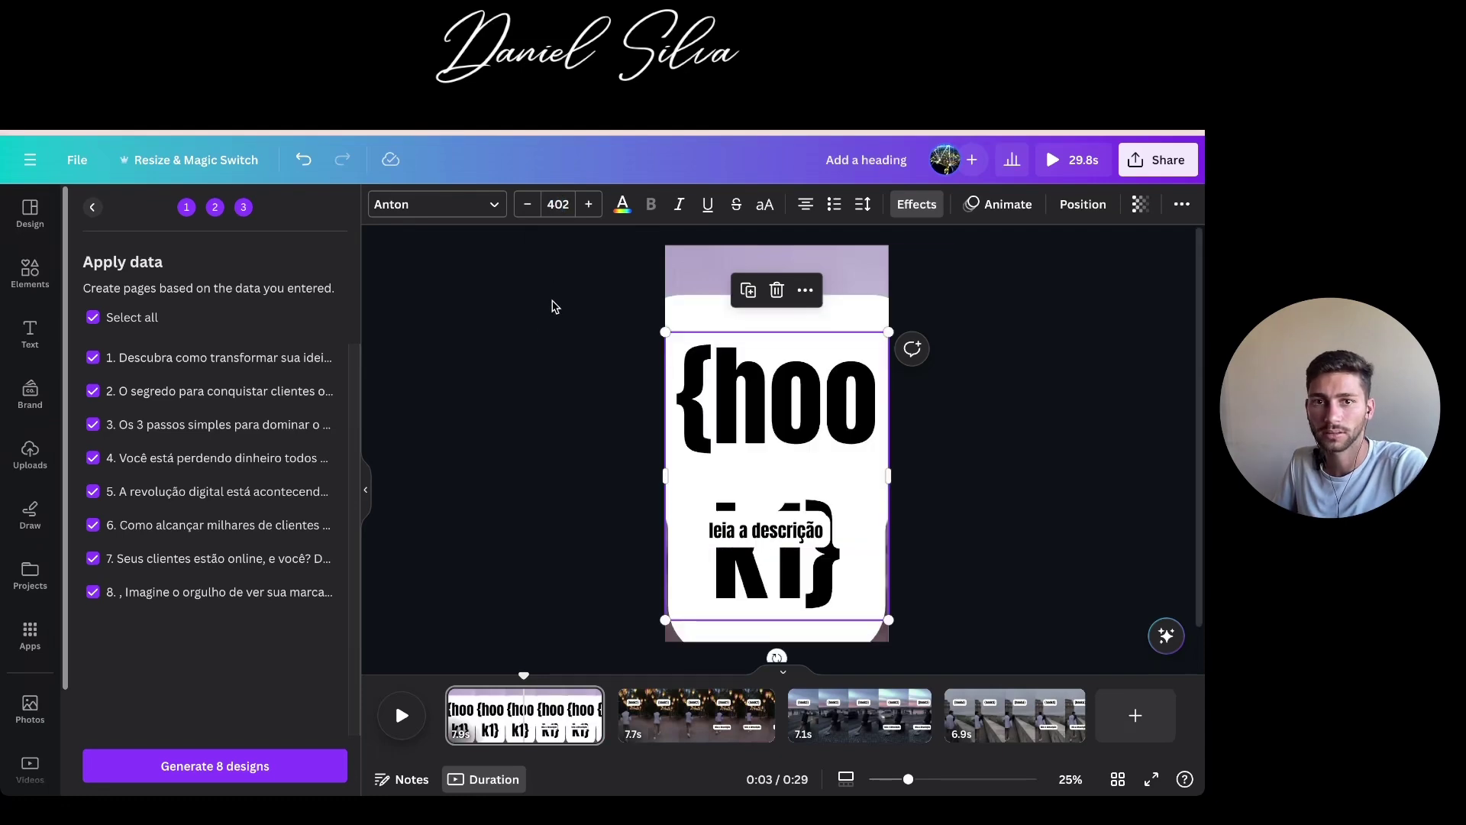
double_click(556, 204)
triple_click(557, 204)
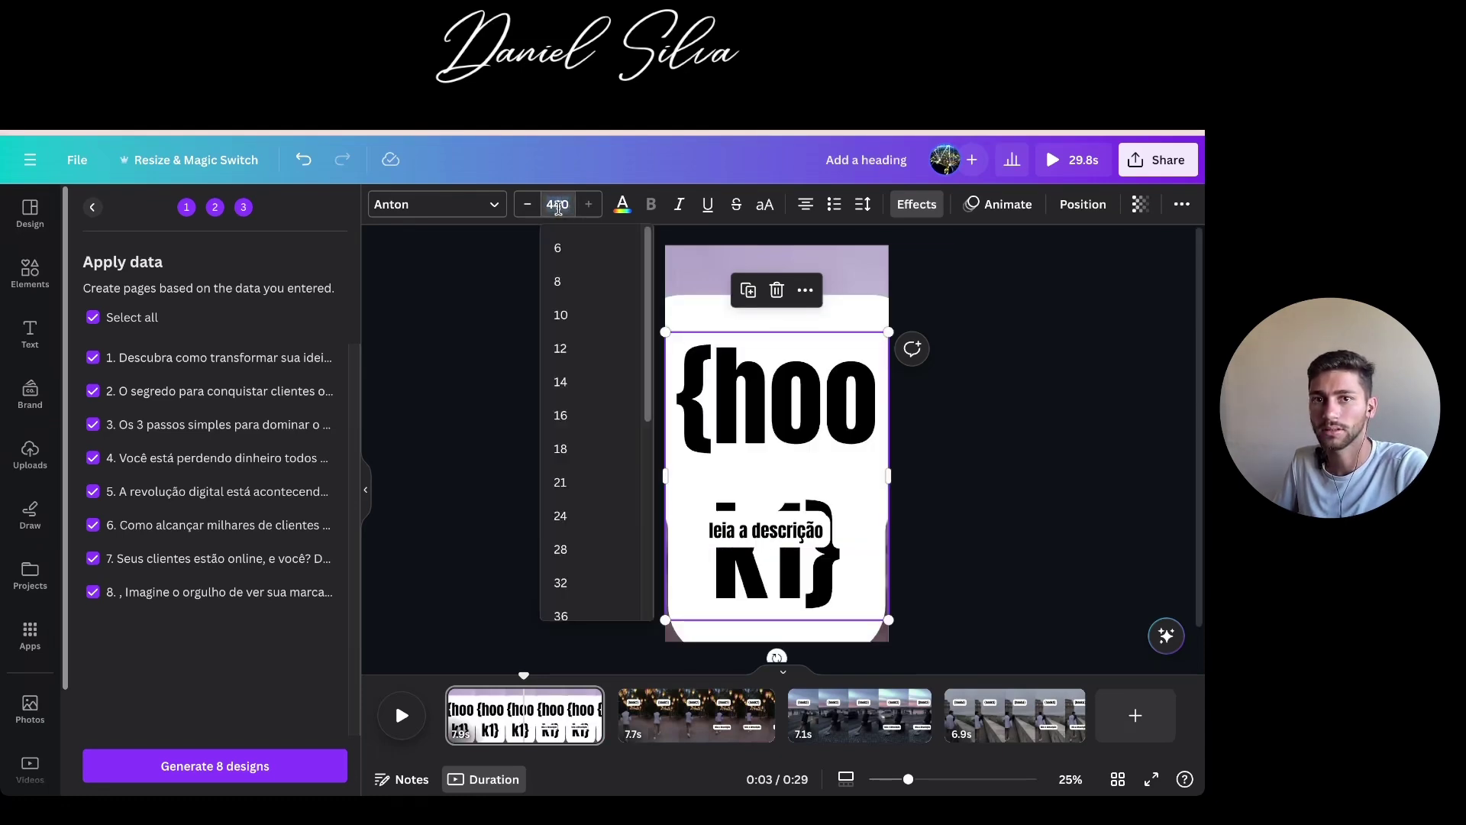
type("40")
key("Return")
left_click(710, 420)
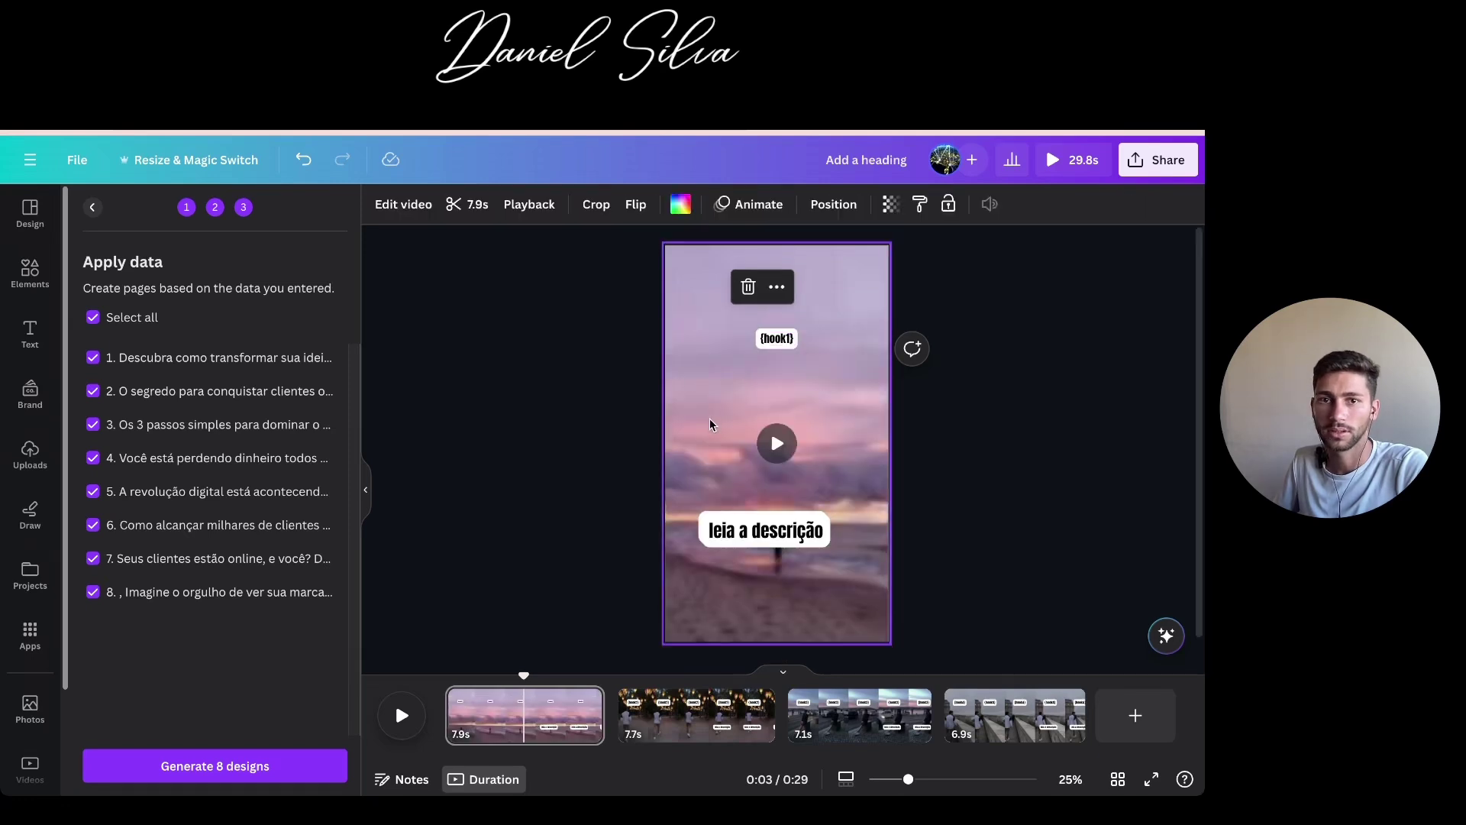
Set the selected "leia a descrição" text on page 1 to font size 40
left_click(749, 519)
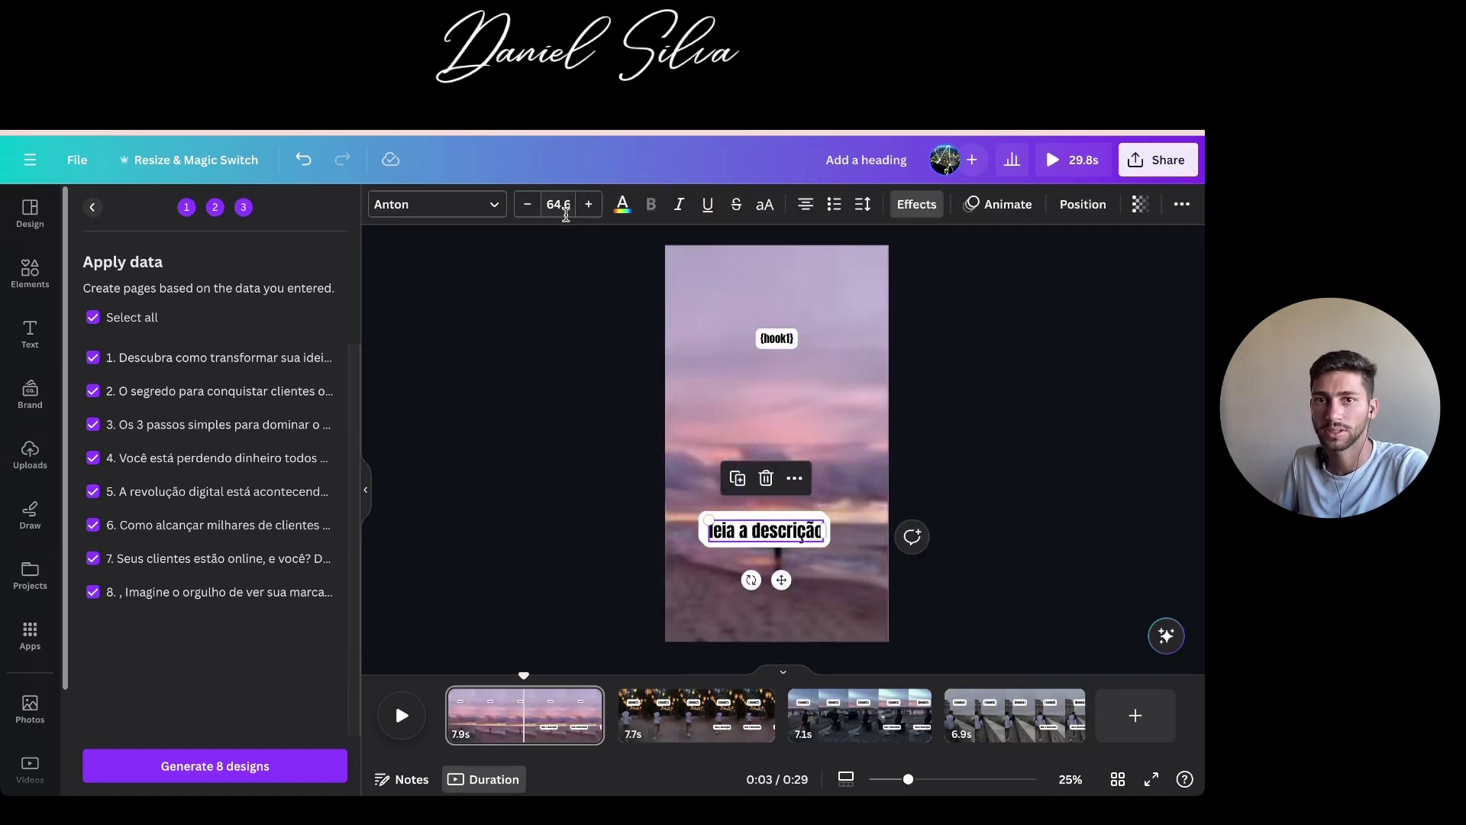
left_click(566, 212)
type("40")
key("Return")
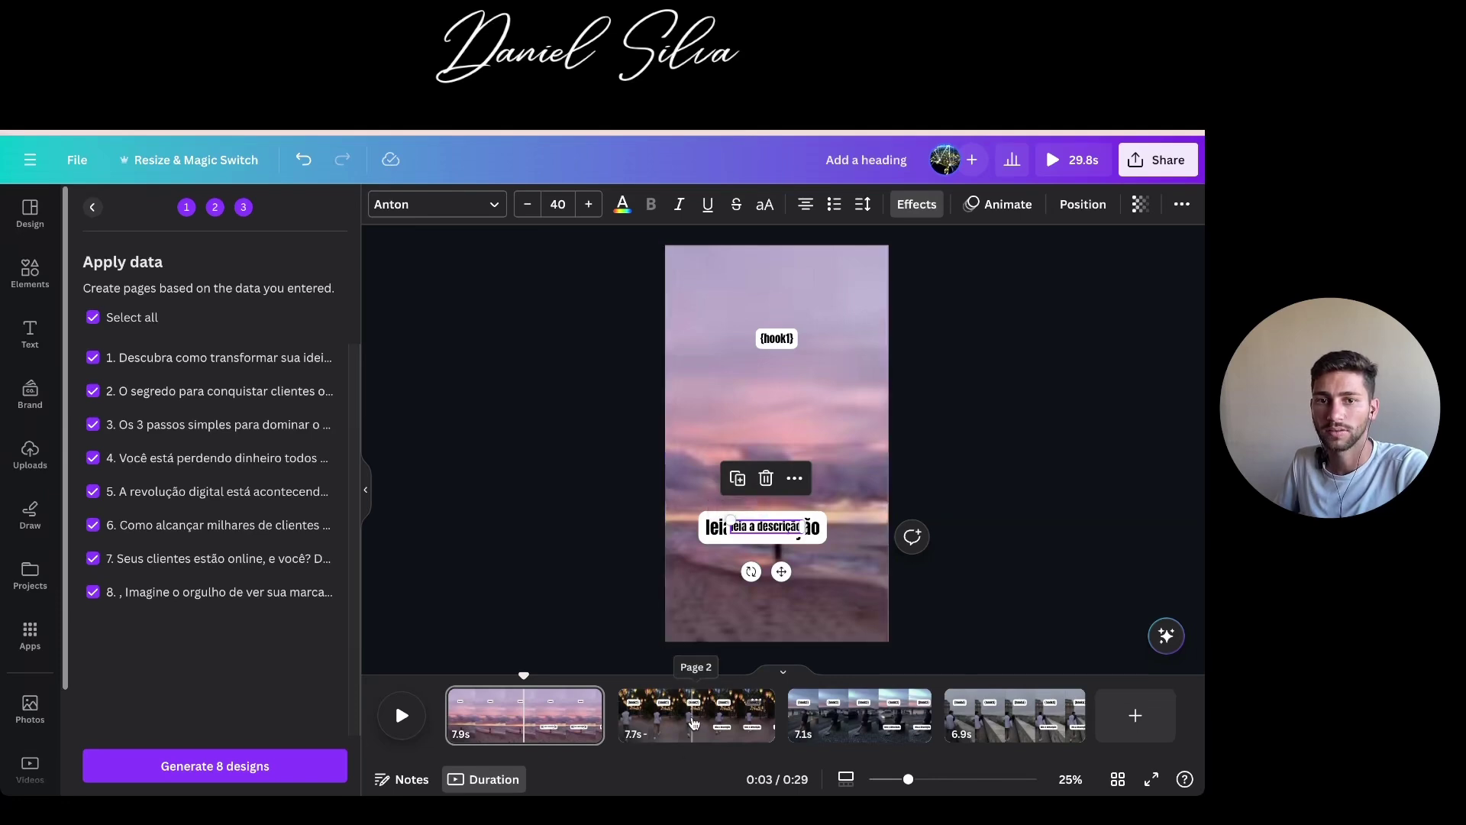
Set the {hook2} text on page 2 to font size 40
left_click(695, 721)
left_click(760, 346)
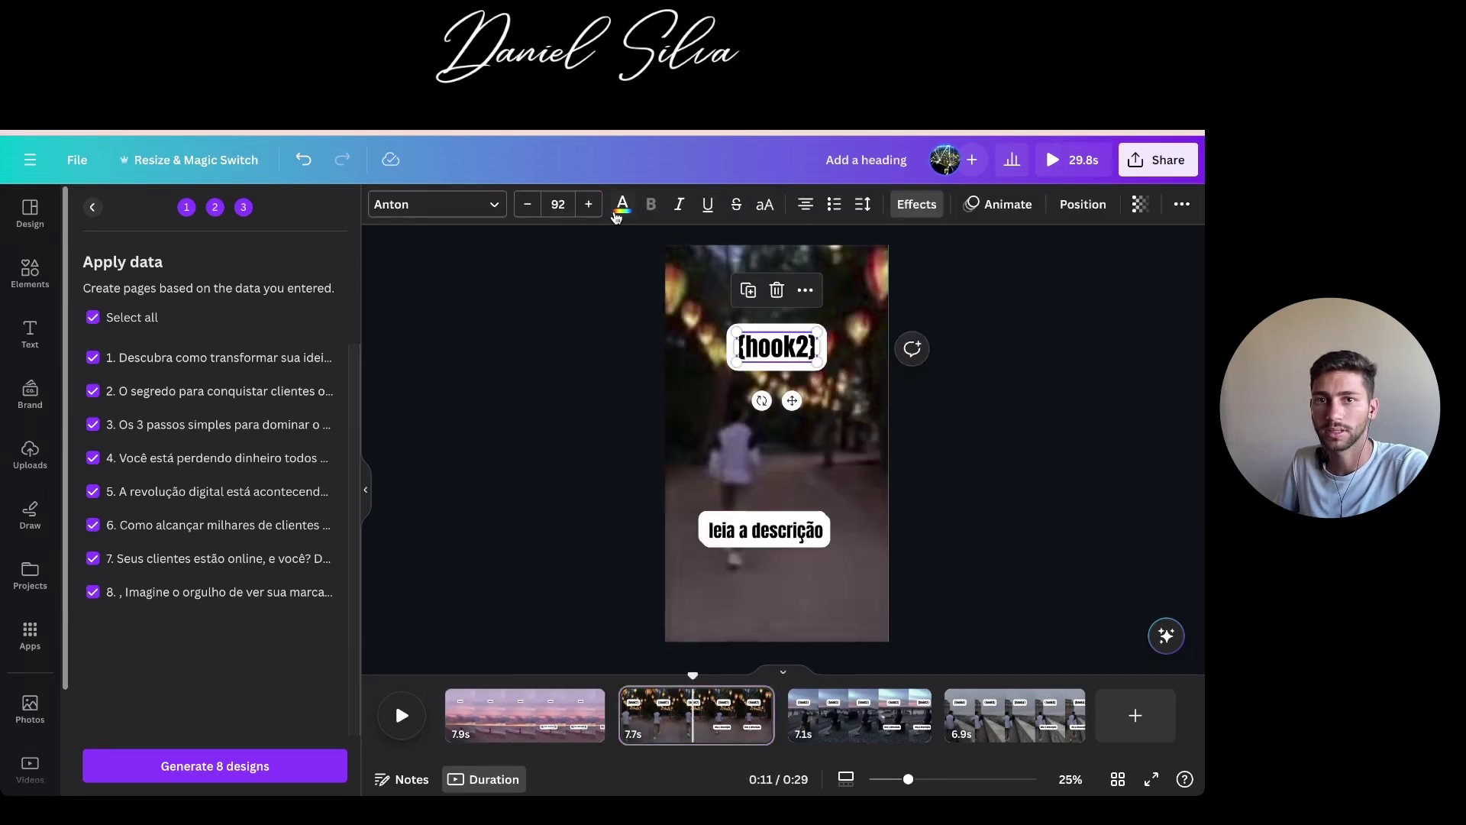
left_click(556, 212)
type("40")
key("Return")
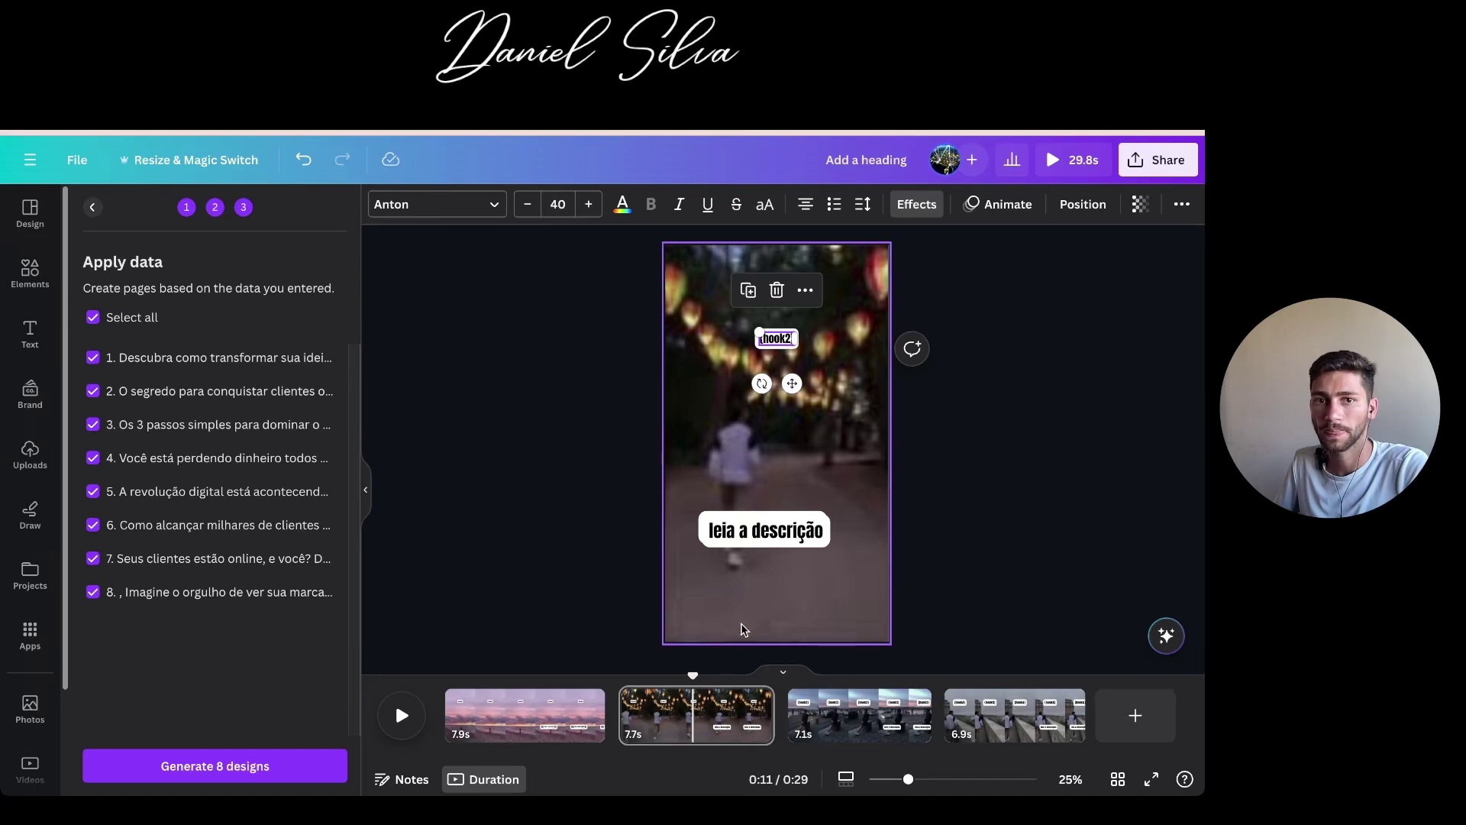
Set the {hook3} text on page 3 to font size 40
left_click(794, 712)
left_click(776, 346)
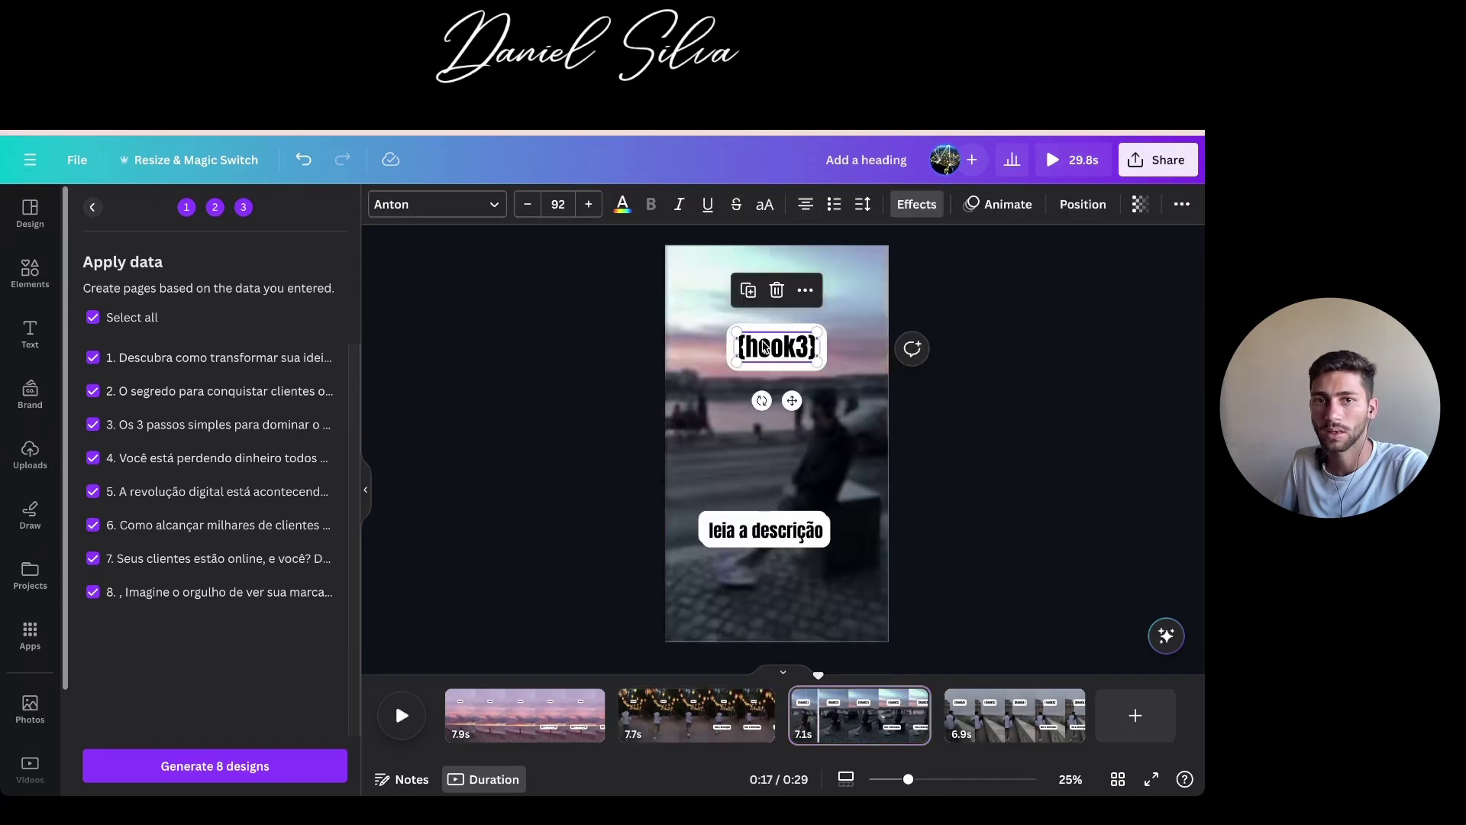
left_click(572, 200)
key("Return")
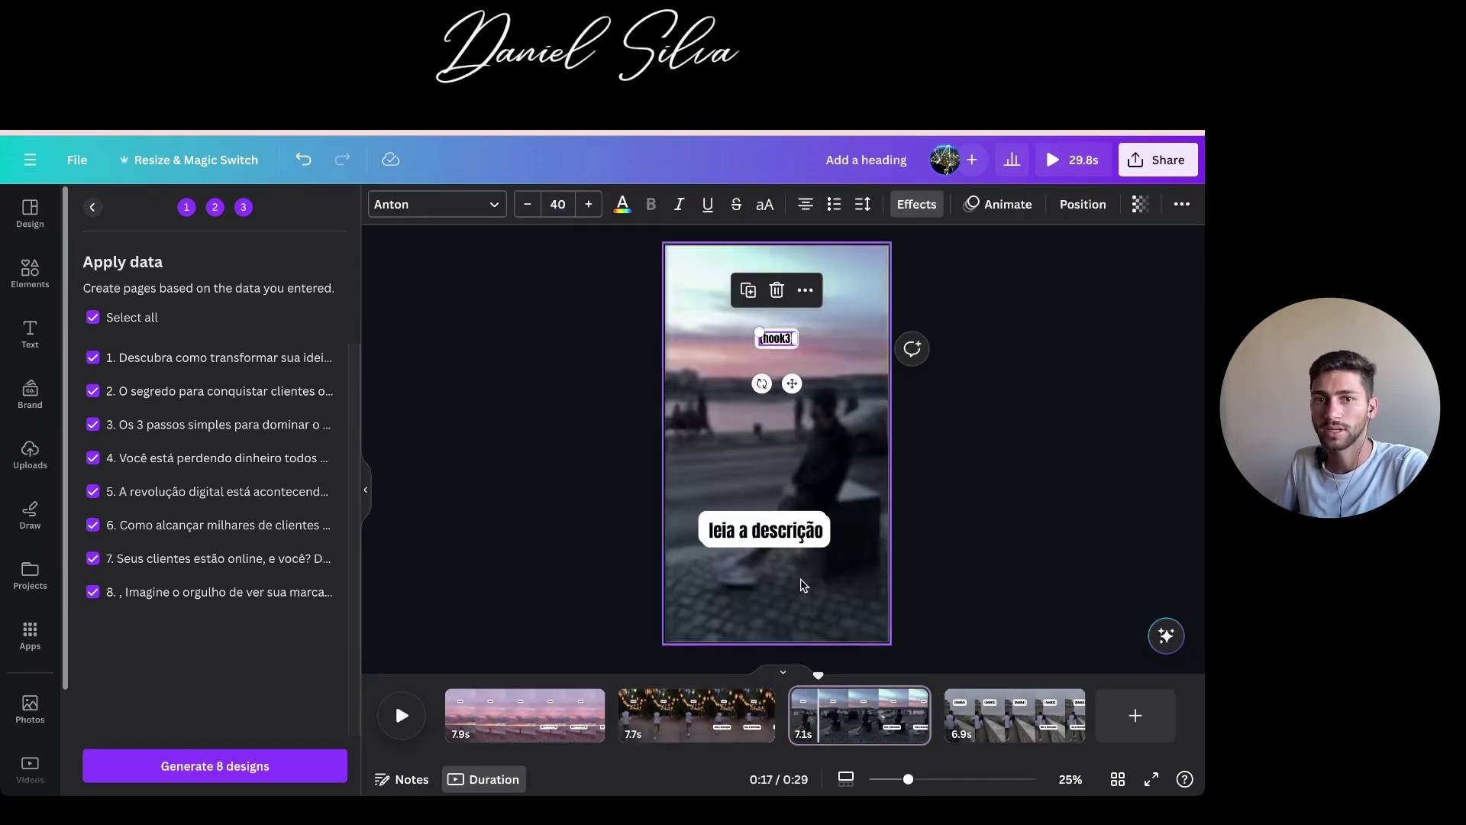
Set the {hook4} text on page 4 to font size 40
left_click(992, 714)
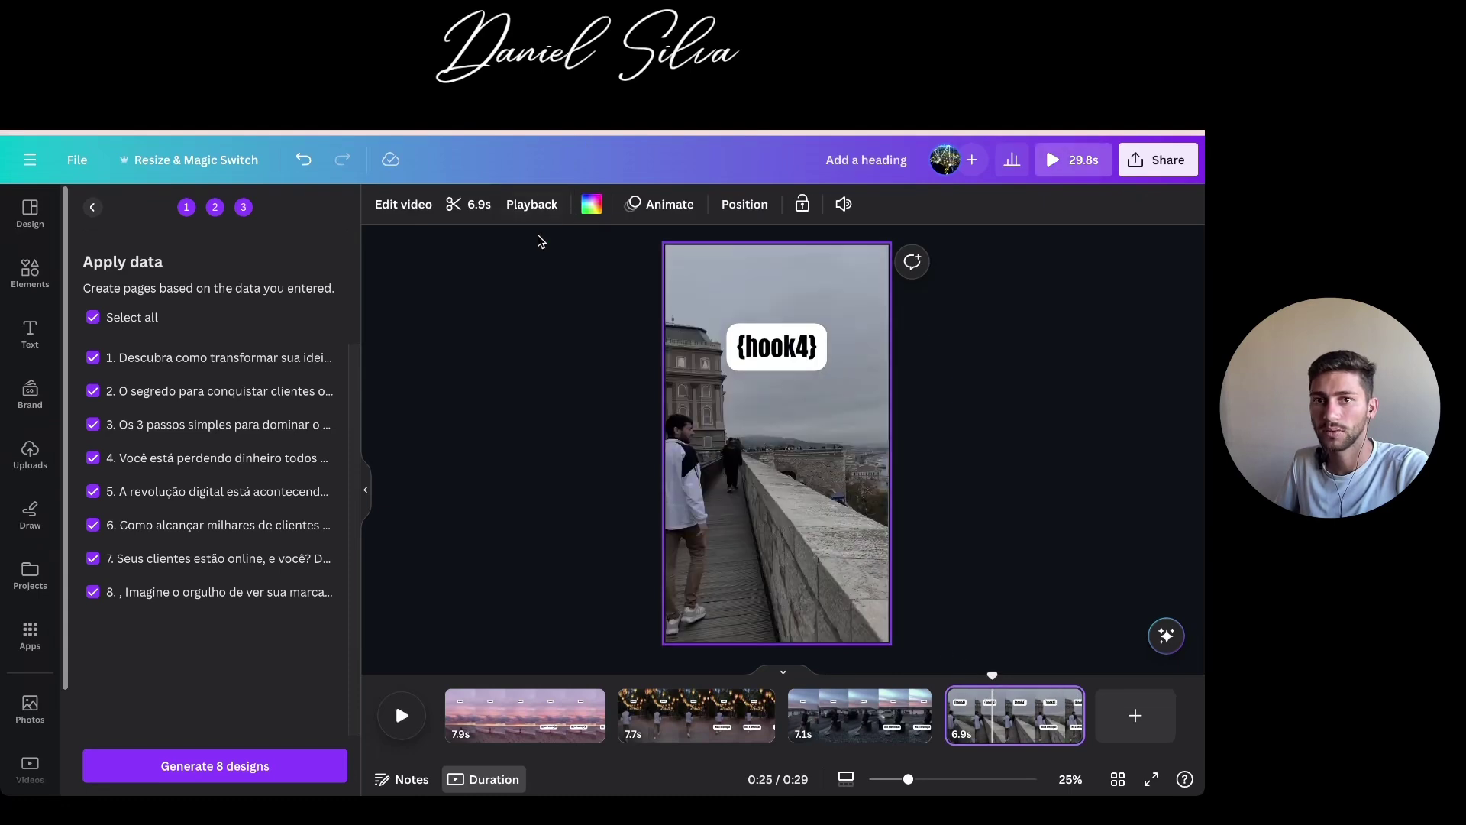
left_click(781, 365)
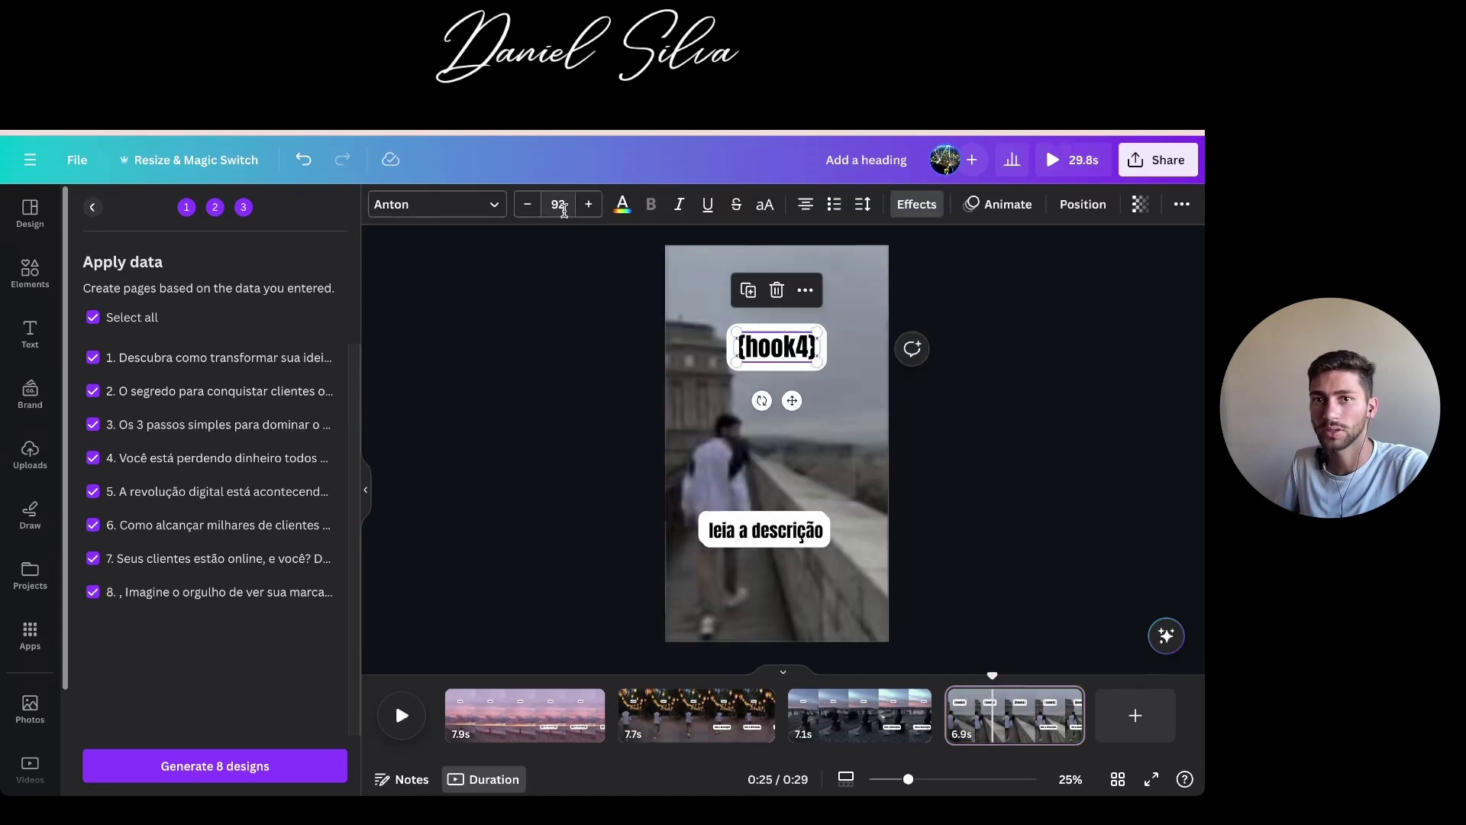
left_click(564, 204)
left_click(572, 294)
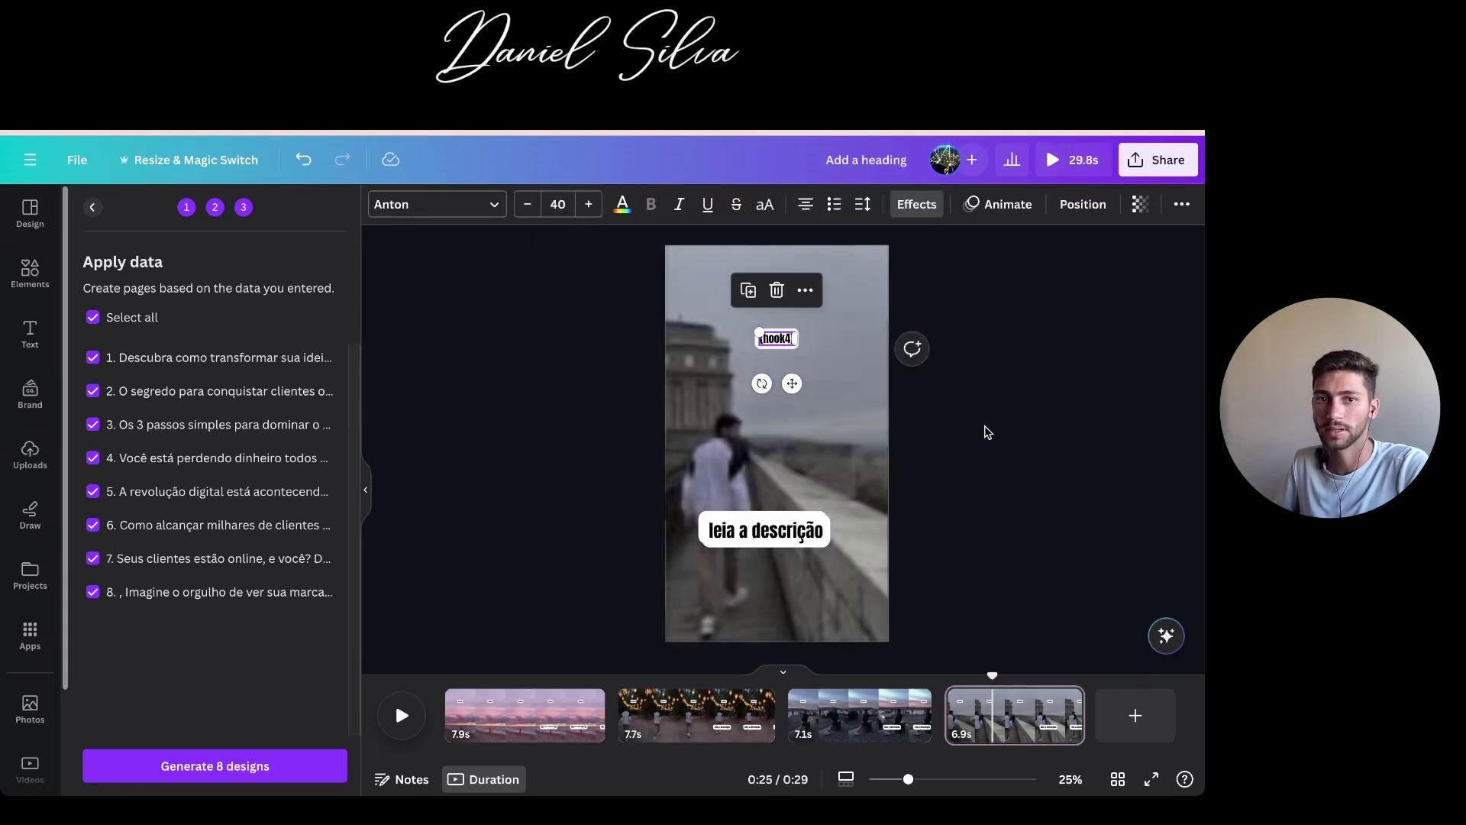
left_click(995, 452)
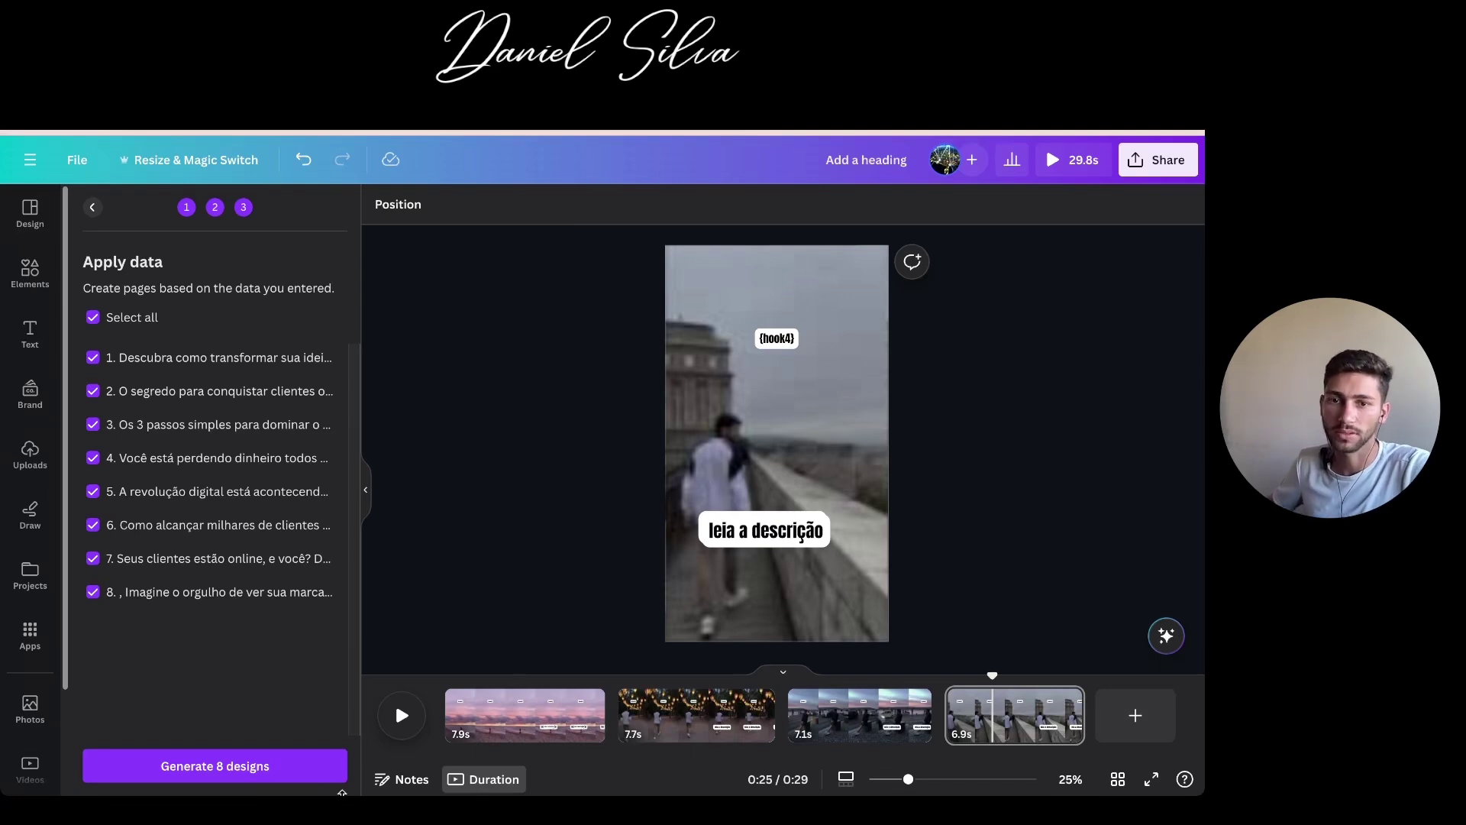
Generate the 8 designs from the resized template and play back pages 3 and 4 of the new video
left_click(474, 722)
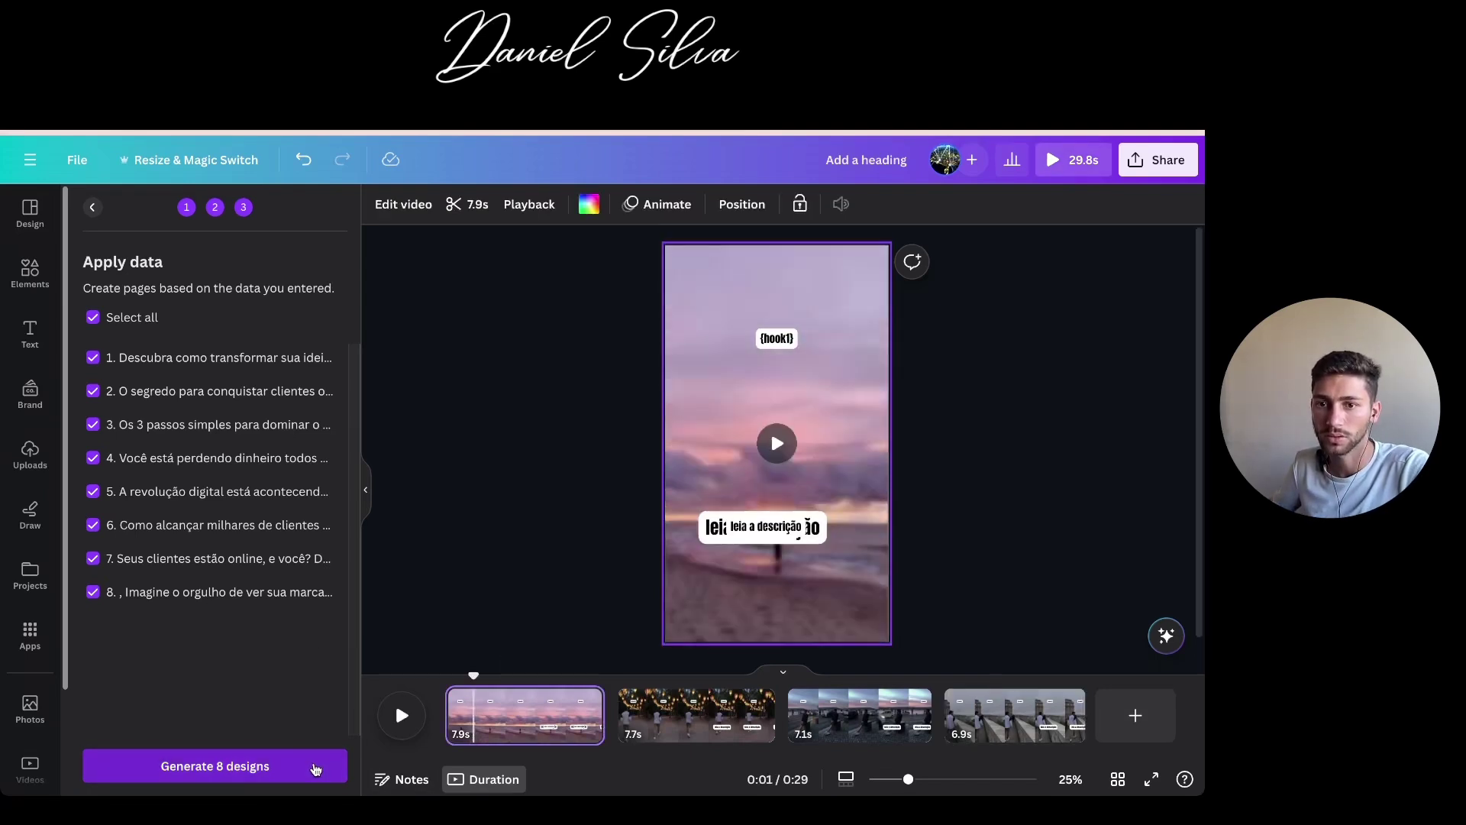
left_click(315, 767)
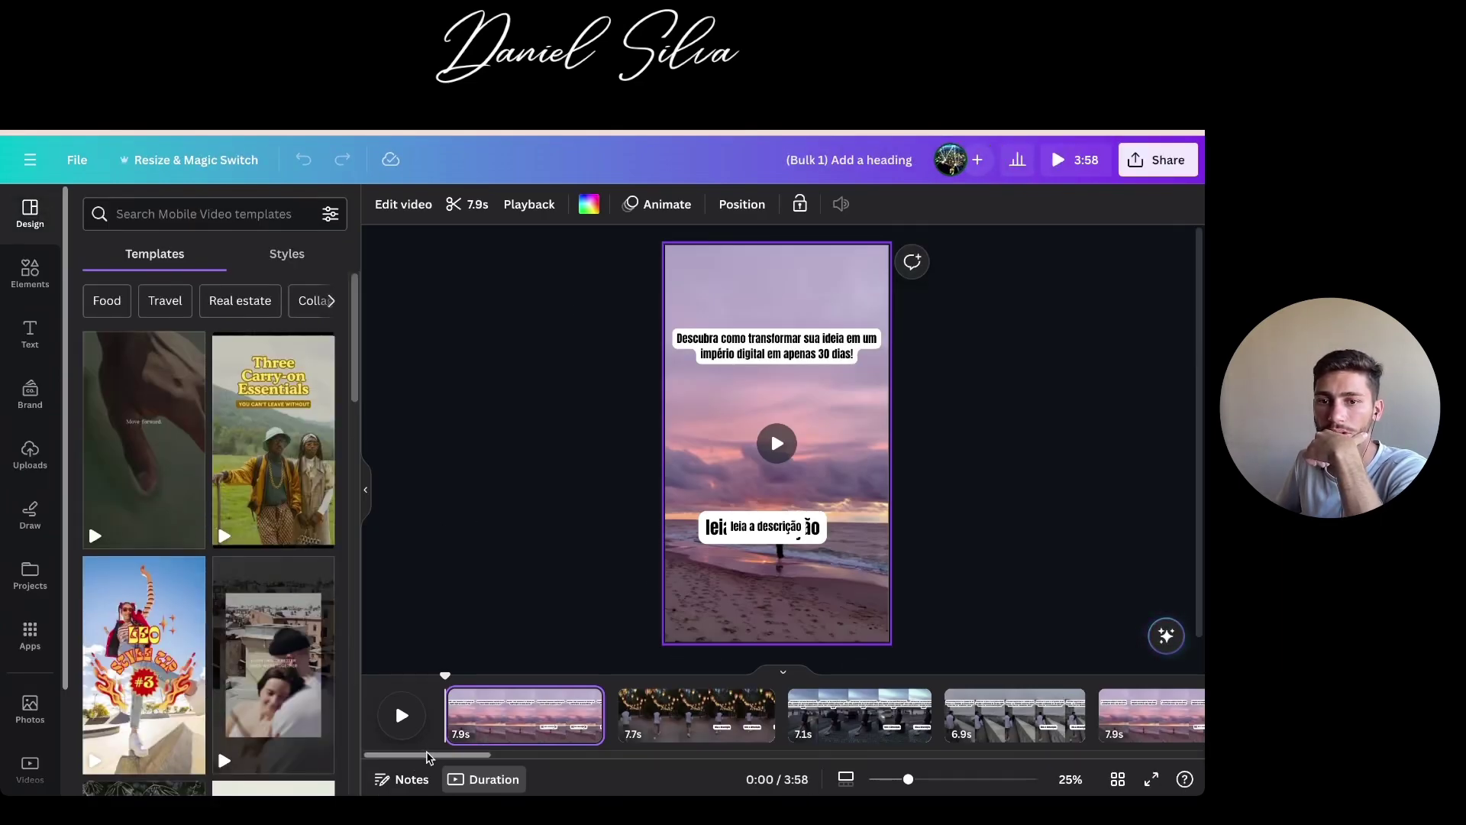
scroll(531, 764, "right", 5)
left_click_drag(745, 756, 471, 721)
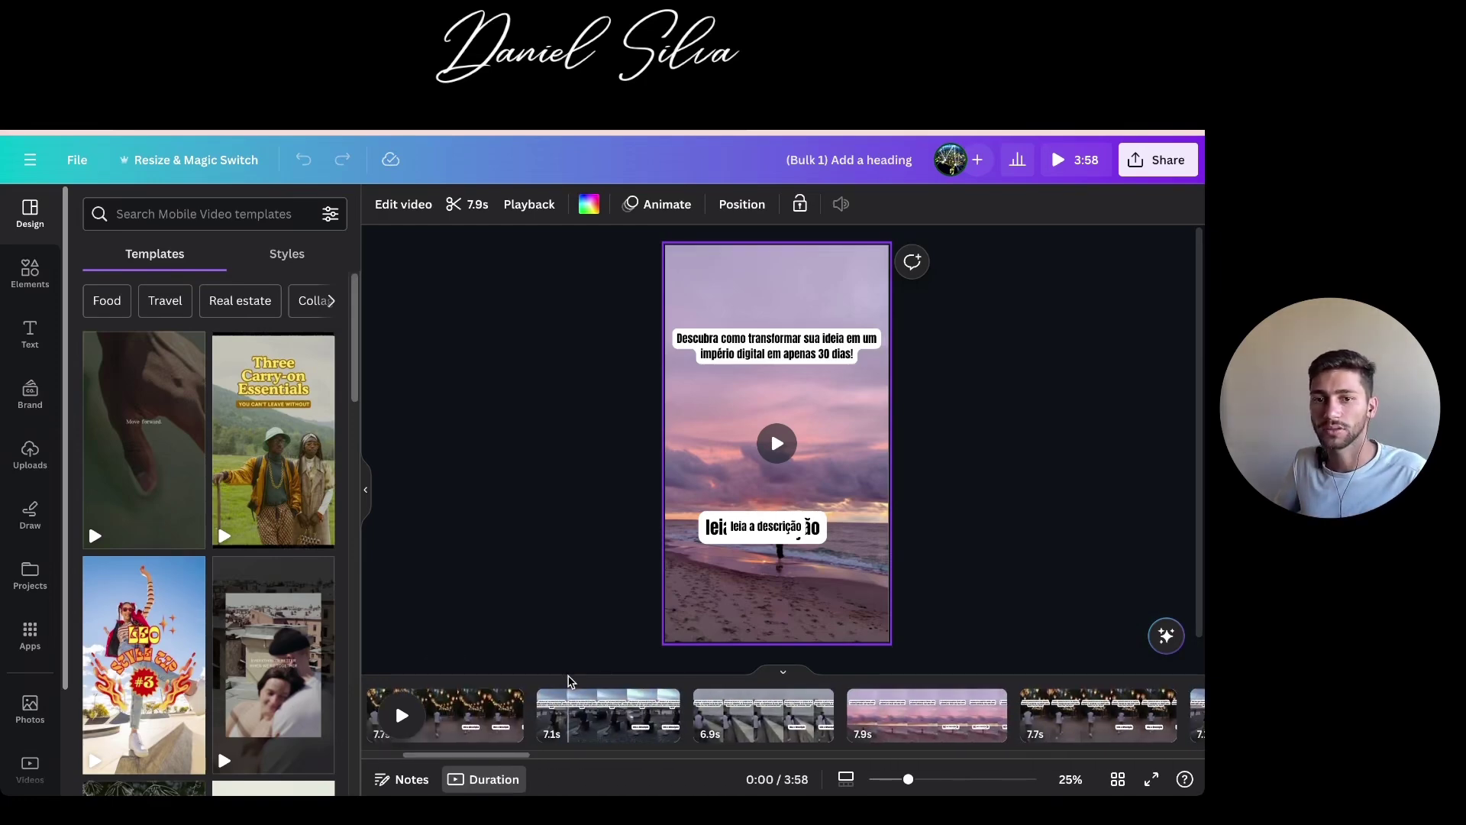
left_click(565, 693)
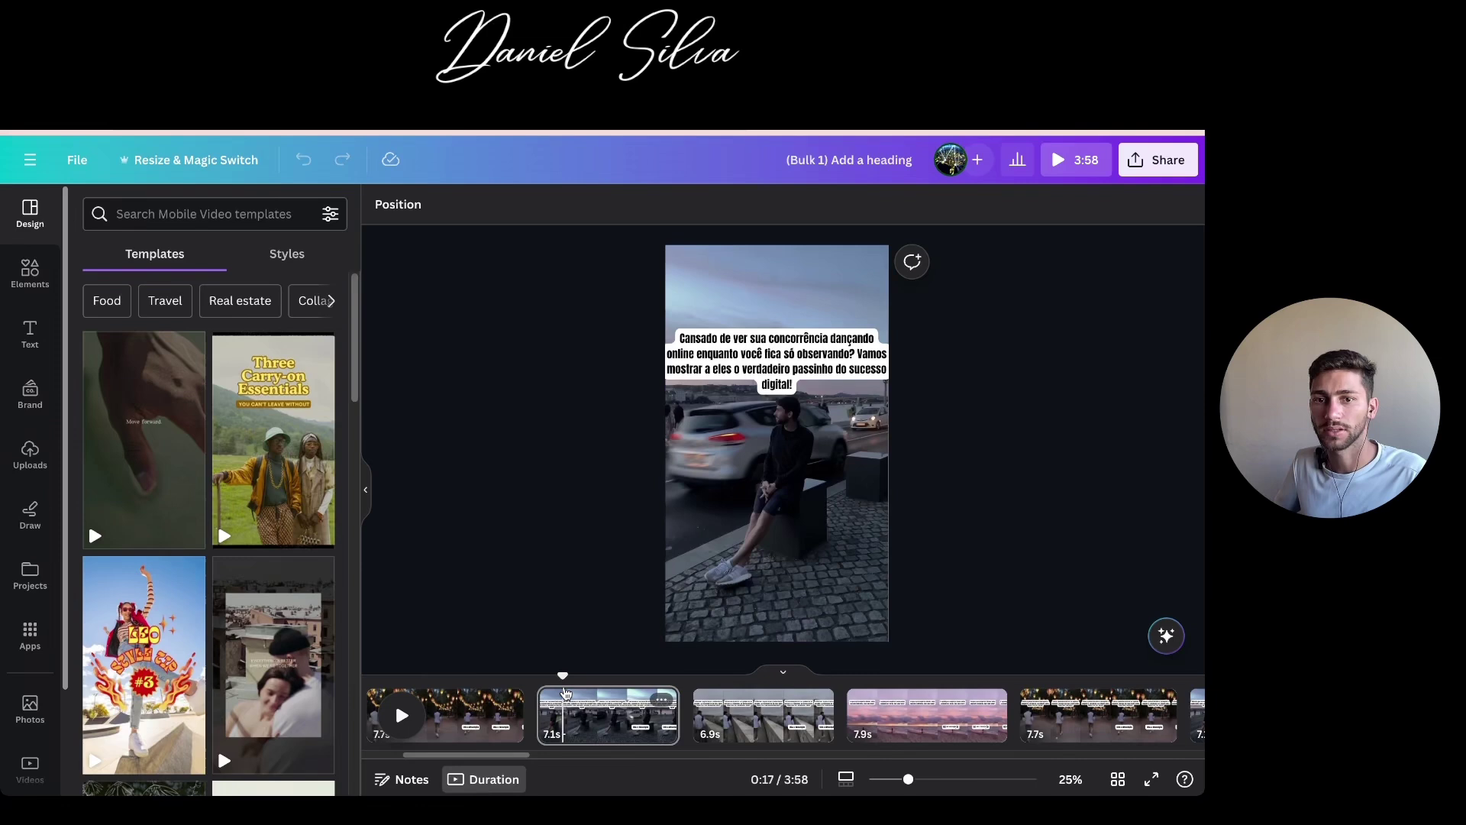
left_click(401, 714)
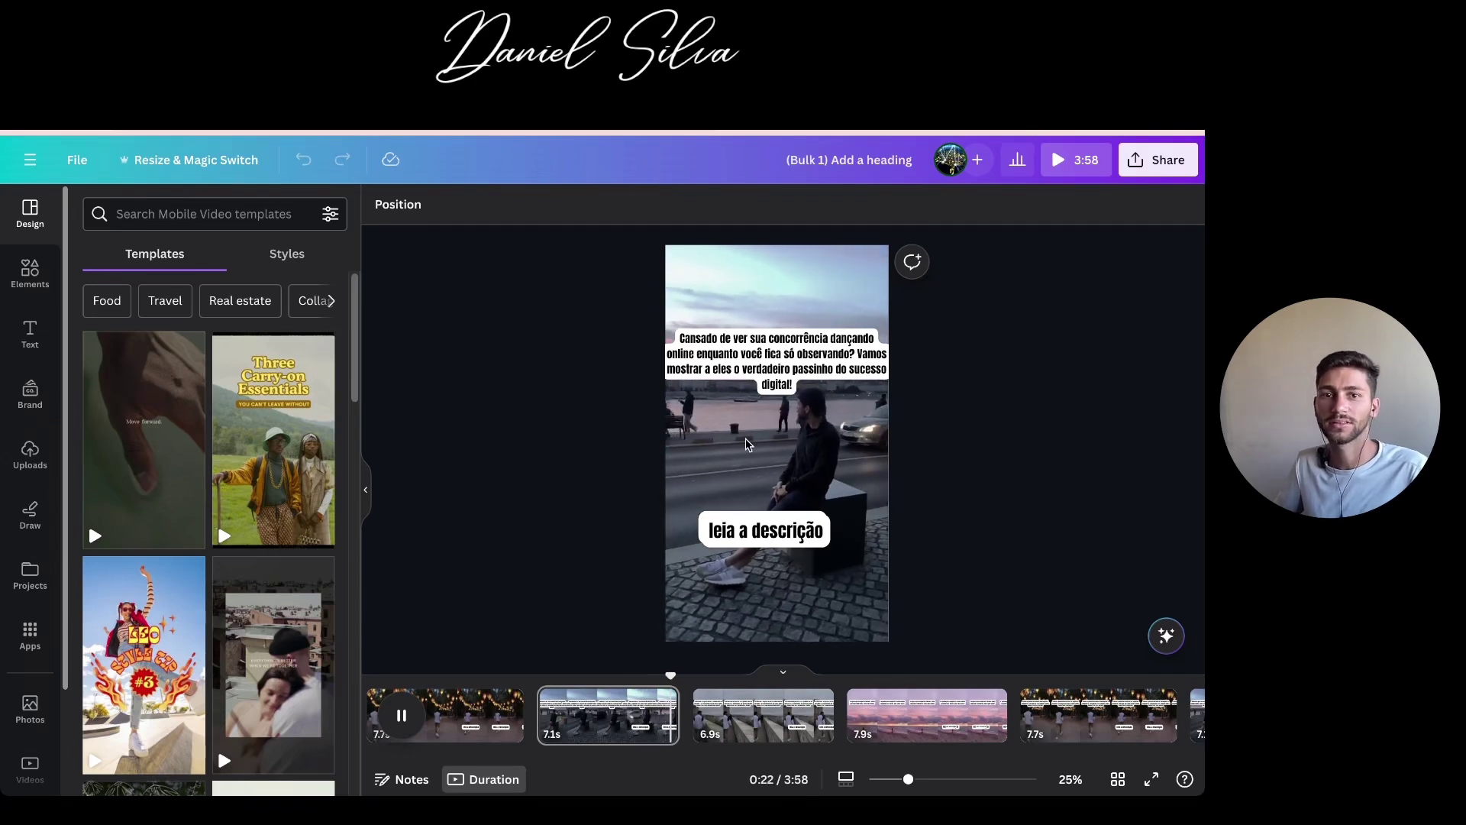
left_click(418, 714)
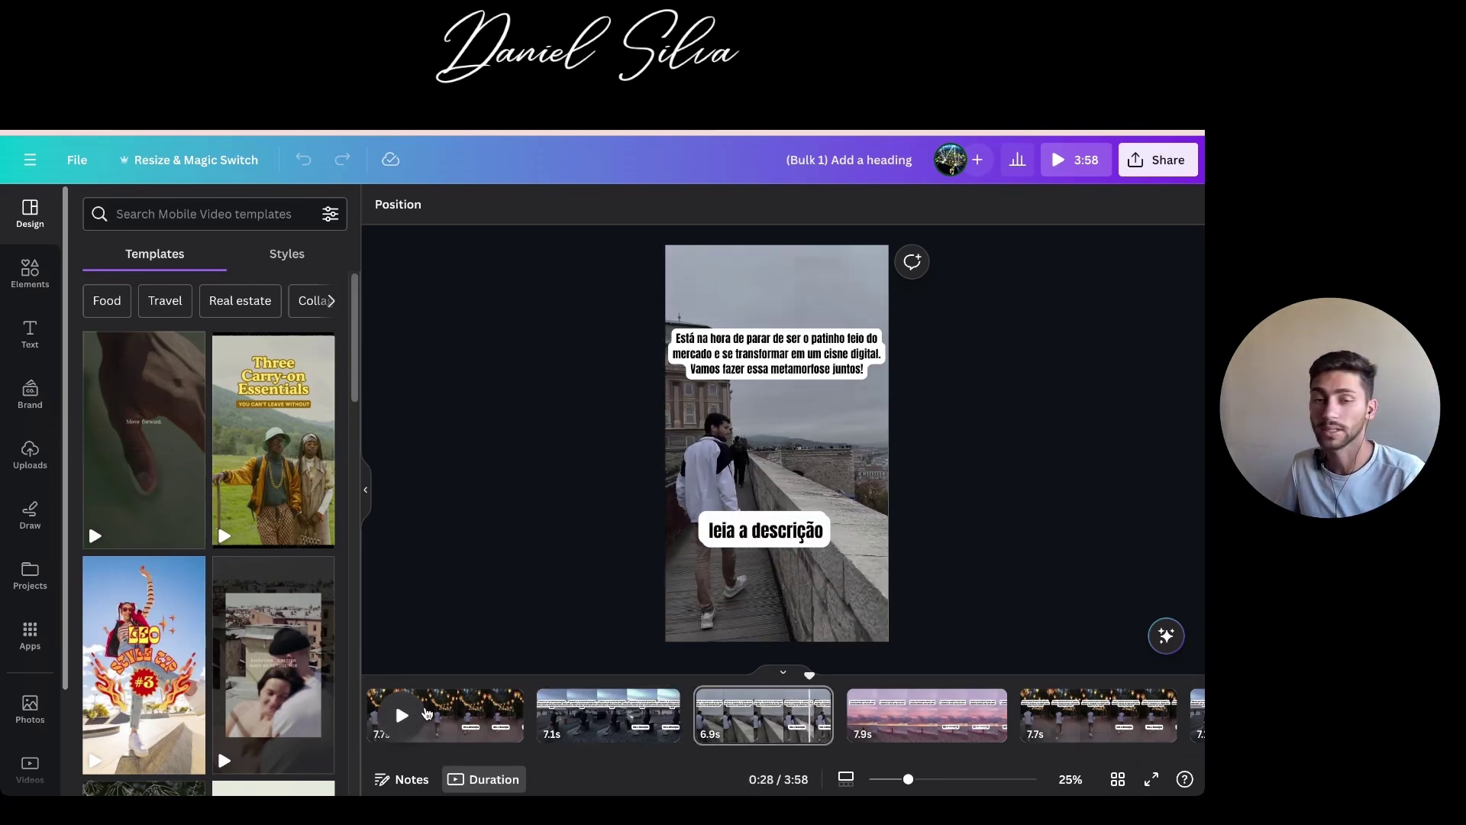
Shrink the hook text on page 4 to about font size 33.9 and scale down the hook text on page 1
left_click(737, 376)
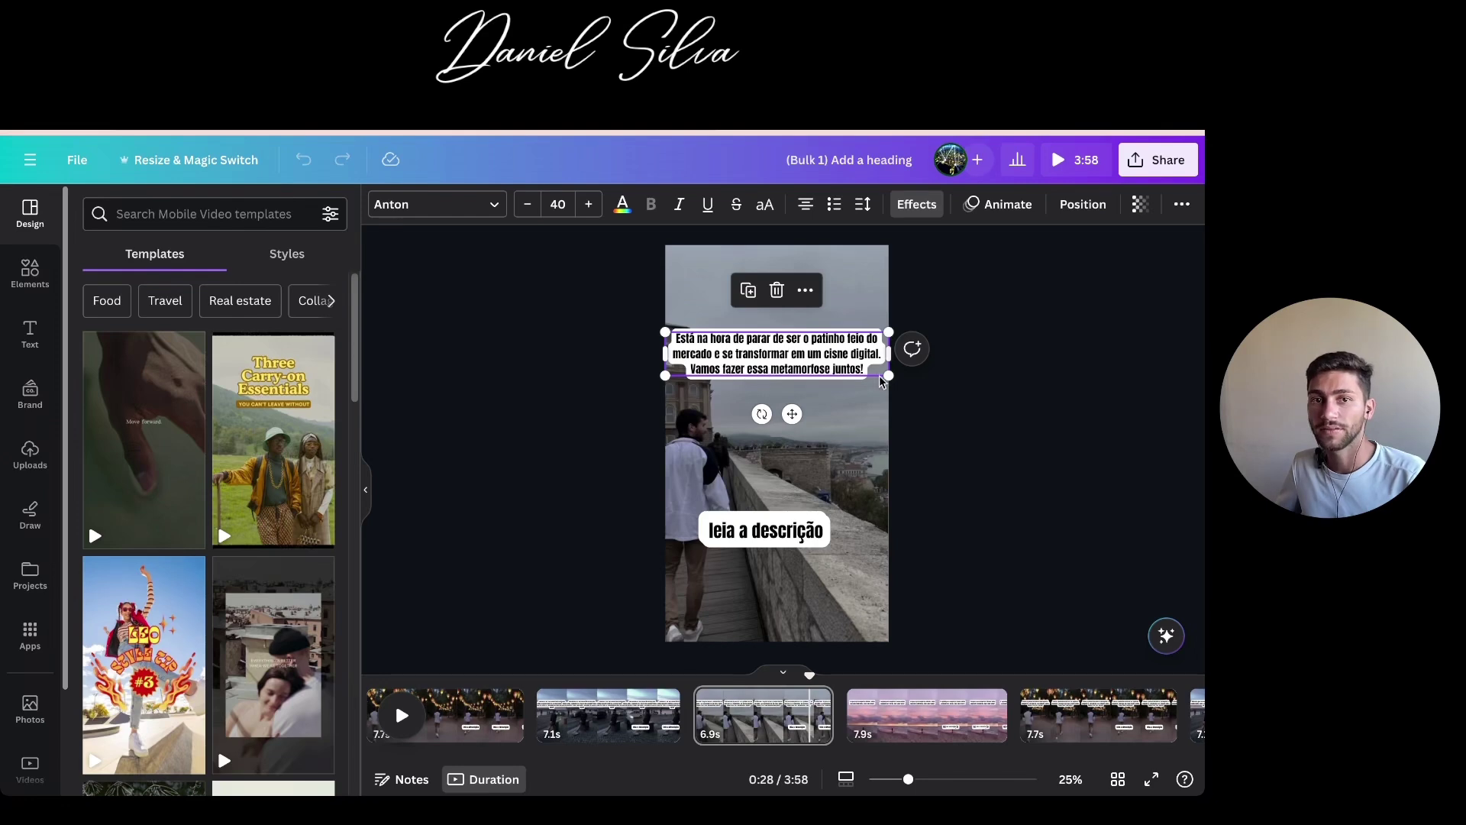
left_click_drag(891, 380, 840, 357)
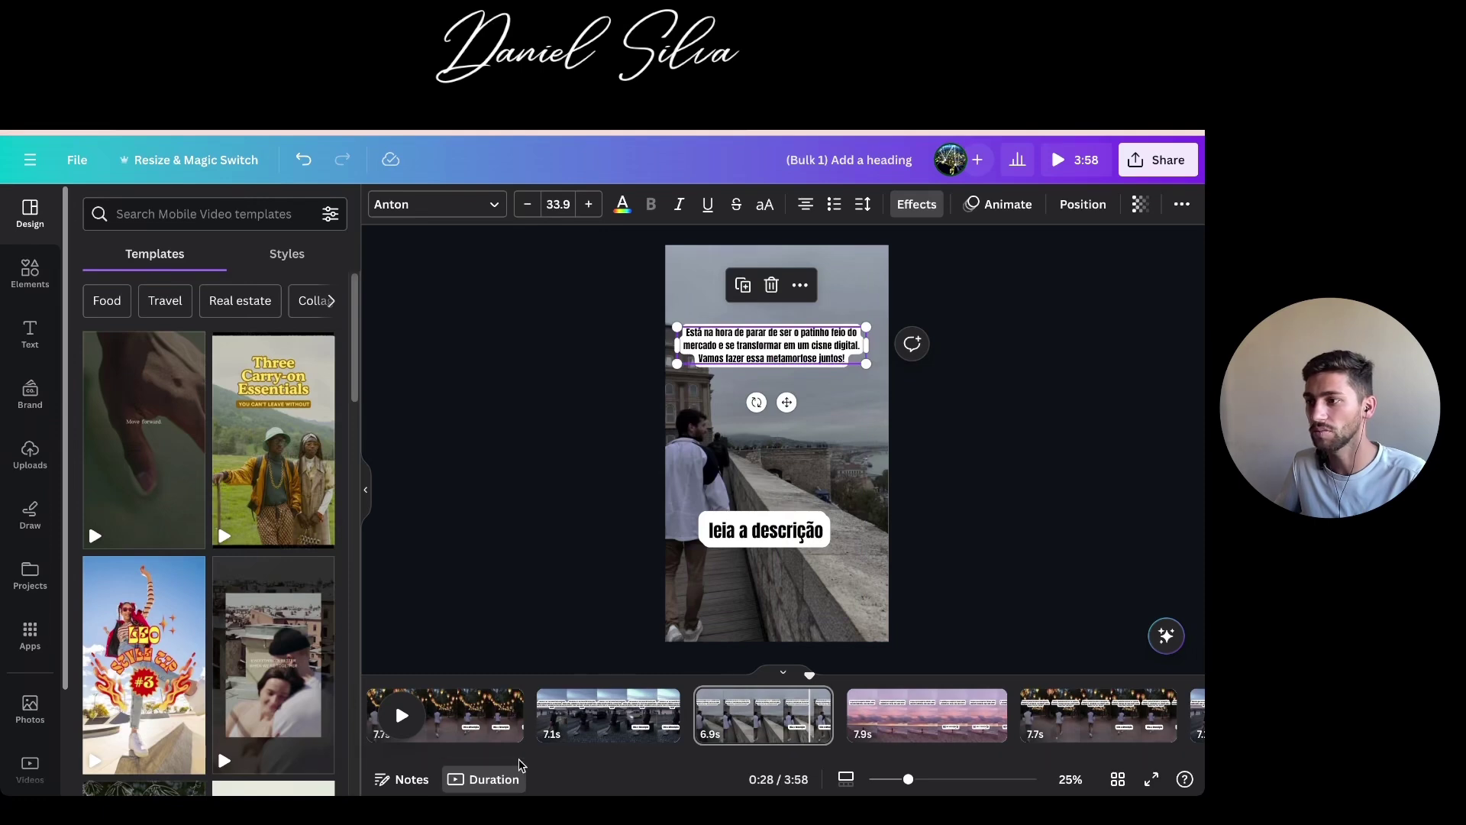
left_click_drag(512, 756, 467, 754)
left_click(526, 714)
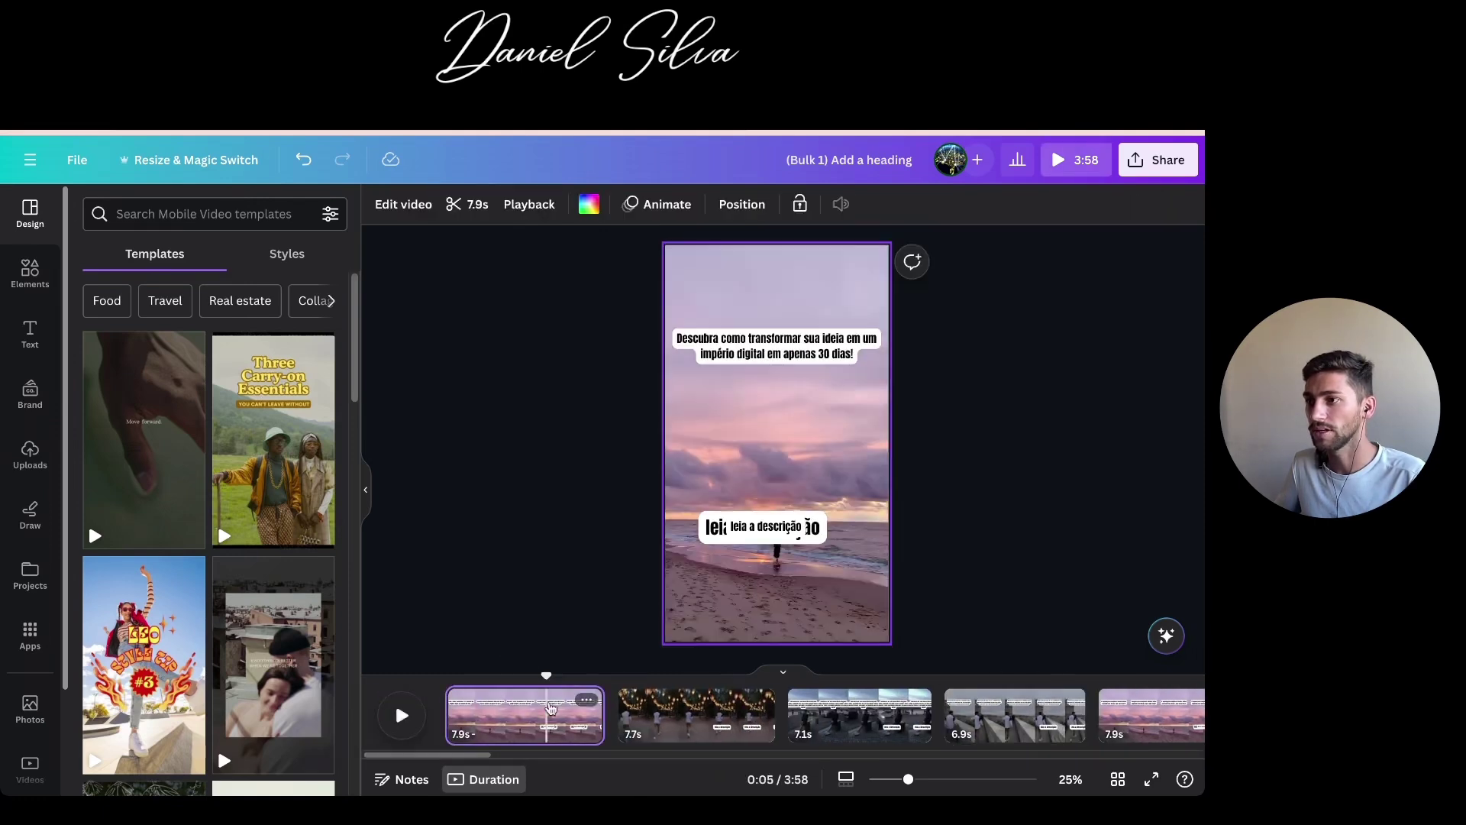
left_click(807, 359)
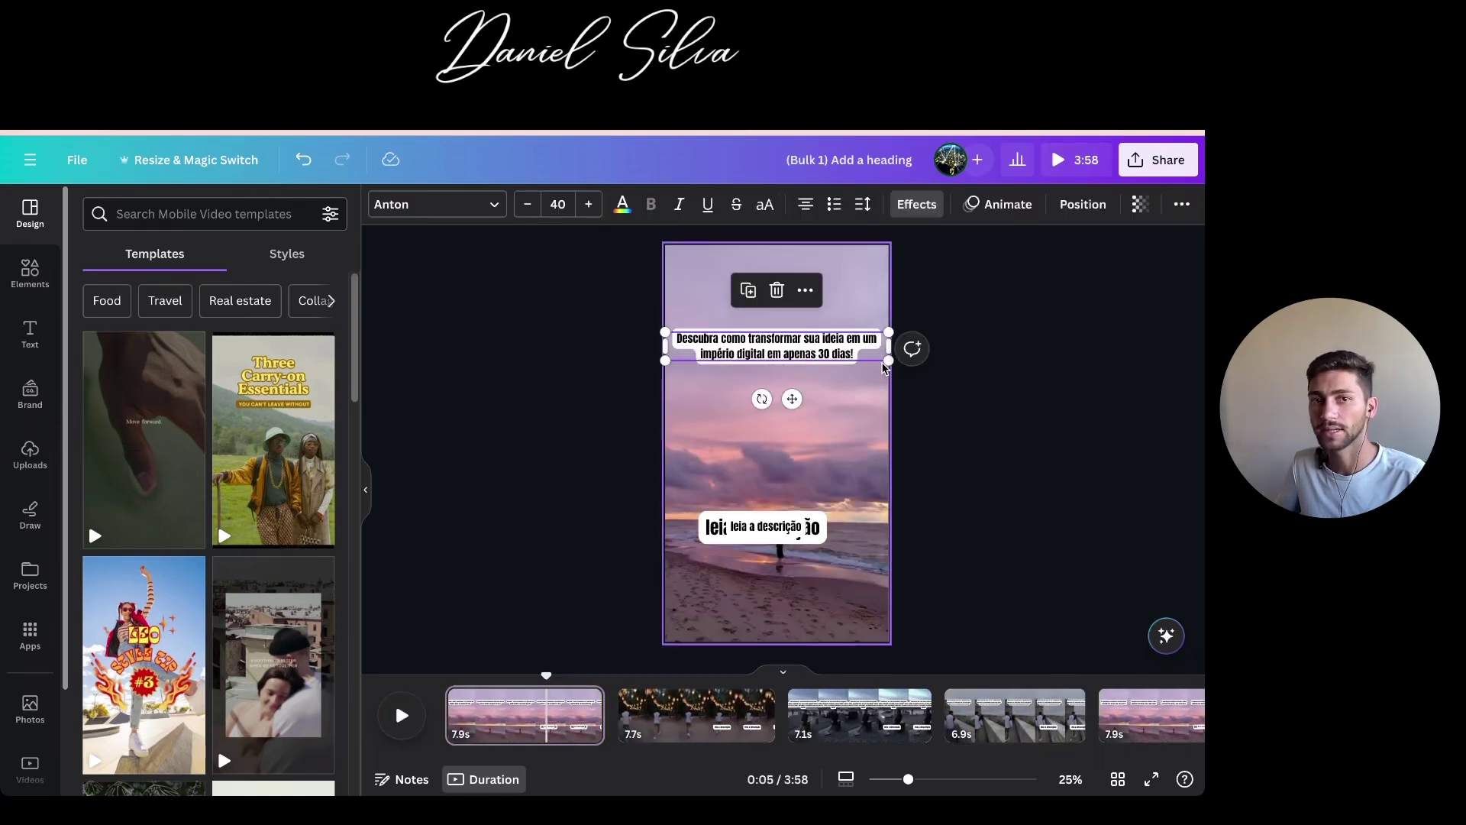
left_click_drag(882, 365, 832, 355)
Delete page 2 with the lantern video from the generated design
left_click(653, 691)
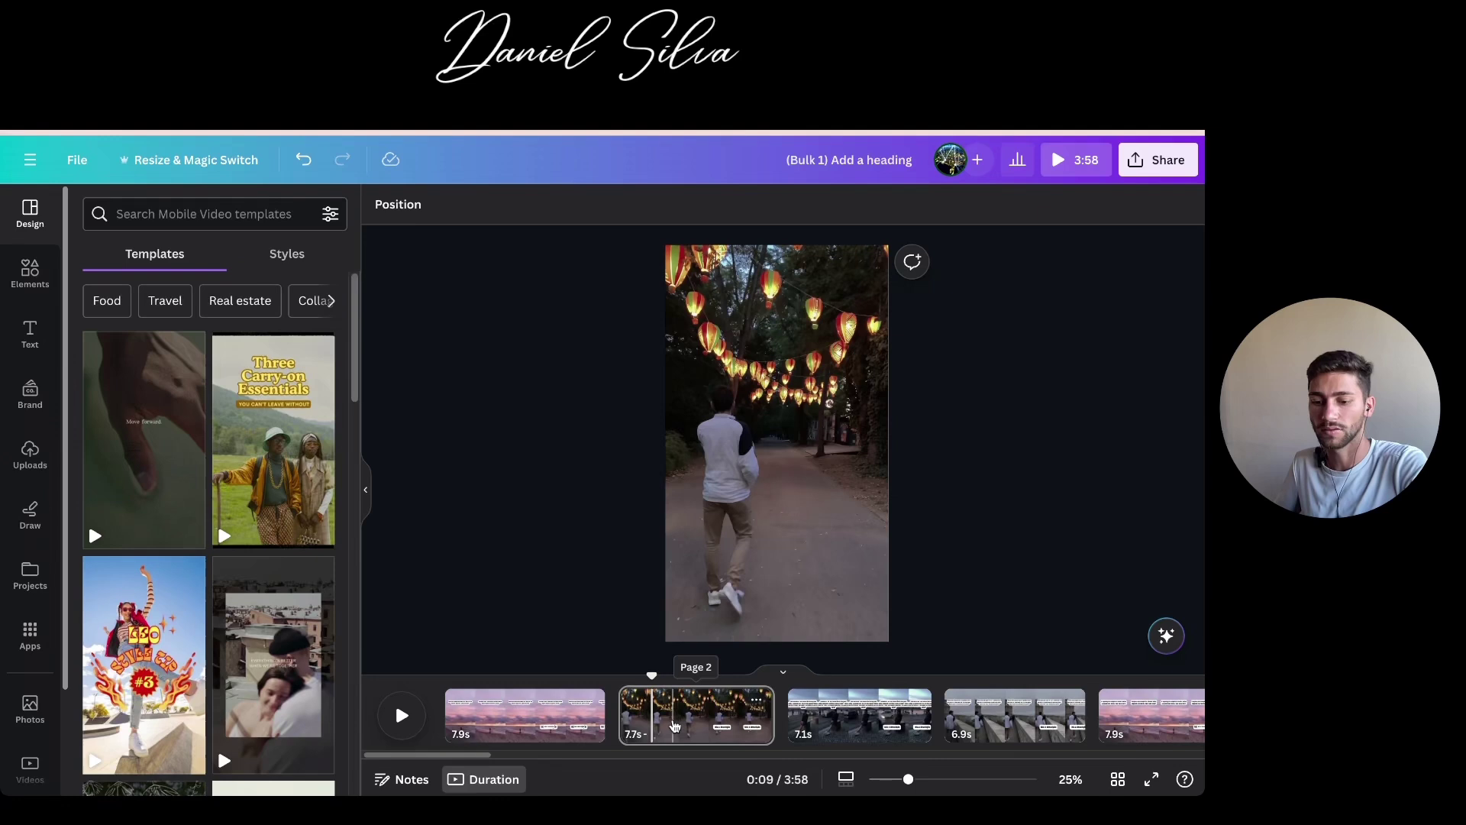
left_click(756, 700)
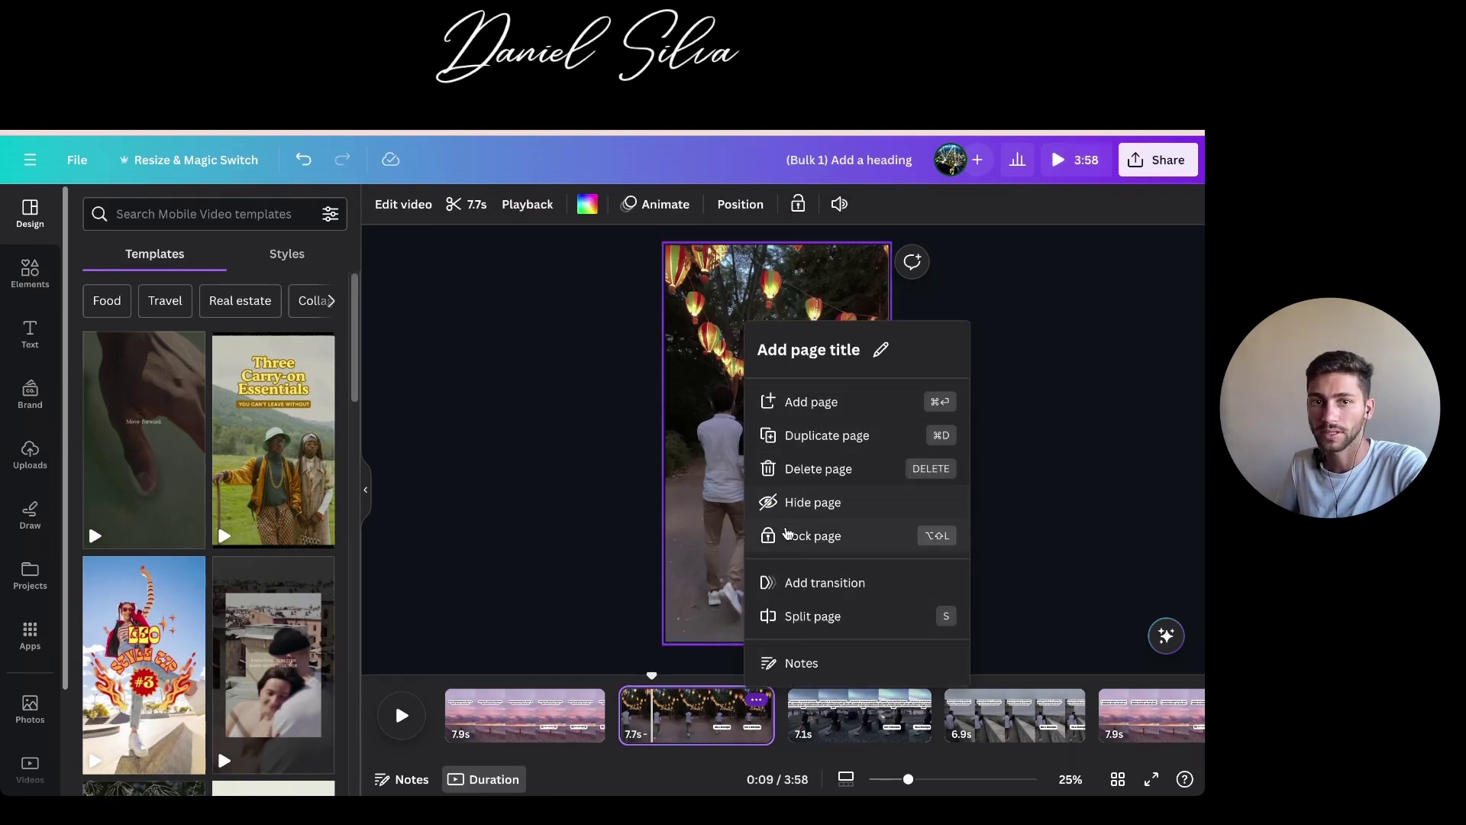
left_click(795, 469)
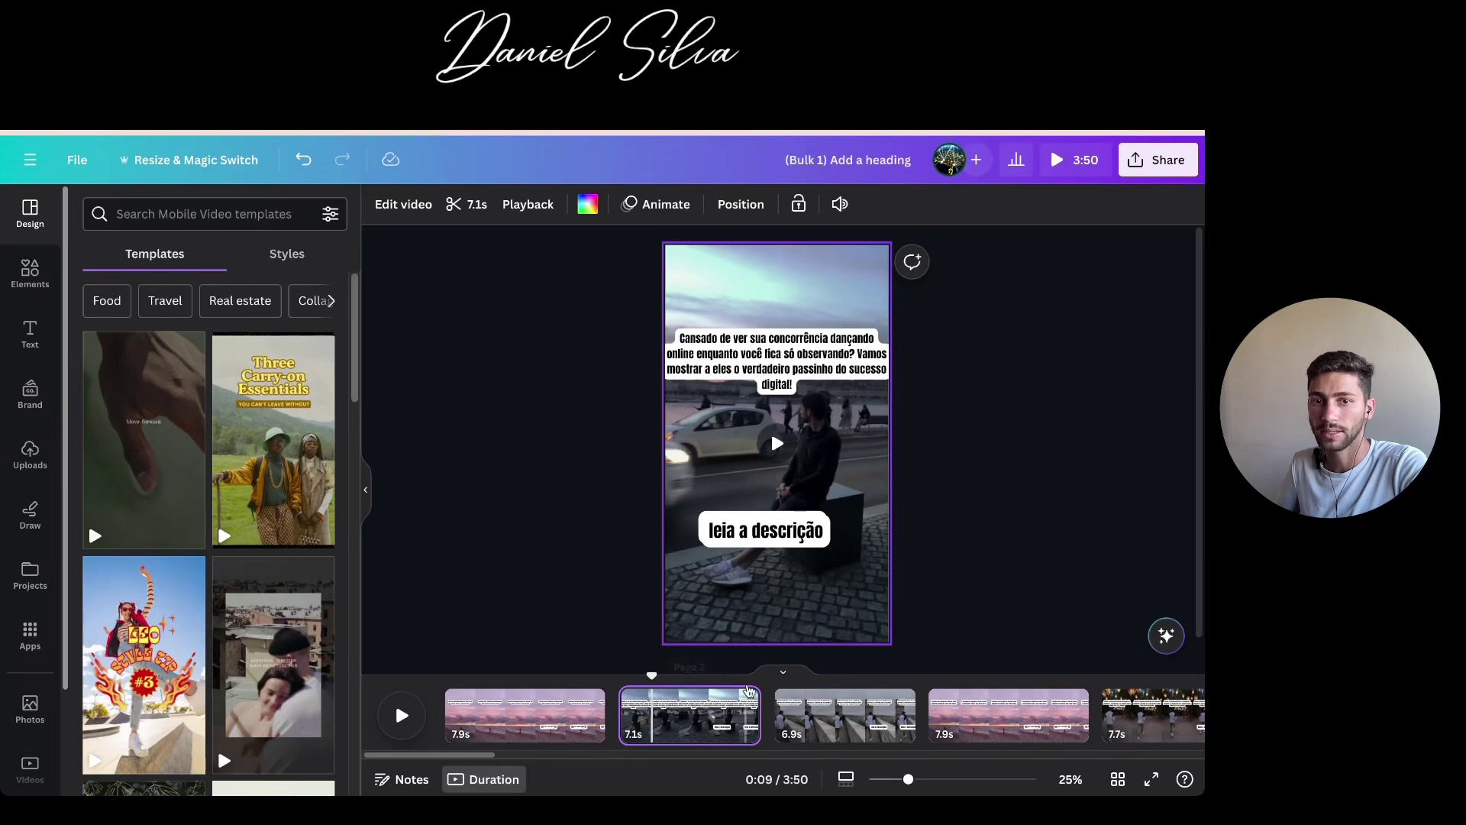
Play back the last page, page 31, to check it for a hook, and delete that page
left_click_drag(481, 754, 1146, 753)
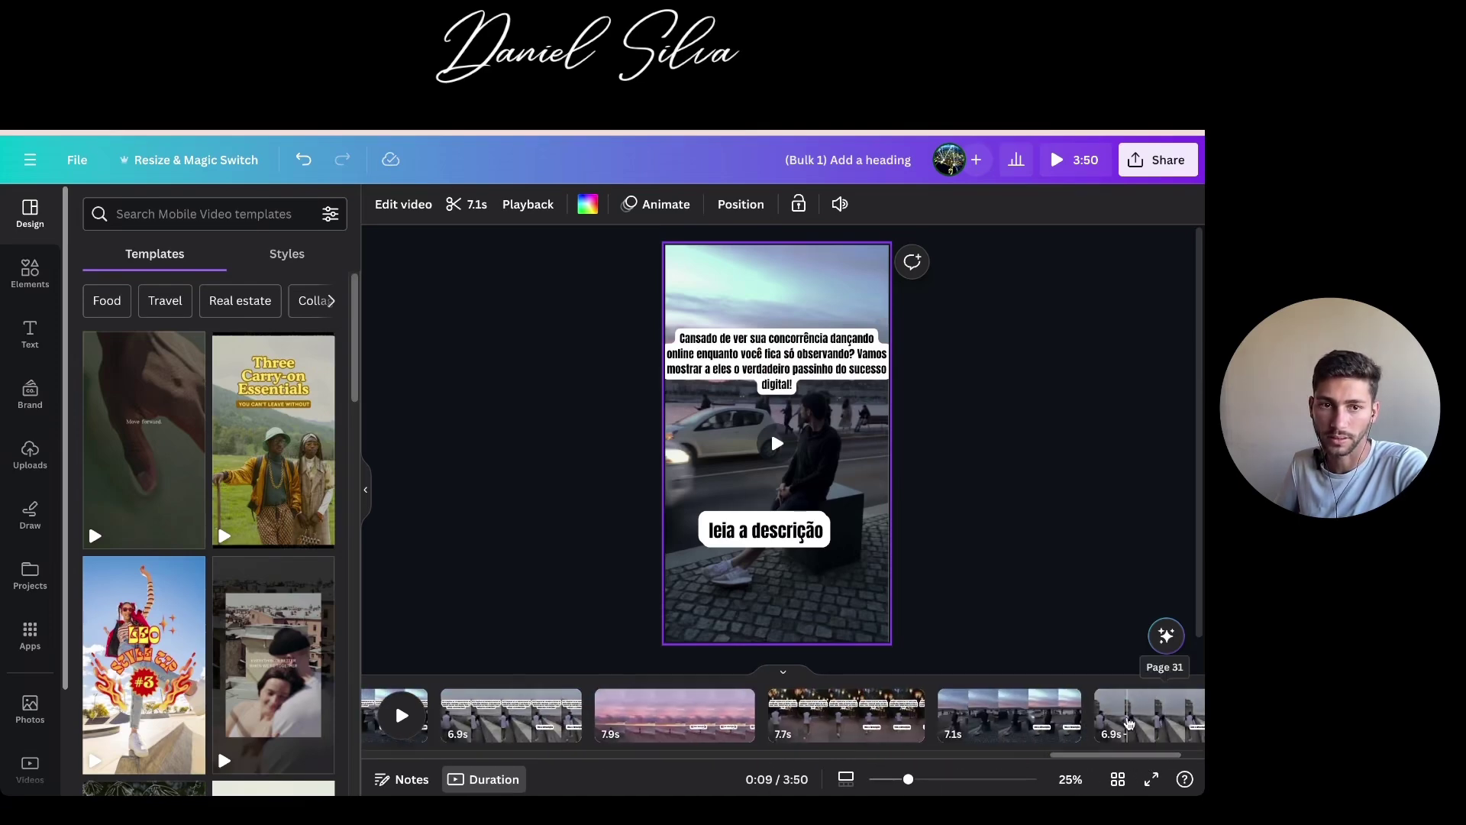
left_click(1106, 734)
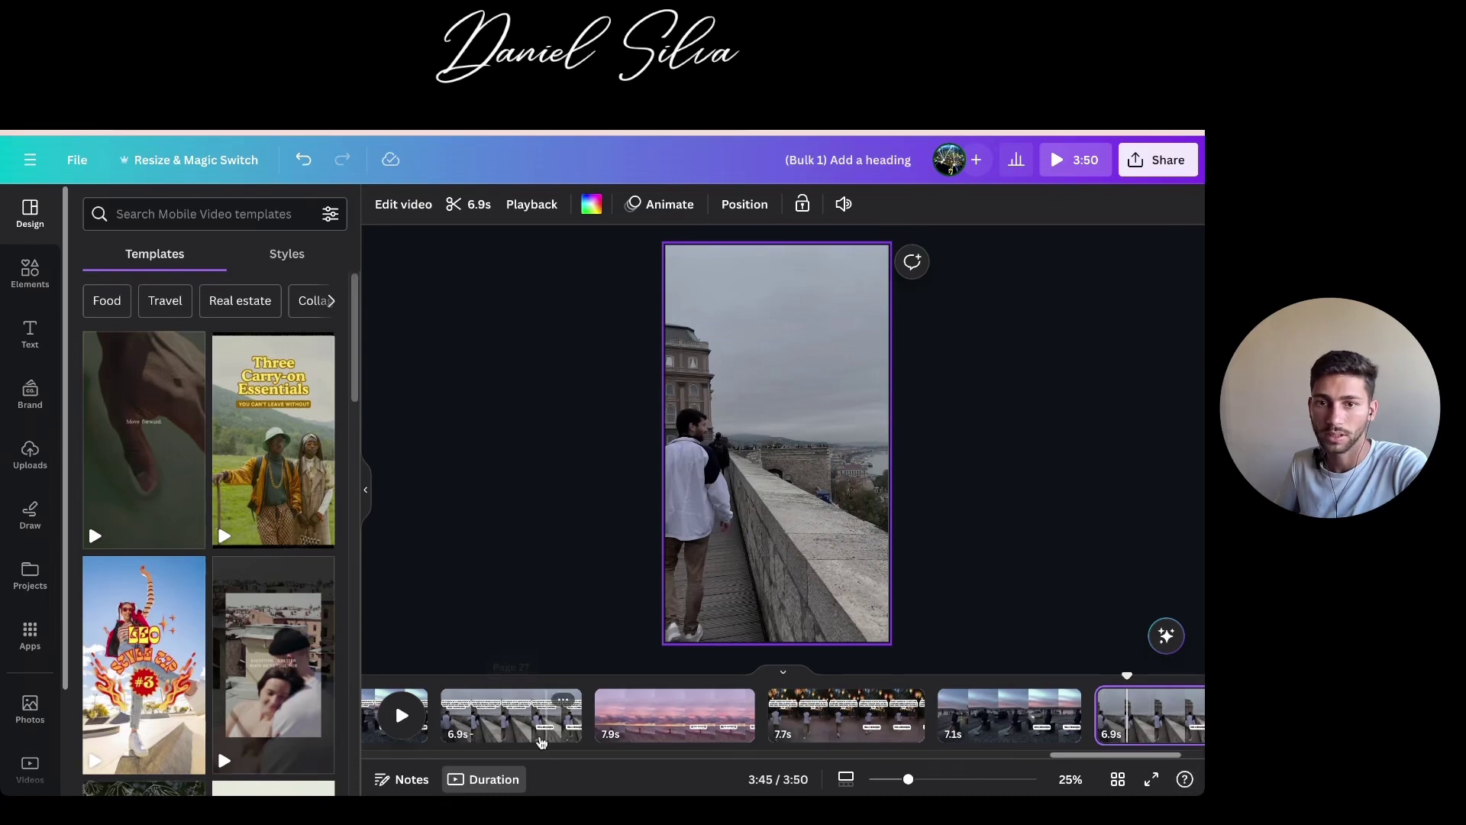
left_click(403, 716)
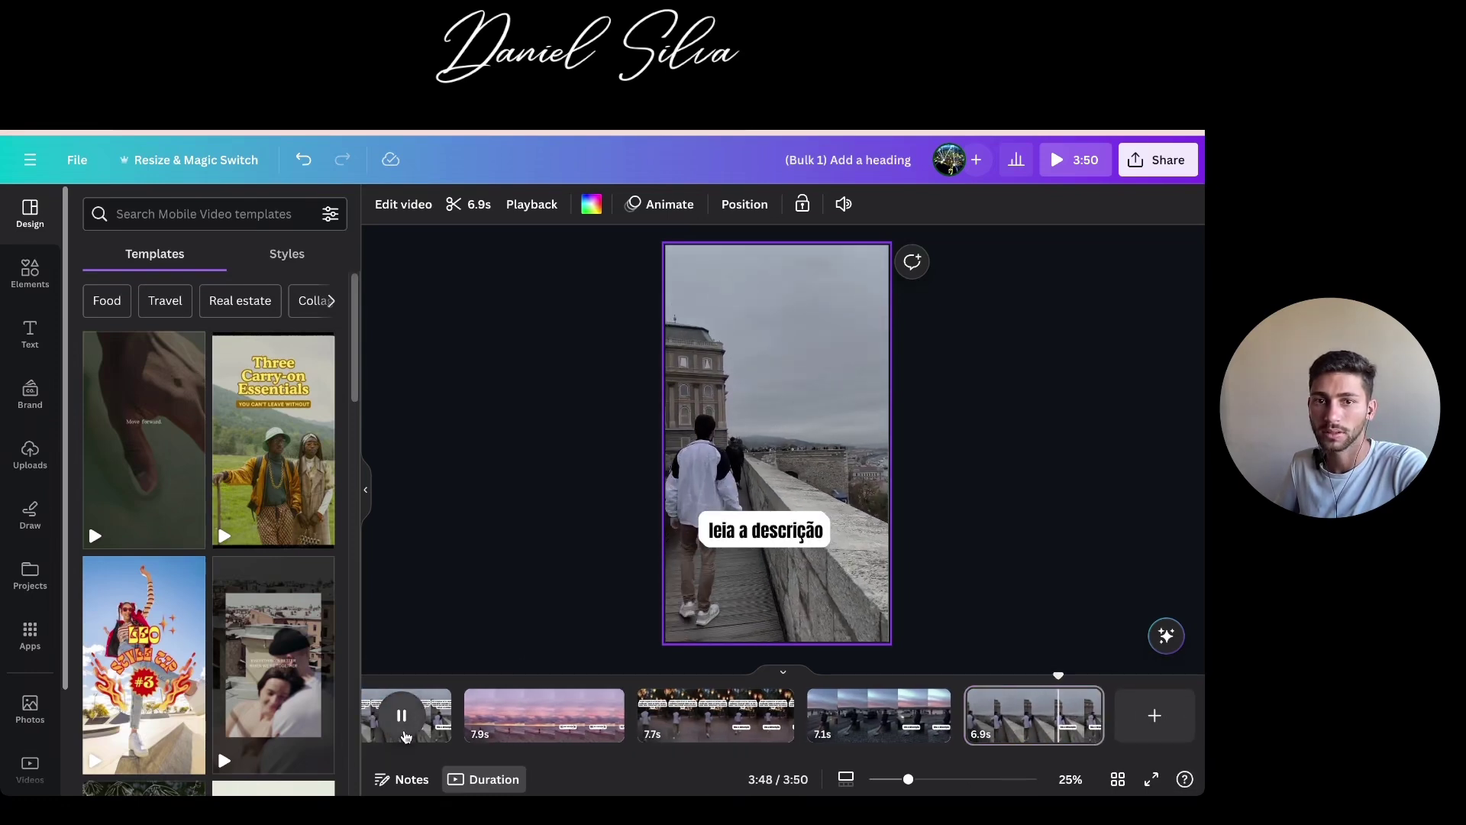
left_click(401, 716)
key("Delete")
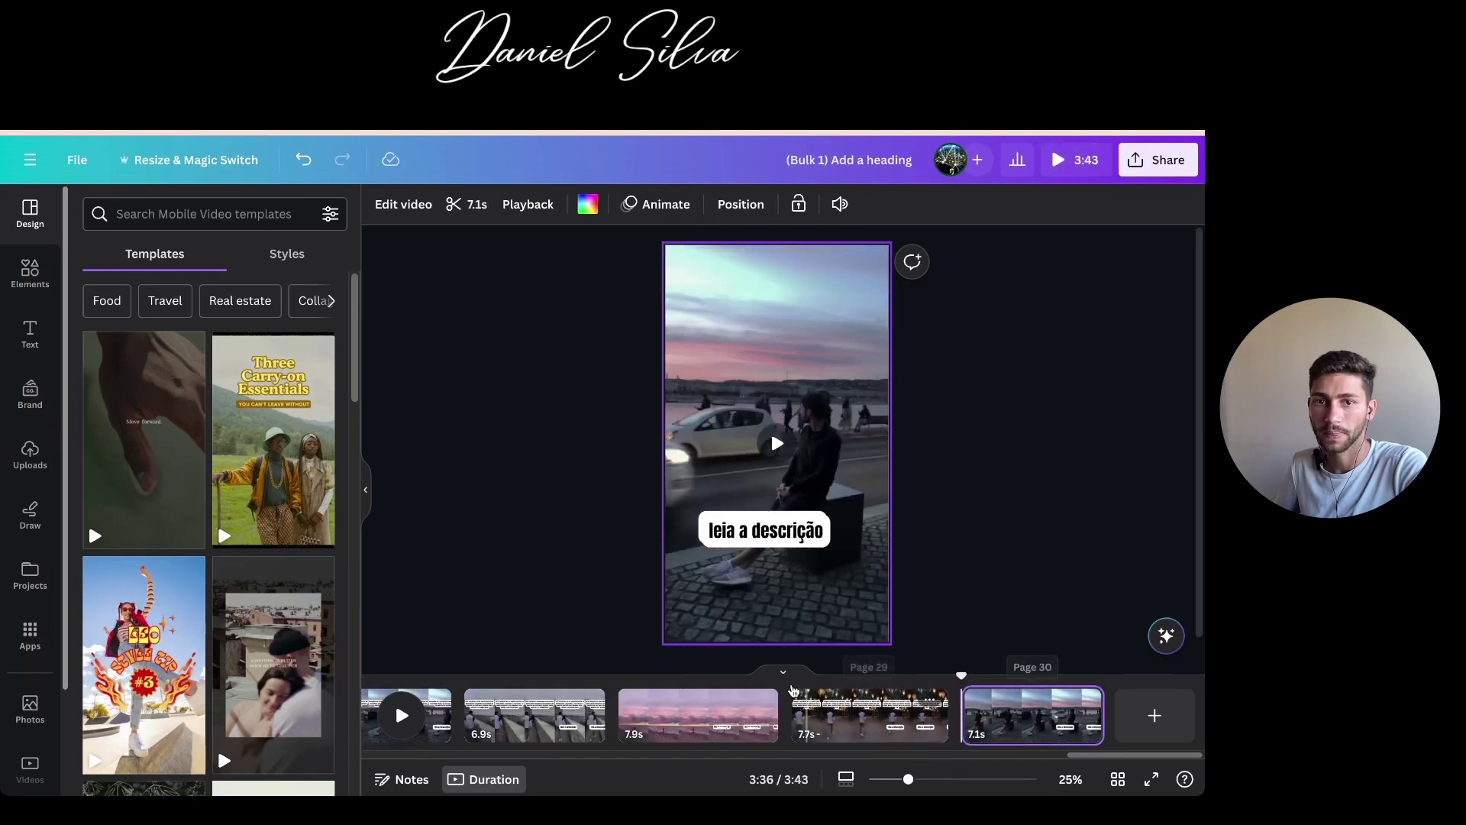
Shrink the hook text on page 27, starting "Sinta a alegria", to about font size 29.9
left_click(404, 716)
left_click(404, 716)
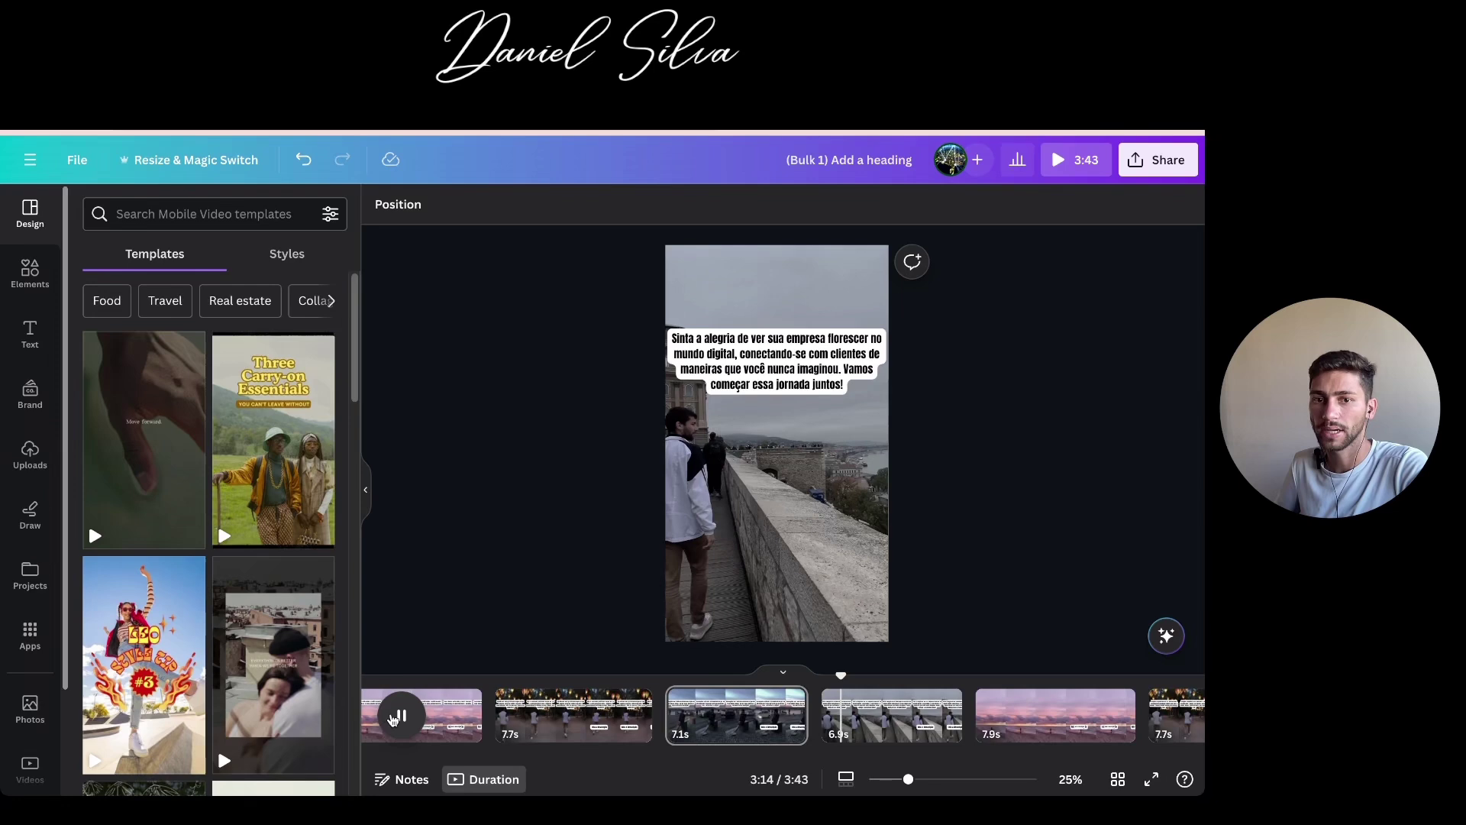
left_click(402, 715)
left_click(836, 386)
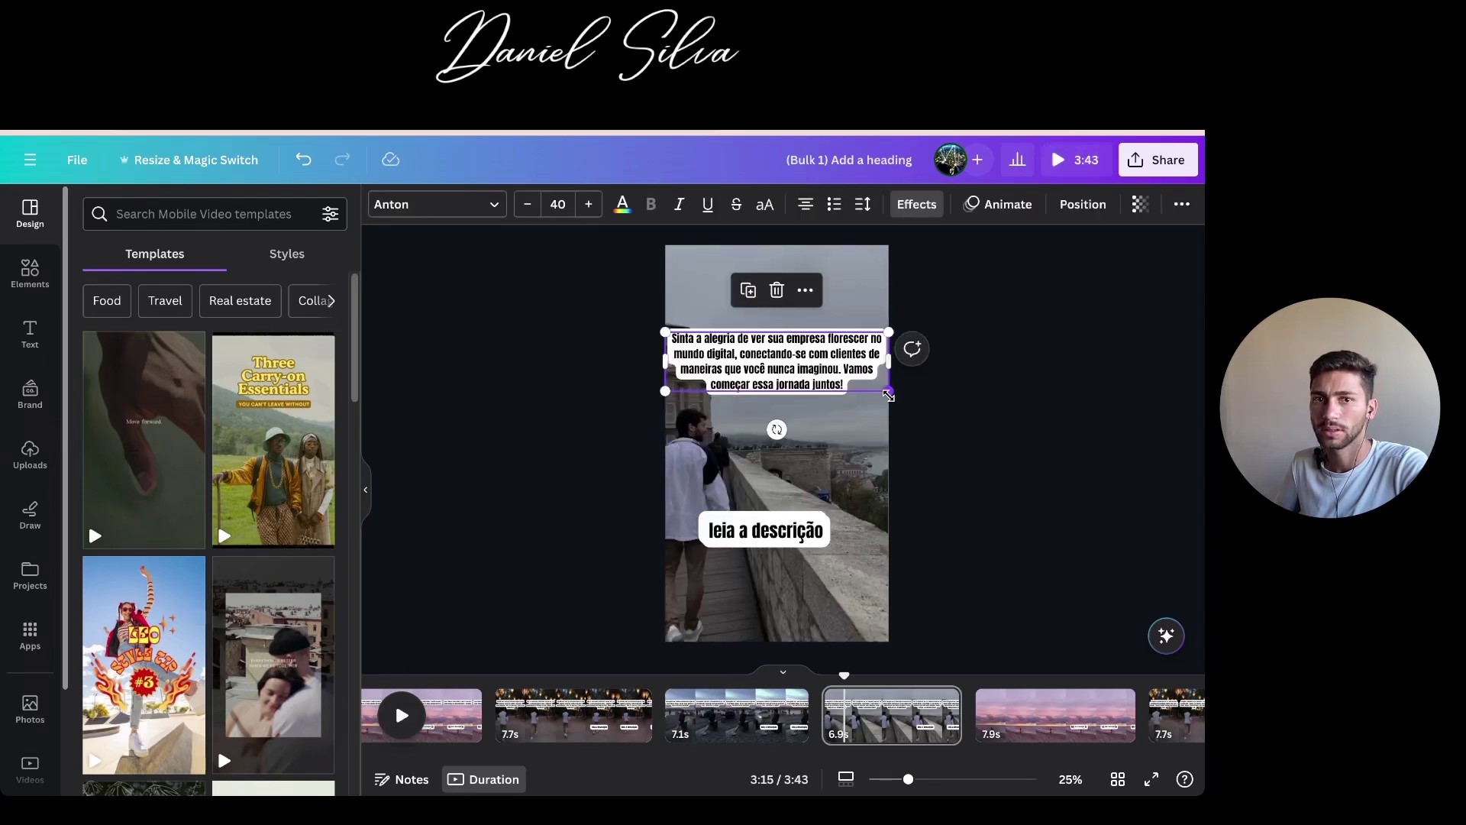
left_click_drag(889, 396, 776, 371)
scroll(682, 441, "up", 3)
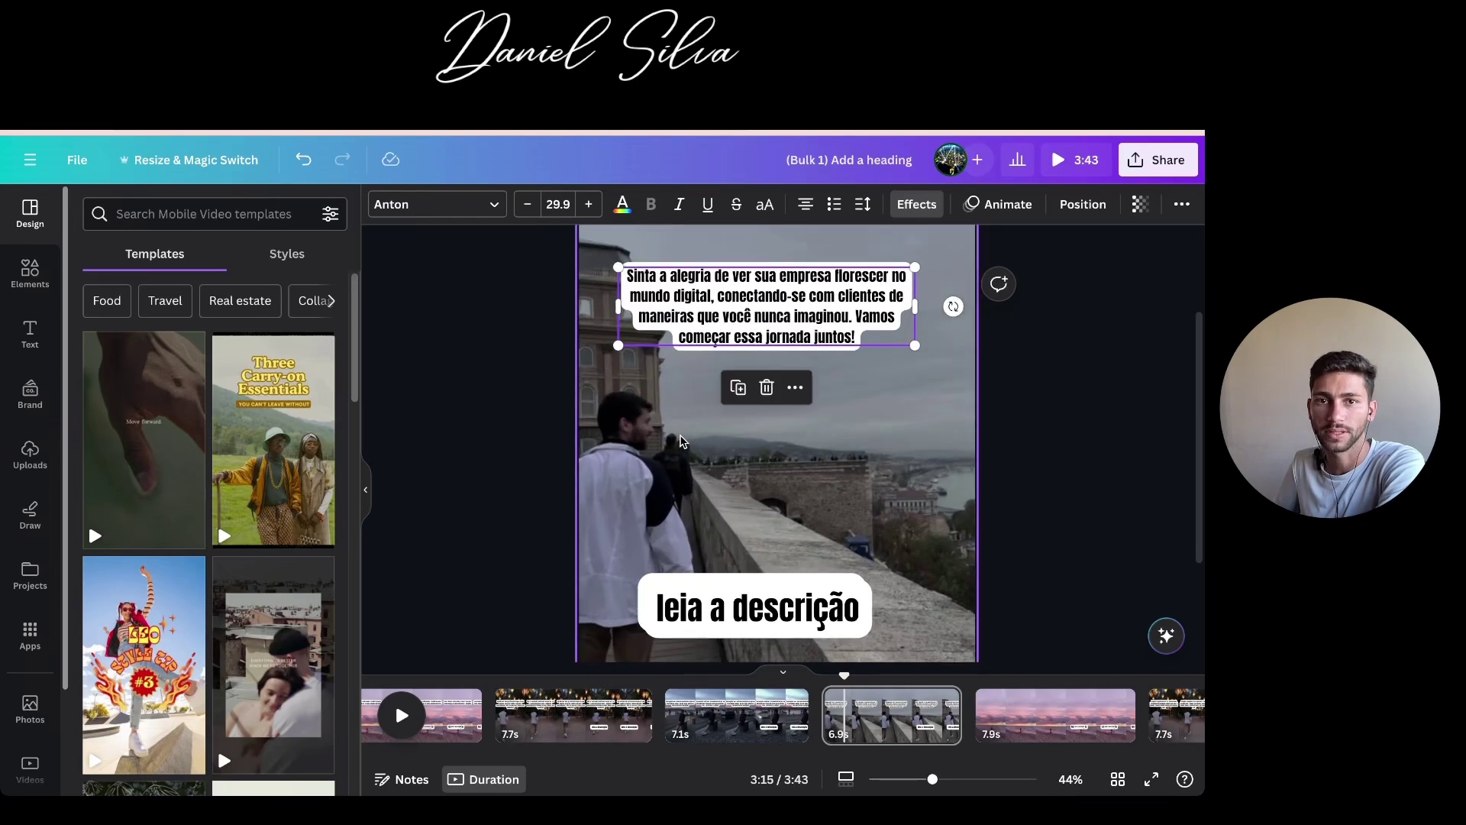
Move the hook text starting "Sinta a alegria" slightly higher on its page, centre it horizontally, and deselect it
scroll(680, 405, "up", 3)
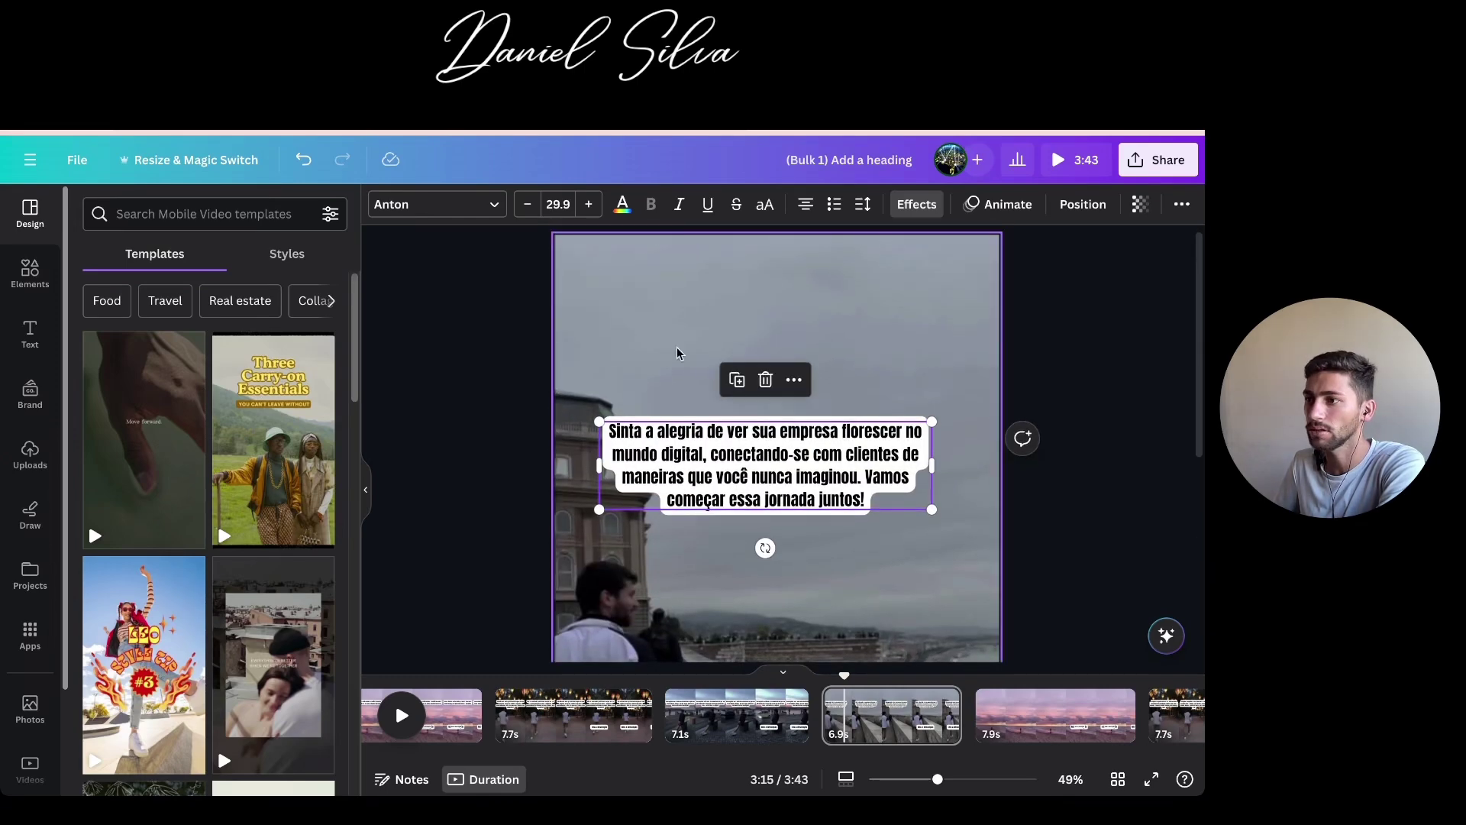
left_click_drag(740, 444, 753, 396)
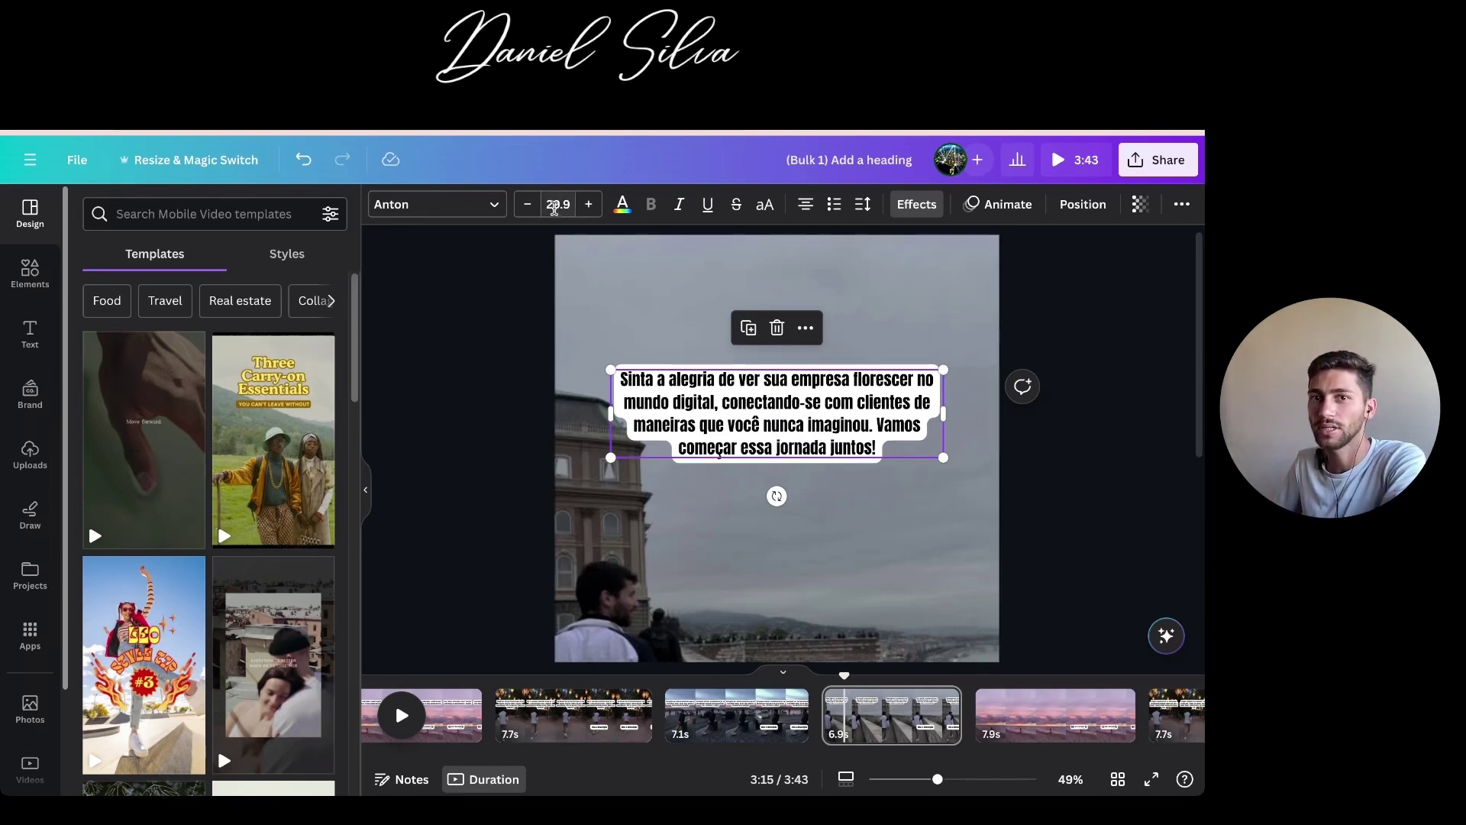
scroll(722, 494, "down", 3)
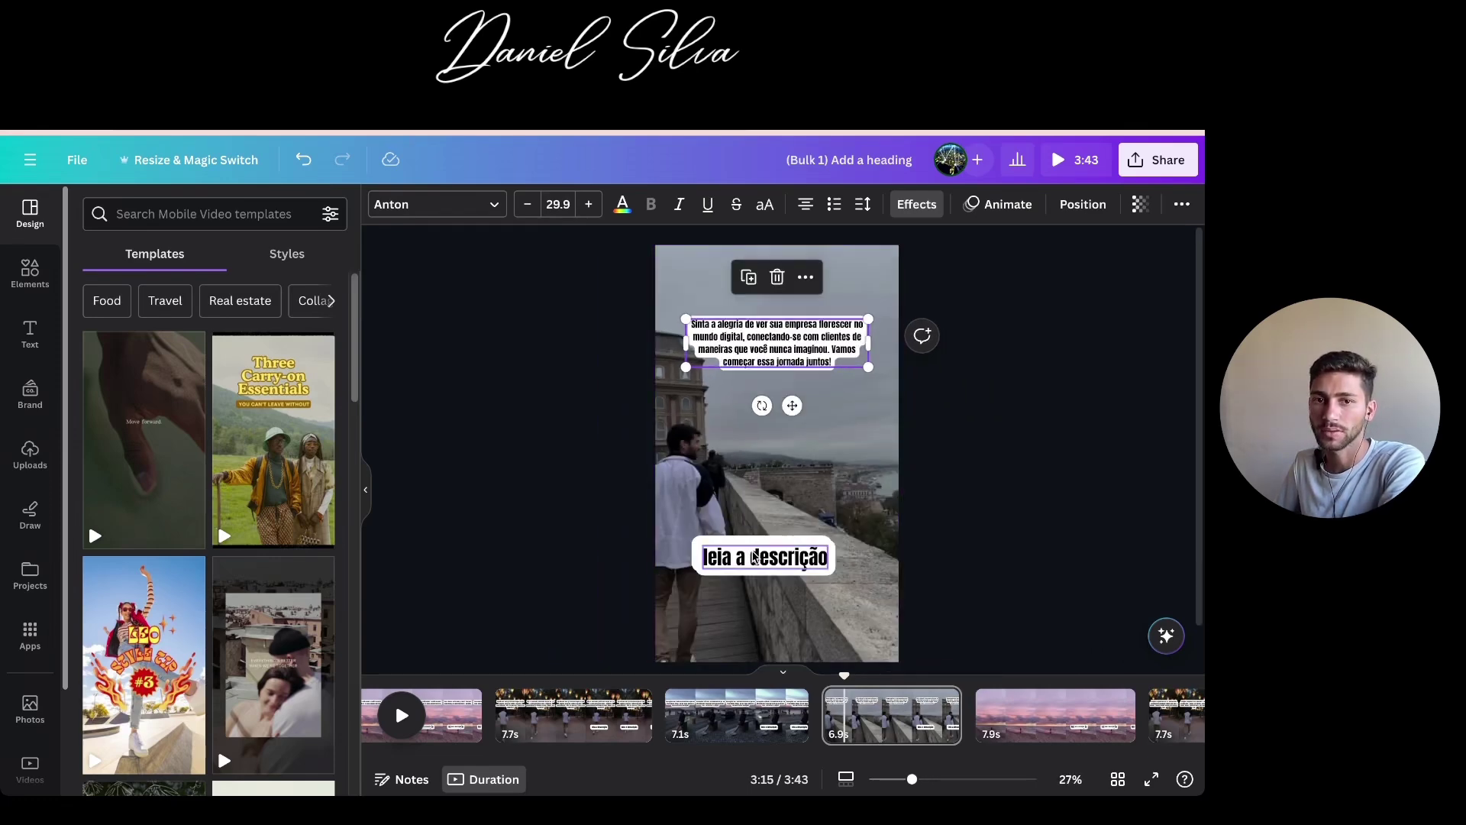
scroll(745, 546, "down", 1)
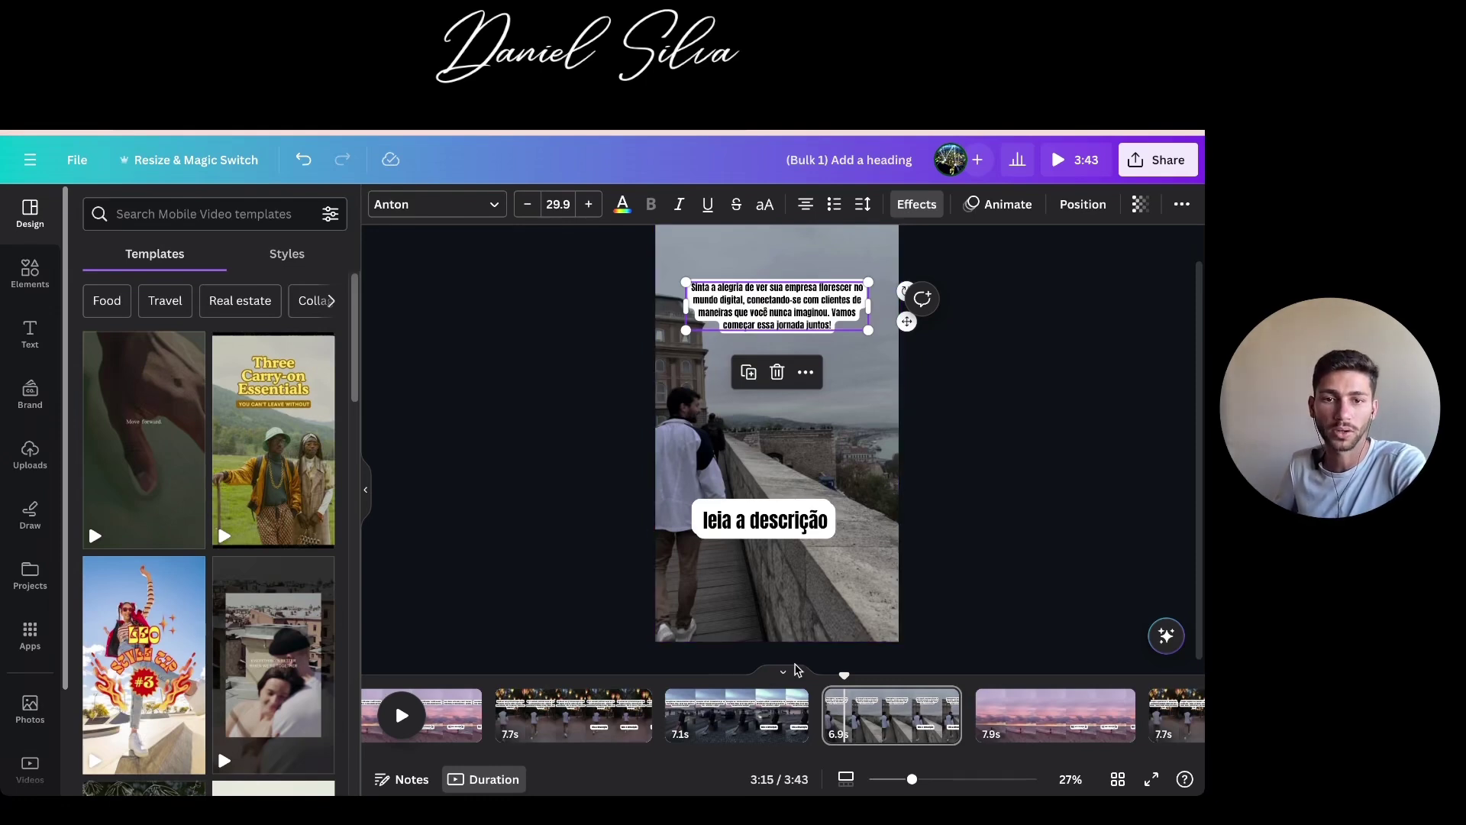
scroll(886, 714, "right", 5)
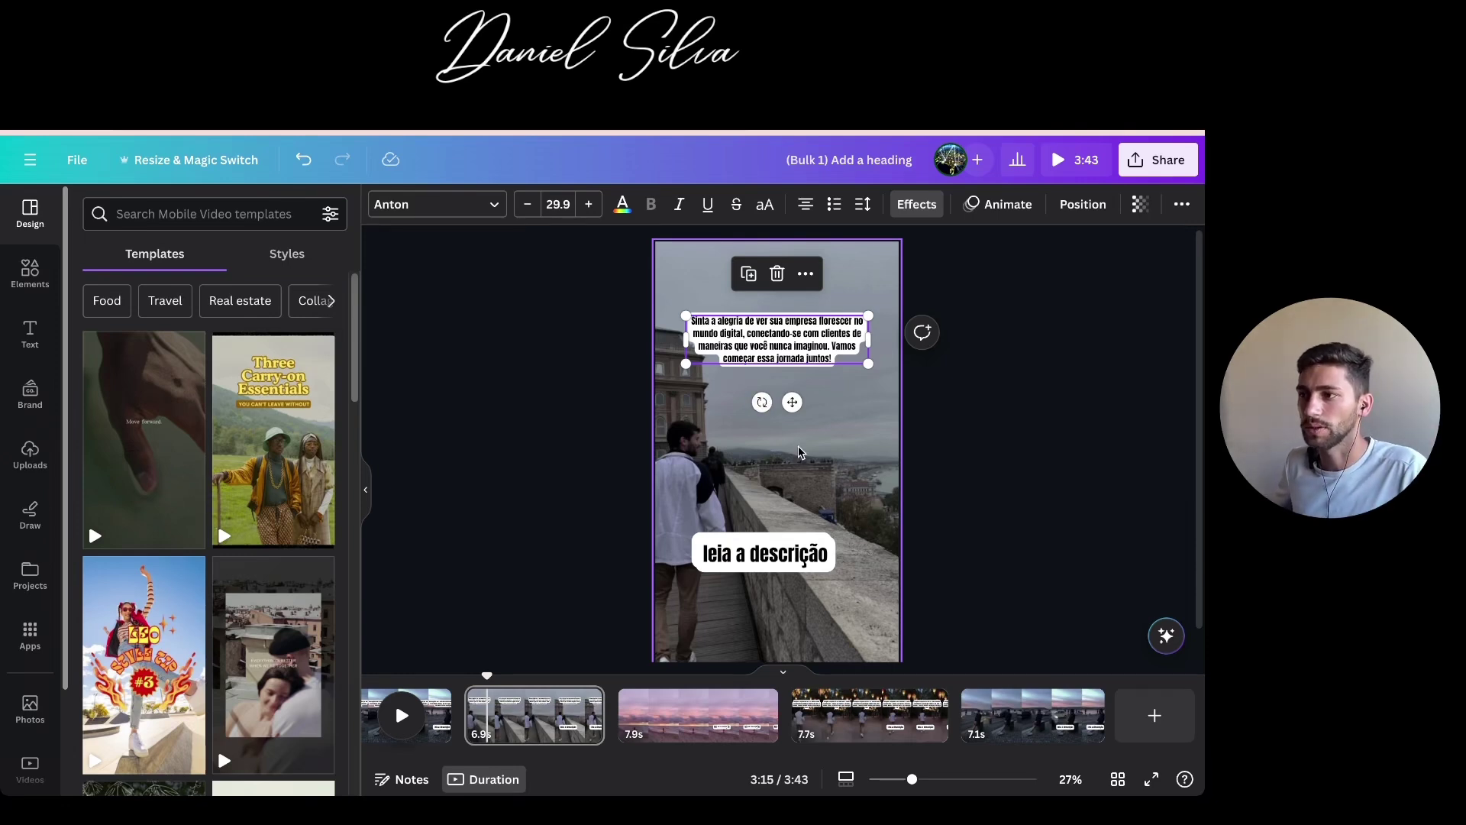
left_click(803, 486)
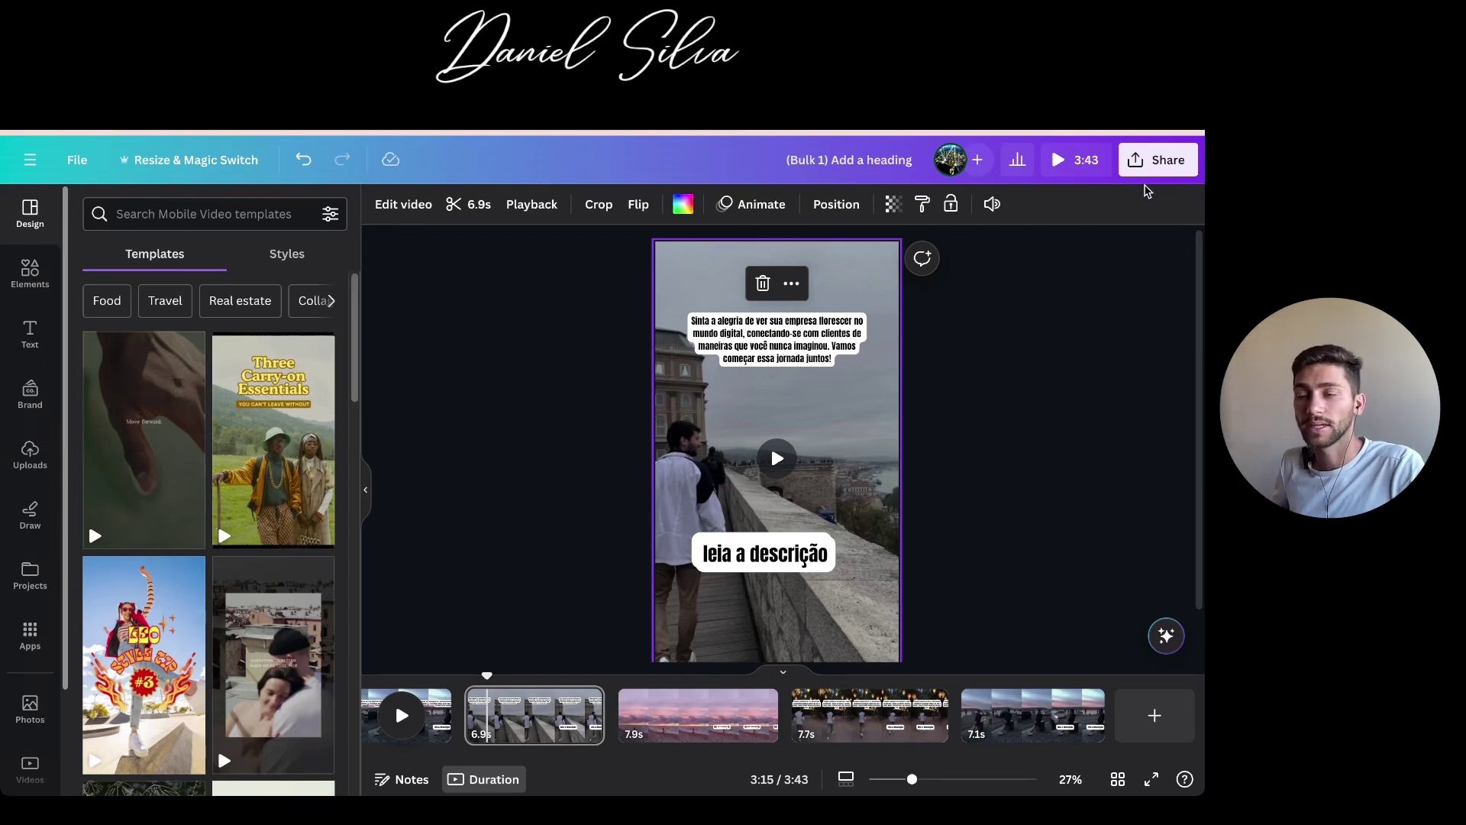
Download all 30 pages as separate MP4 Video files at 1080p (HD), saving the download settings
left_click(1154, 162)
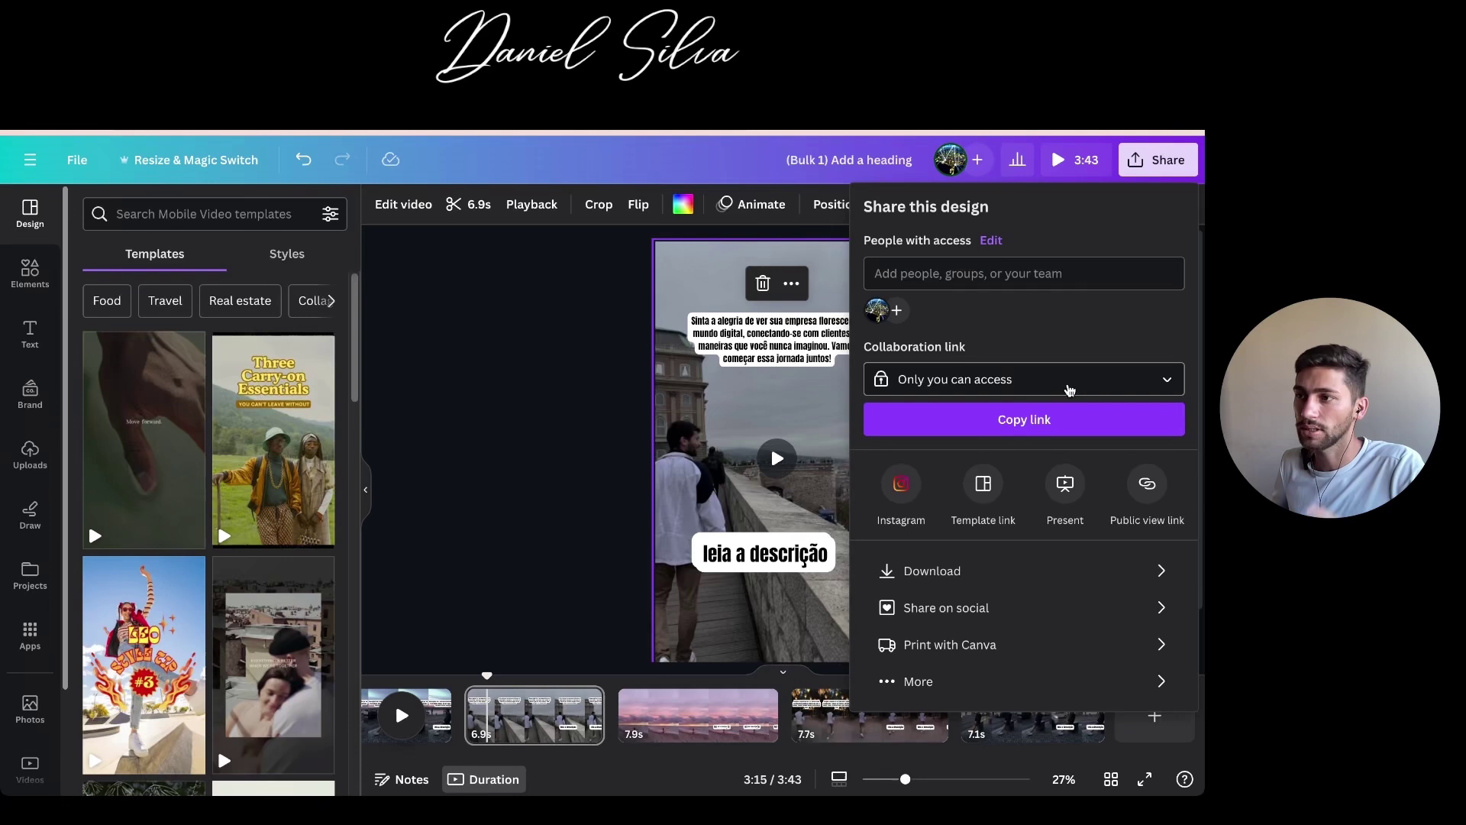
left_click(888, 571)
left_click(875, 495)
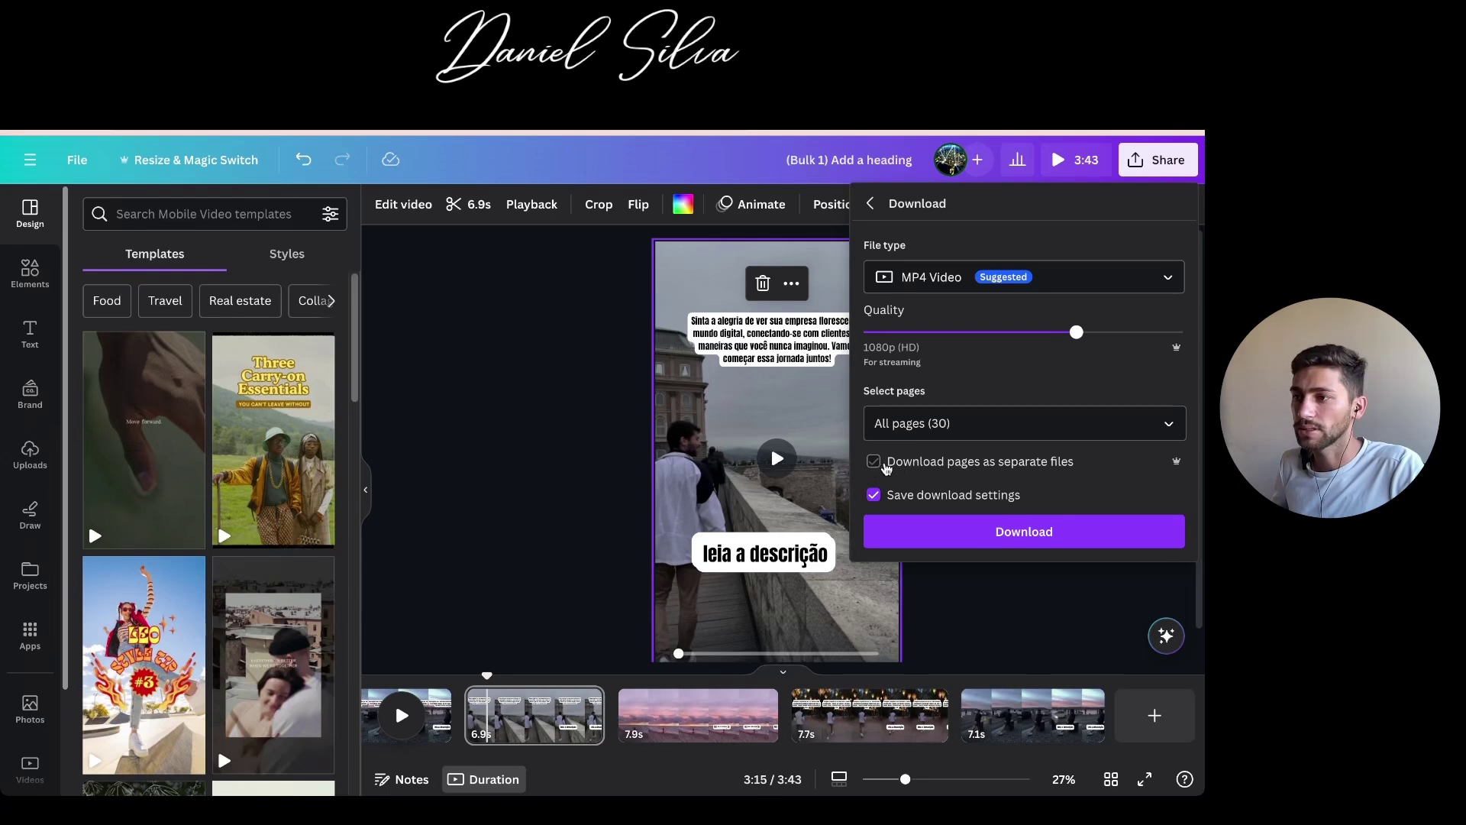
left_click(1041, 462)
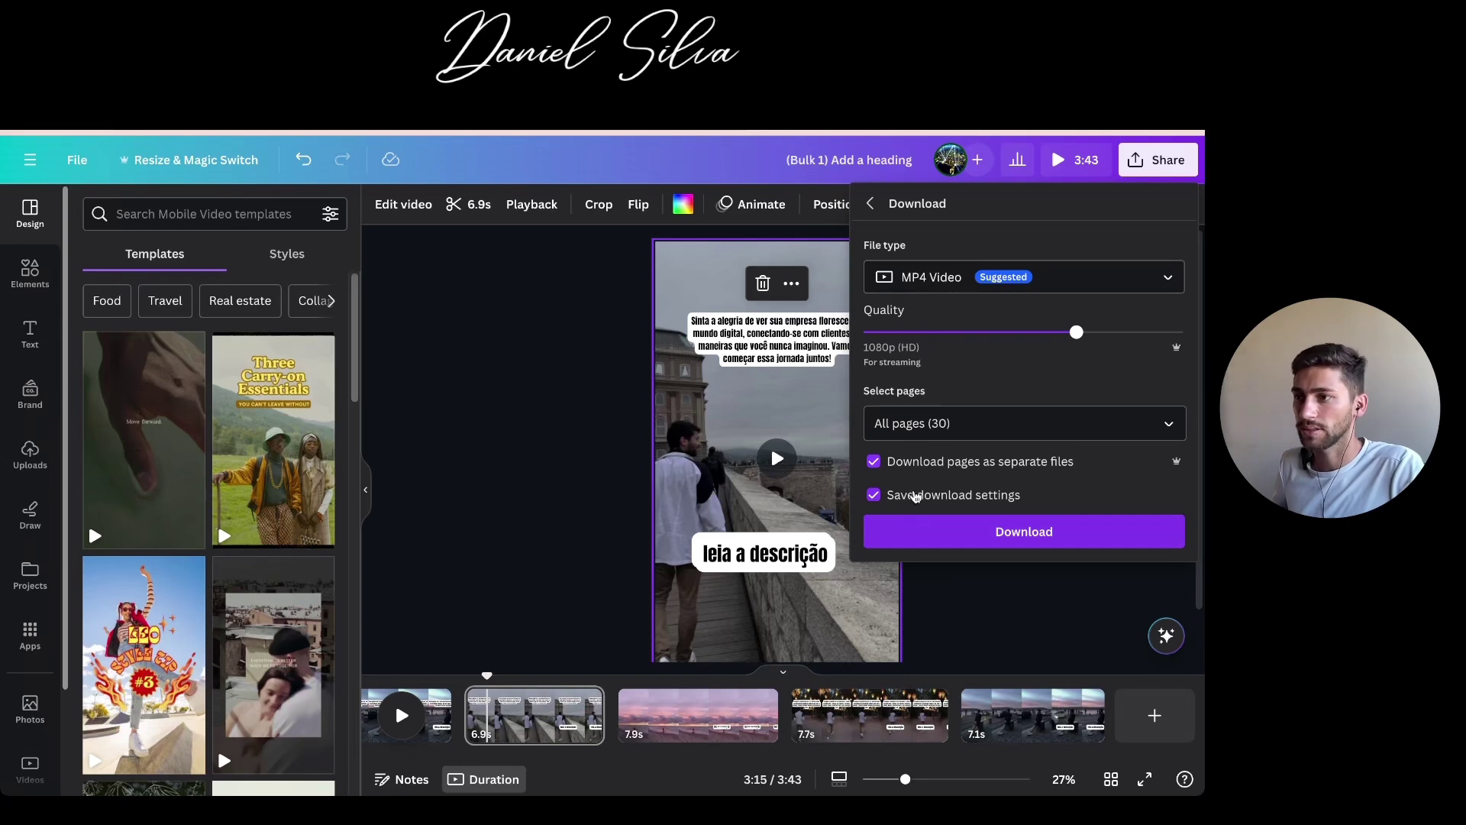
left_click(976, 544)
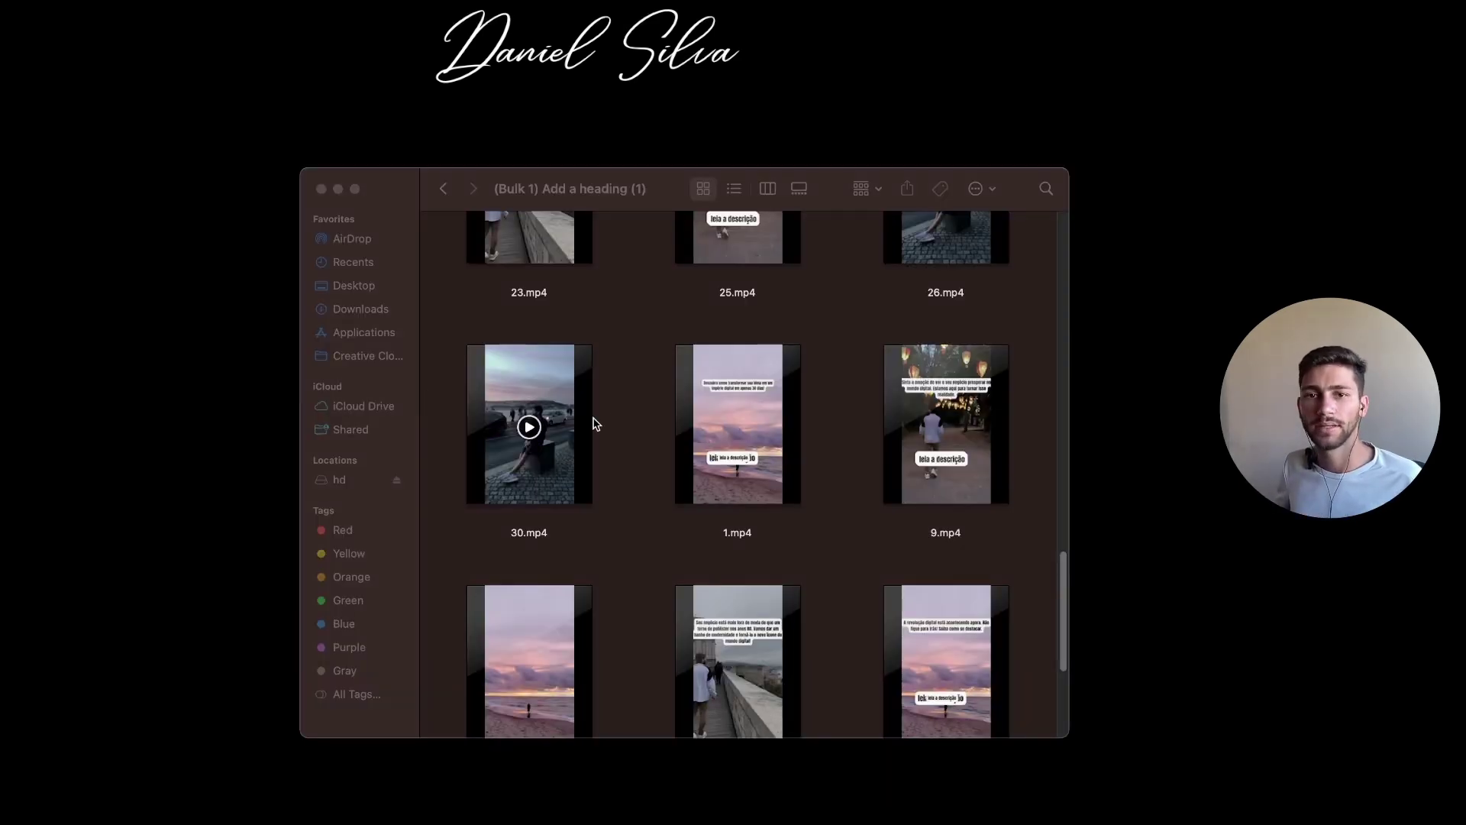
In Finder, enlarge the window of the downloaded "(Bulk 1) Add a heading (1)" folder and go to its first files
left_click(307, 175)
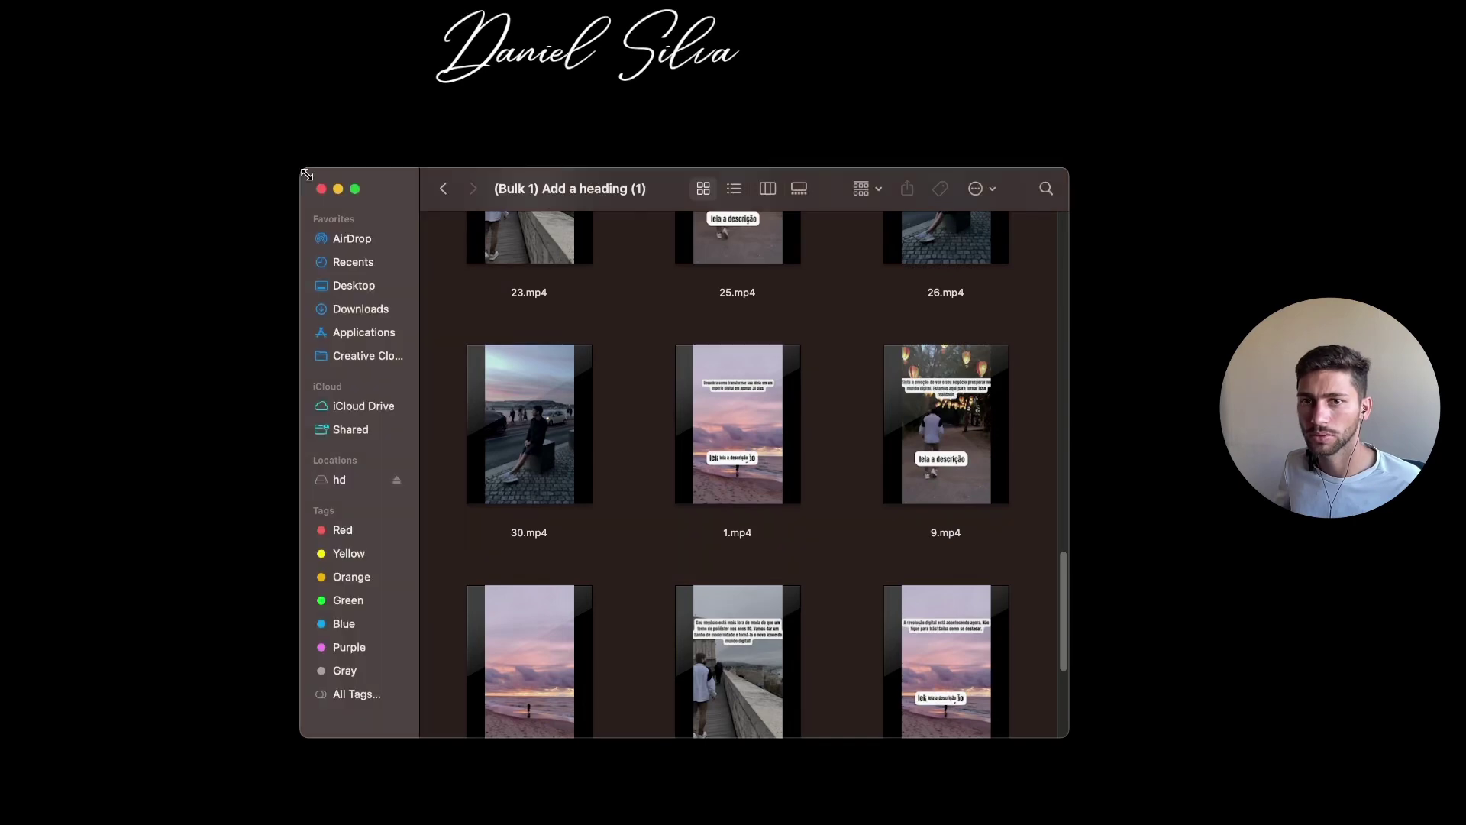
left_click_drag(304, 175, 117, 131)
scroll(278, 304, "up", 2)
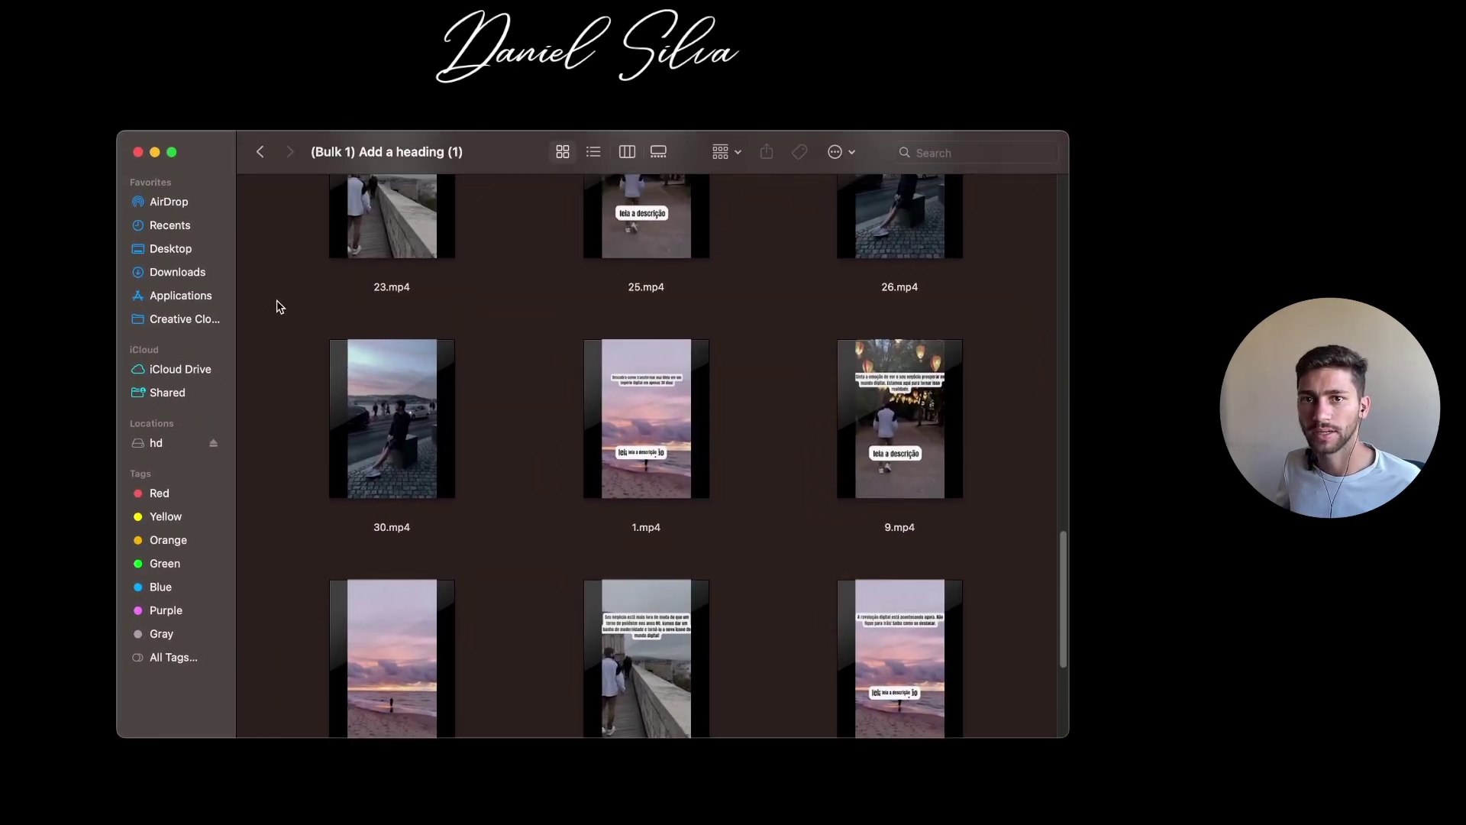
scroll(278, 304, "up", 10)
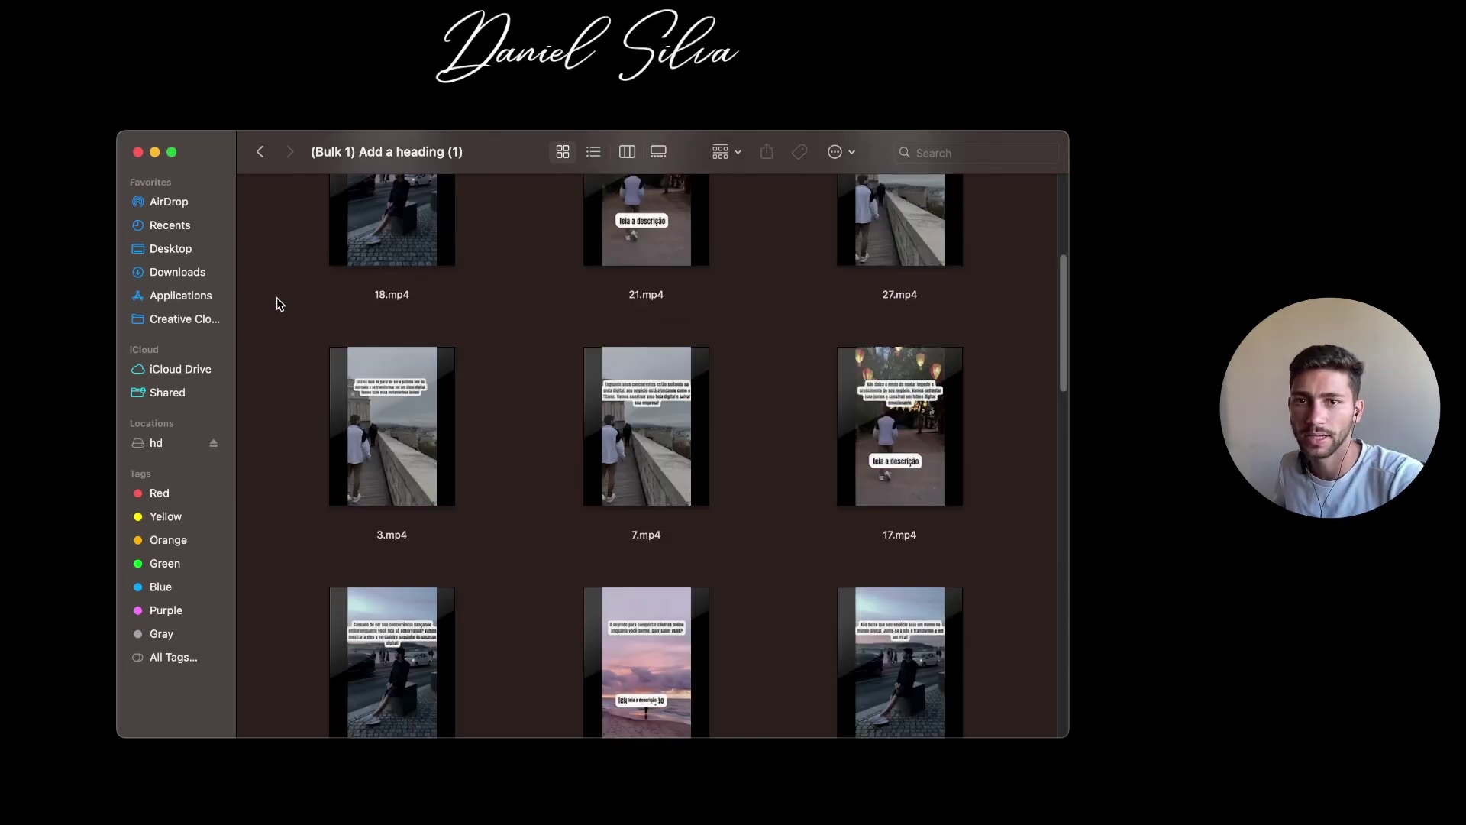
Preview the exported videos 5.mp4 and 12.mp4 with Quick Look, and close the preview
left_click(390, 276)
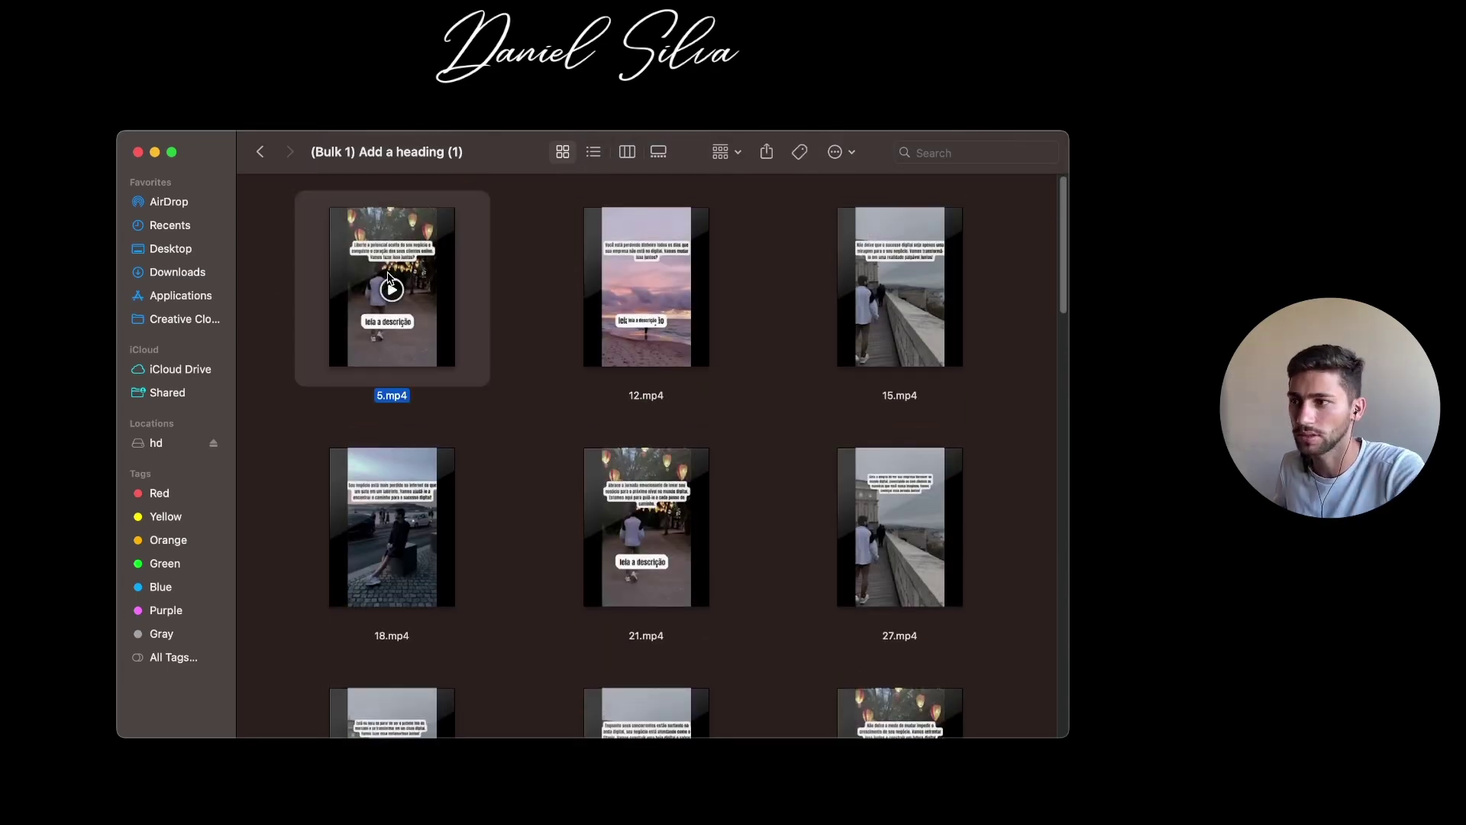
key("space")
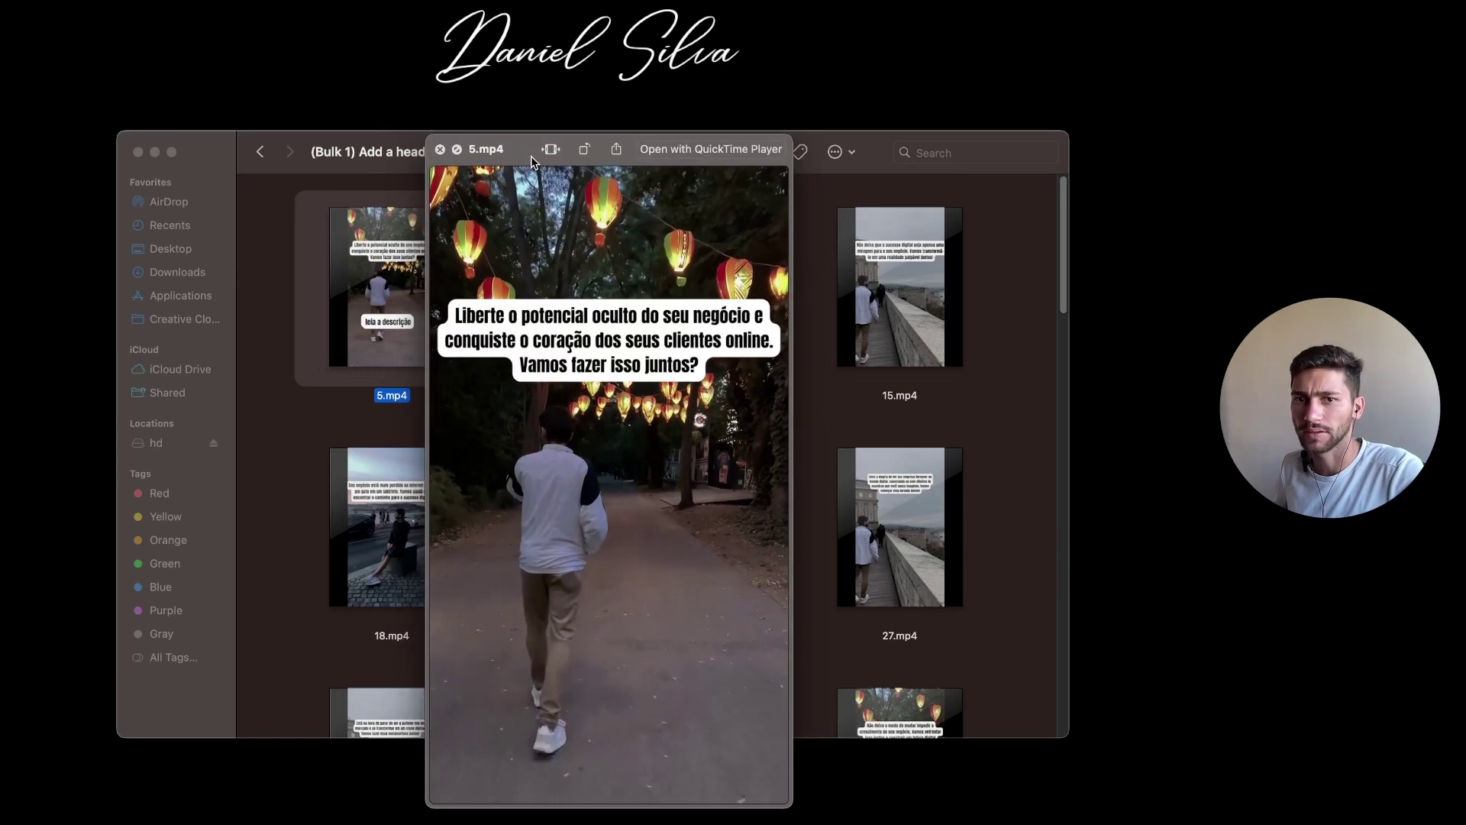
key("Right")
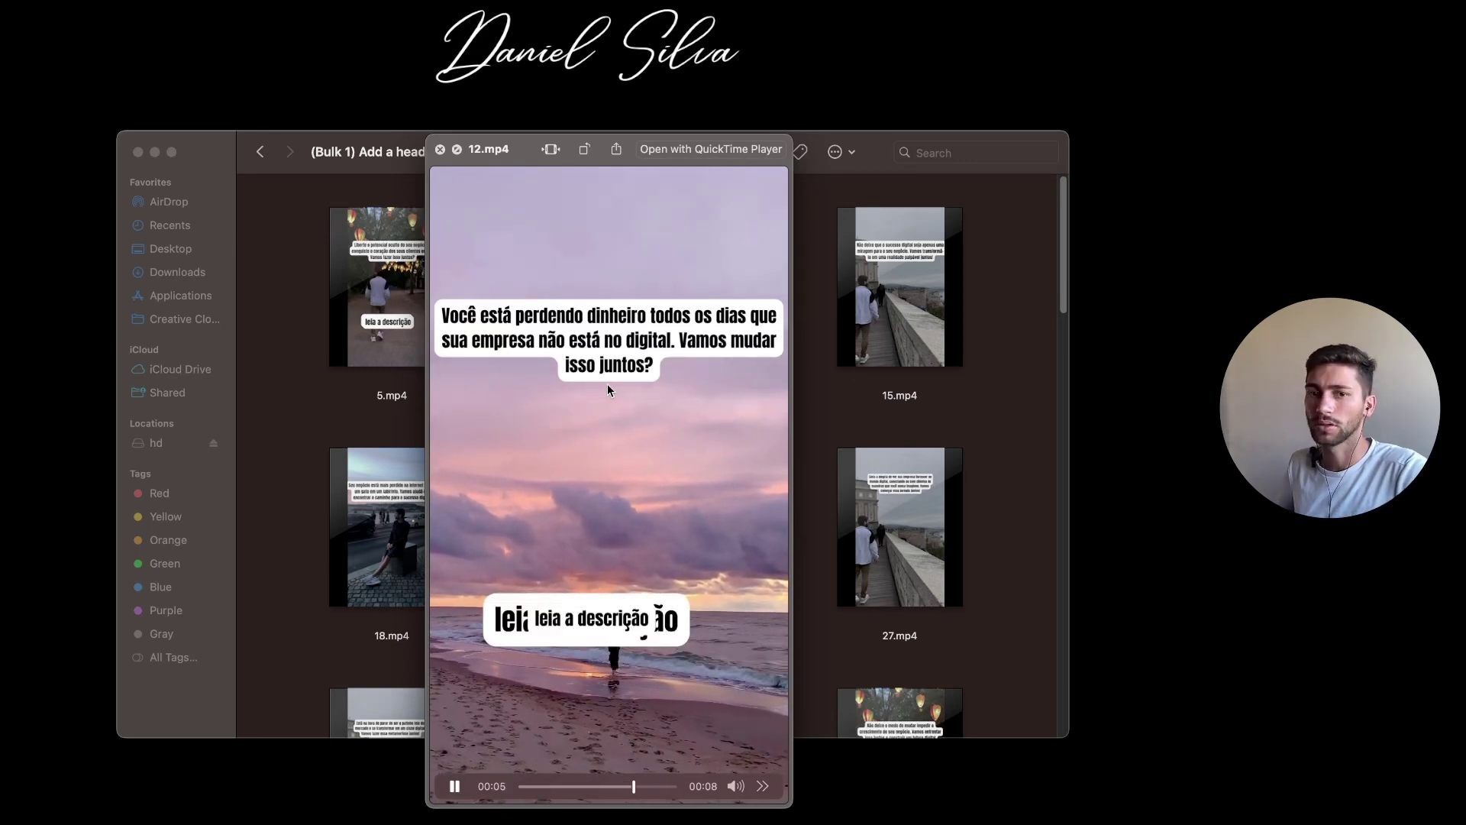
key("space")
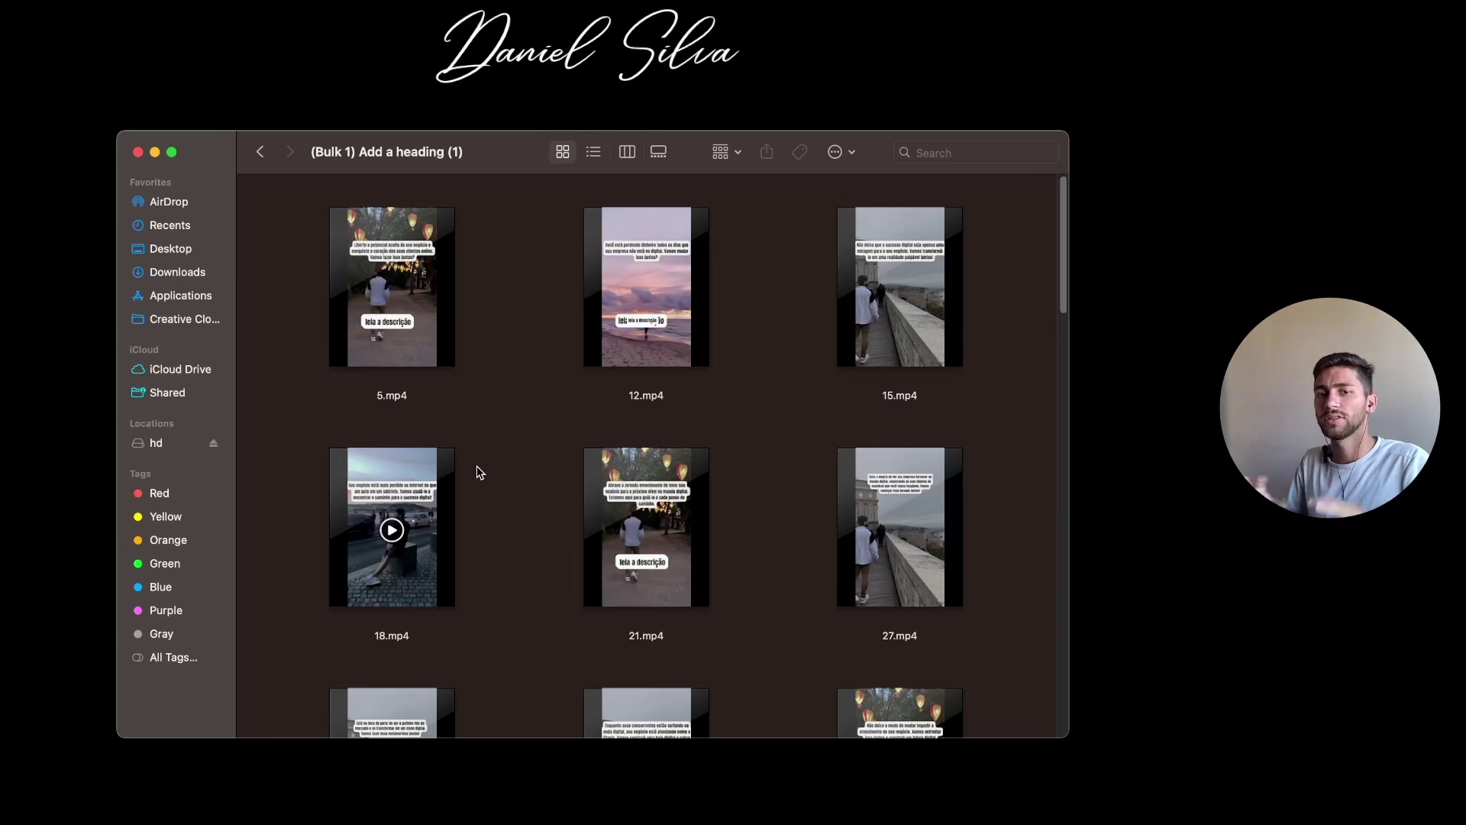